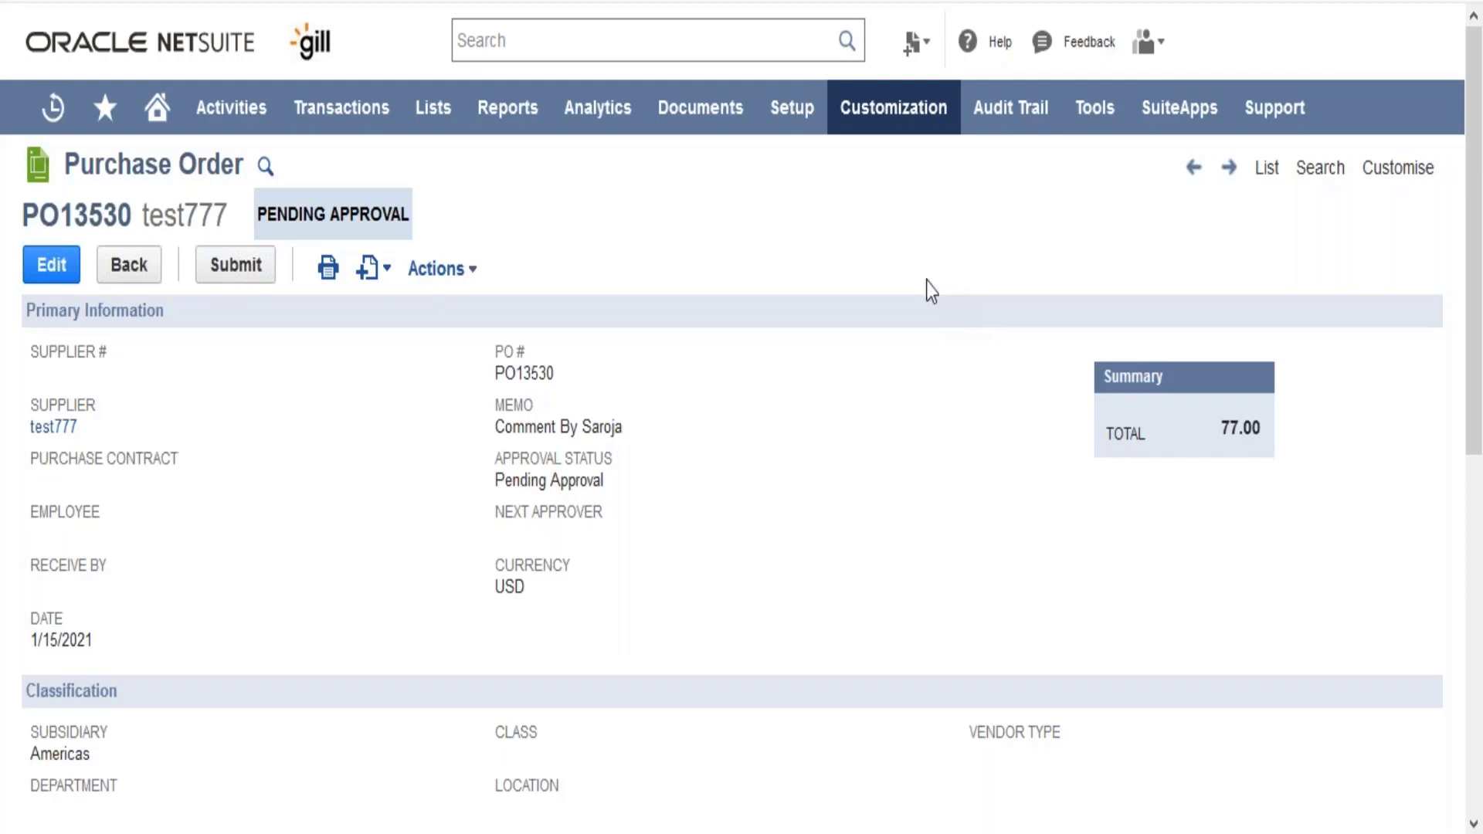
- Open the Import Assistant for importing CSV records
mouse_move(792, 123)
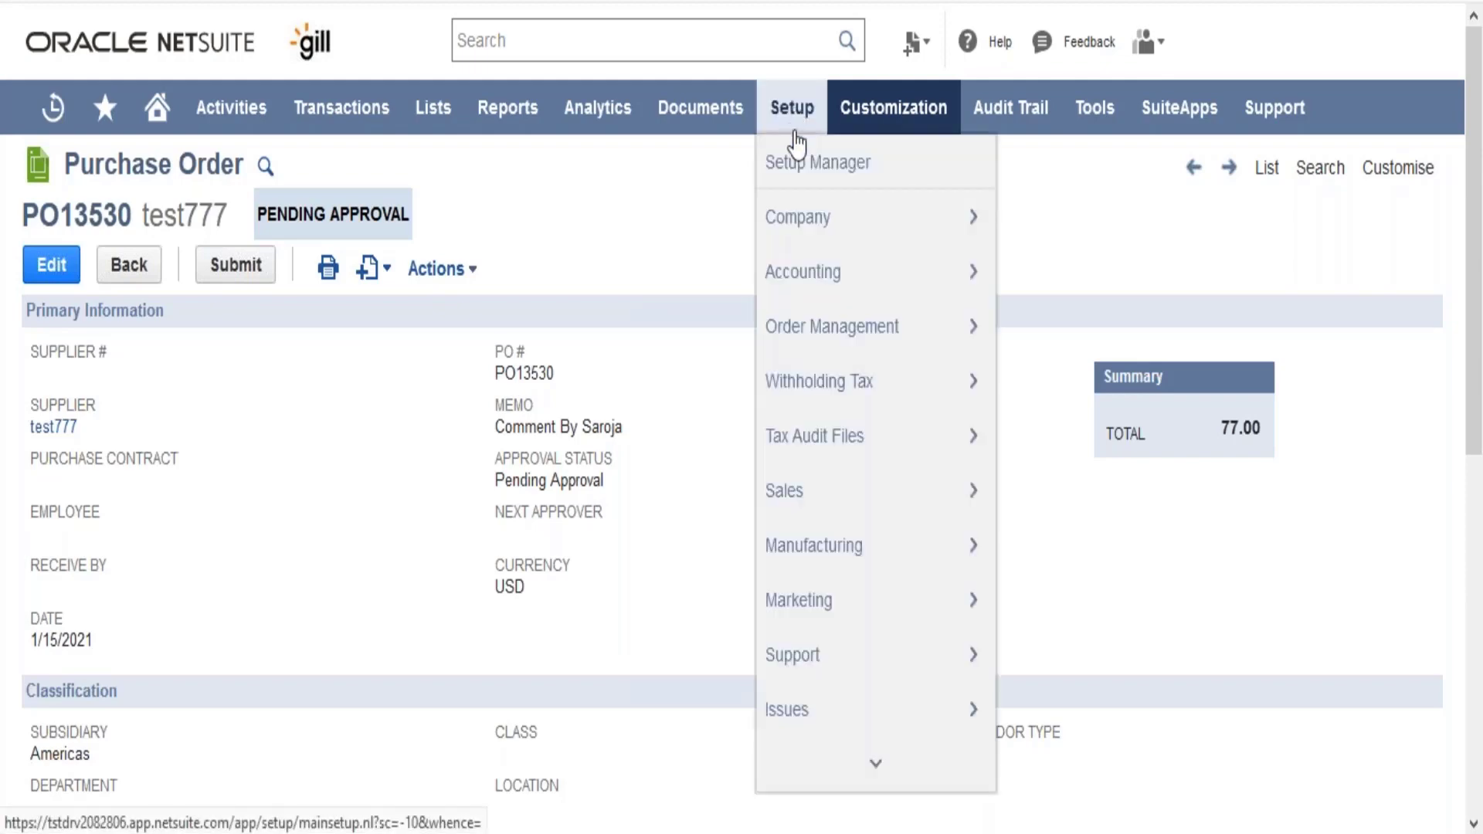
mouse_move(869, 782)
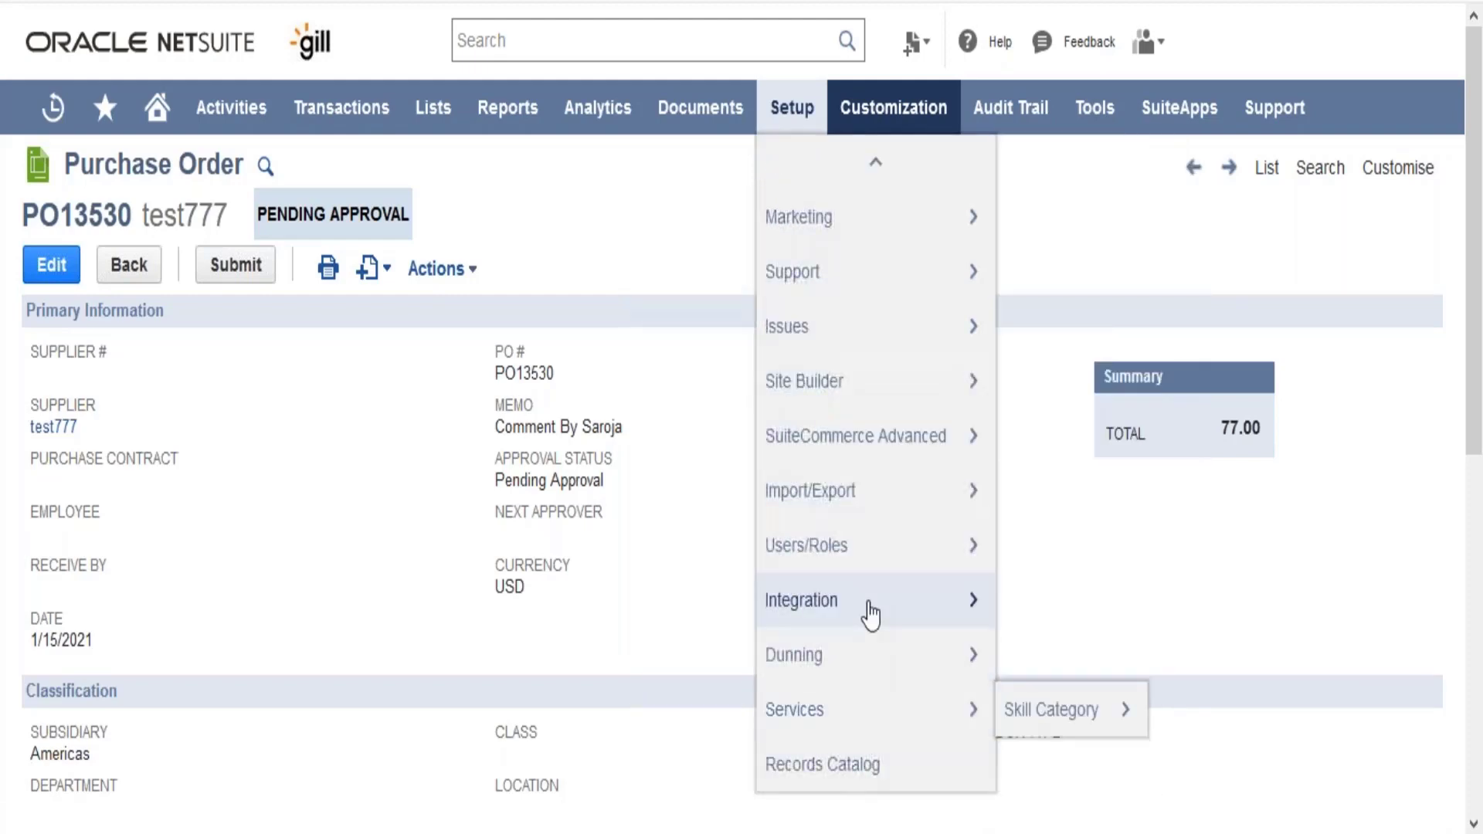
mouse_move(879, 494)
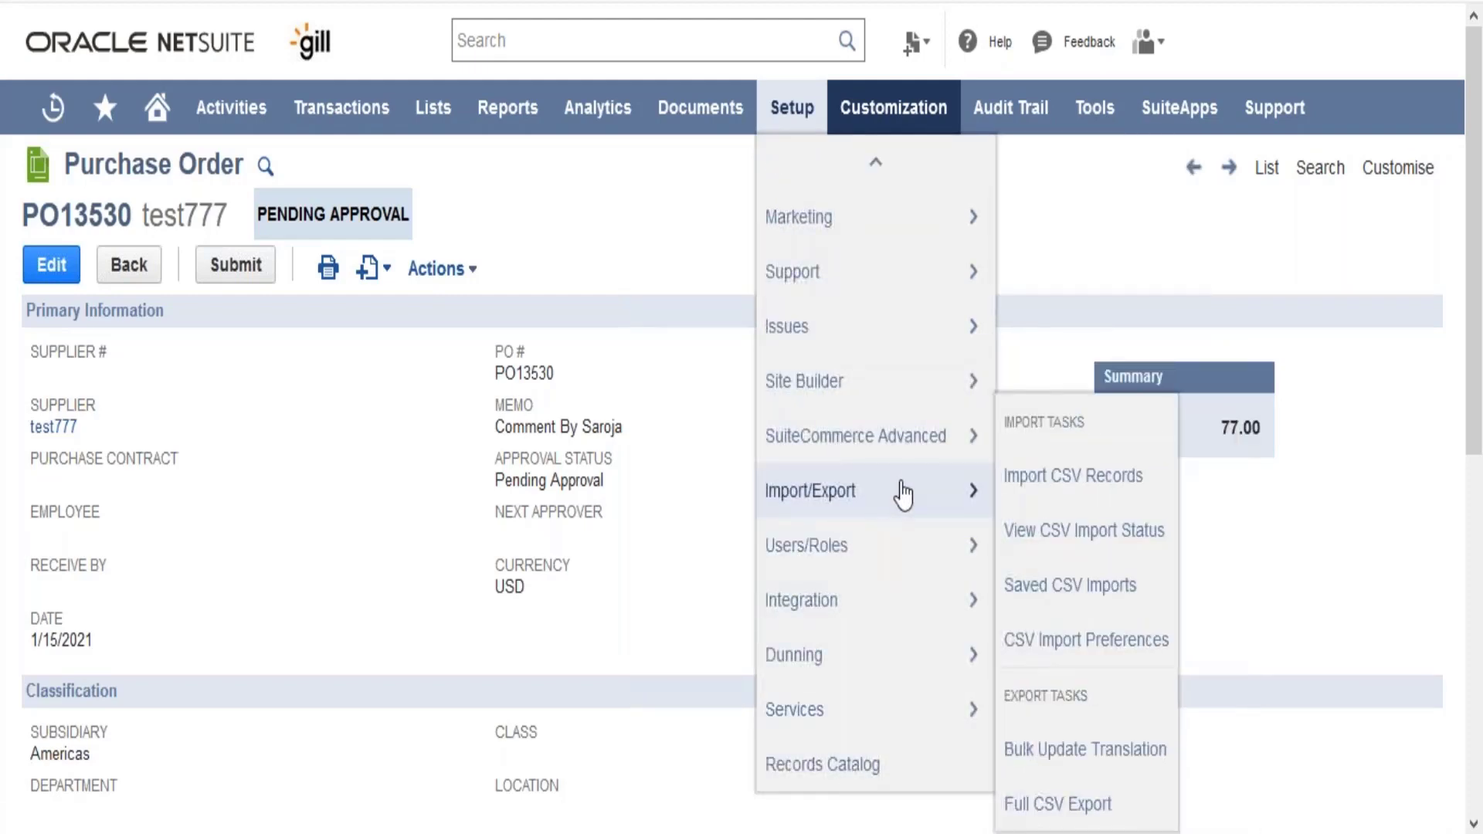
left_click(1040, 488)
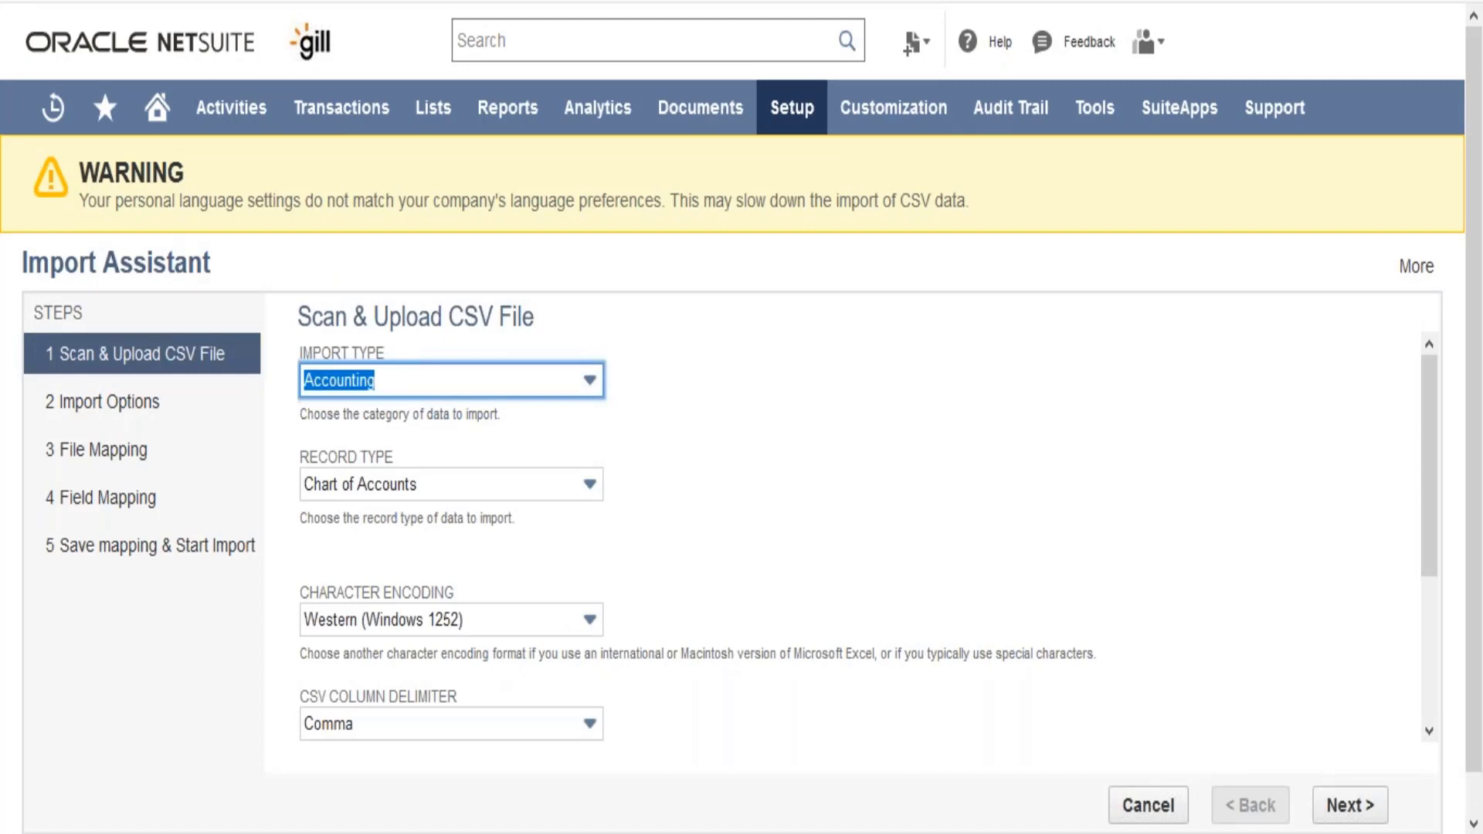
- Set the import type to Classification and review the record types it offers
left_click(511, 387)
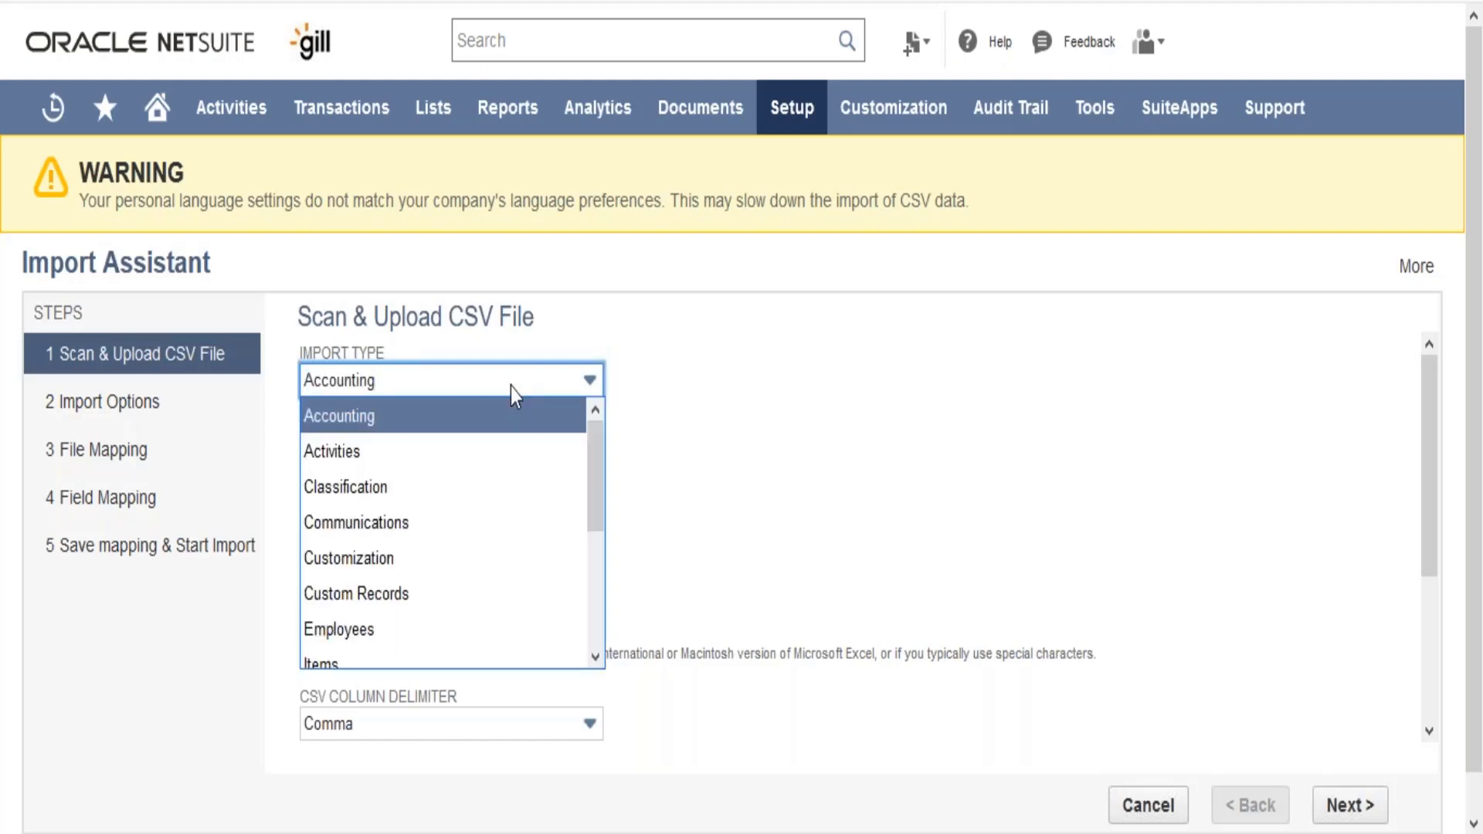
left_click(502, 492)
left_click(485, 495)
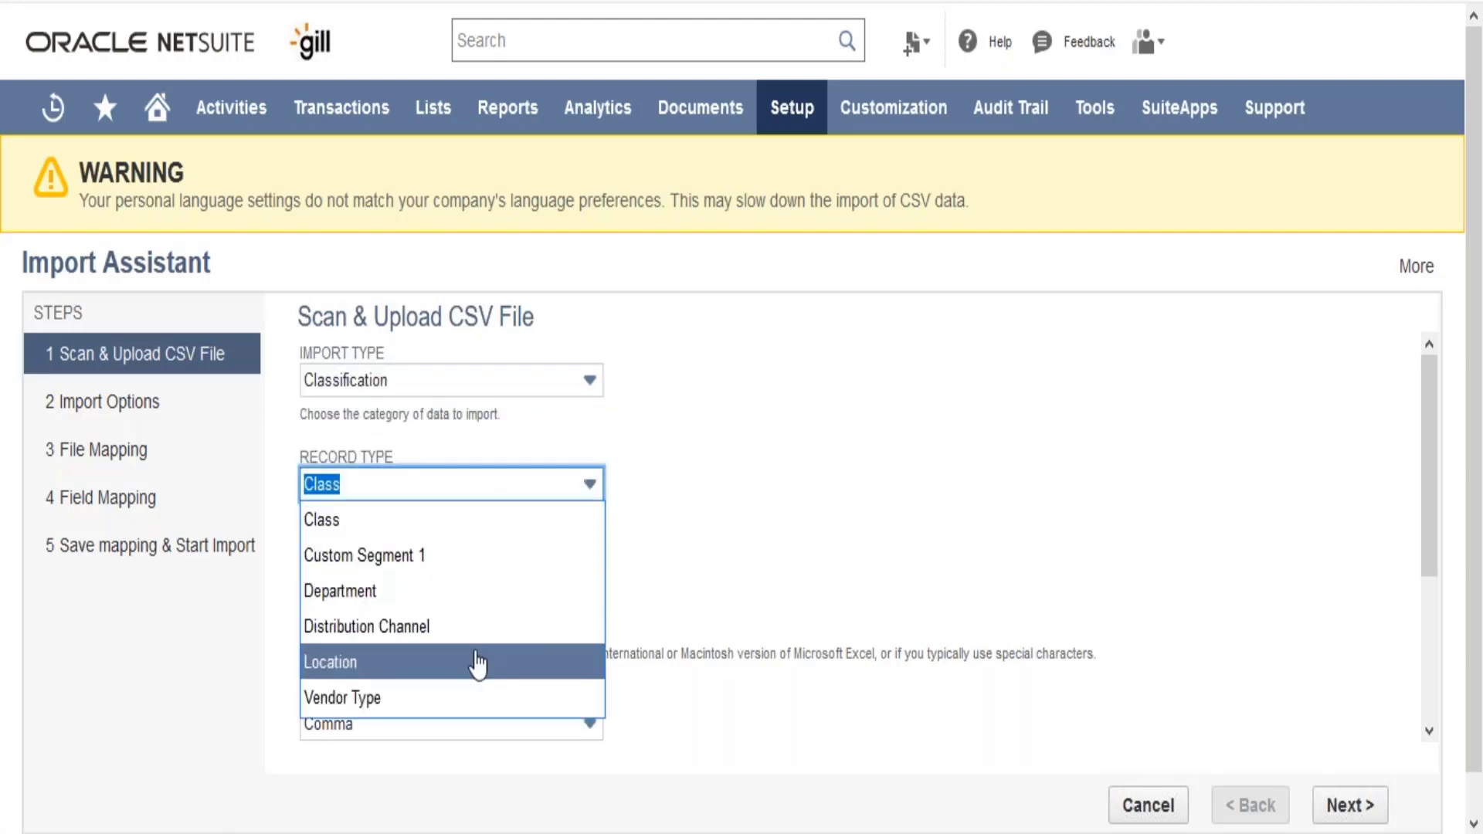
- Change the import type to Accounting and look through its available record types
left_click(510, 390)
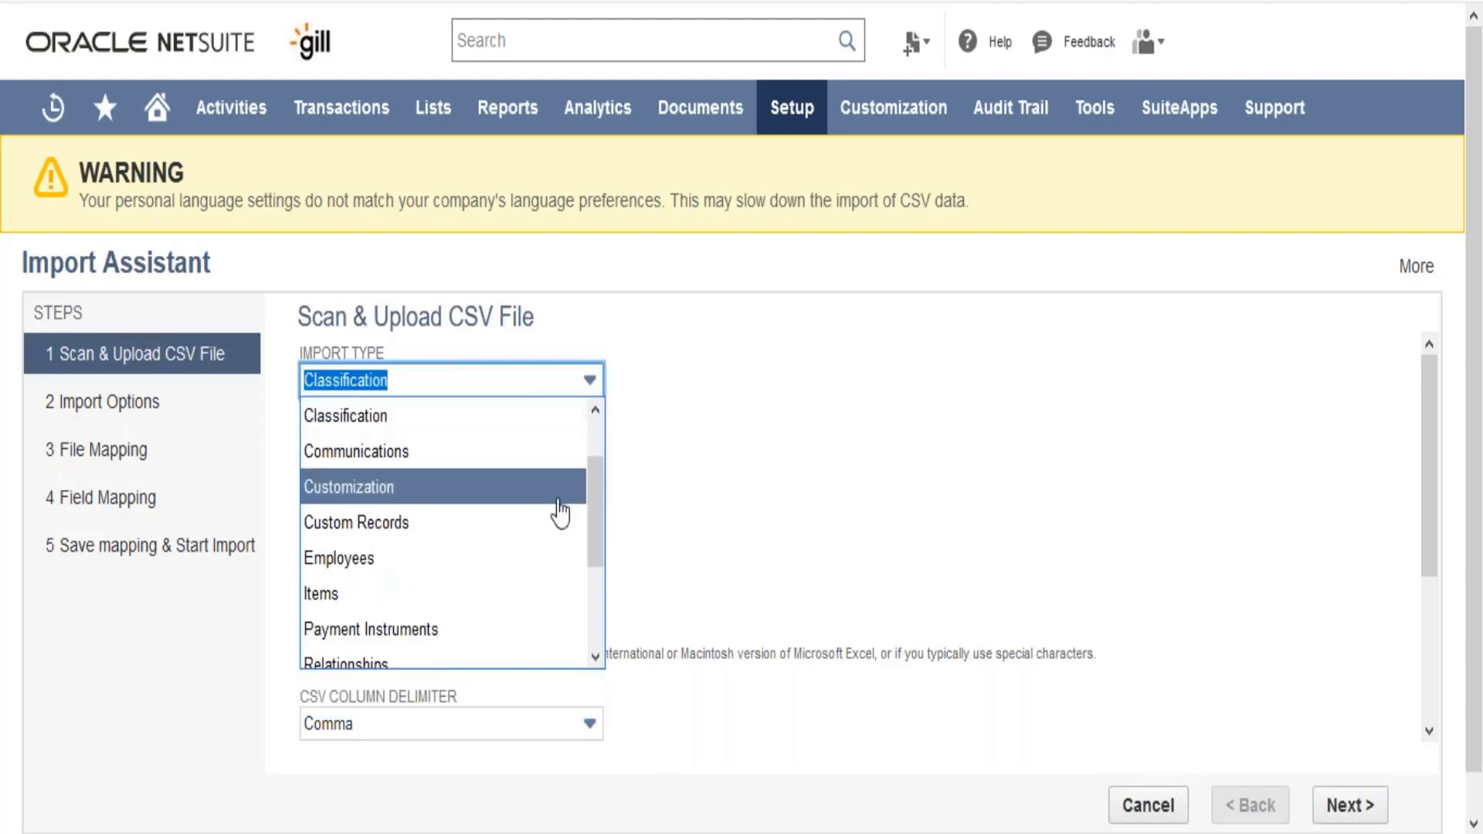
scroll(592, 522, "up", 2)
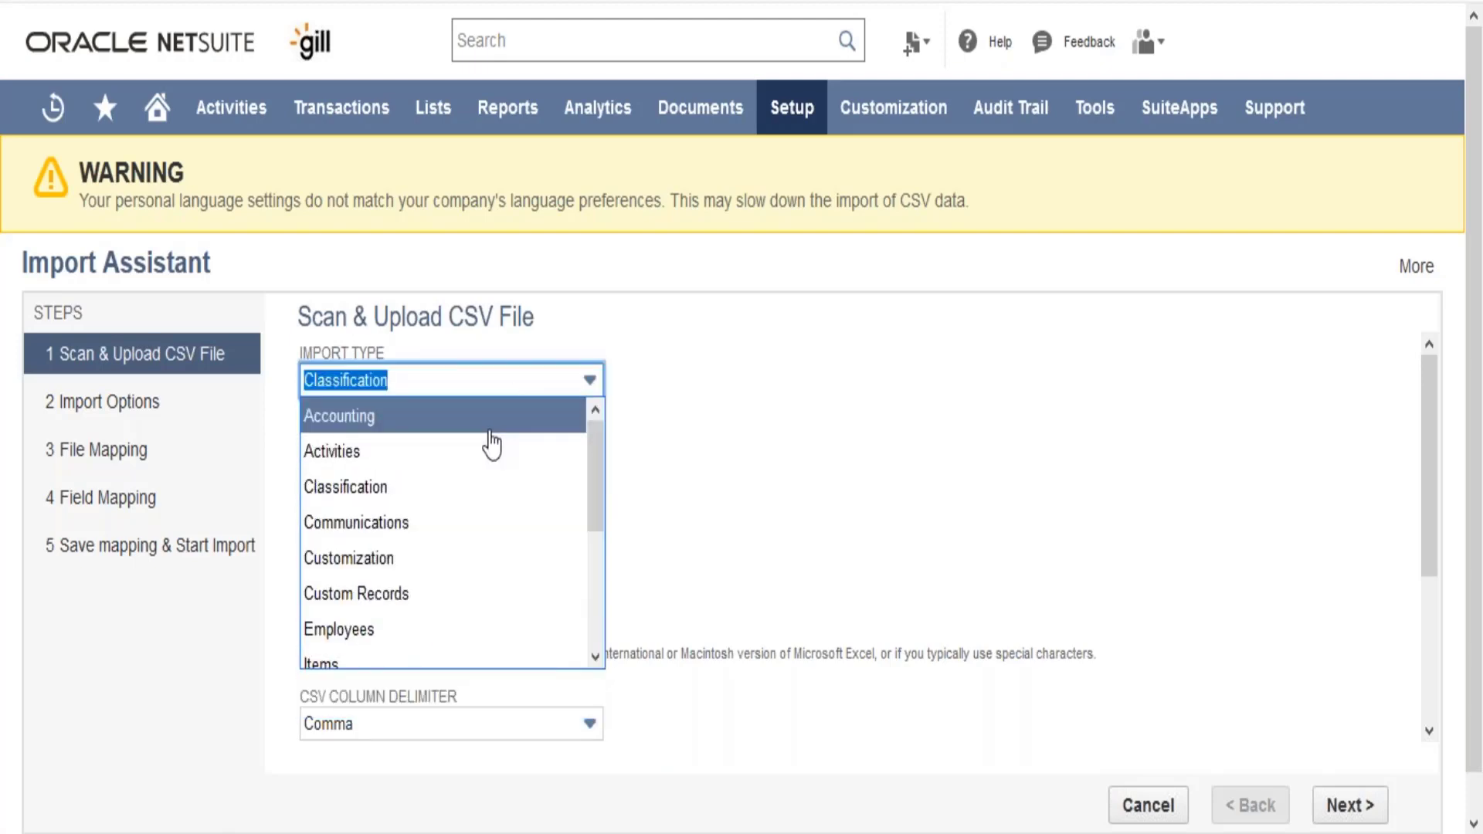
left_click(488, 421)
left_click(461, 488)
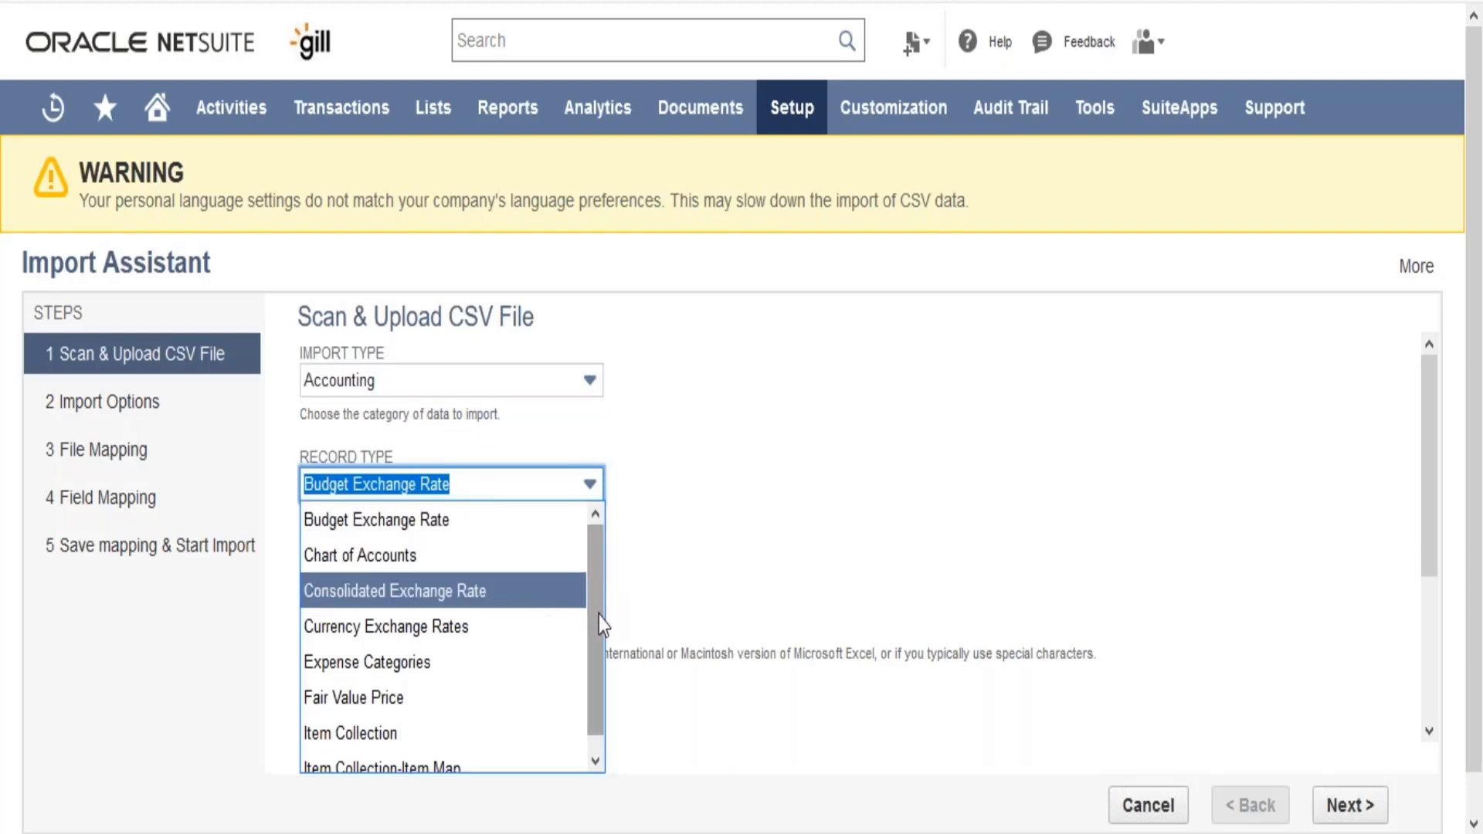
scroll(600, 622, "down", 1)
scroll(601, 629, "up", 1)
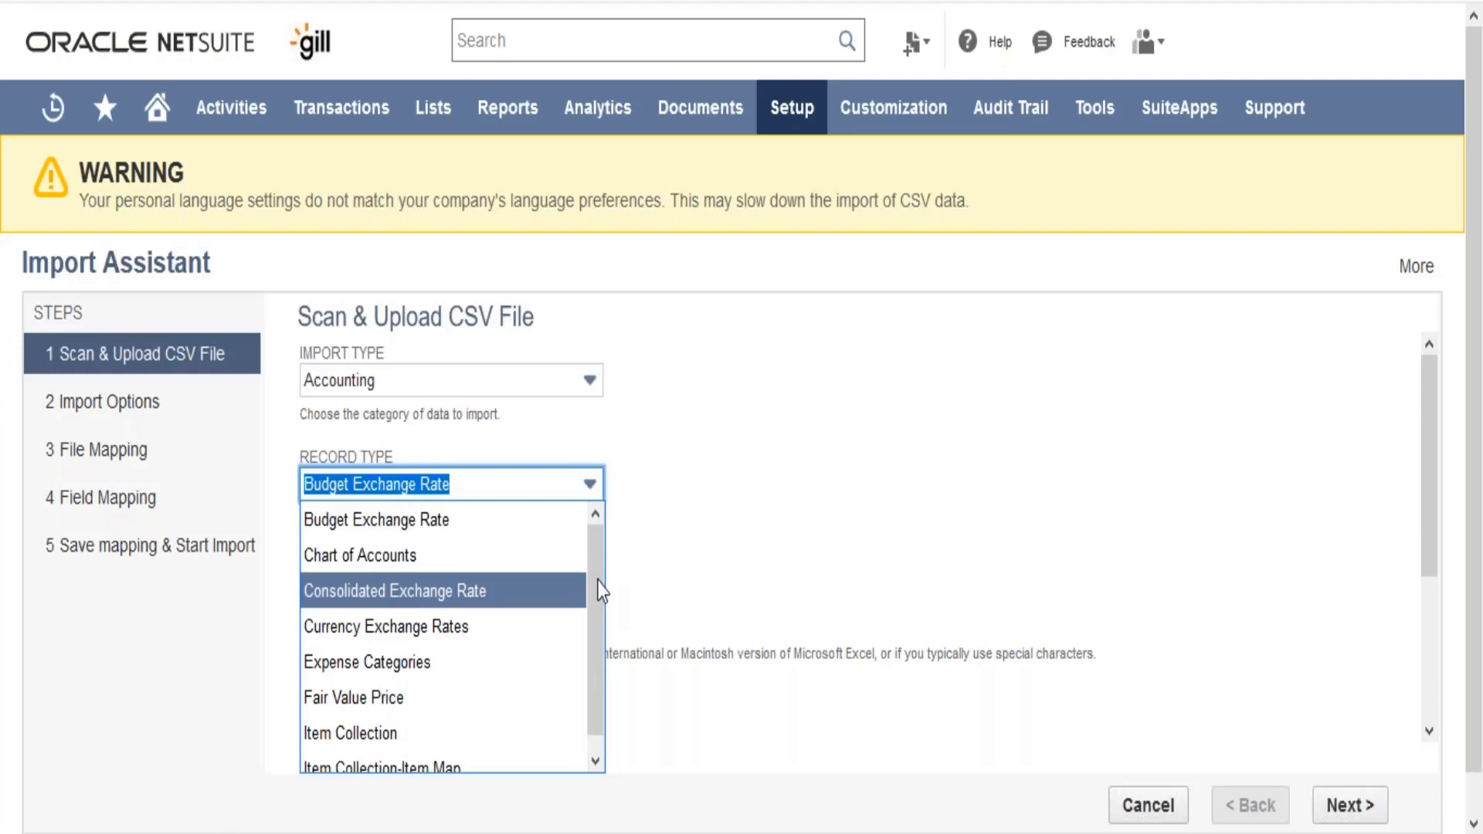
- Switch the import type to Employees and examine the record types available for it
left_click(506, 379)
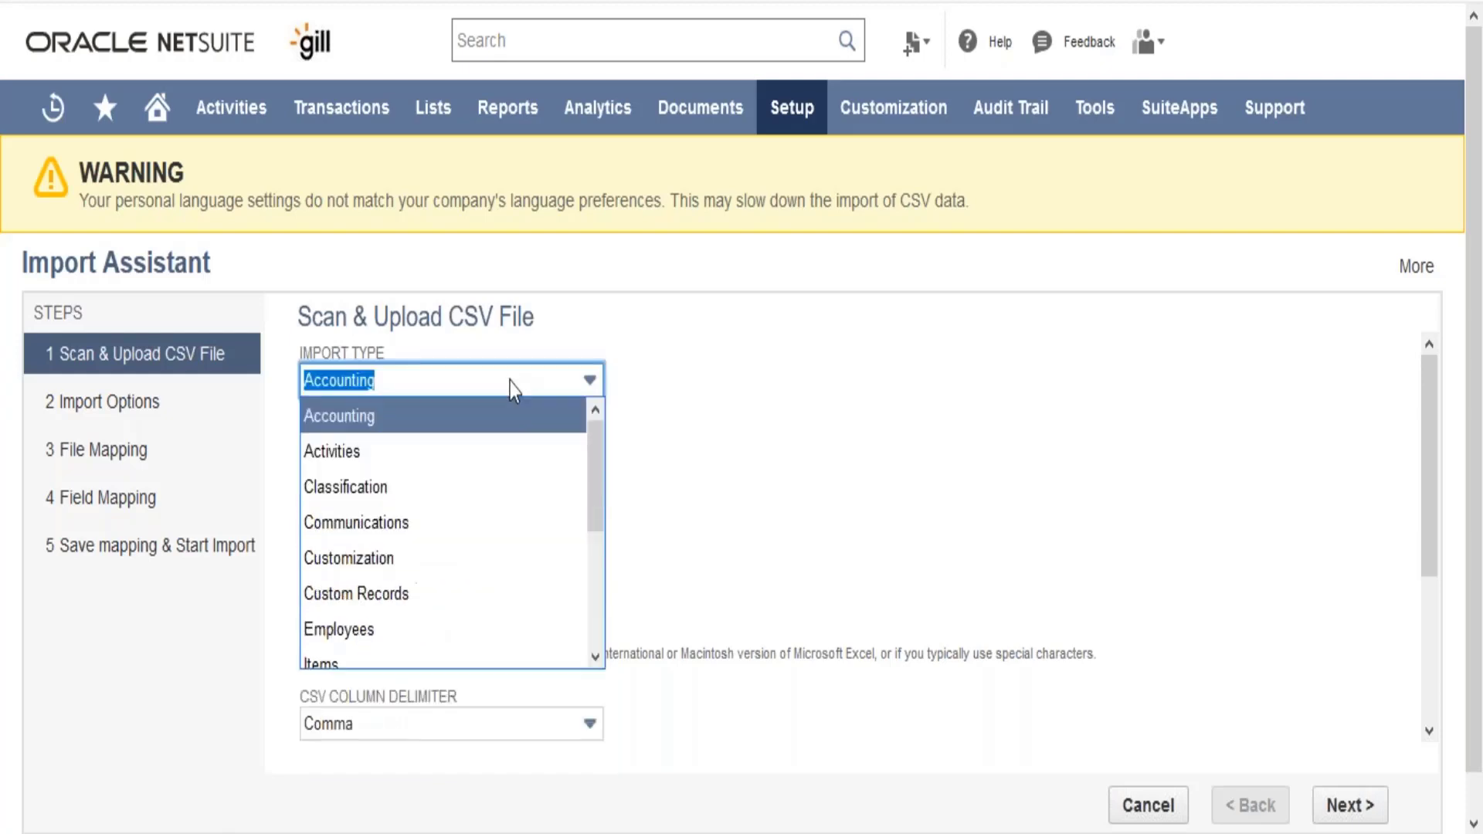
left_click(463, 629)
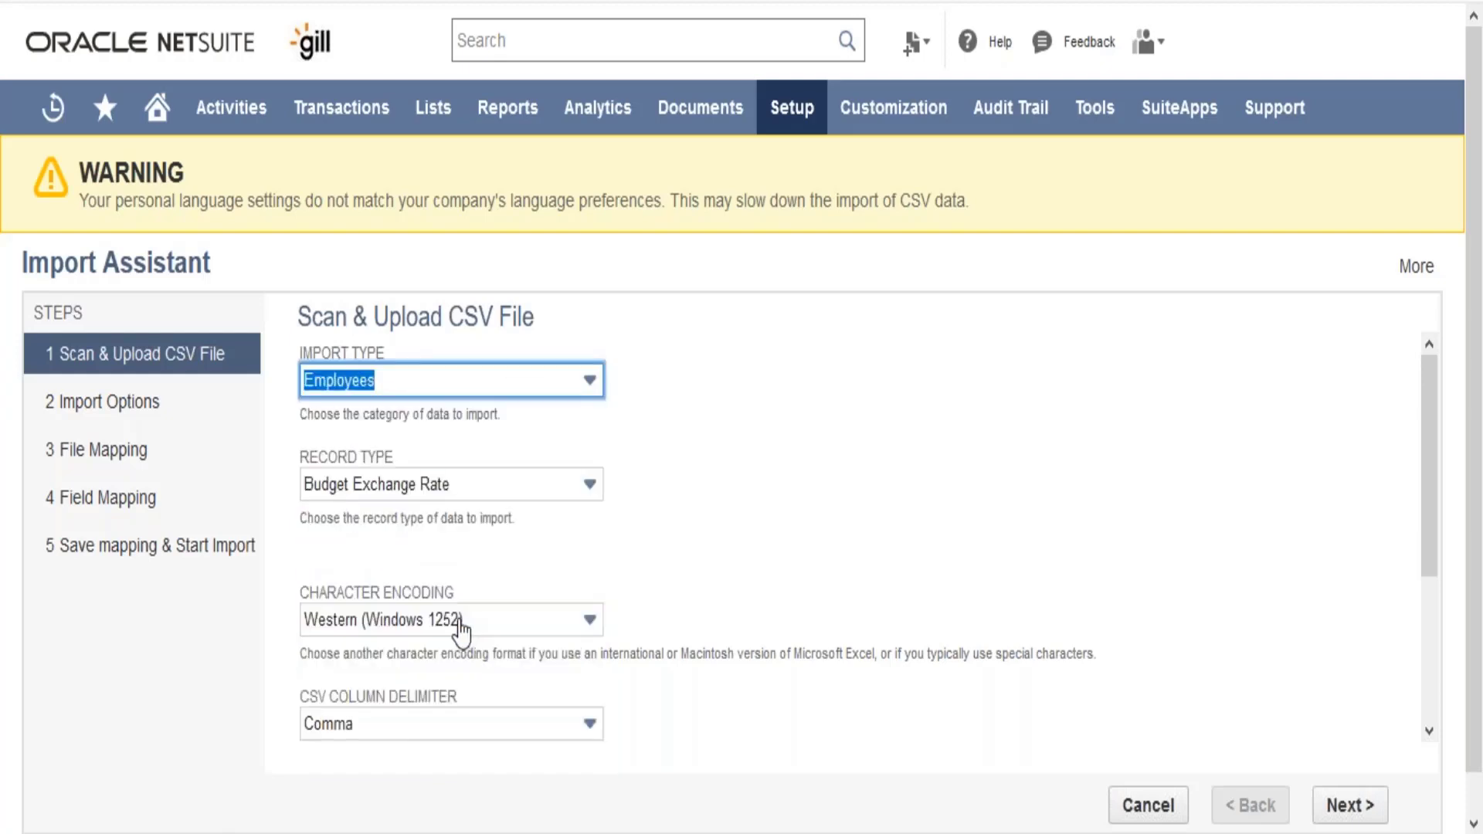
left_click(421, 487)
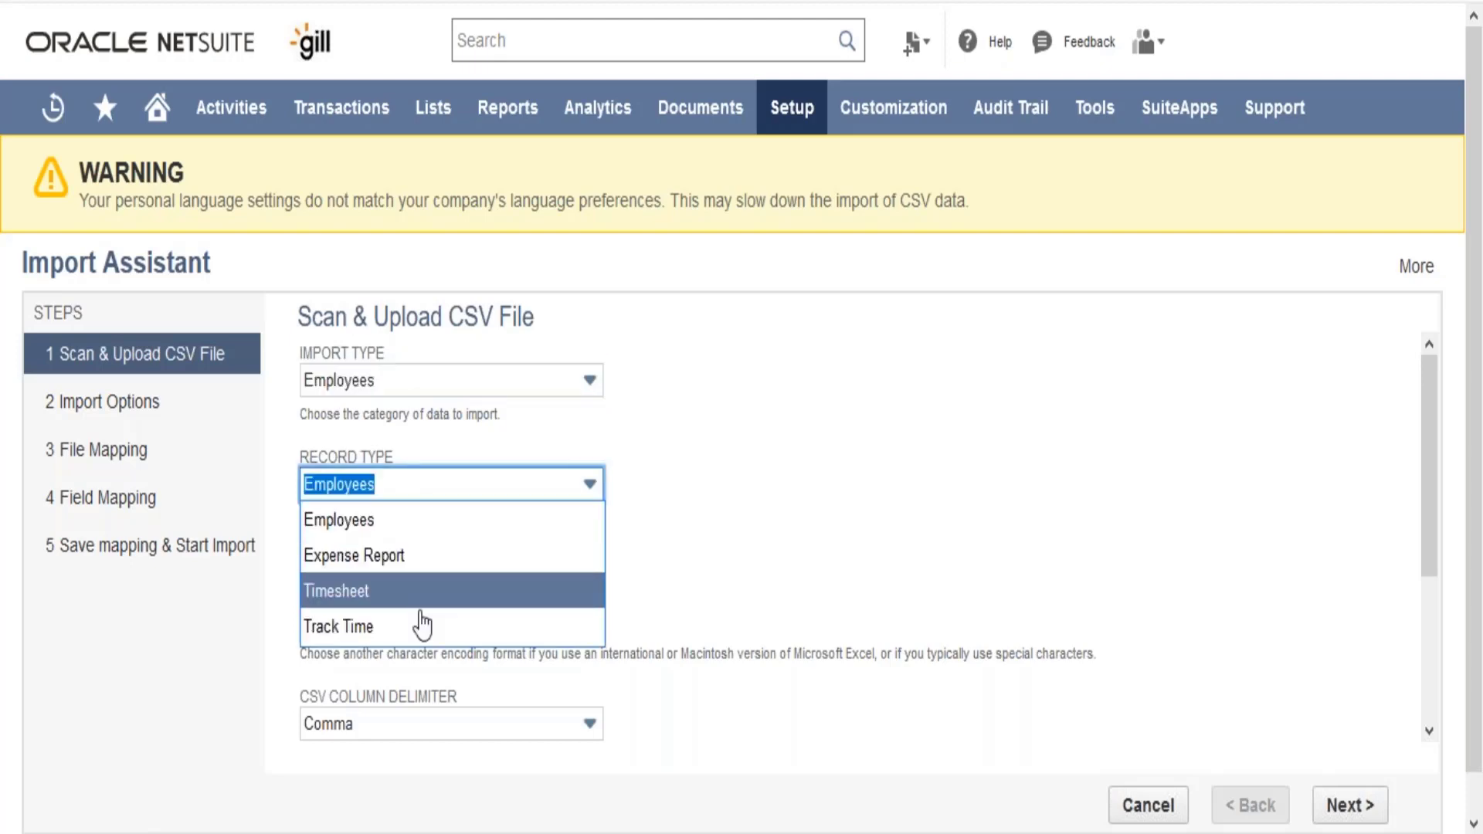
- Set the import type to Items and look through the whole list of item record types
left_click(447, 388)
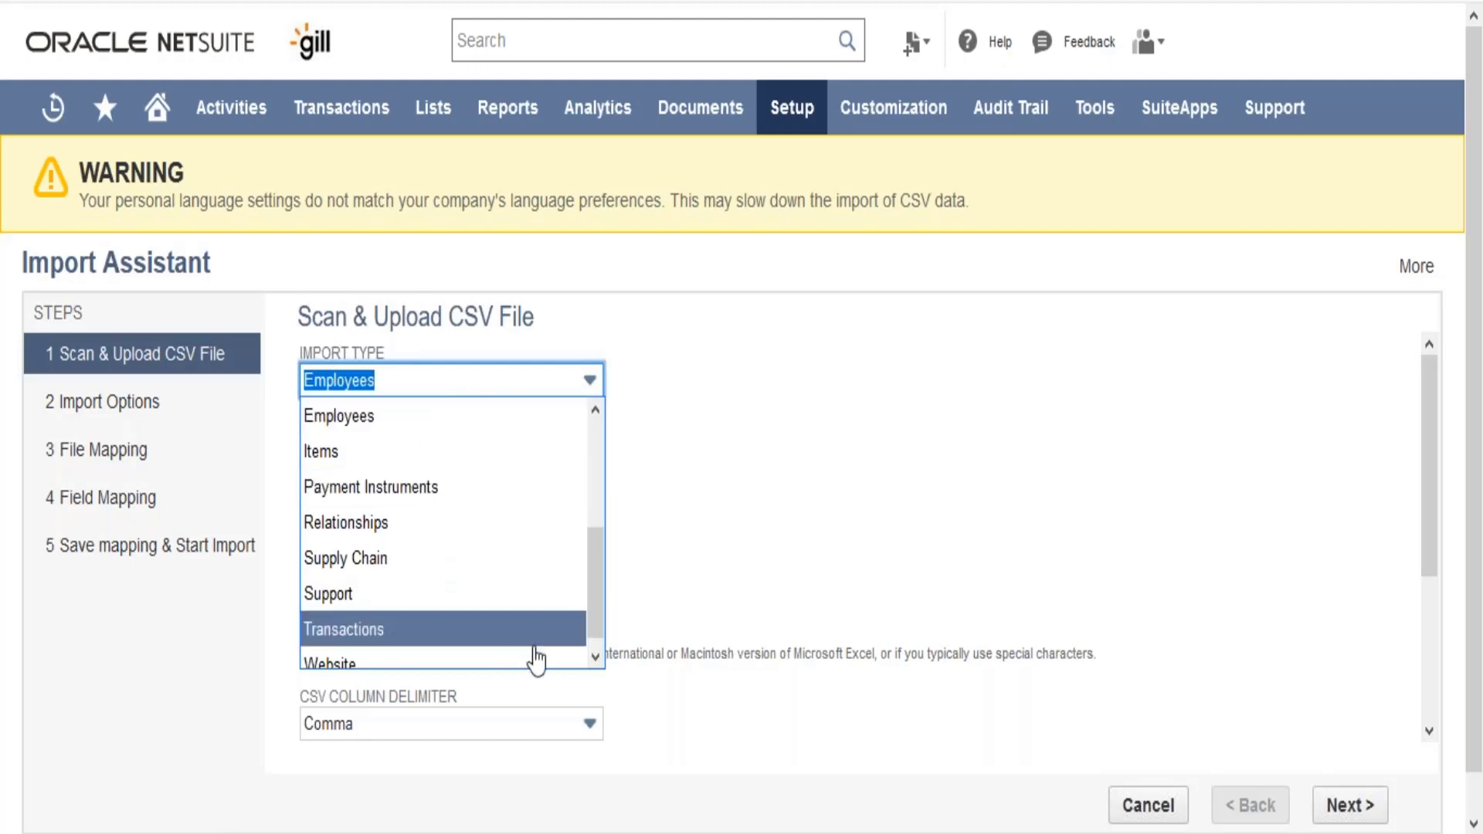
left_click(520, 452)
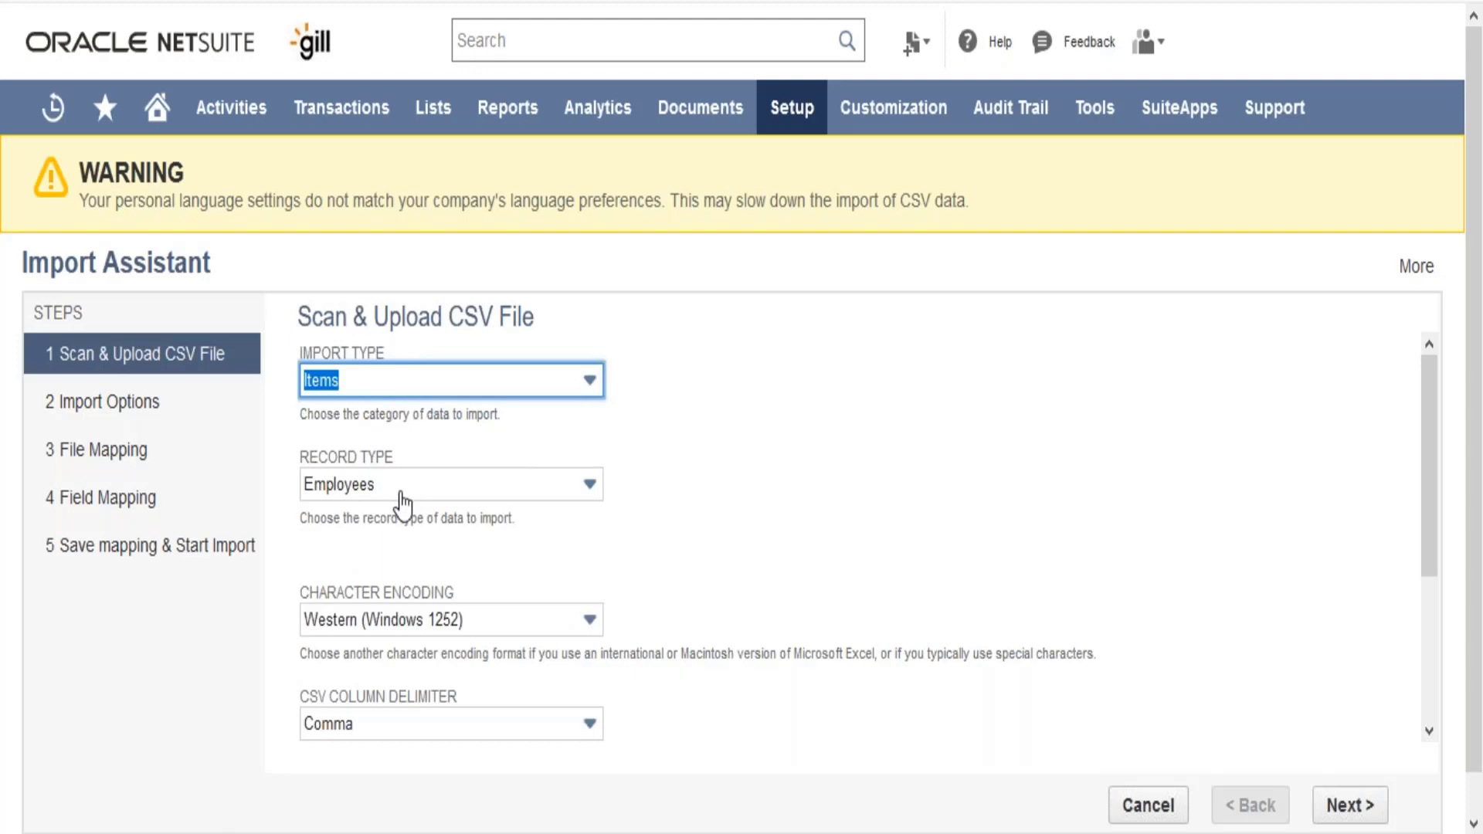
left_click(589, 484)
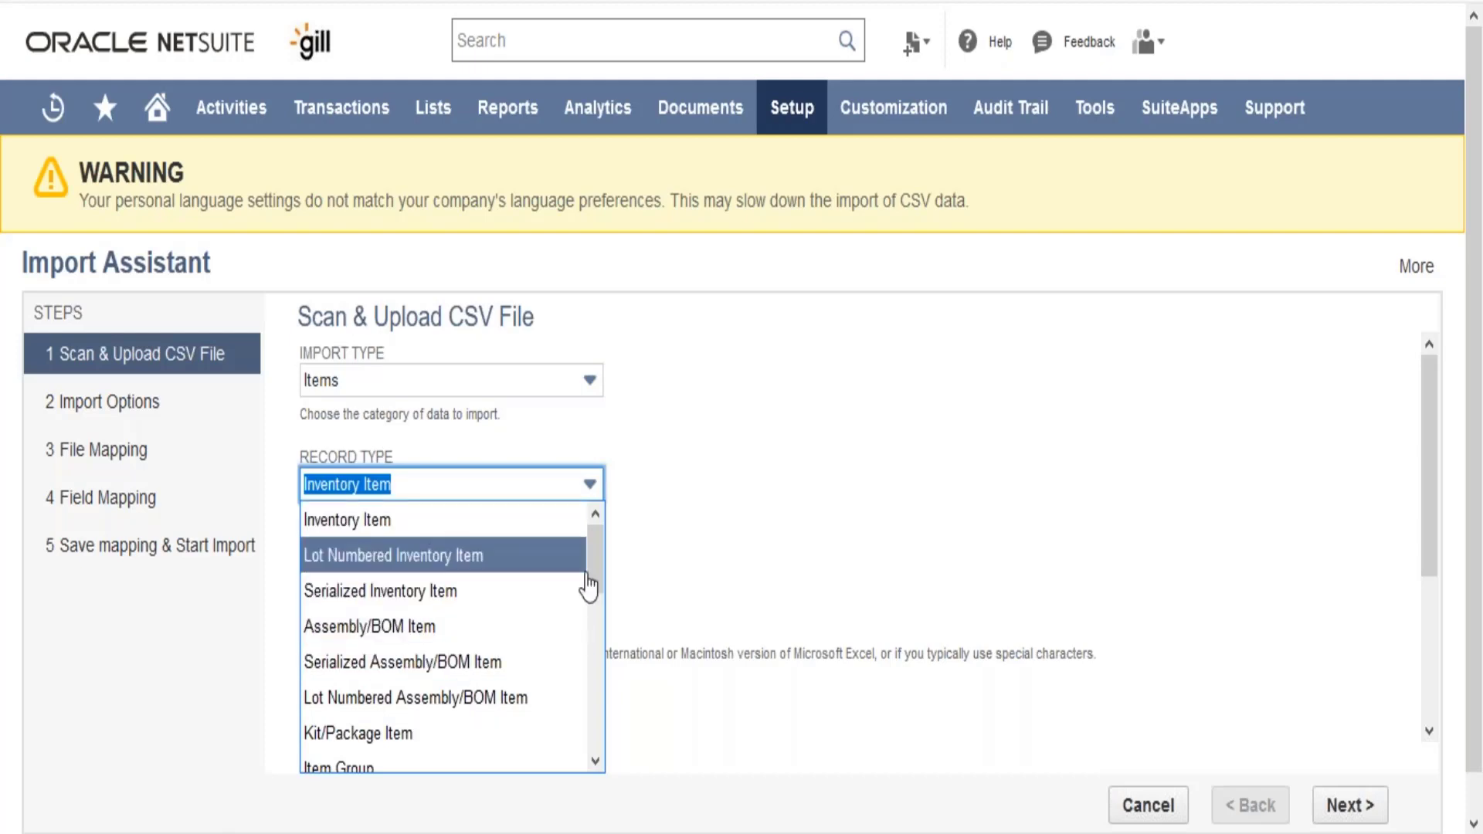
left_click_drag(591, 586, 597, 723)
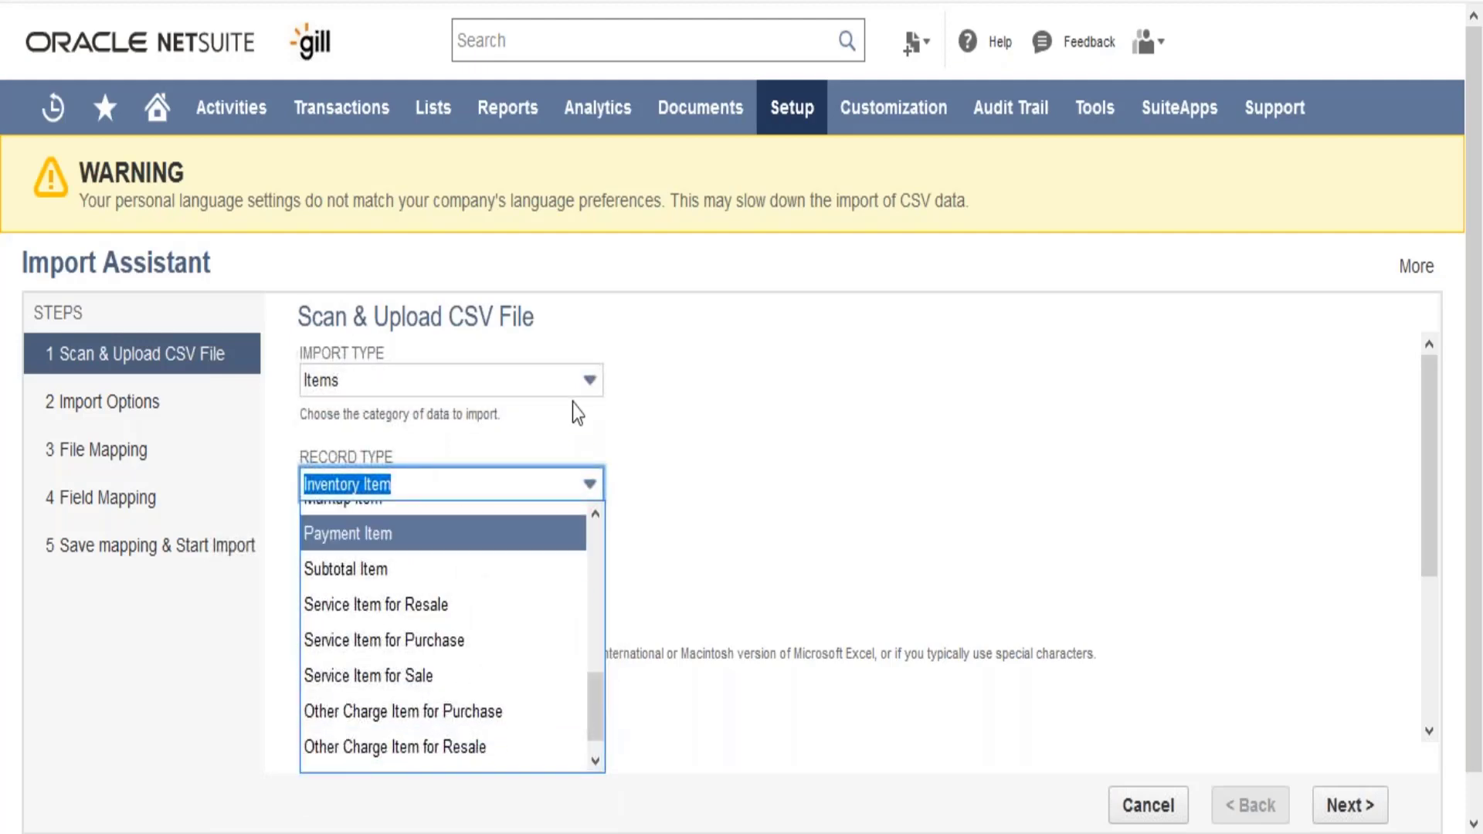
- Set the import type back to Employees, with Employees as the record type
left_click(582, 381)
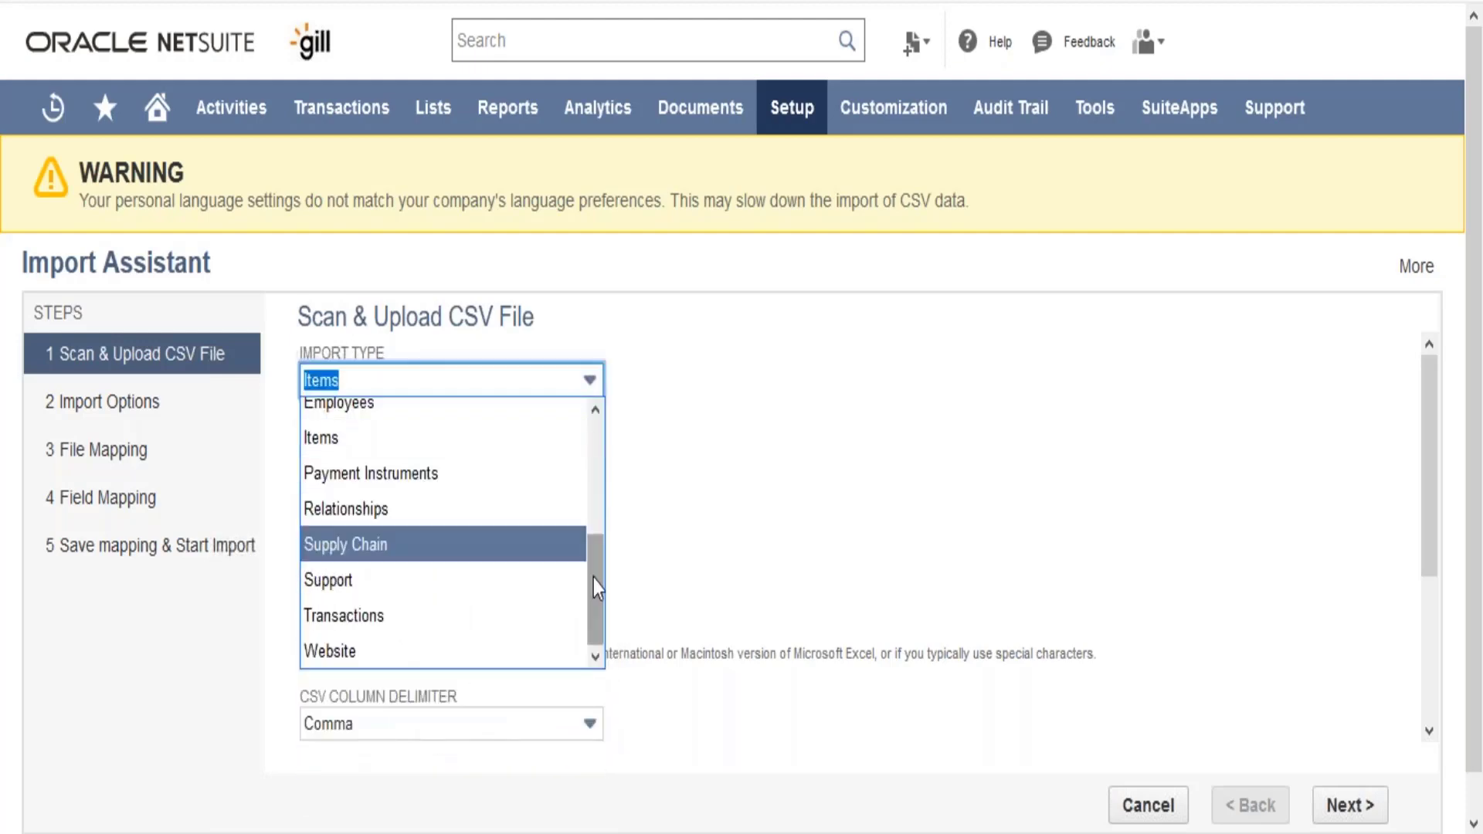
left_click_drag(593, 580, 593, 508)
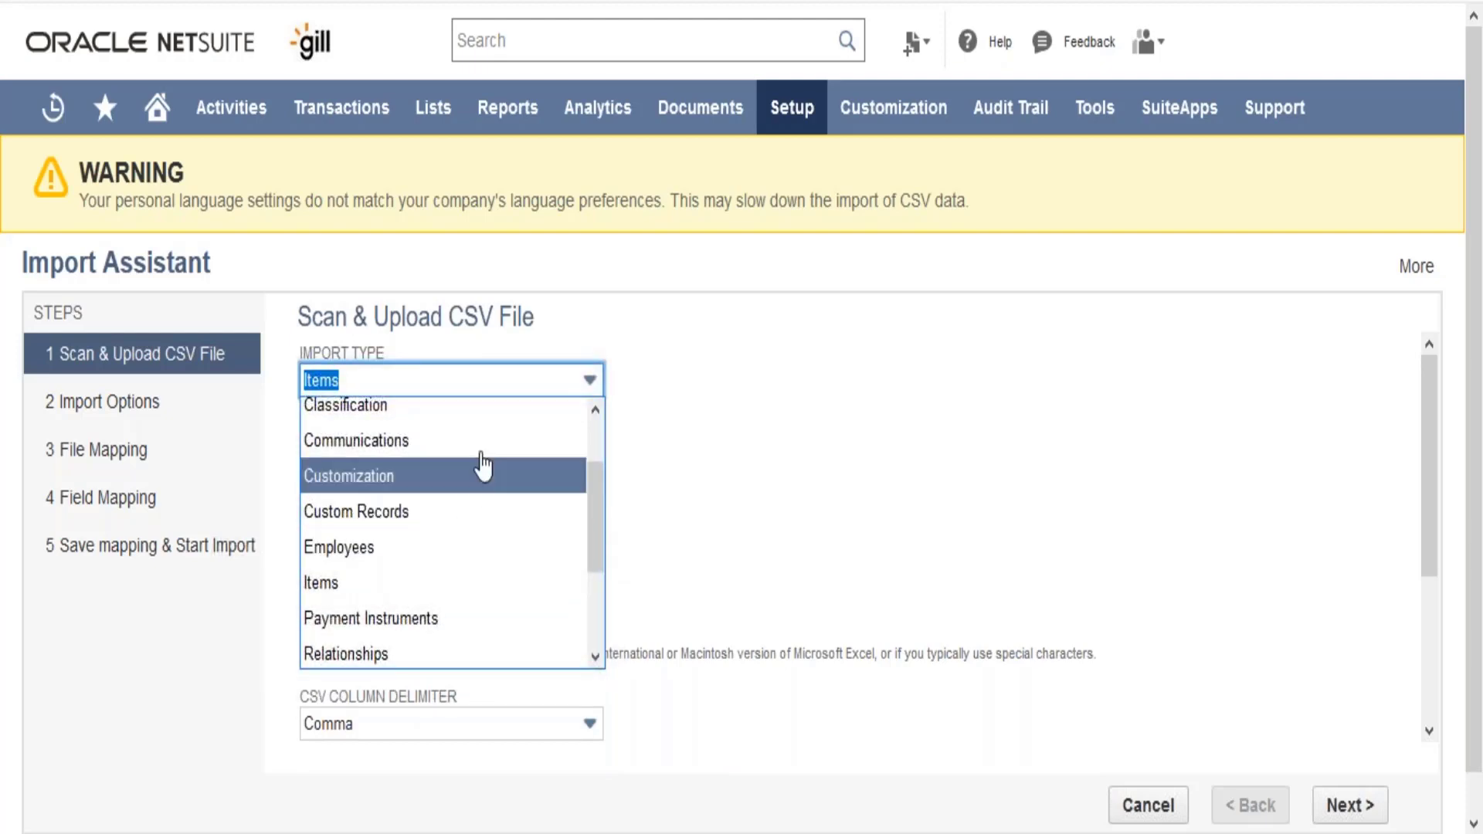
left_click(456, 548)
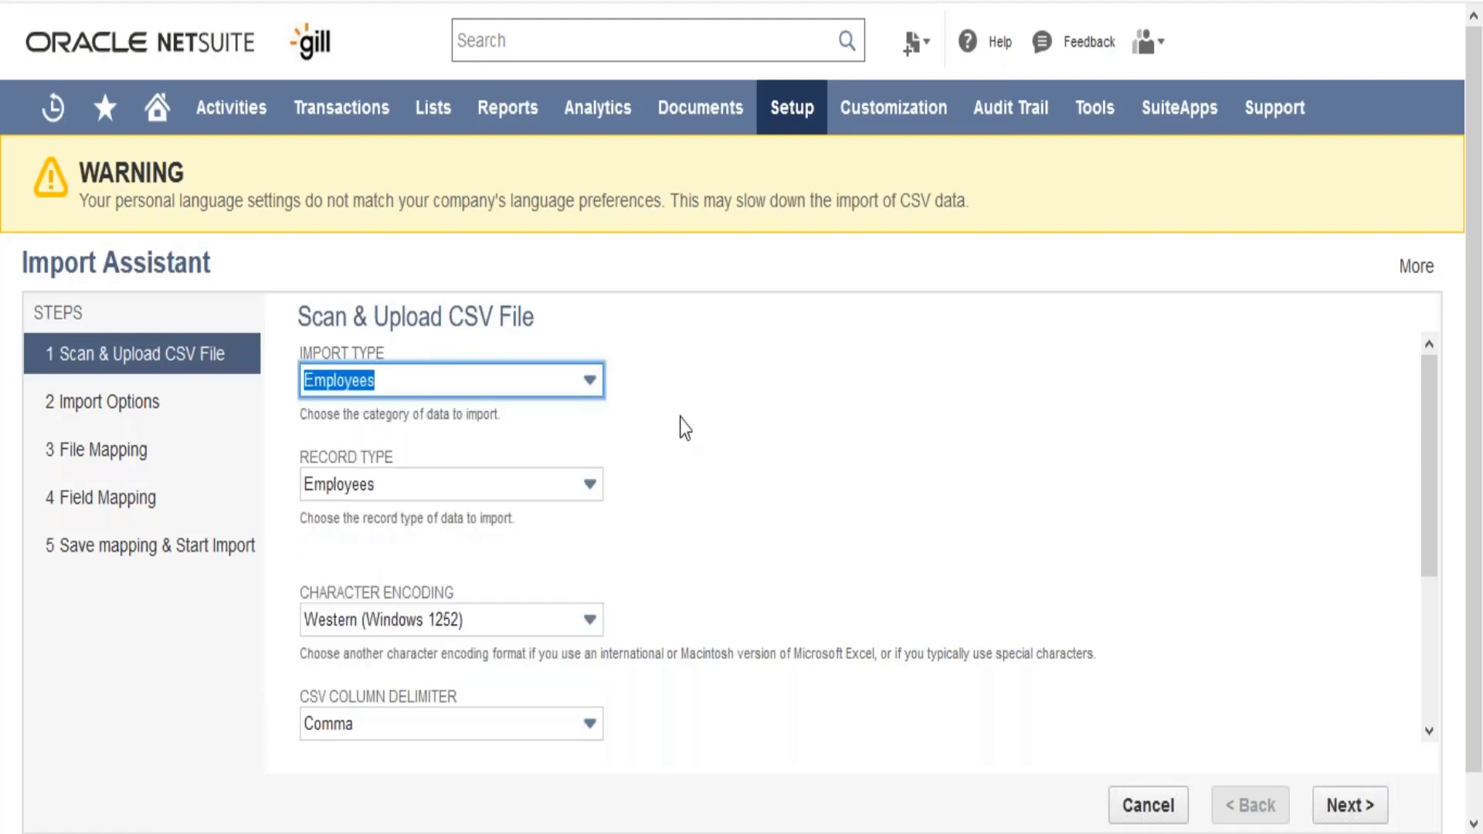
left_click(689, 414)
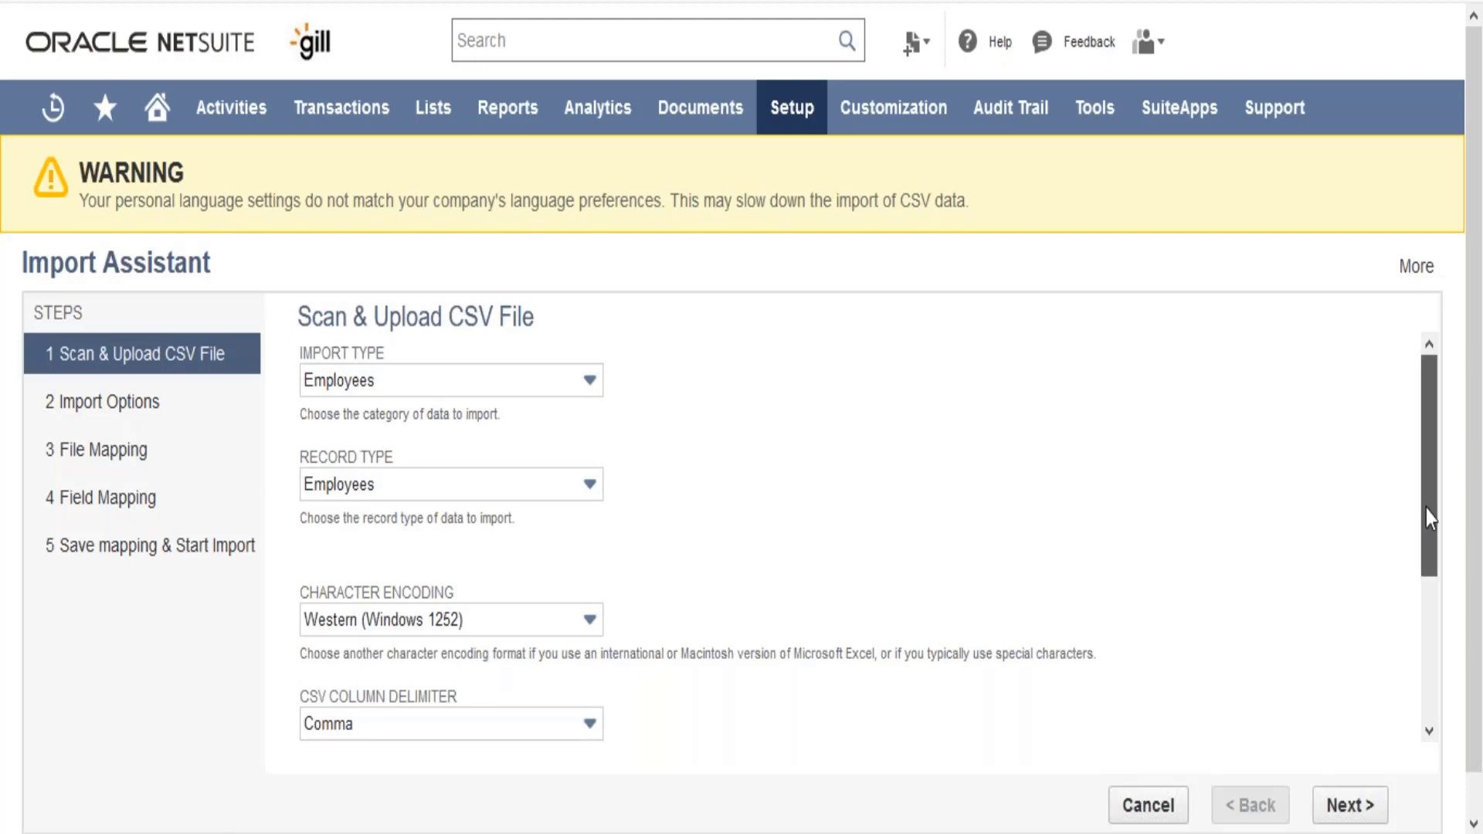
- Open the file selection for a single CSV upload and look for a file in the Desktop and Downloads folders
left_click_drag(1425, 508, 1426, 537)
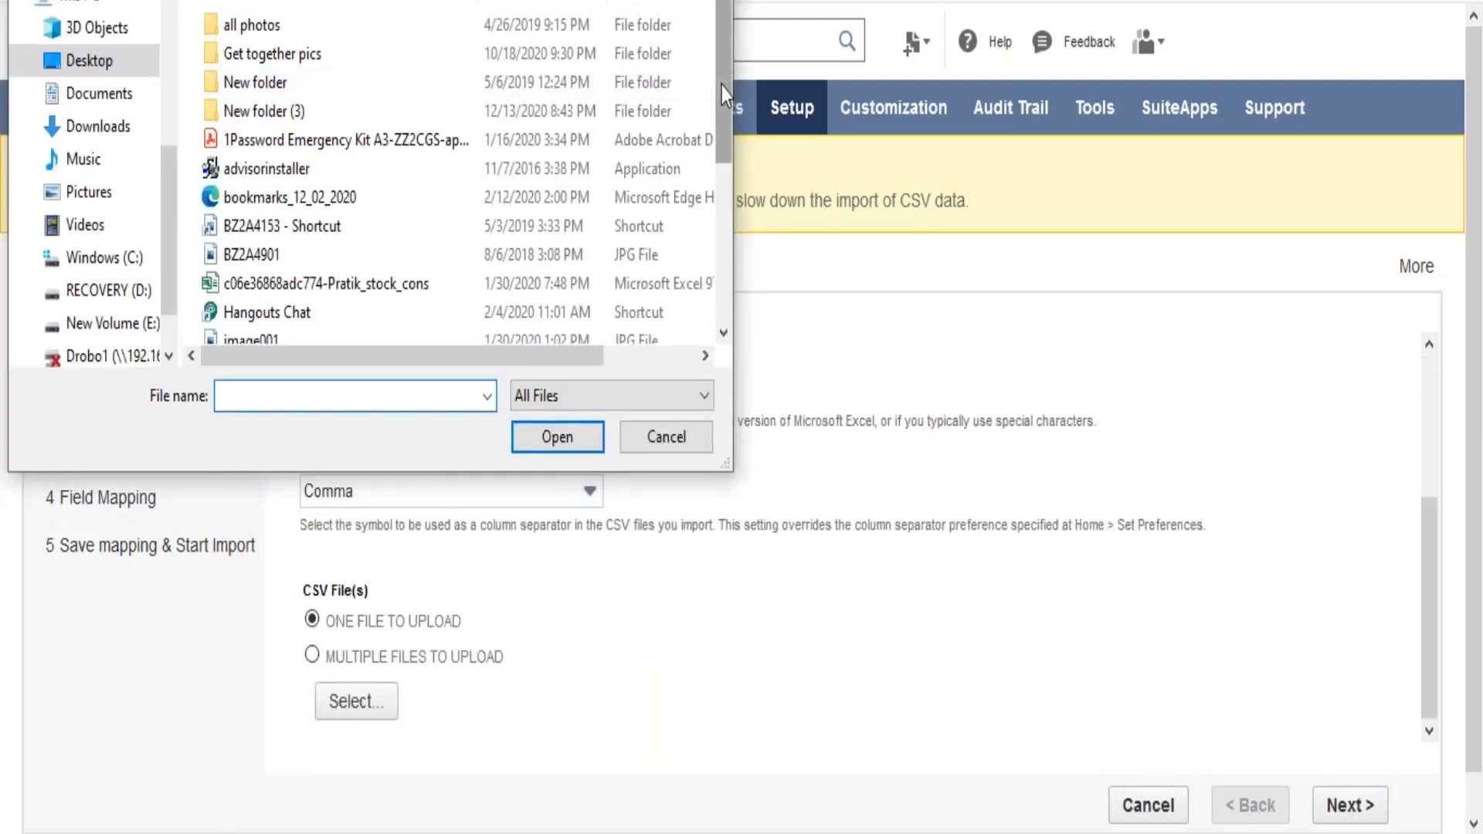
left_click_drag(721, 86, 720, 287)
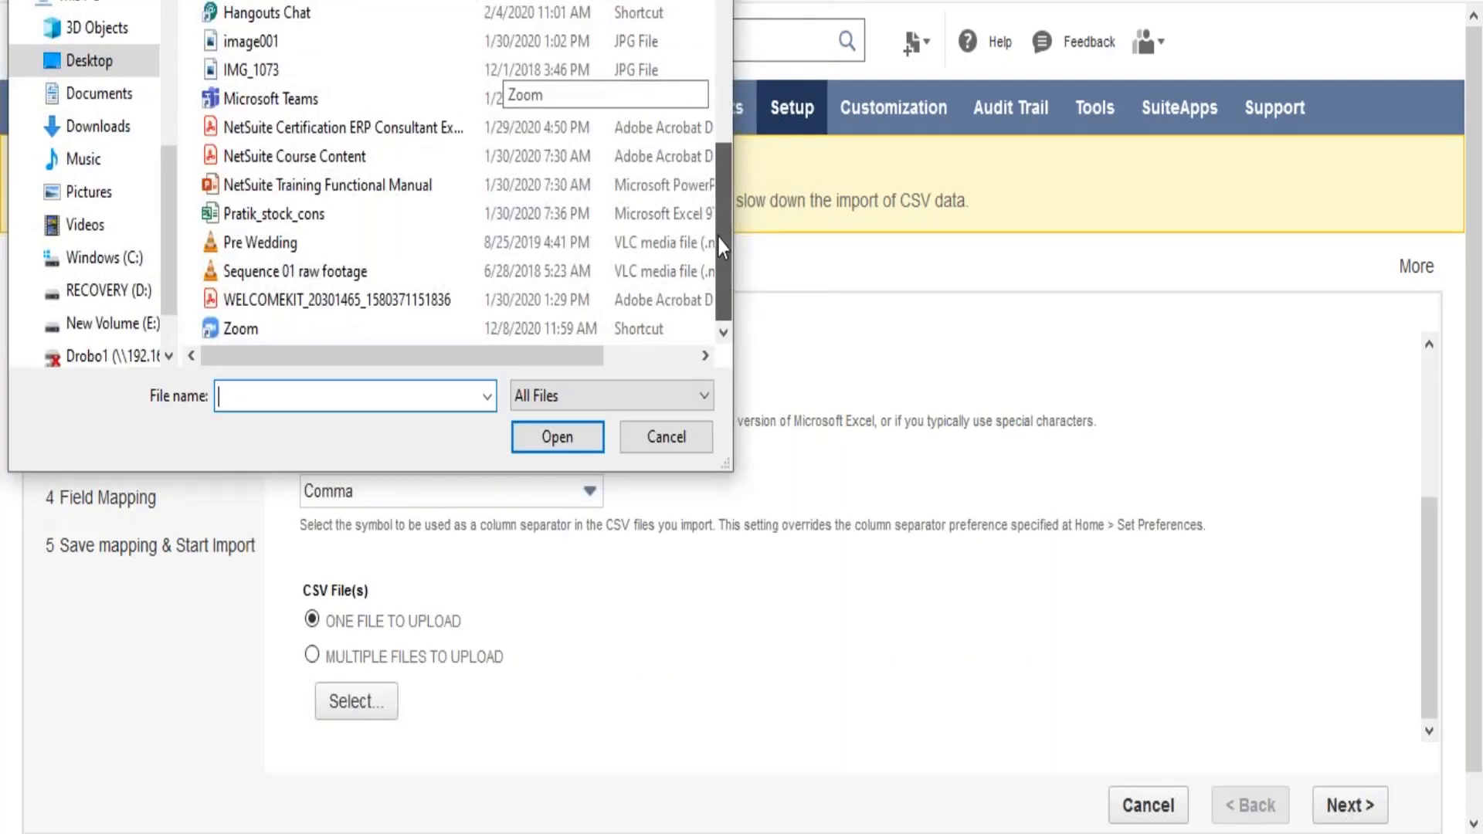
left_click(563, 410)
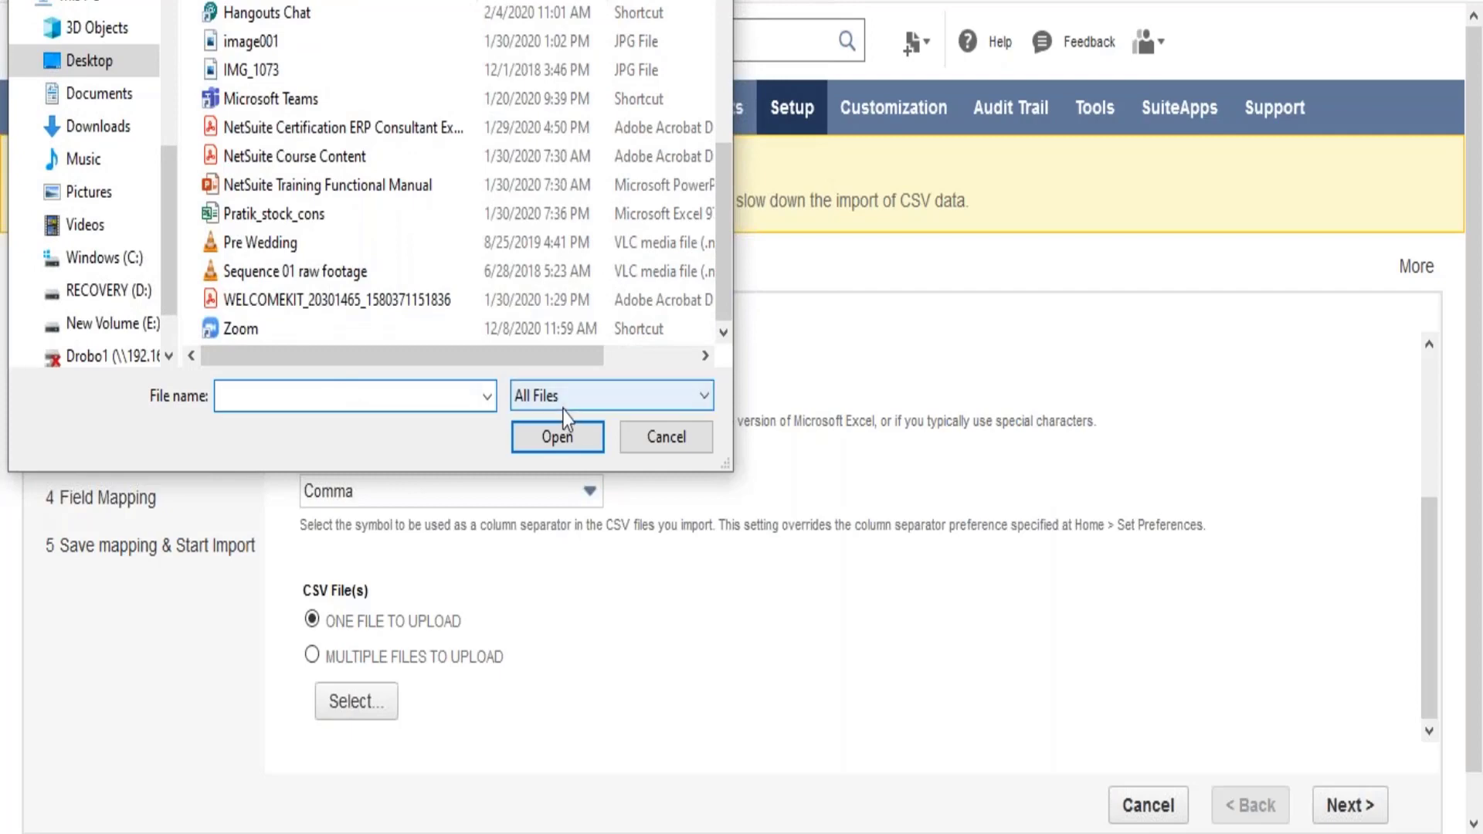
left_click(567, 411)
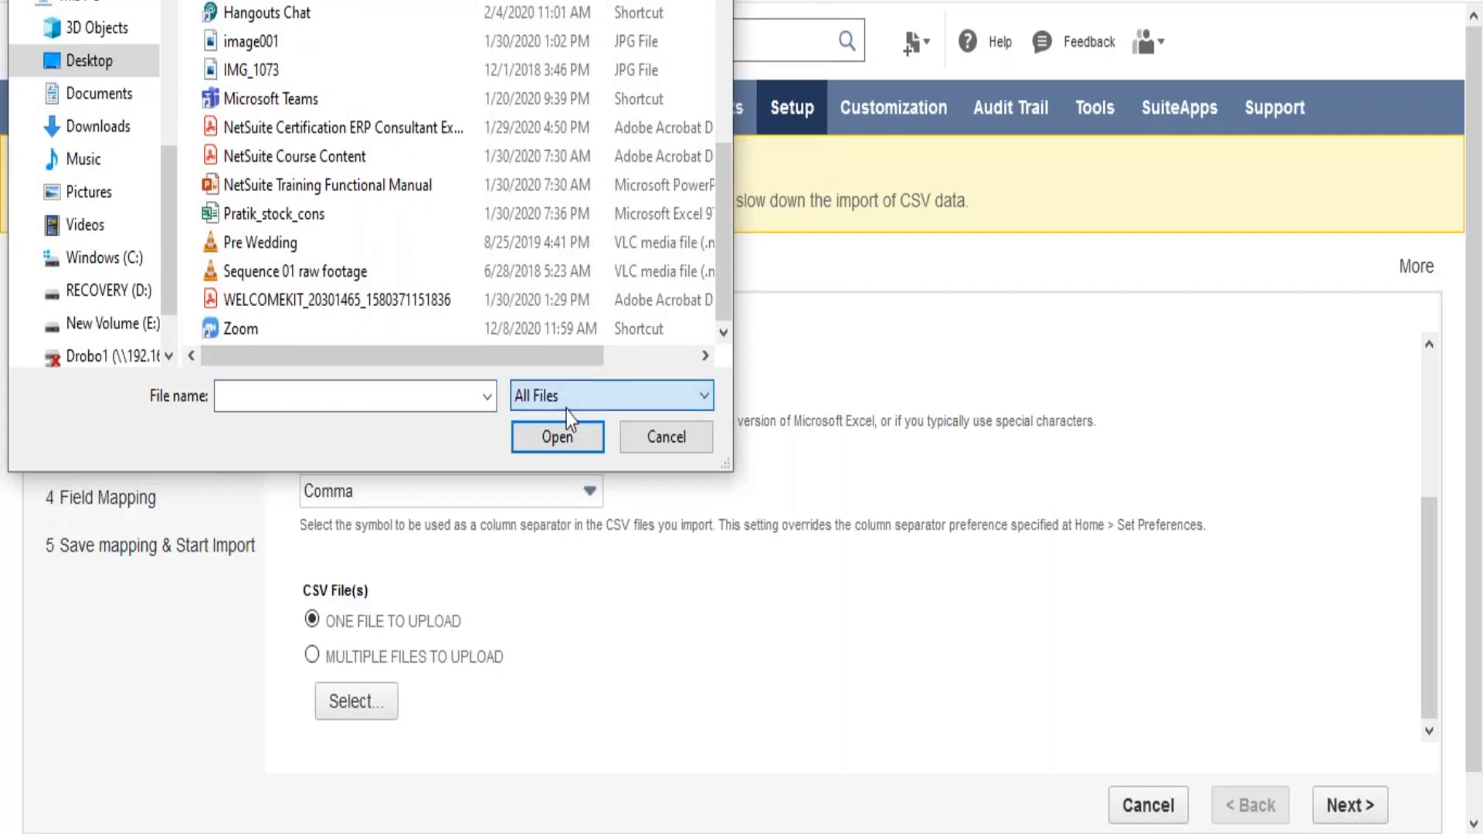
left_click(85, 125)
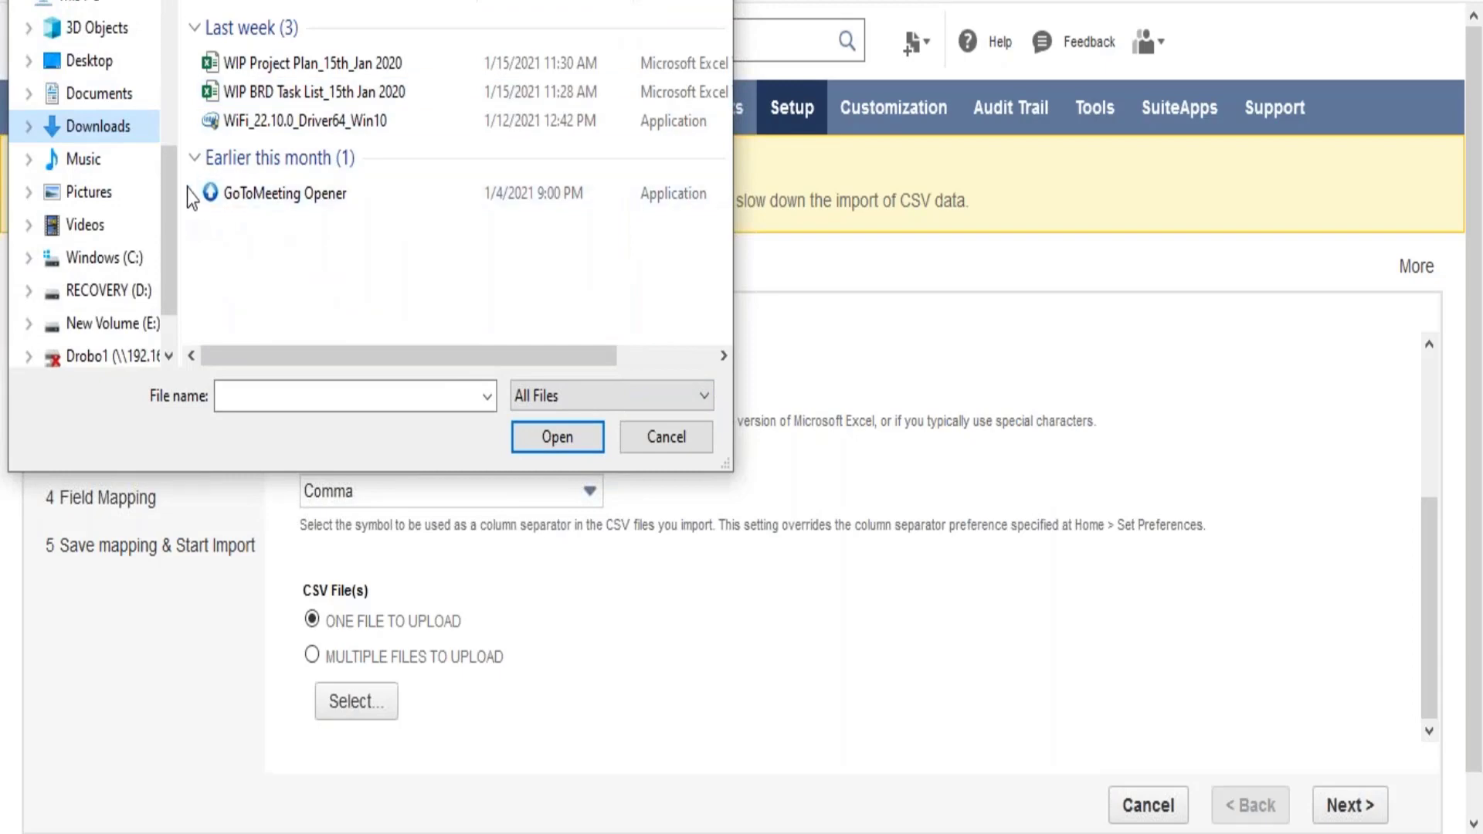
left_click(105, 60)
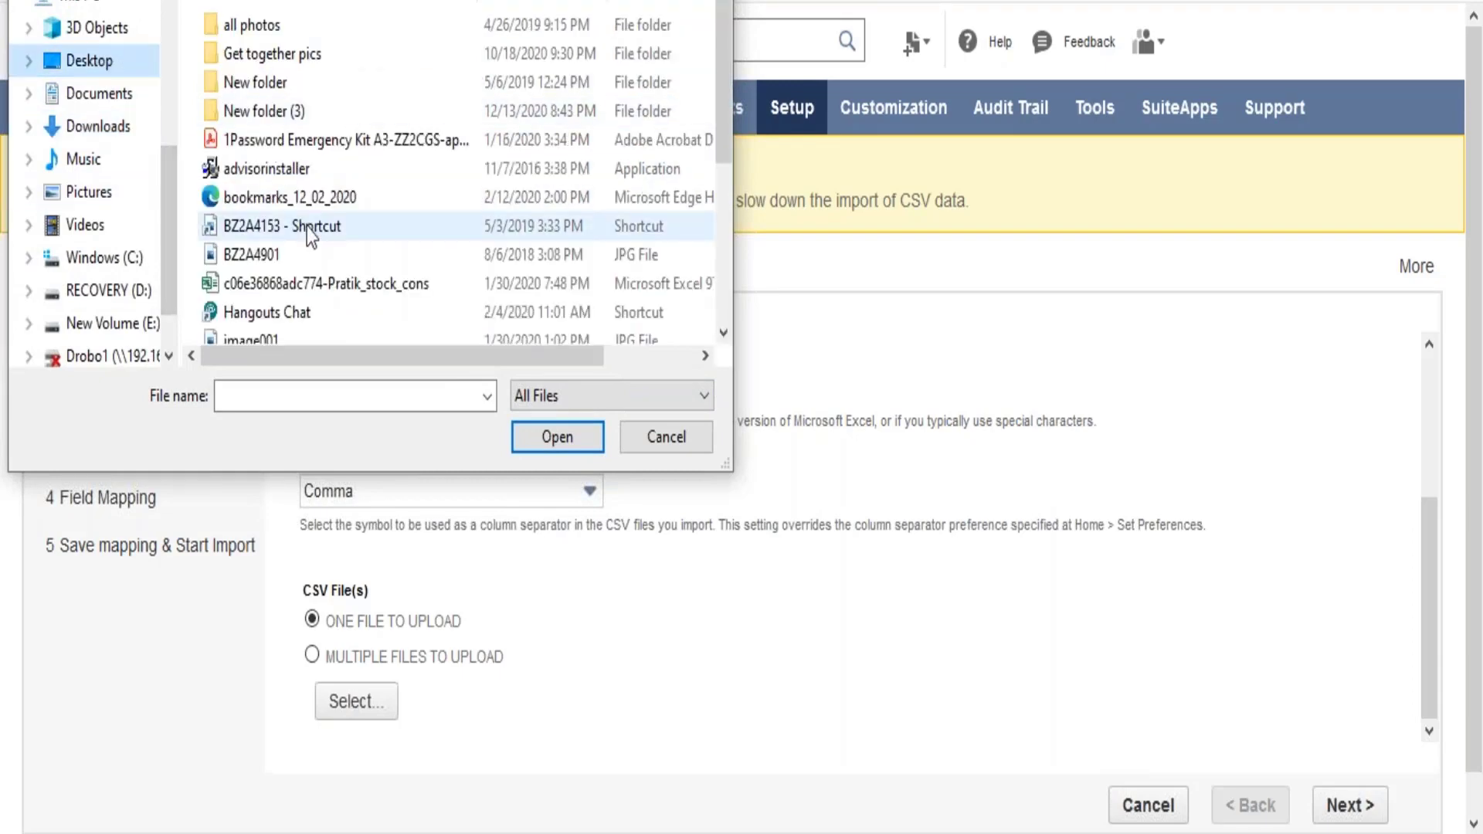
left_click_drag(720, 76, 151, 197)
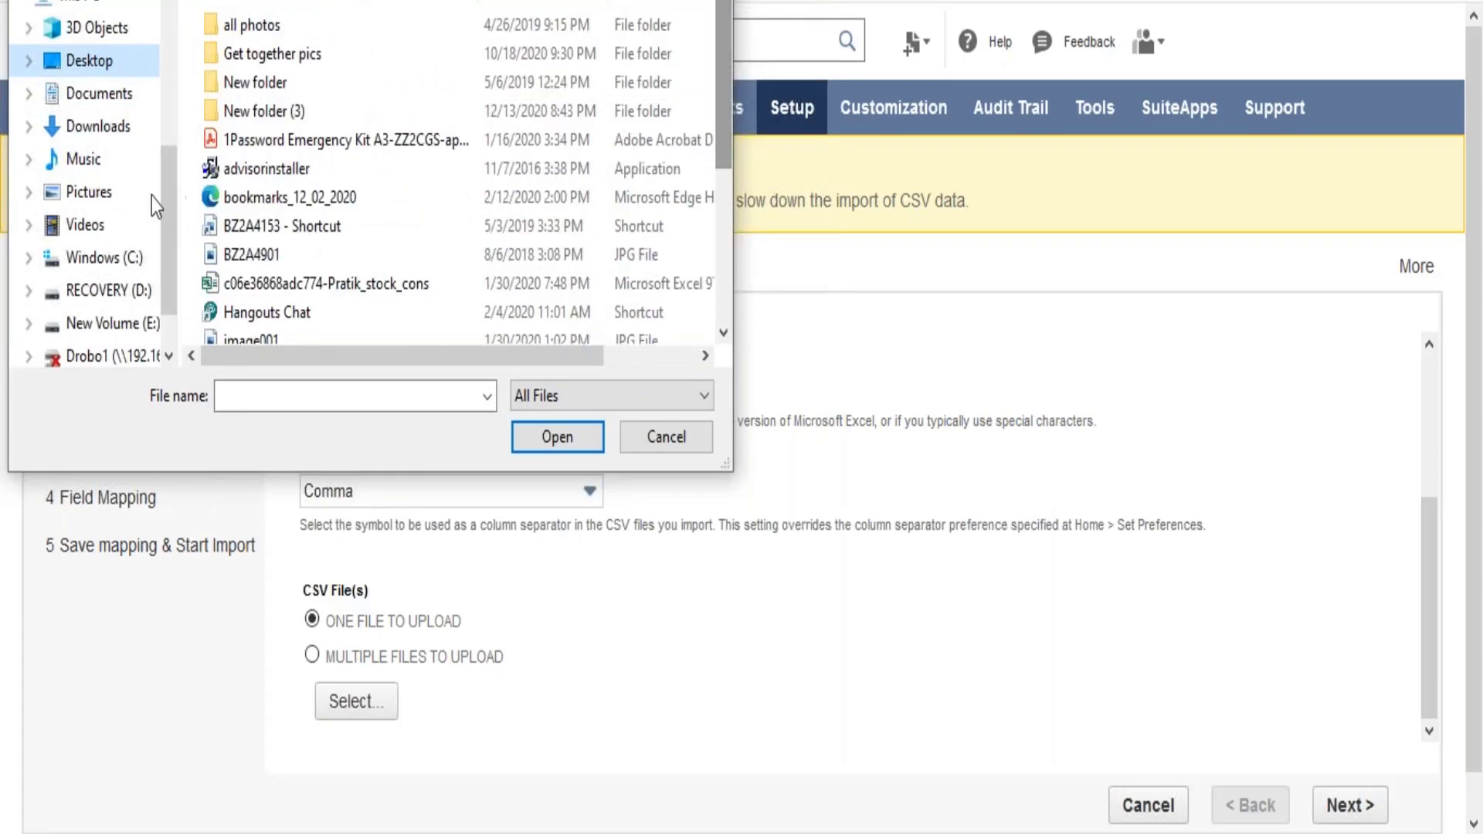
- Look through the Documents folder for a CSV file and close the file selection without choosing one
left_click(104, 96)
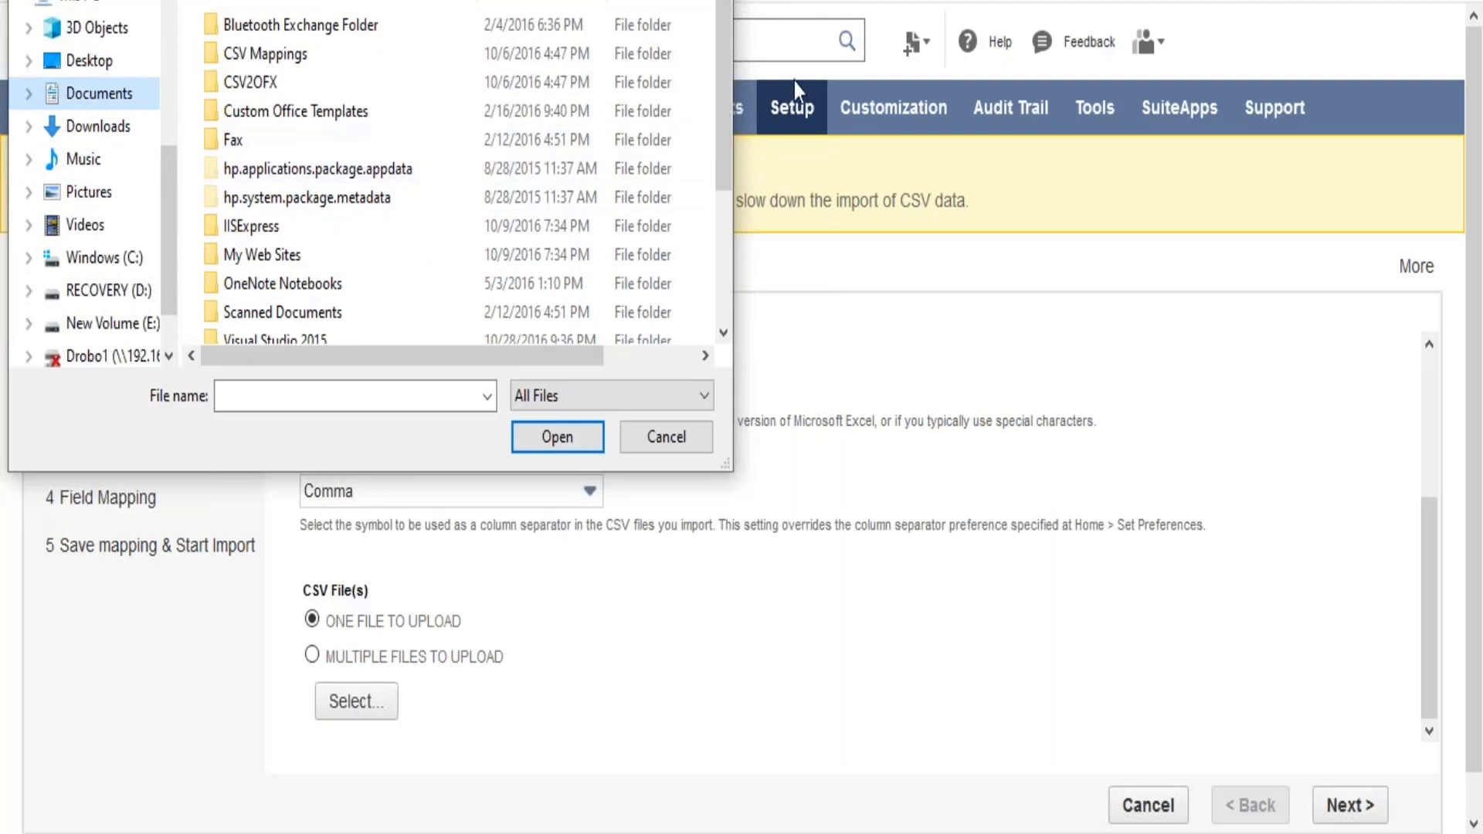
left_click_drag(730, 122, 727, 22)
left_click_drag(325, 0, 388, 34)
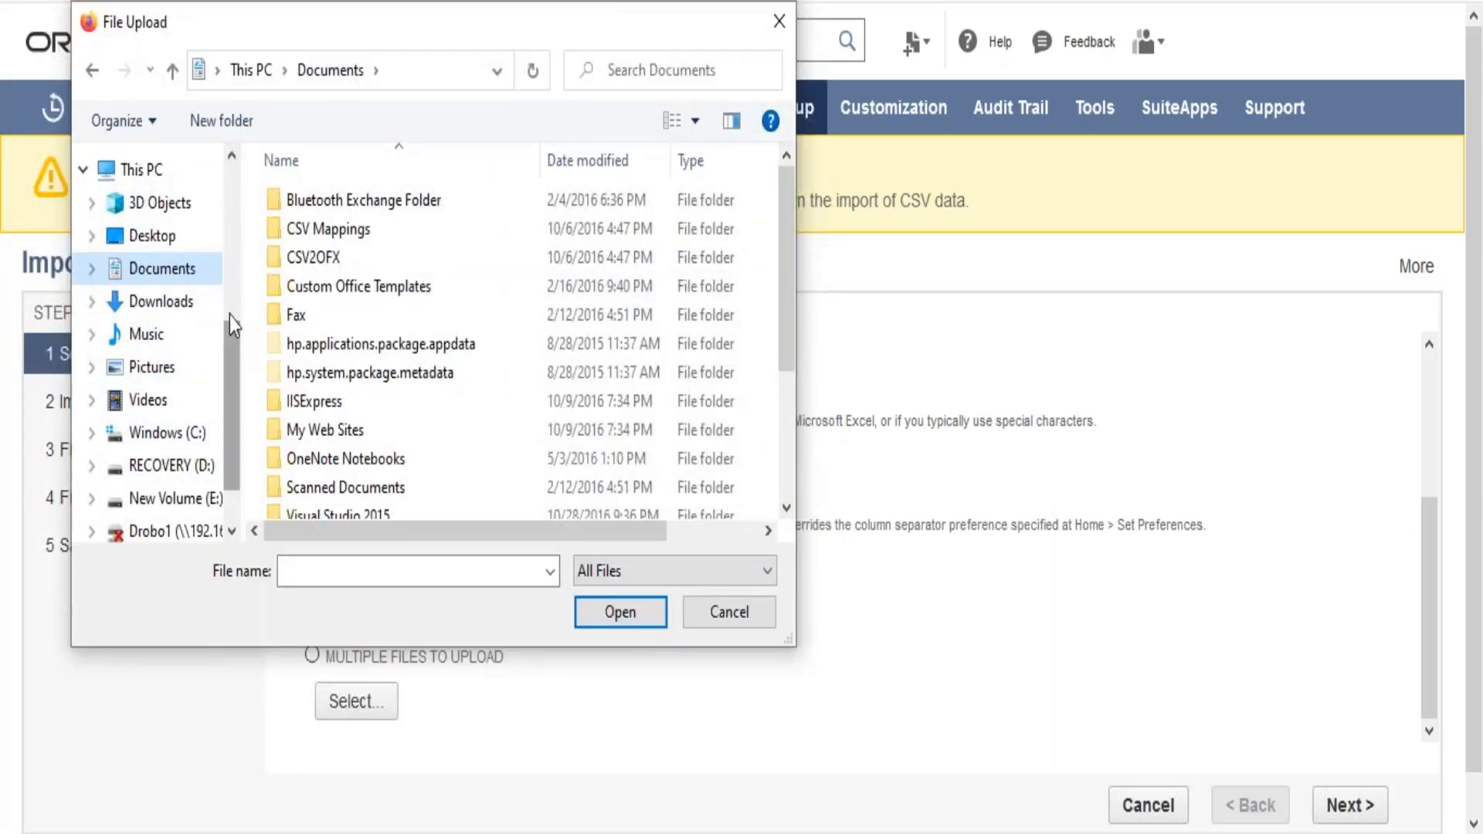
mouse_move(229, 317)
left_mouse_down()
mouse_move(230, 210)
mouse_move(232, 296)
left_mouse_up()
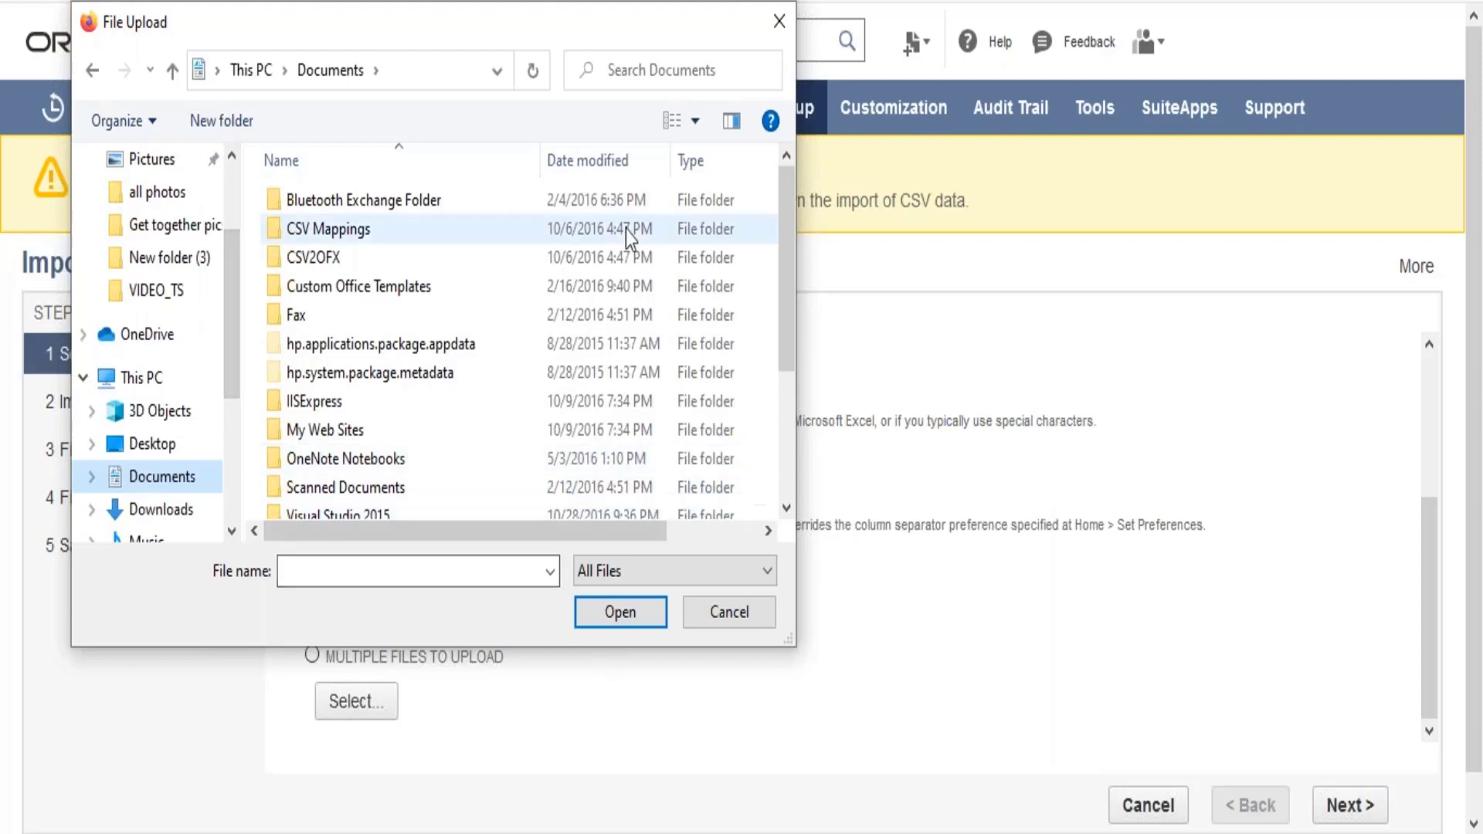
left_click(781, 21)
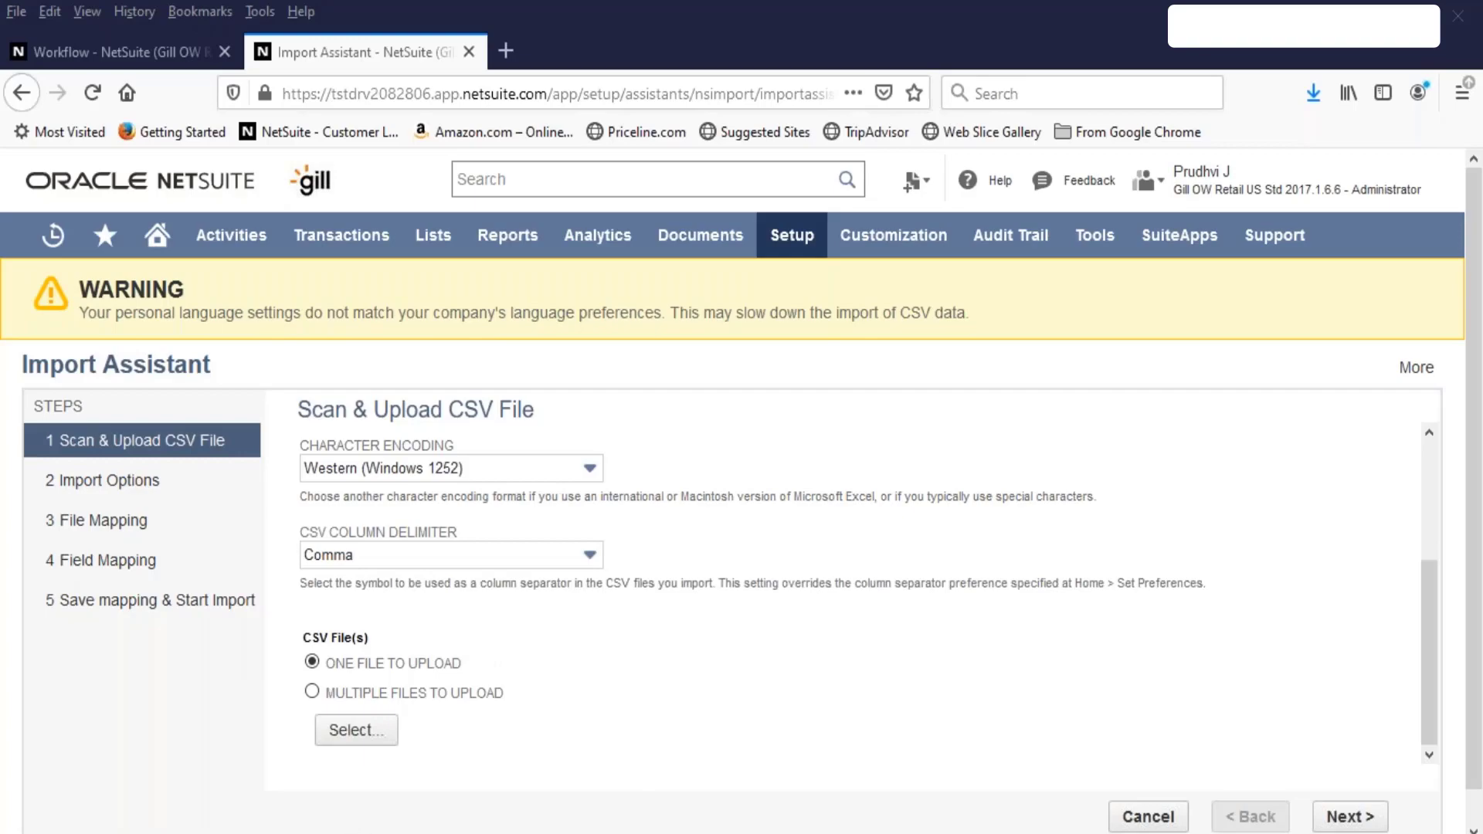
- Switch to the CustomProfitandLoss730 workbook in Excel and select heading rows 1 to 6 above the column headers
key("alt+Tab")
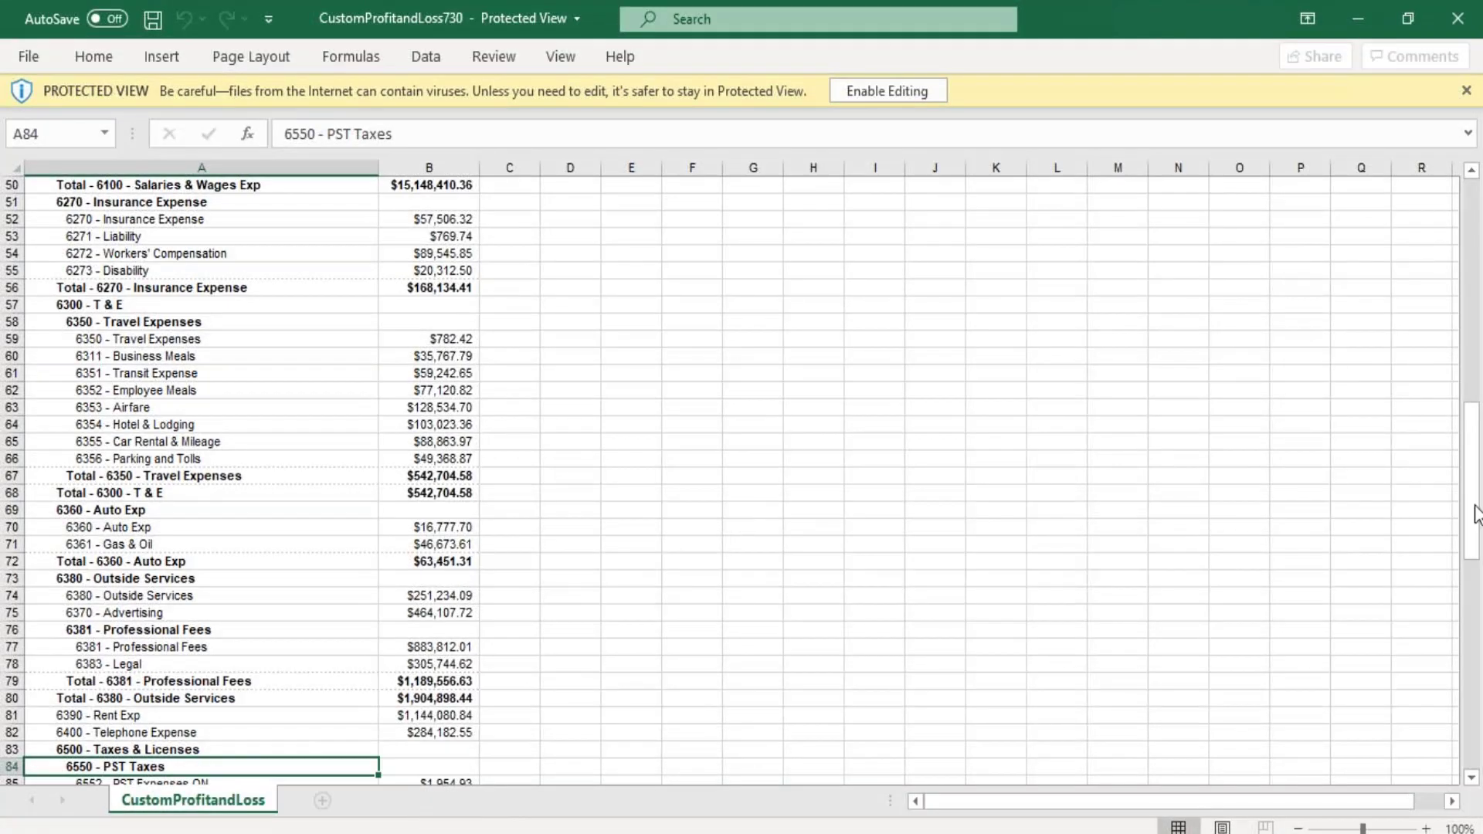
left_click_drag(1473, 507, 1481, 216)
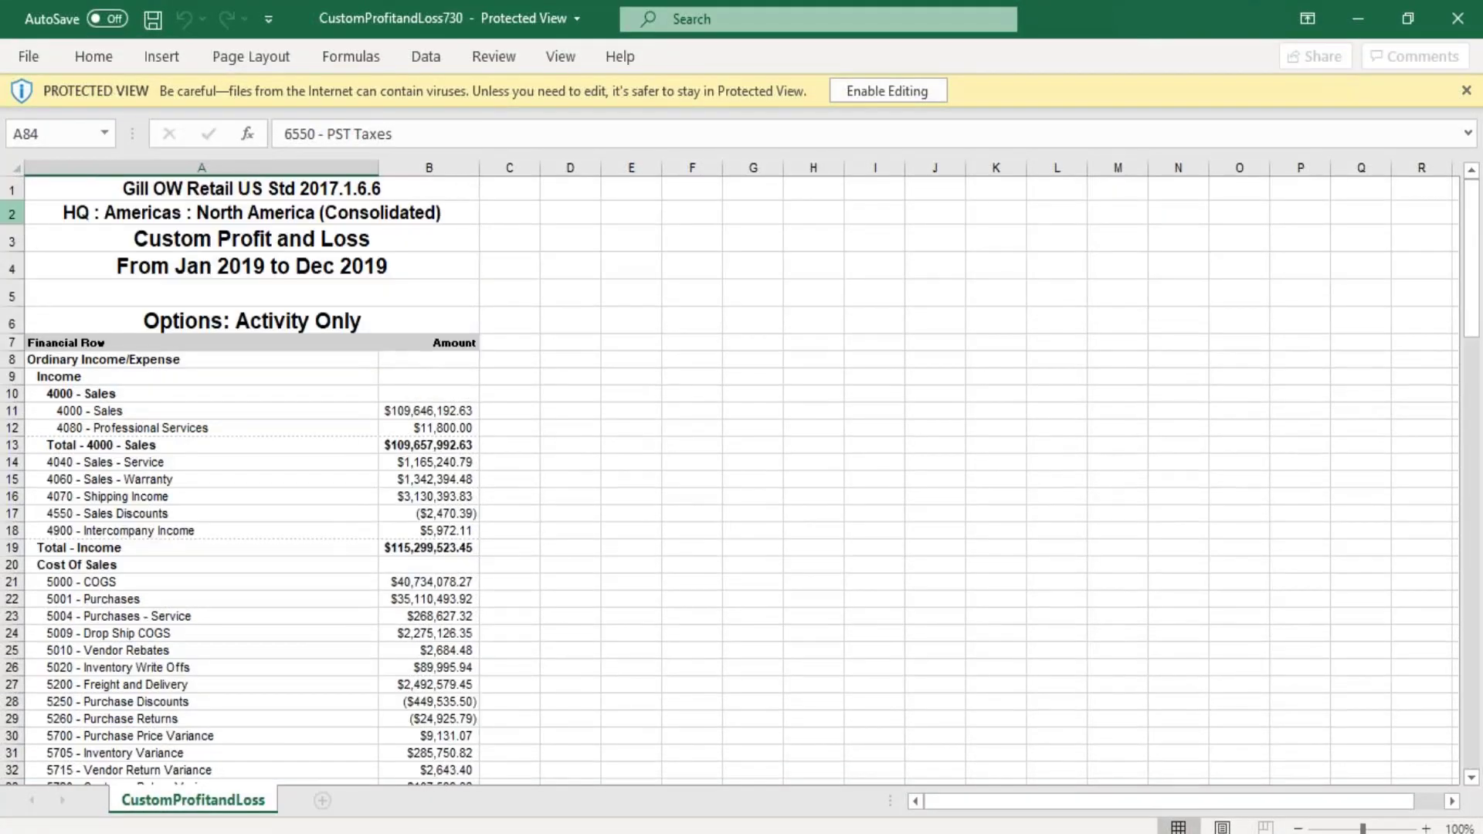
left_click_drag(12, 185, 8, 311)
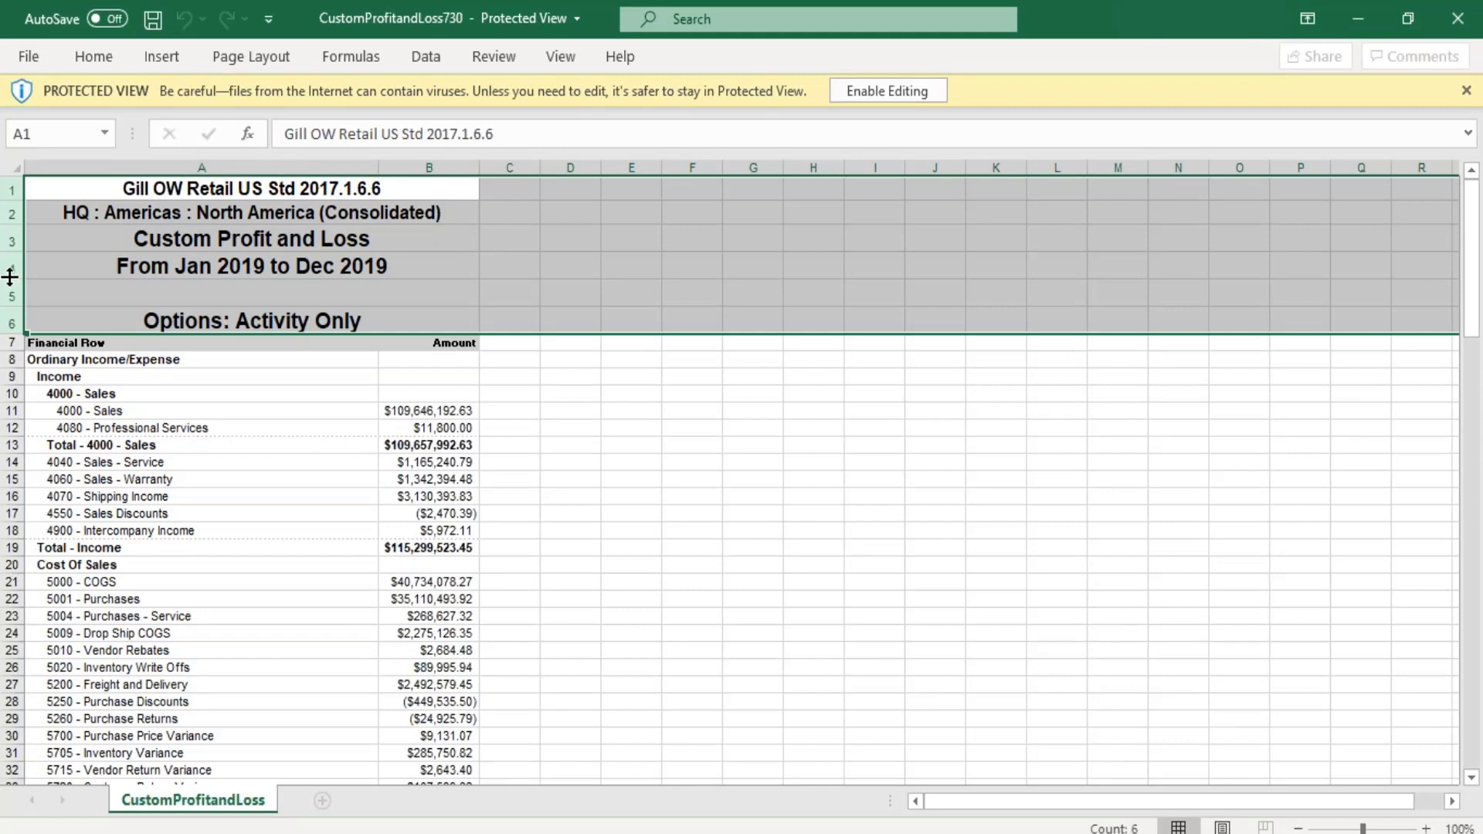
- Enable editing of the CustomProfitandLoss730 workbook so its heading rows can be removed
right_click(11, 279)
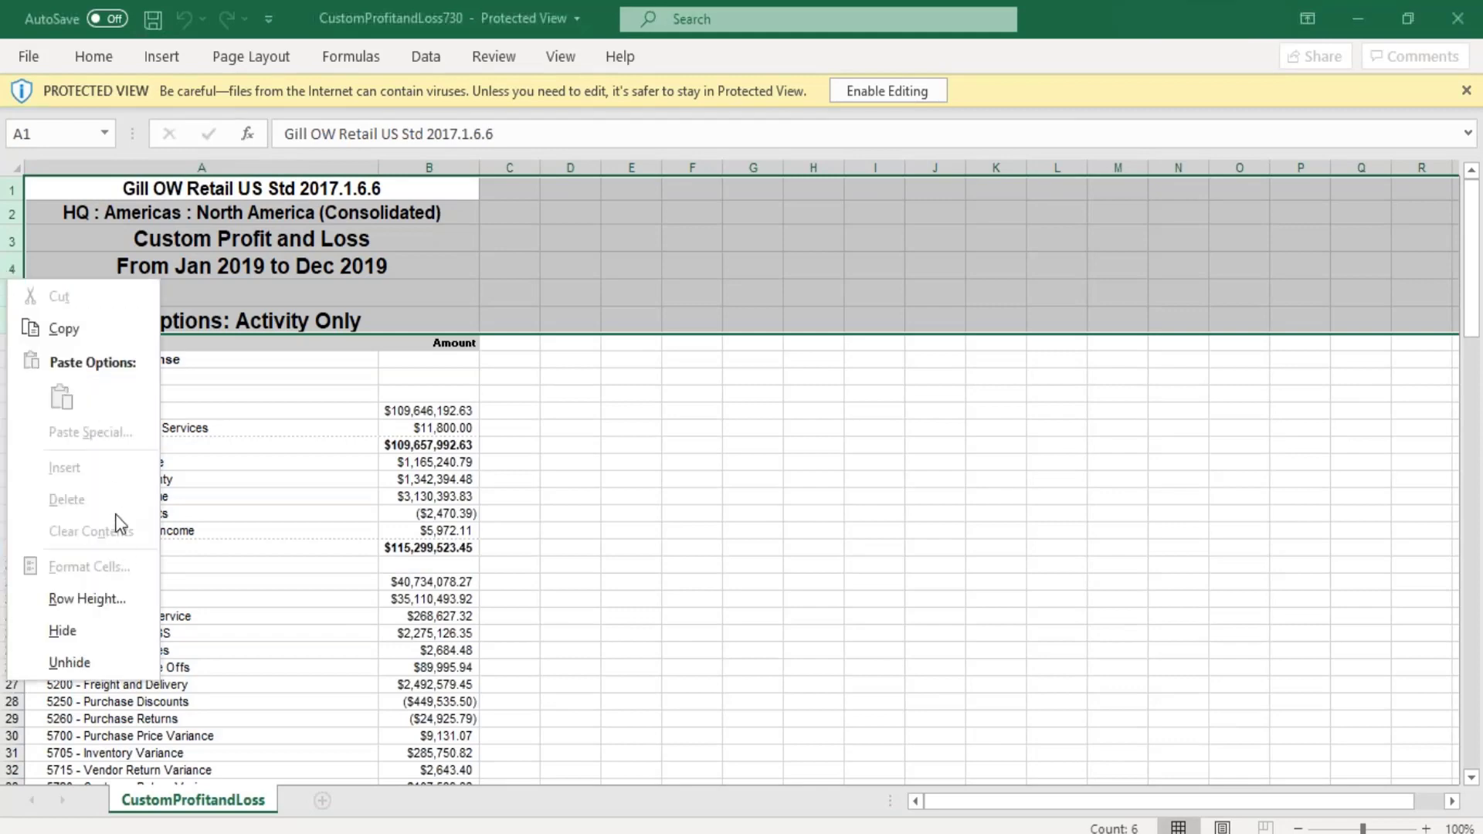
left_click(906, 92)
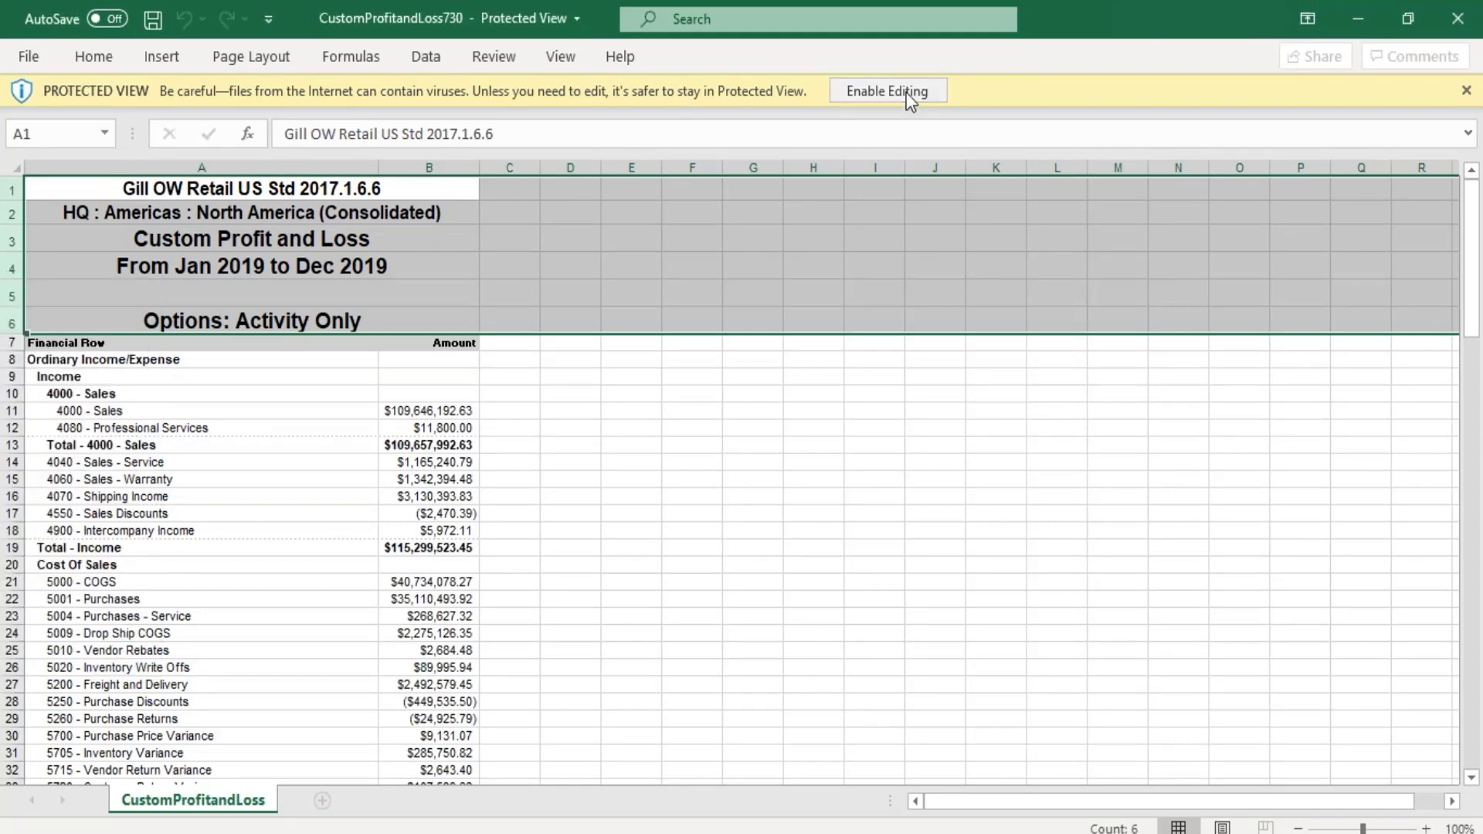
left_click(906, 91)
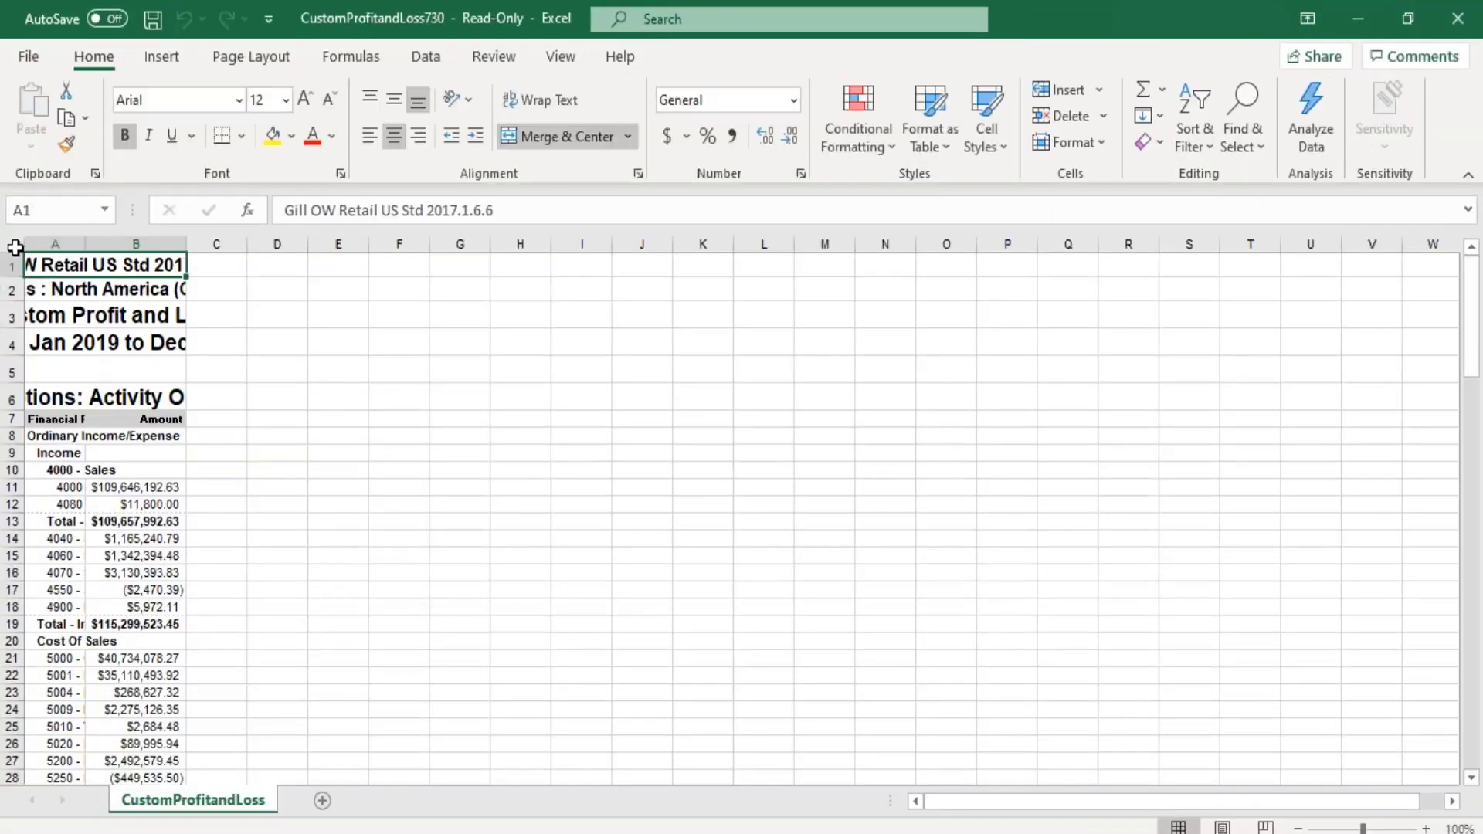
- Fit column A's width to its contents and delete heading rows 1 to 6 above the column headers
left_click(15, 248)
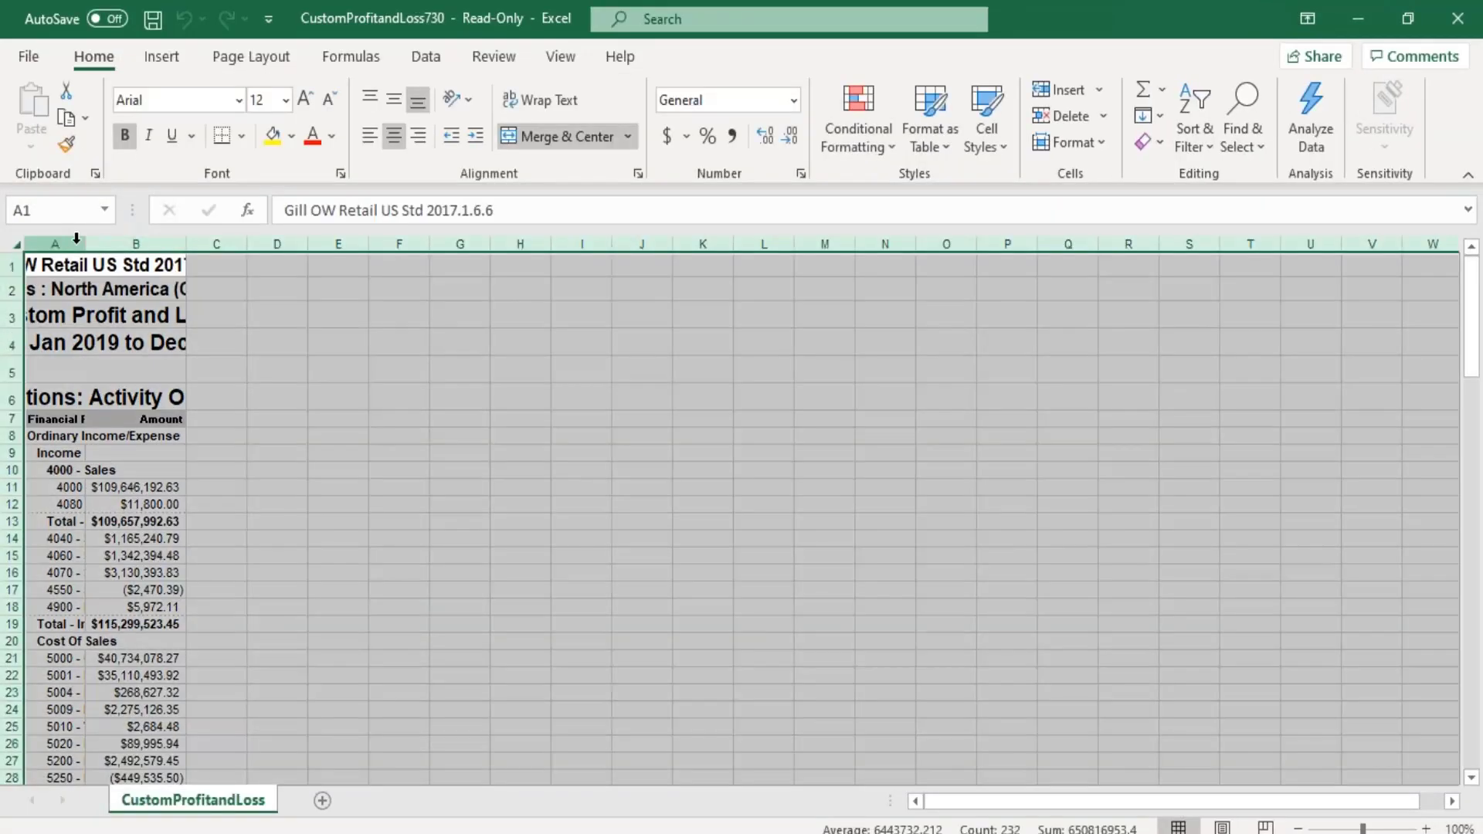
double_click(85, 244)
left_click_drag(16, 267, 11, 400)
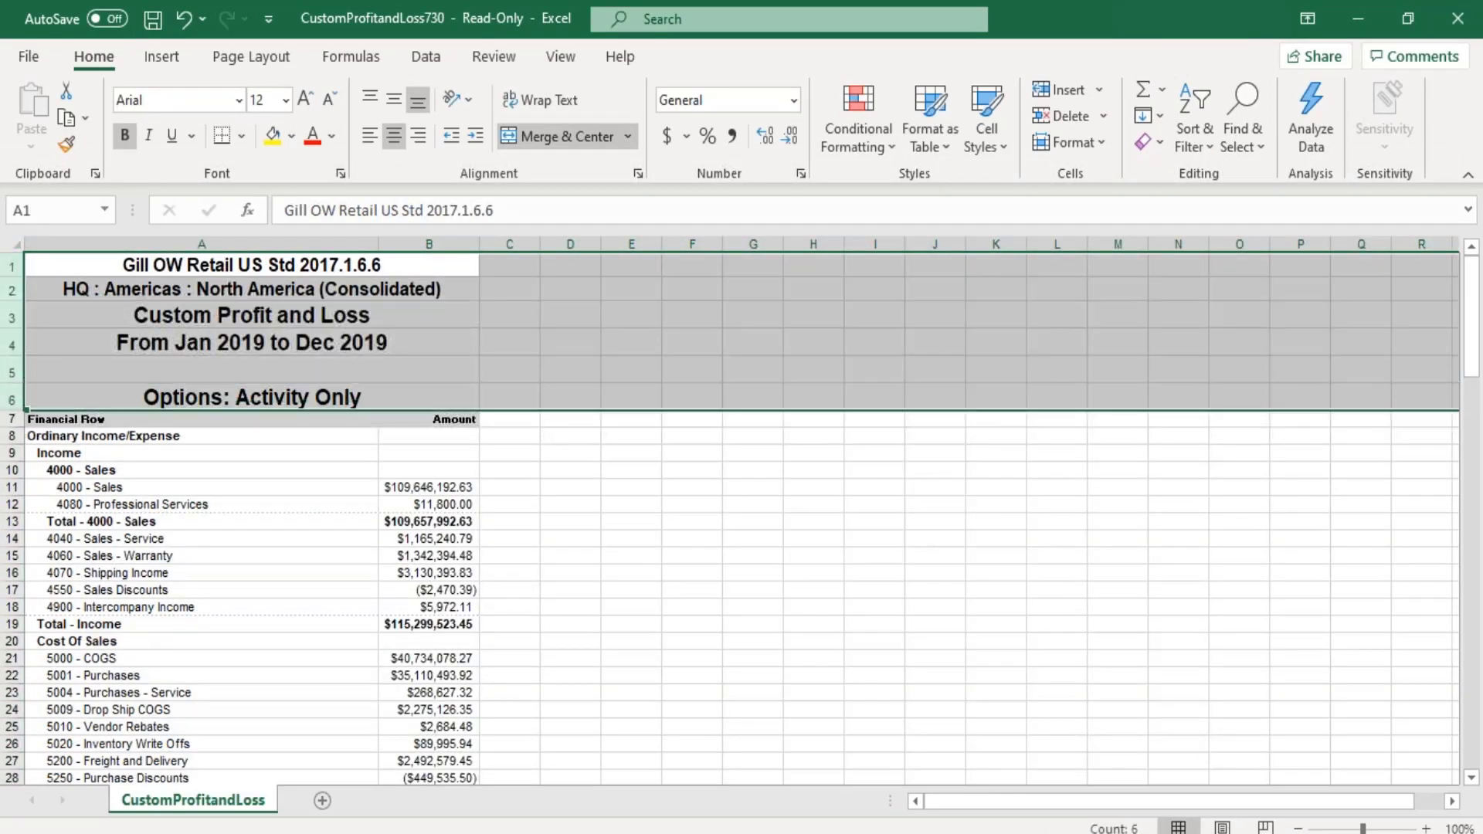
right_click(12, 386)
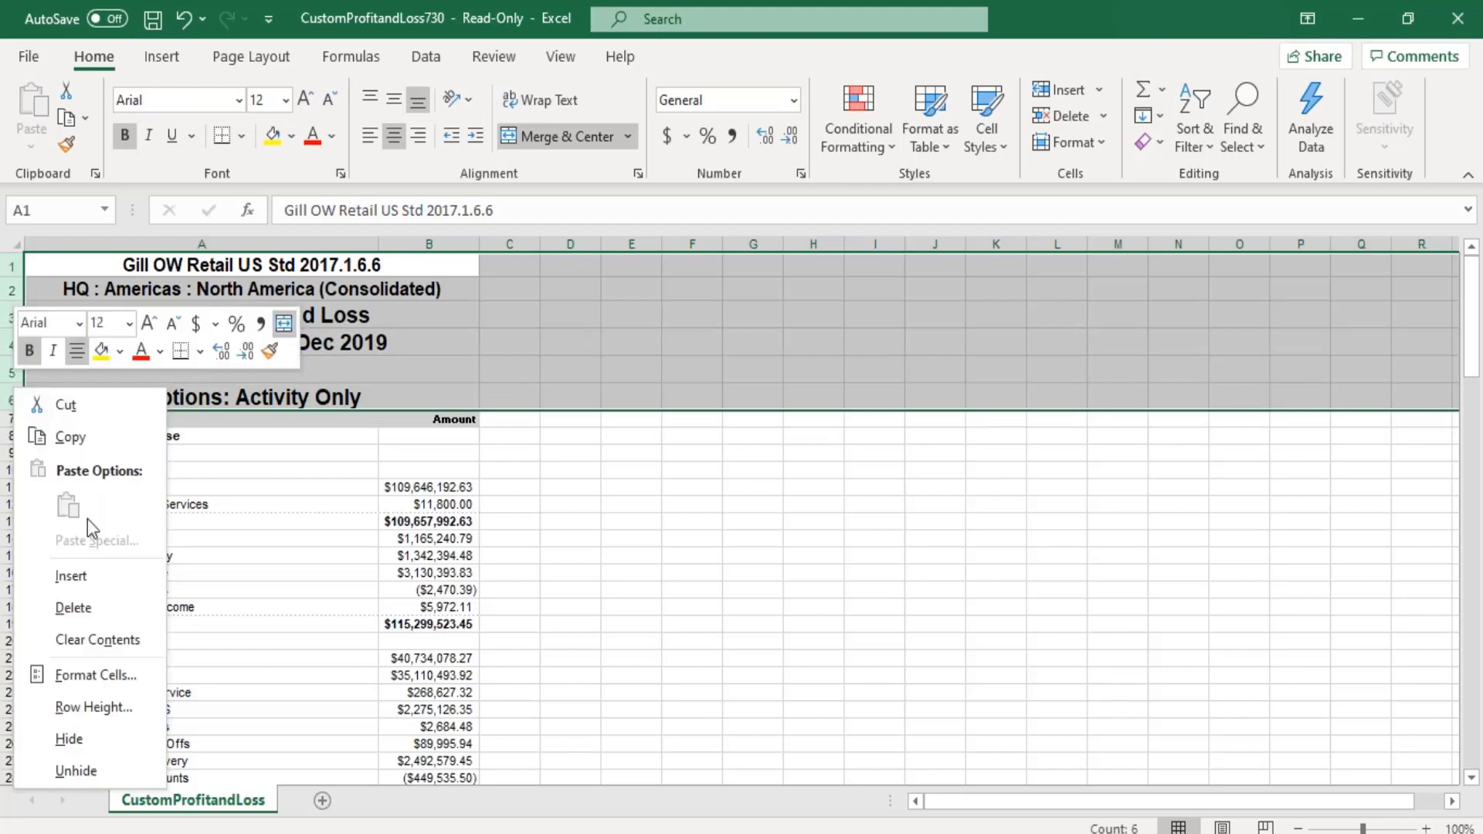
left_click(109, 608)
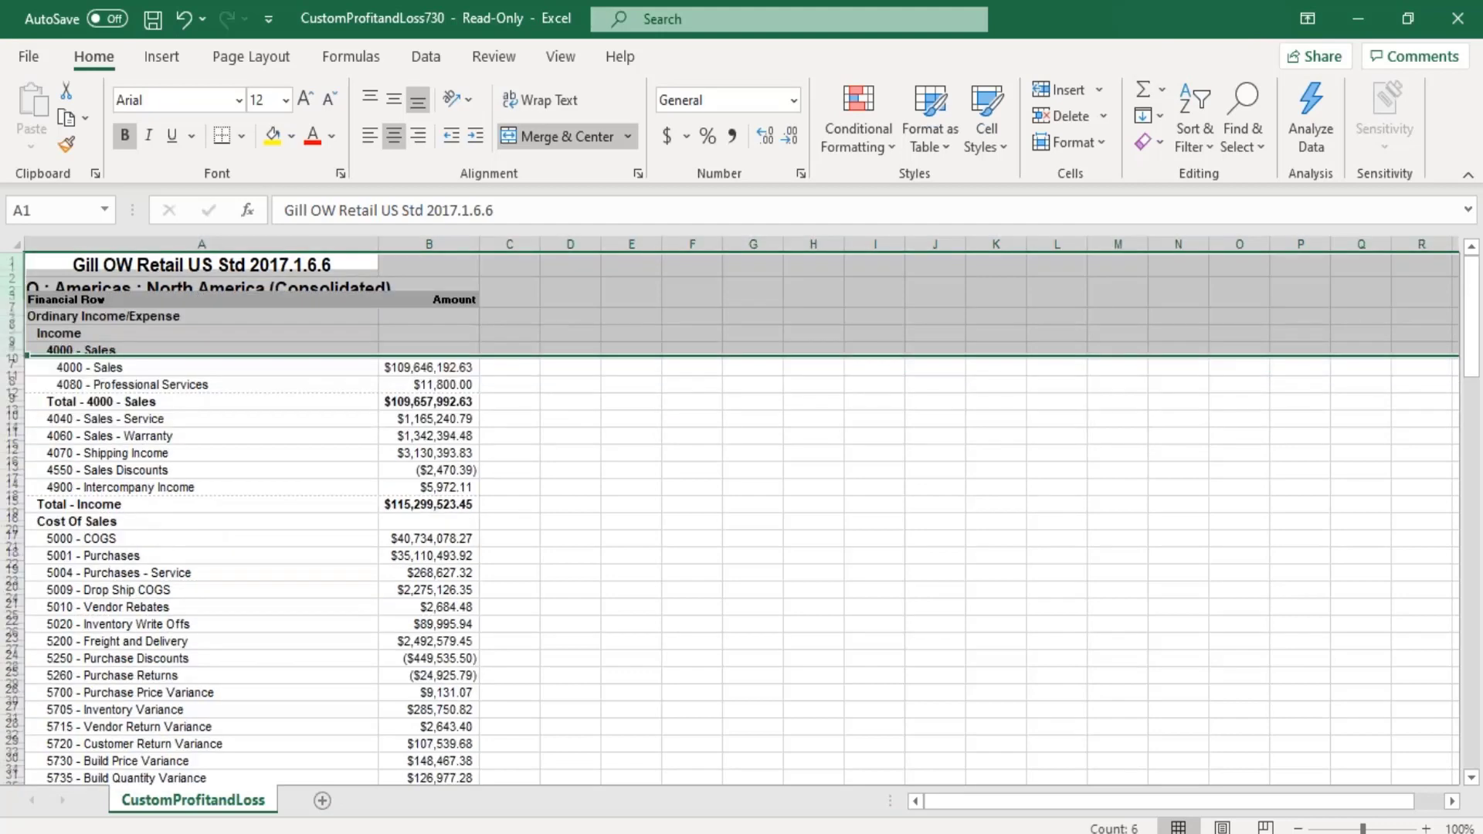
- Replace the content of cell A16 in the Financial Row column with "F"
left_click(211, 518)
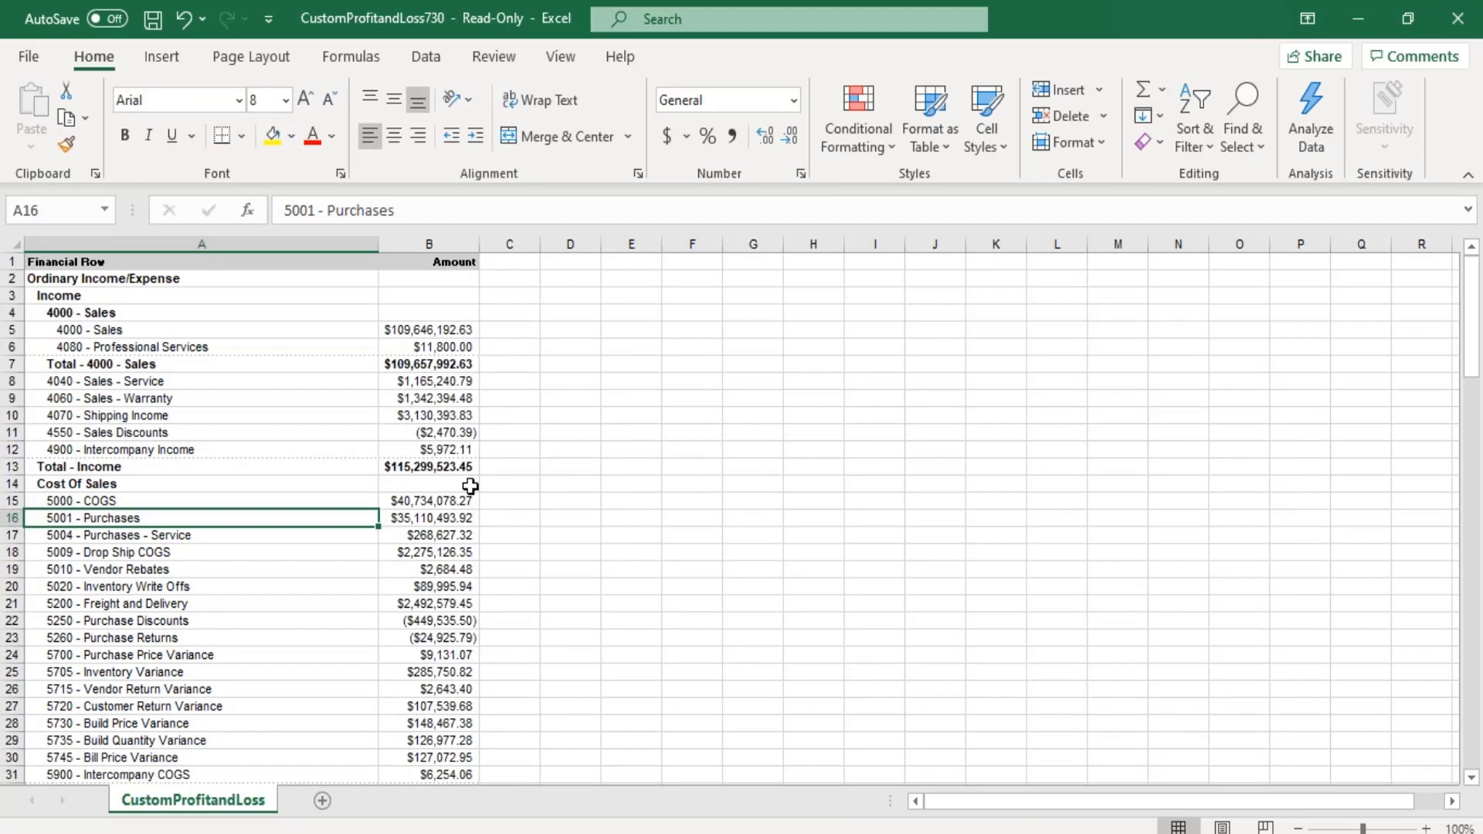
key("F2")
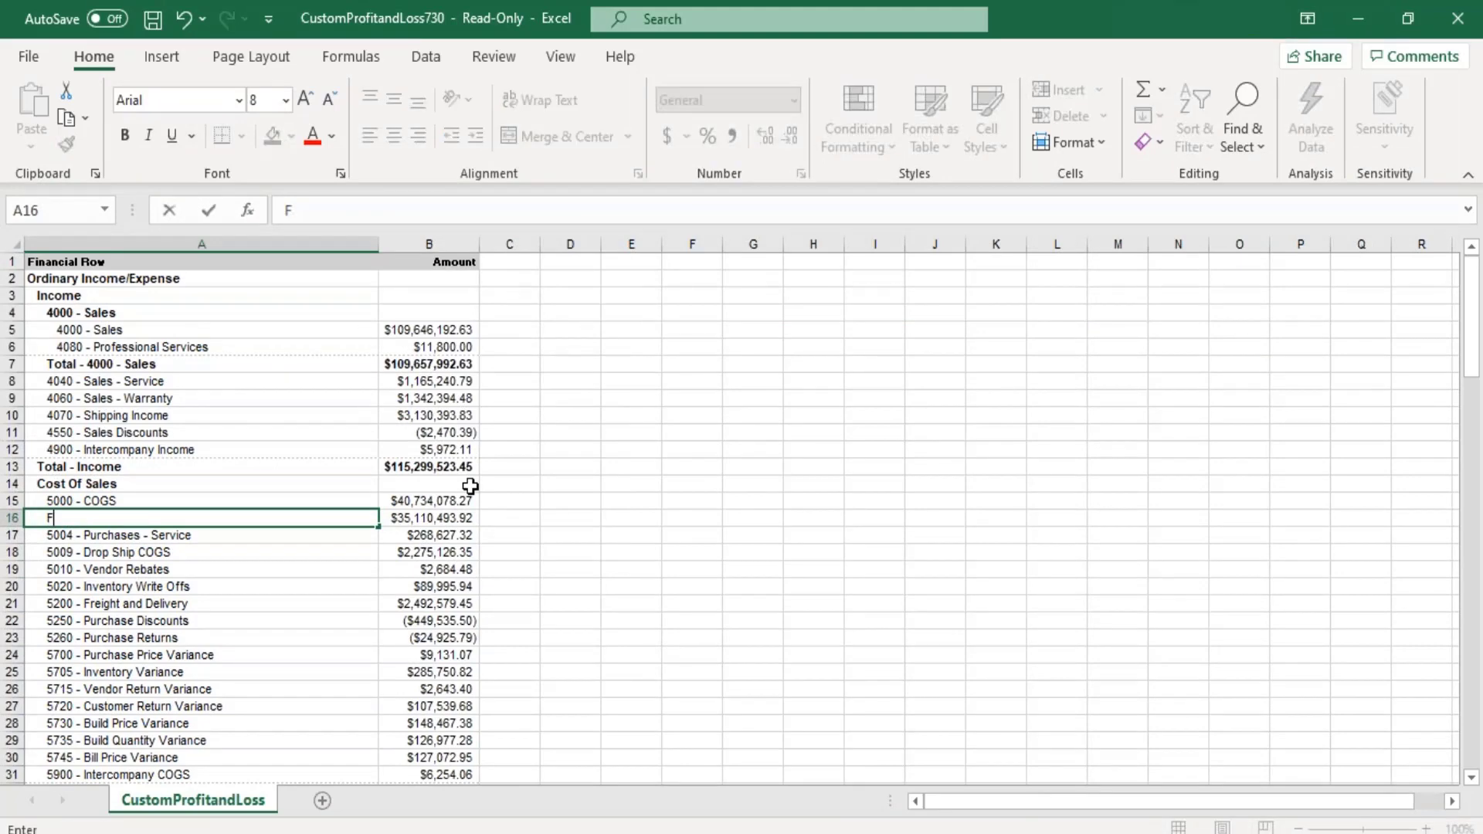
left_click(586, 488)
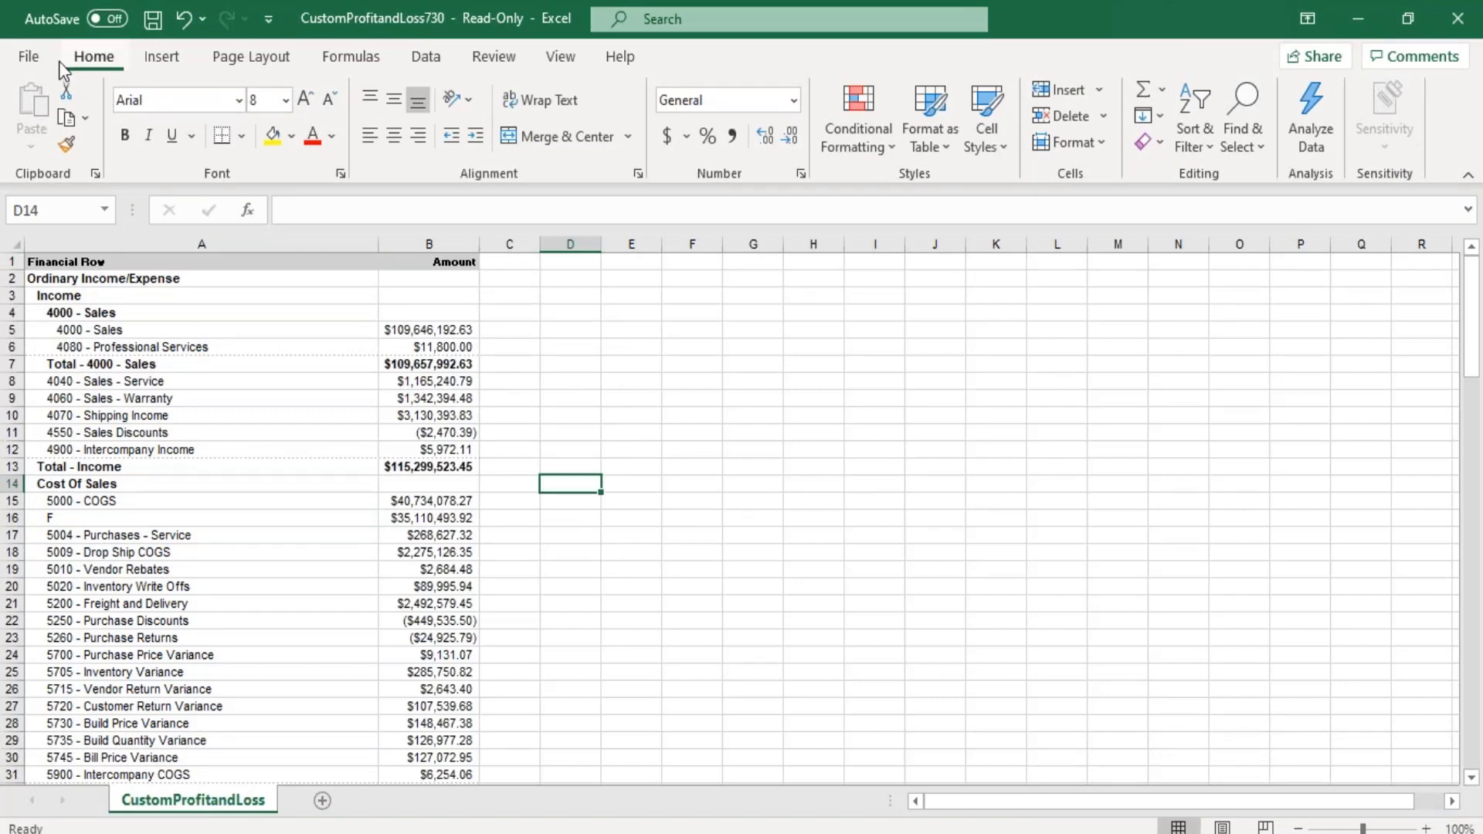
- Save the workbook in the Downloads folder as a CSV (Comma delimited) file named "Test Csv"
left_click(31, 59)
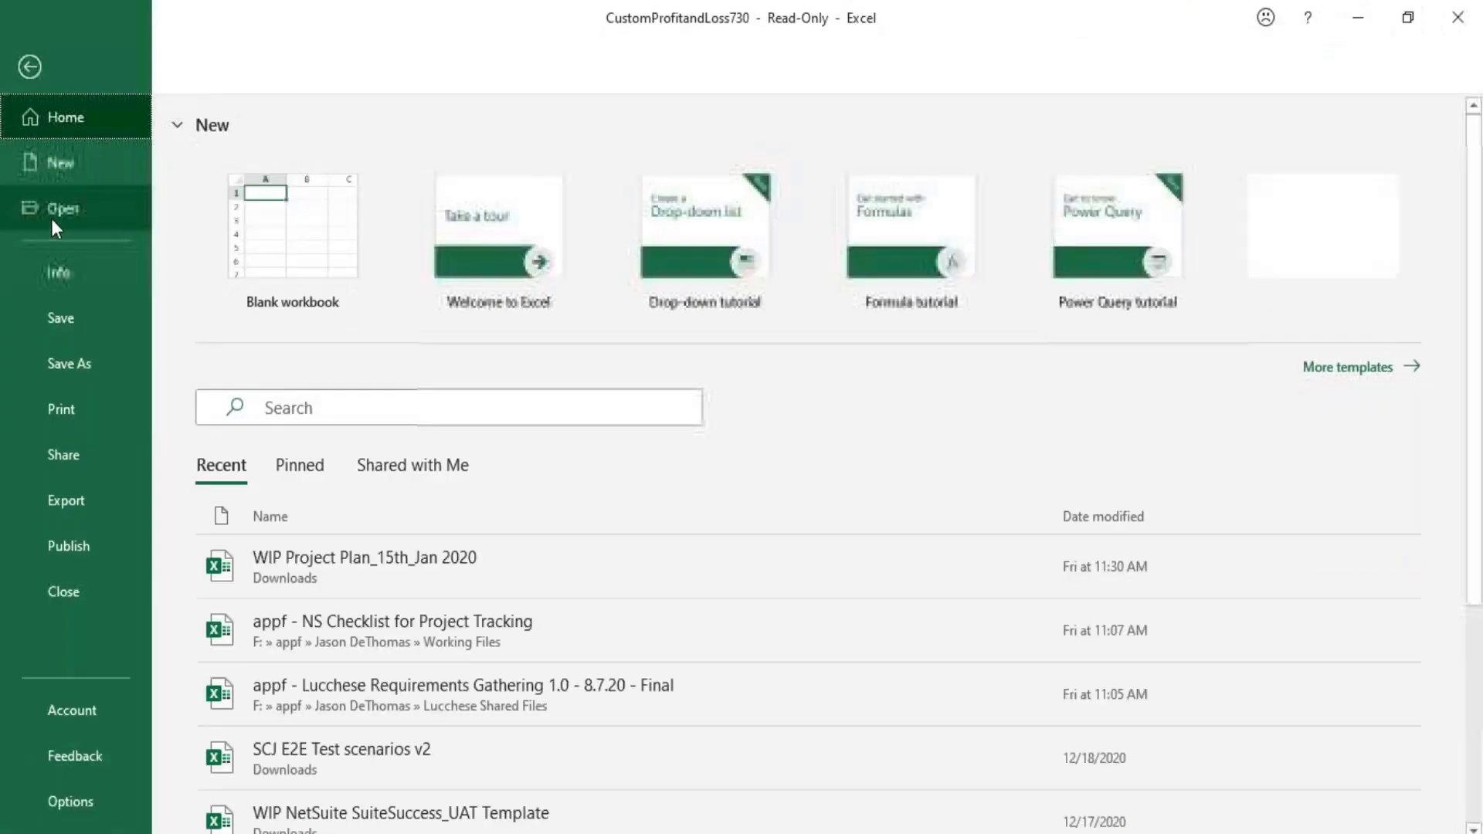
left_click(74, 369)
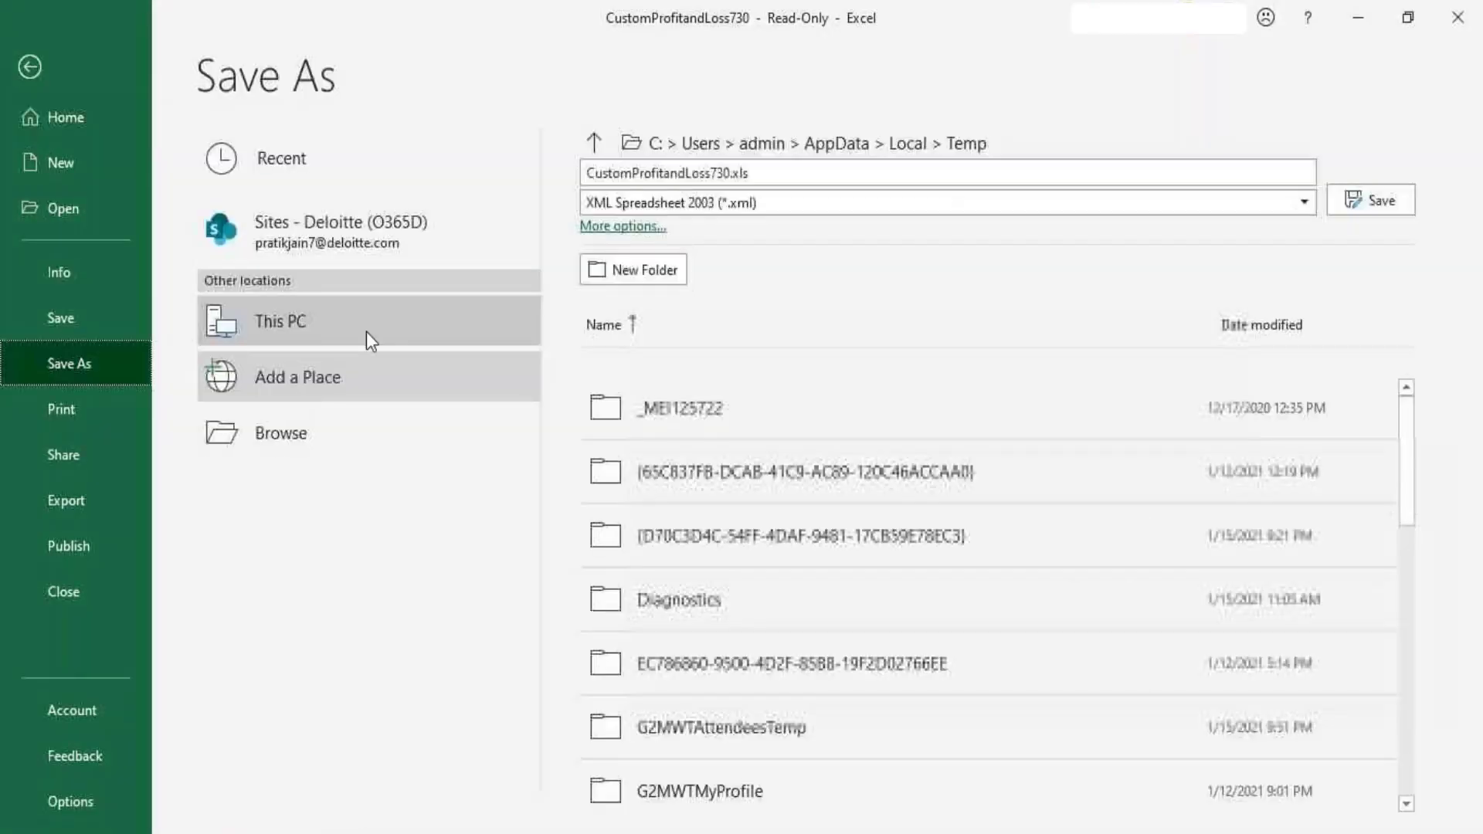
left_click(802, 200)
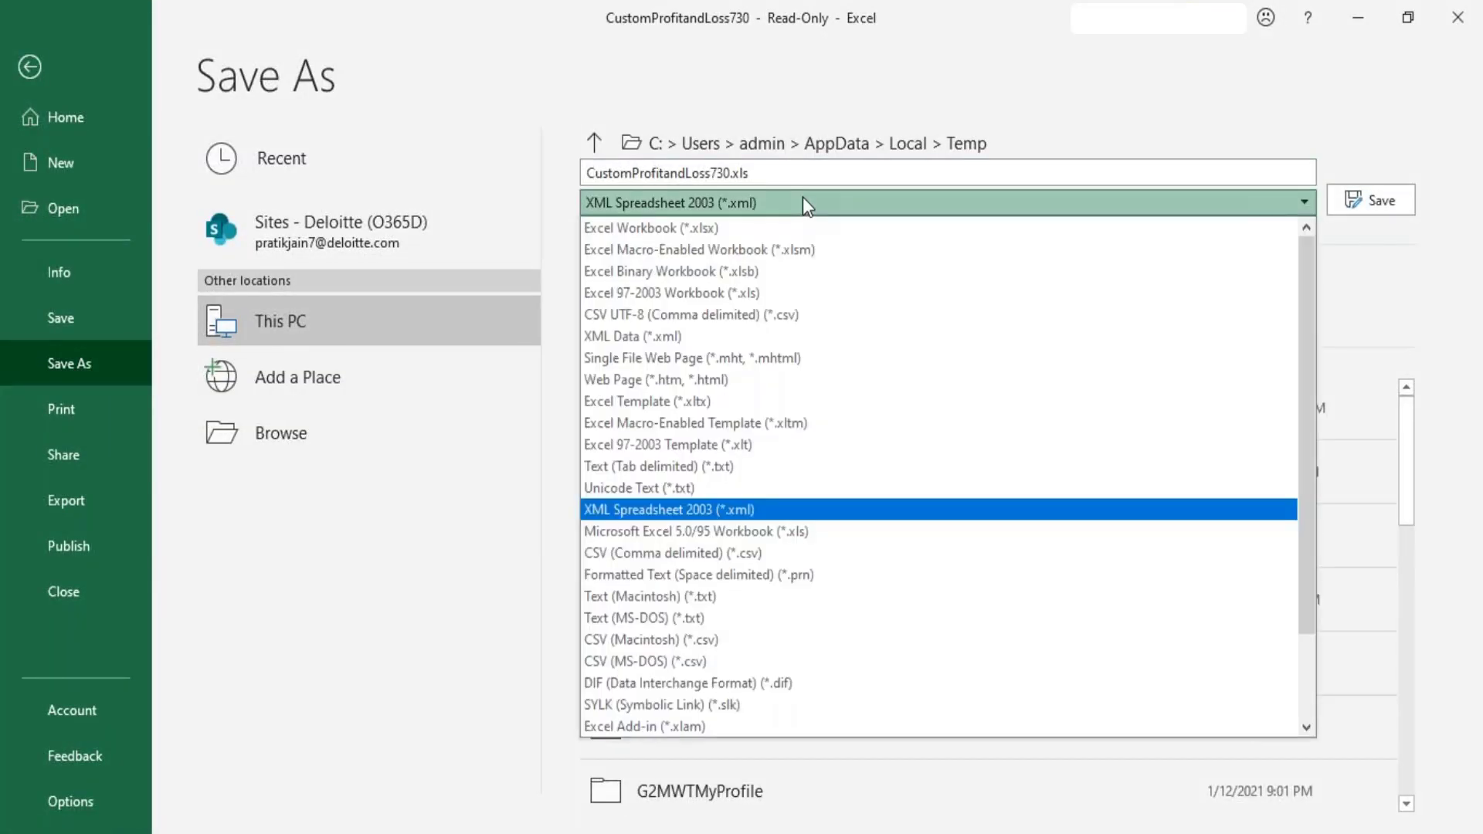
left_click(762, 562)
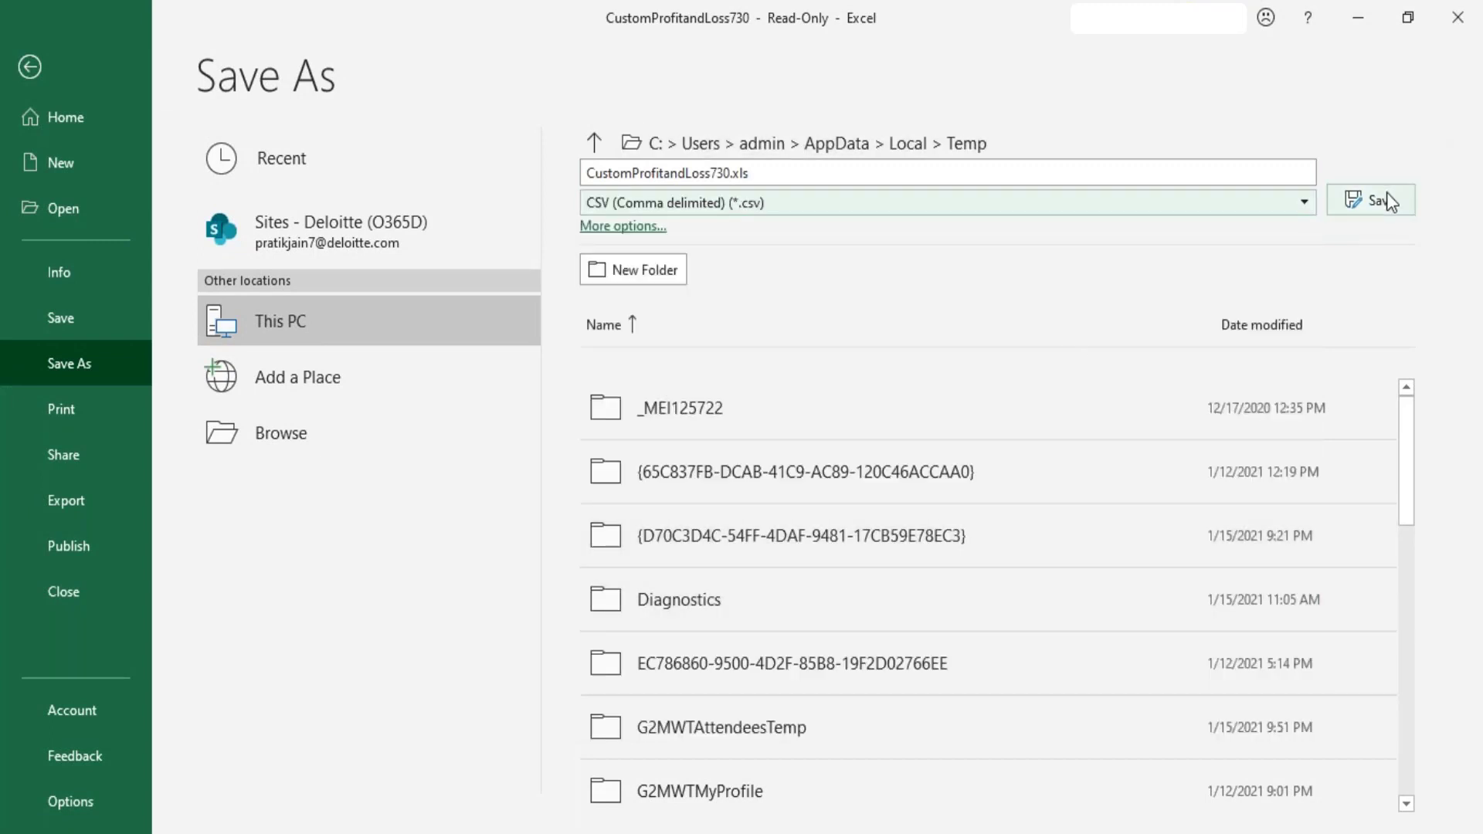
left_click(277, 437)
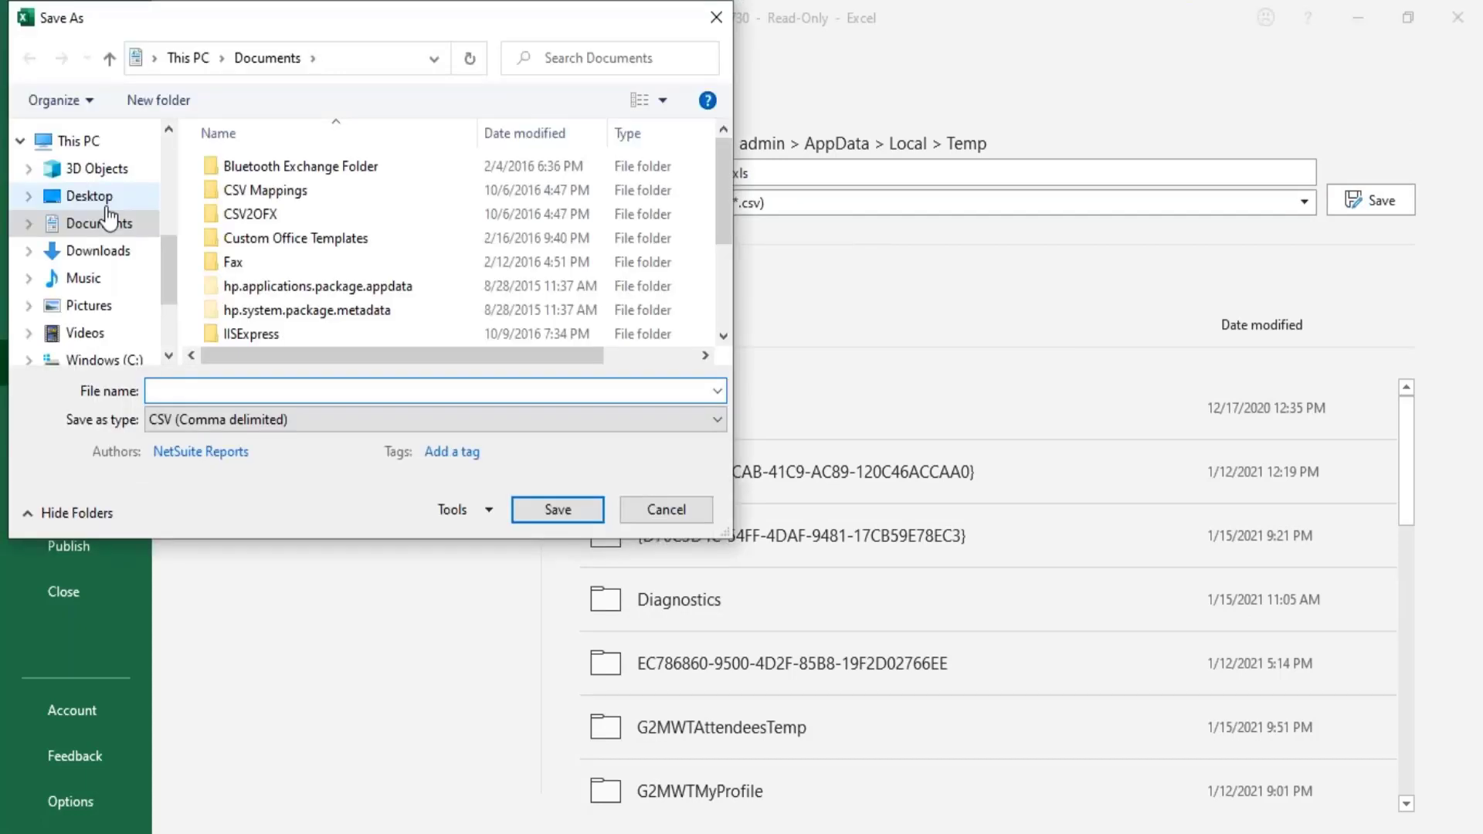
left_click(92, 250)
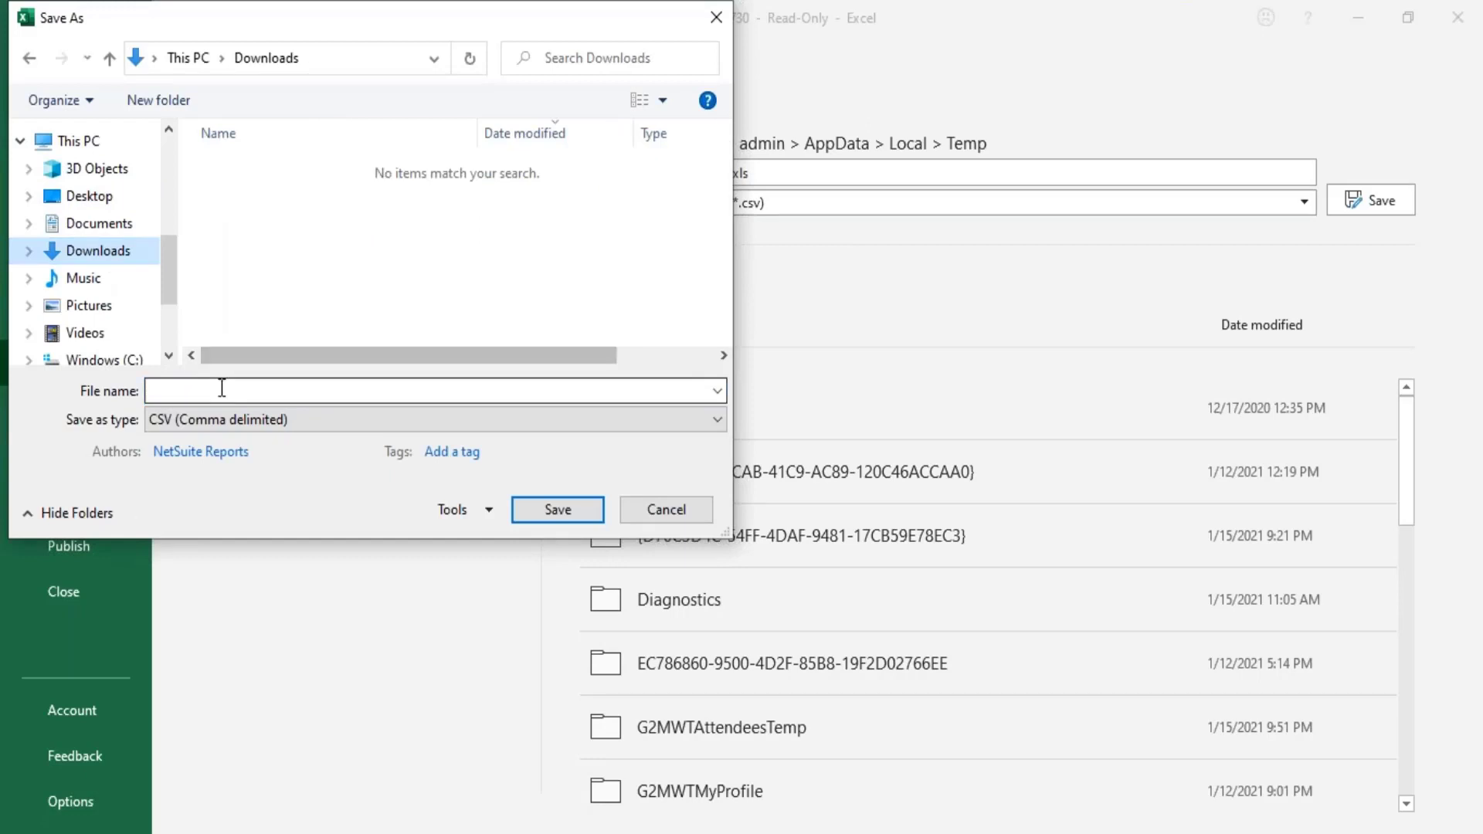
left_click(222, 388)
type("Test")
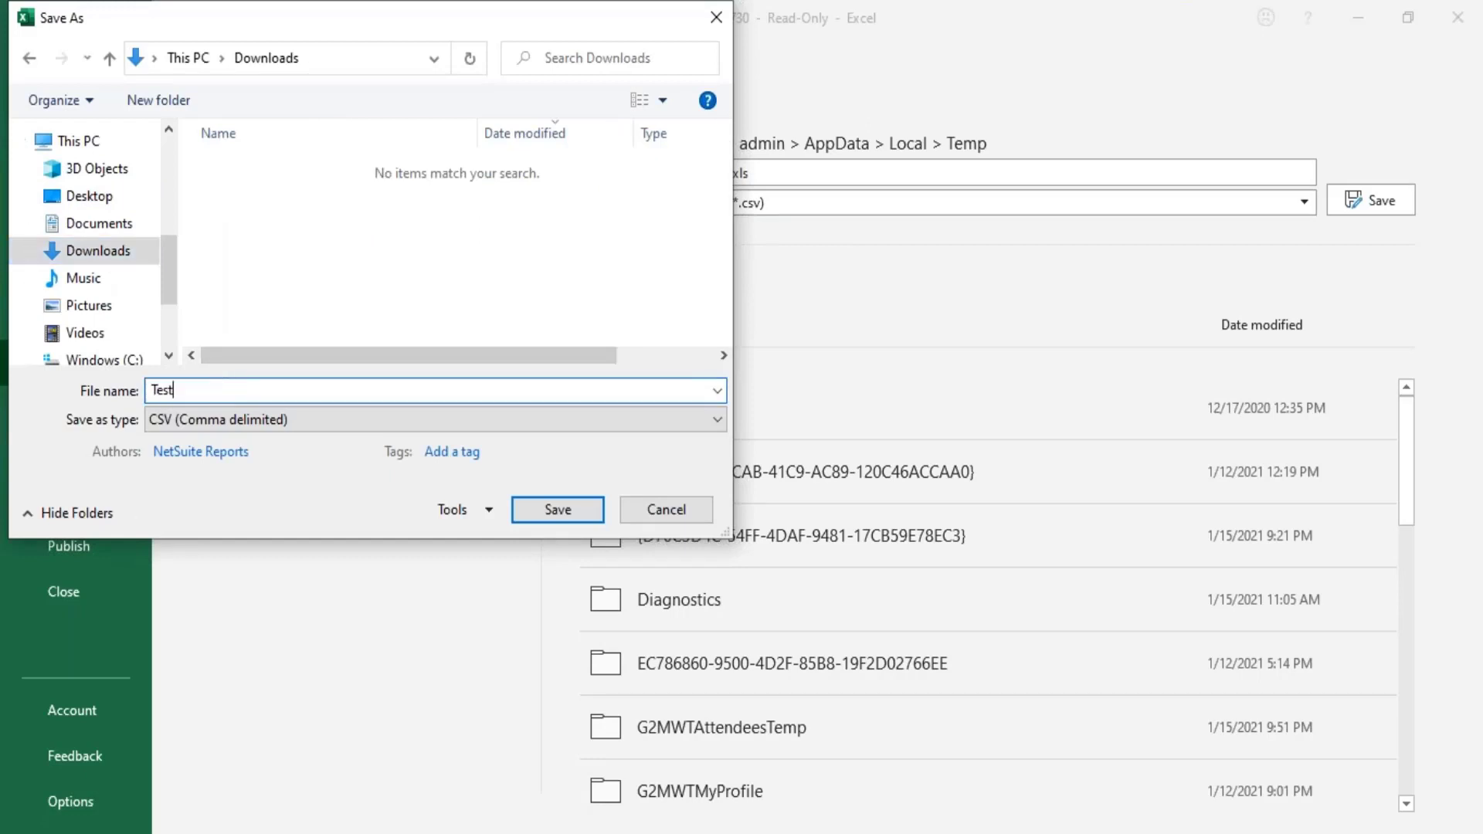
type(" Ca")
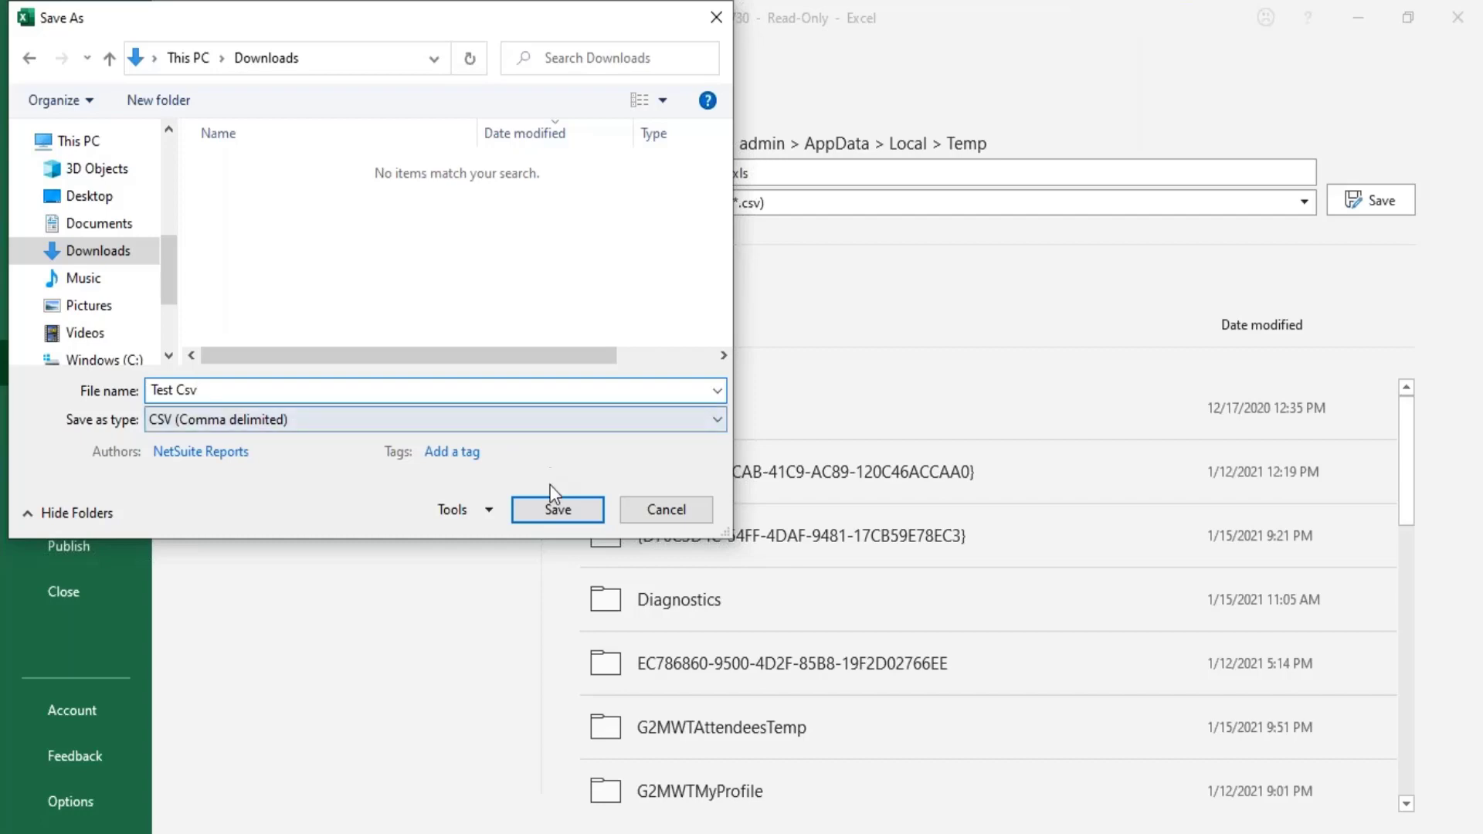
left_click(555, 511)
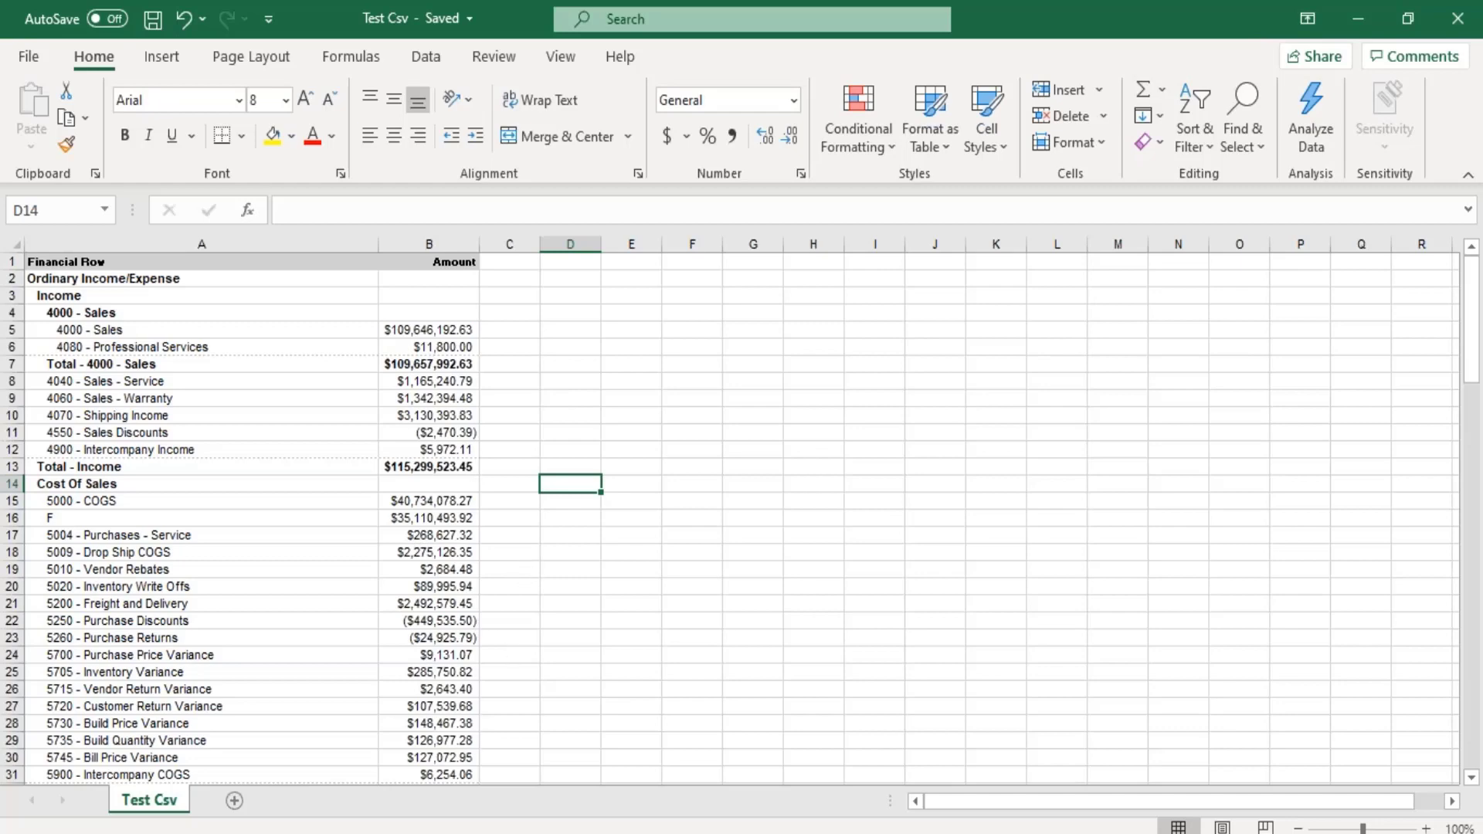
- Switch to NetSuite, choose Test Csv from the Downloads folder as the file to upload, and continue to the import options
left_click(392, 787)
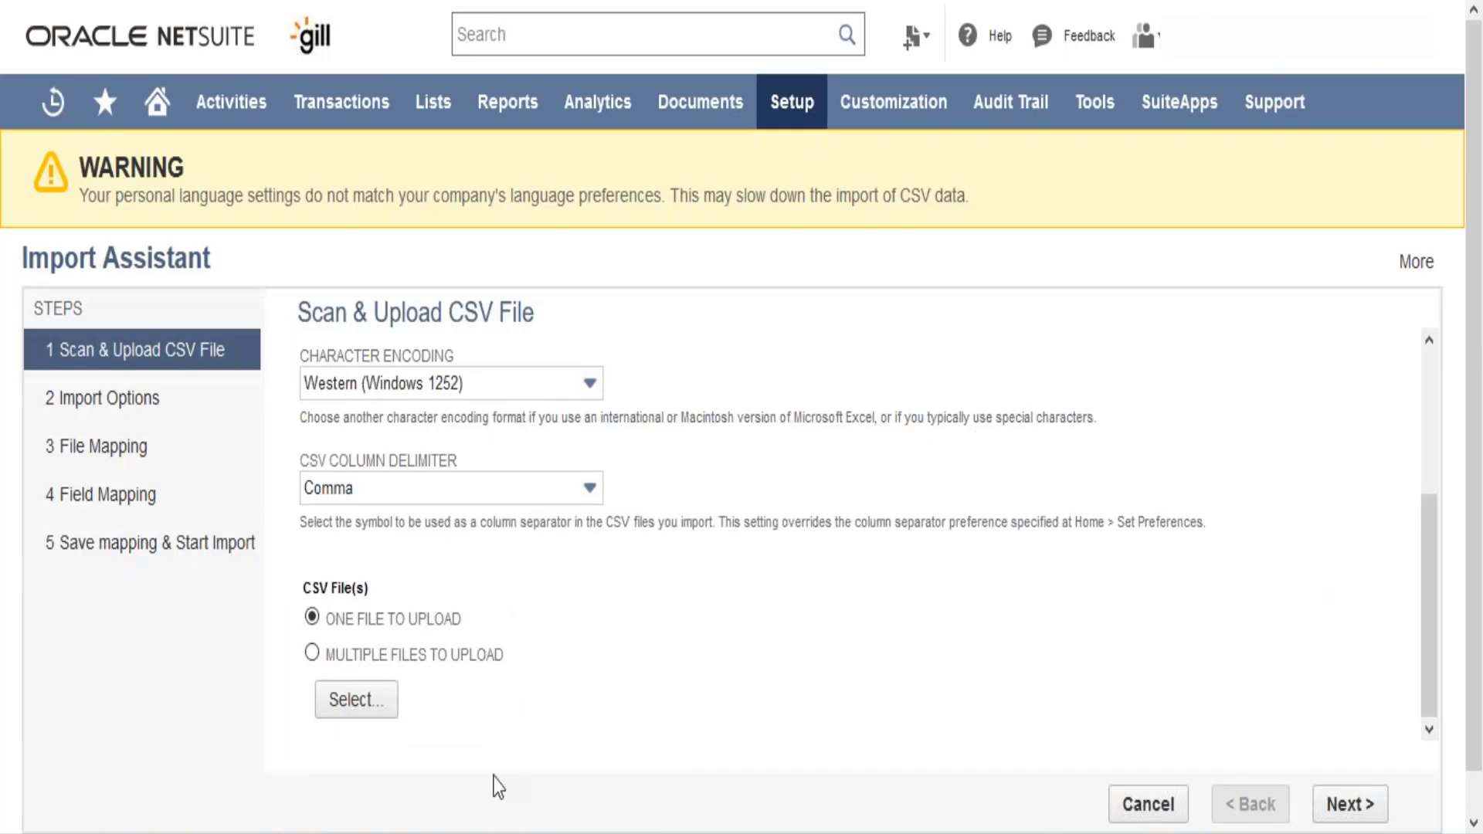
left_click(366, 715)
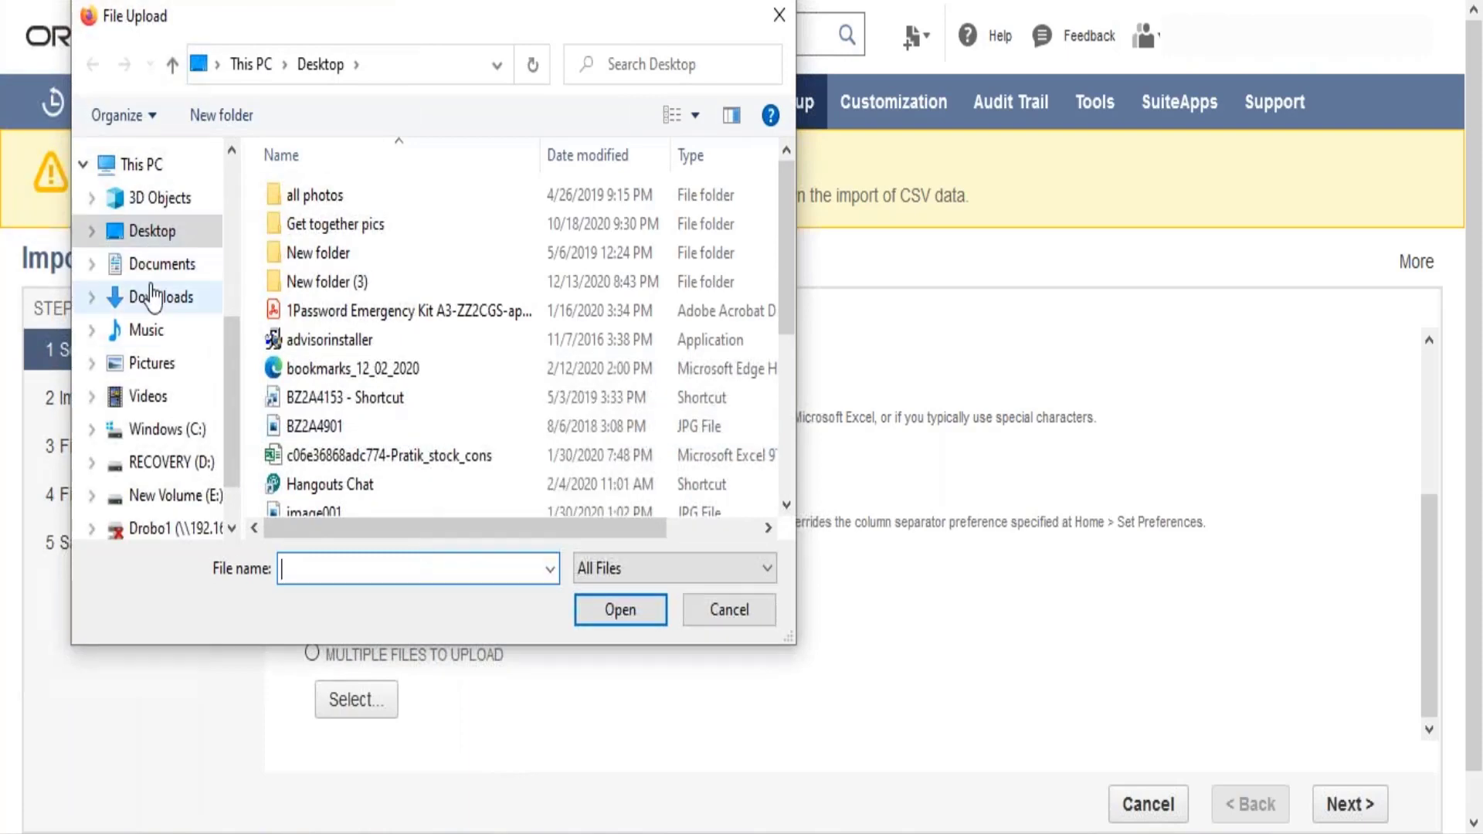
left_click(147, 297)
left_click(304, 244)
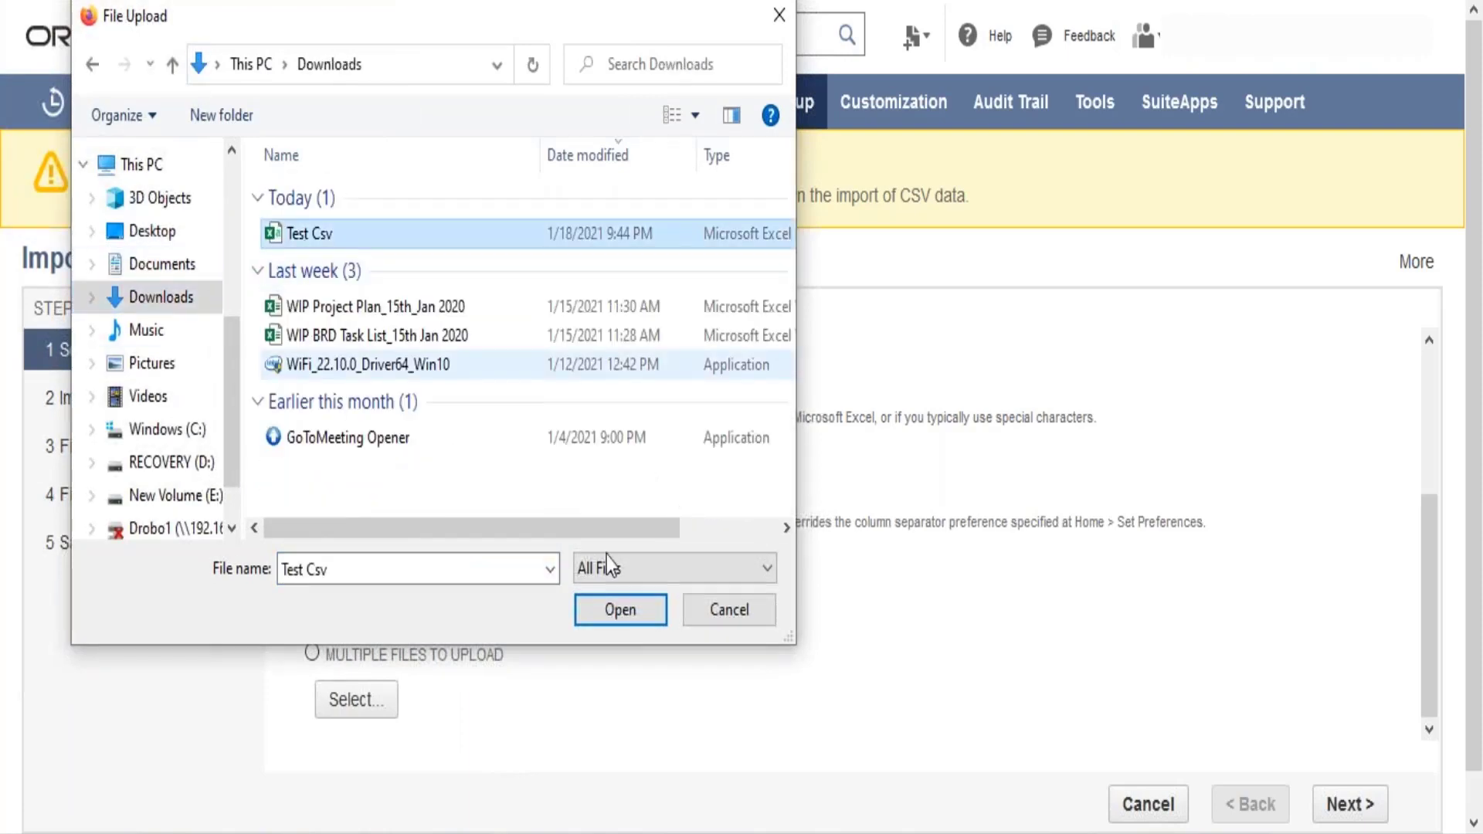
left_click(644, 619)
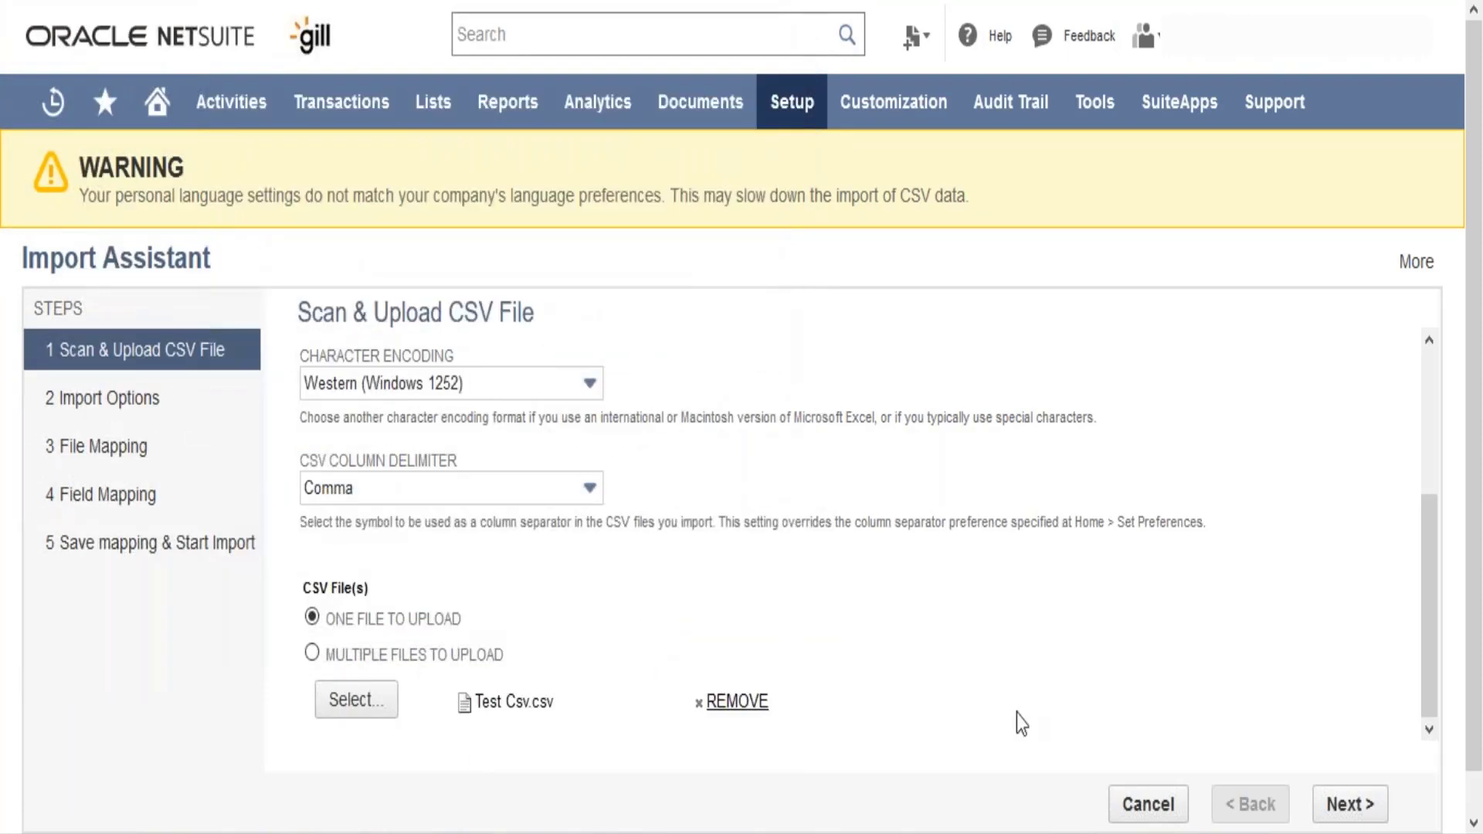
left_click(1349, 821)
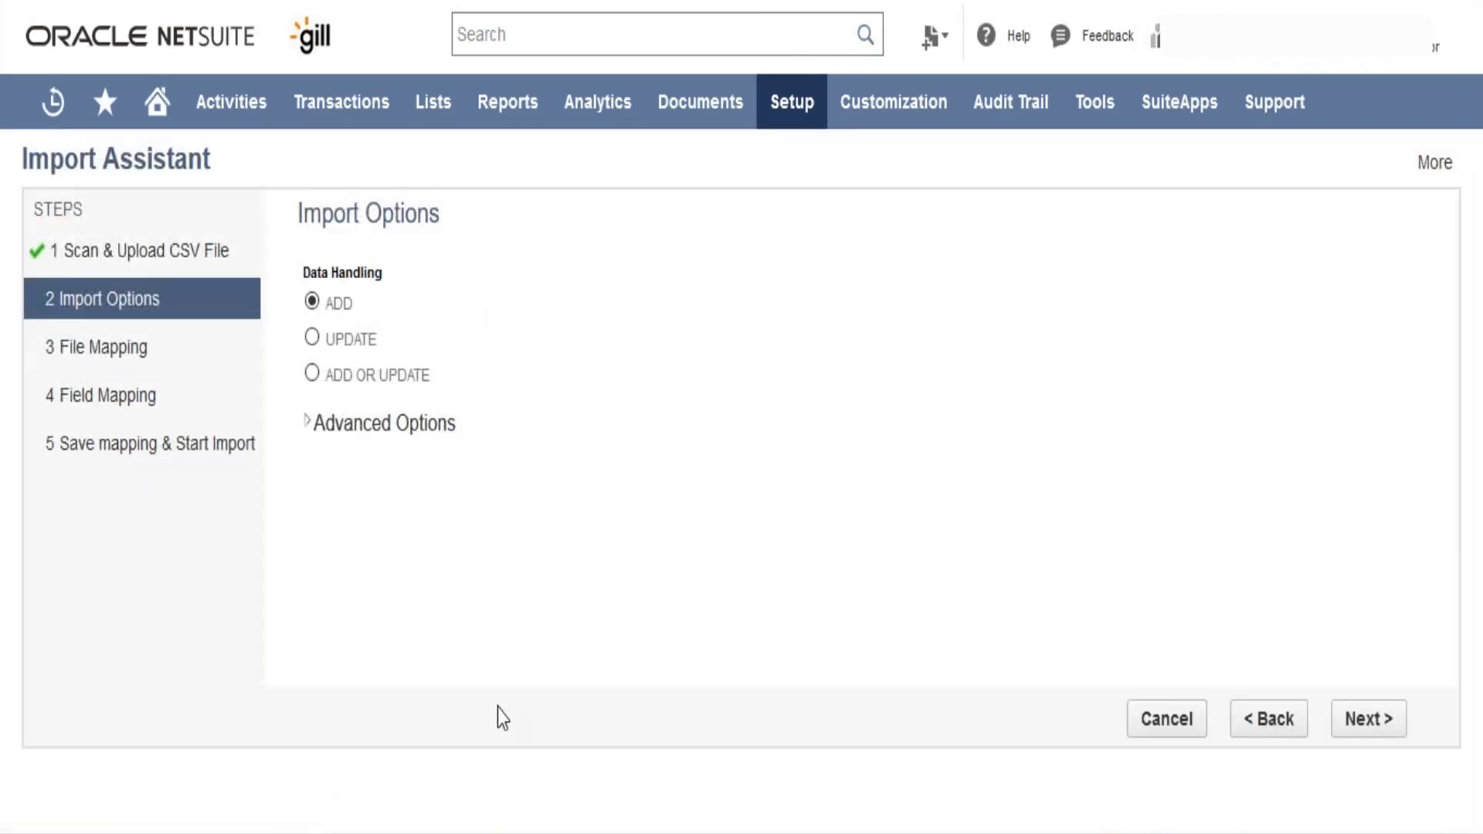
- Try the Add or Update data handling, set it back to Add, and continue to the field mapping
key("alt+Tab")
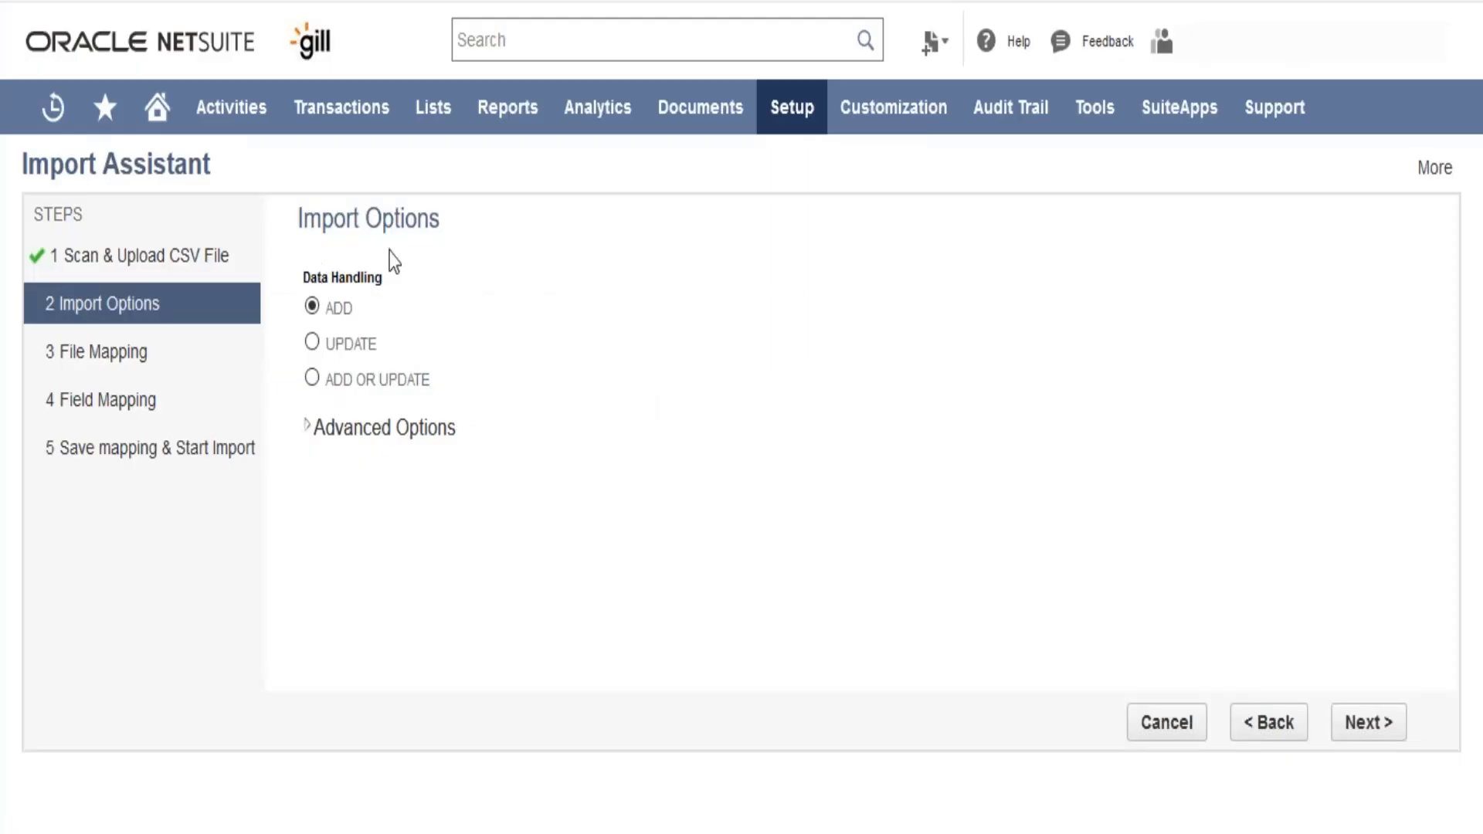
left_click(313, 378)
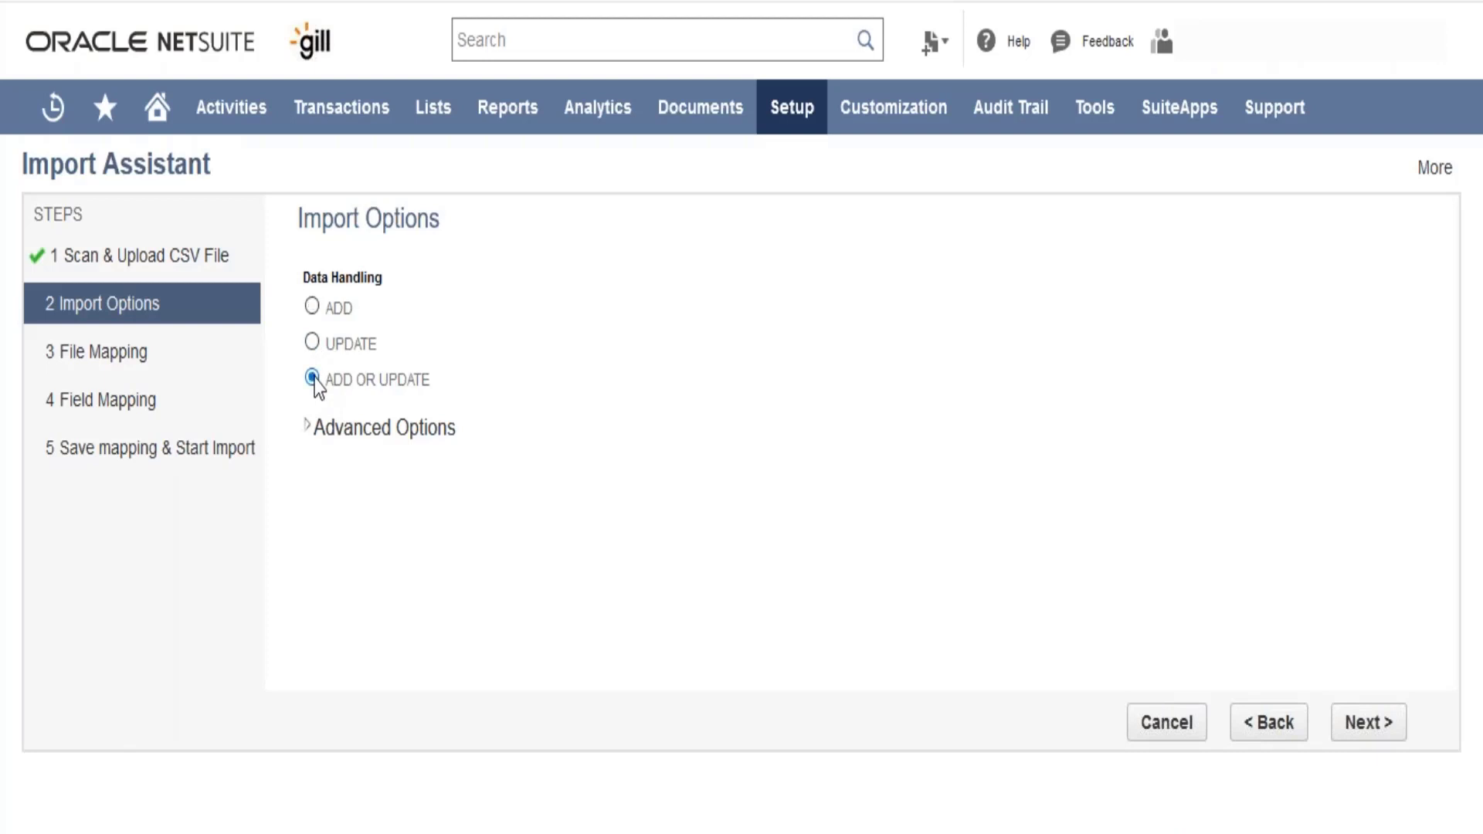
left_click(312, 307)
left_click(1368, 722)
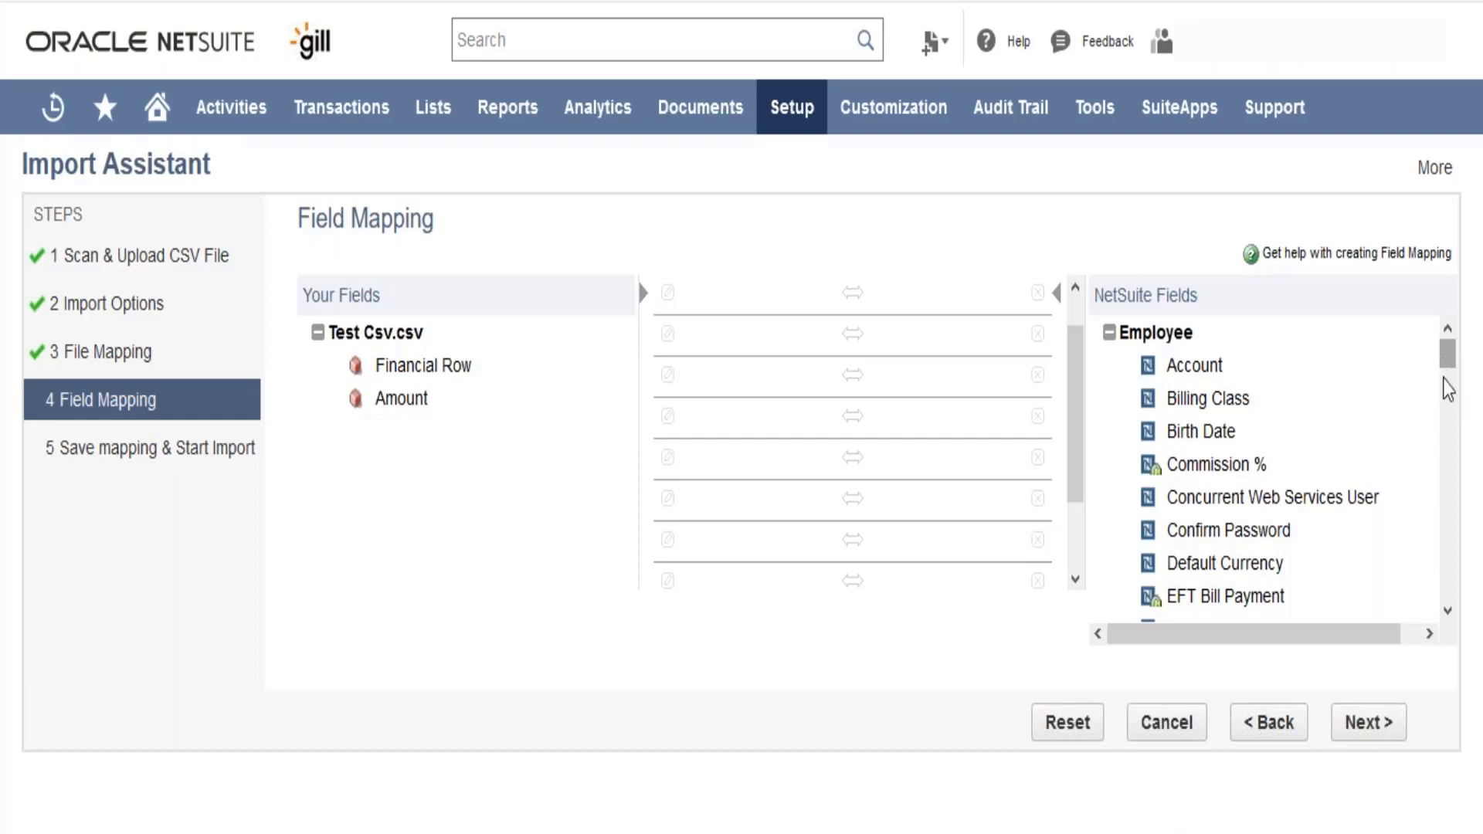
- Map the file's Financial Row field to Employee : Account and its Amount field to Employee : Default Currency
mouse_move(1447, 367)
left_mouse_down()
mouse_move(1448, 390)
mouse_move(1448, 366)
left_mouse_up()
left_click_drag(426, 369, 703, 298)
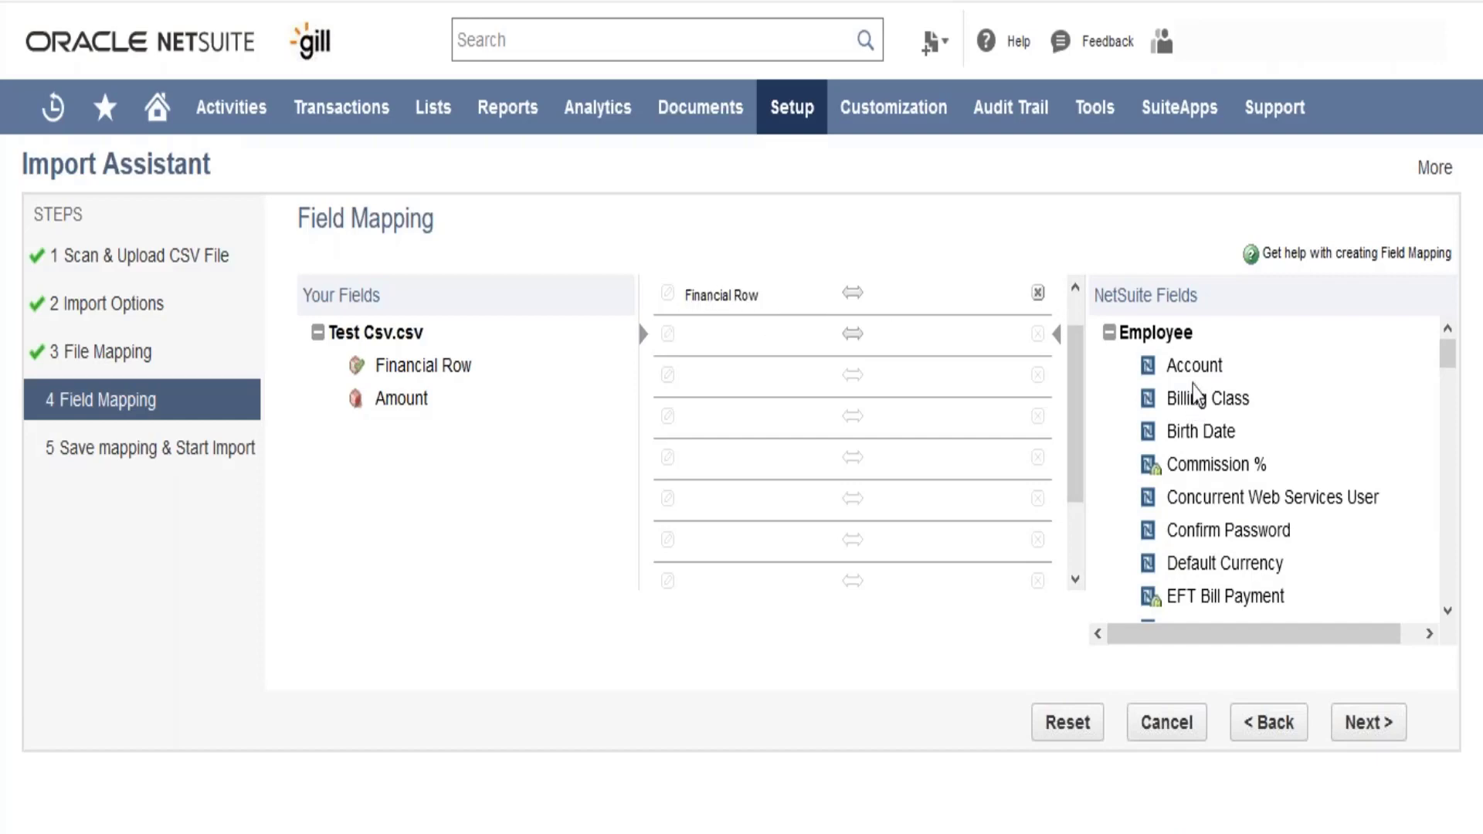
left_click_drag(1193, 368, 973, 304)
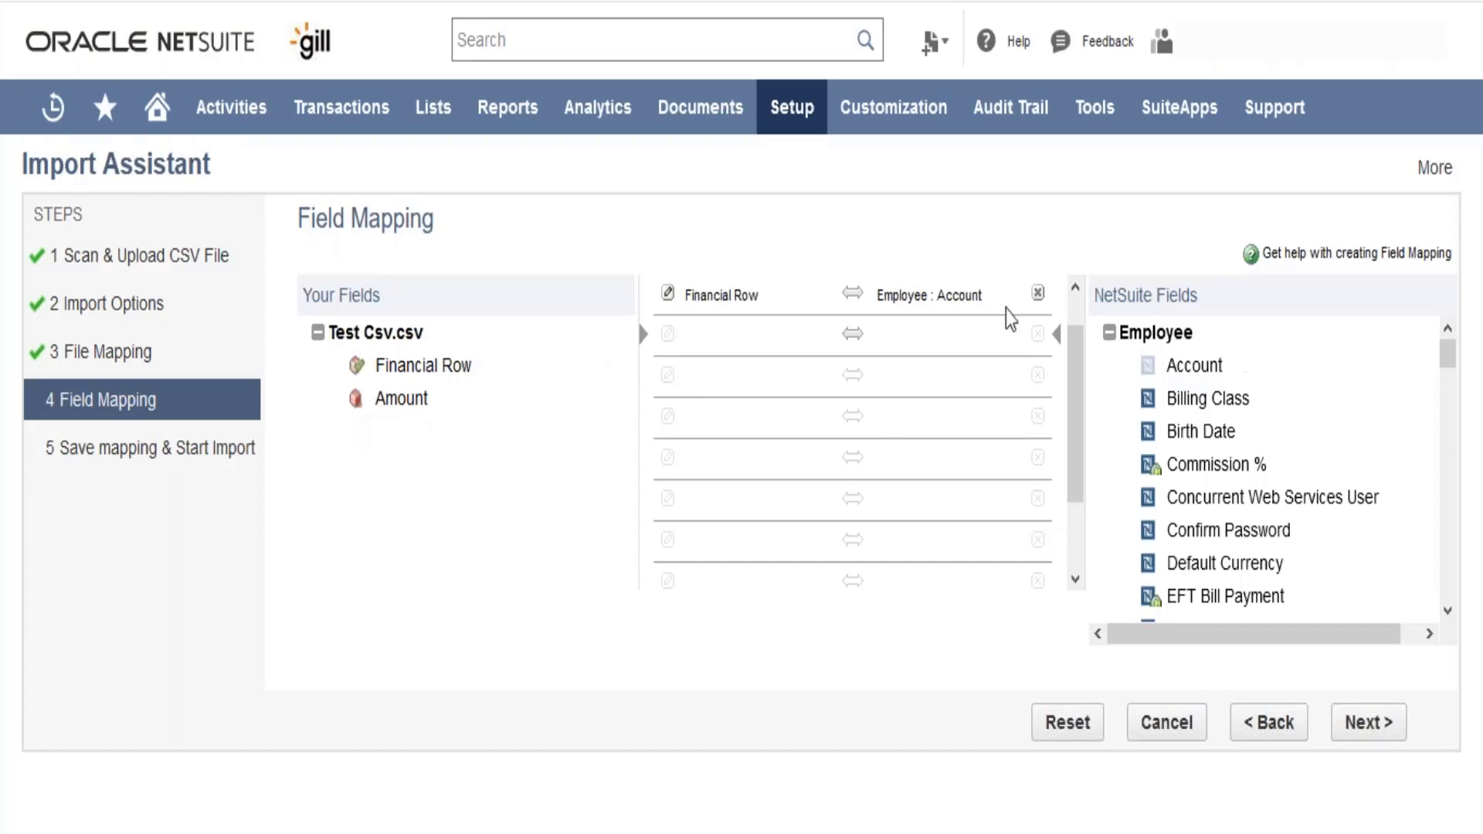
left_click_drag(390, 409, 704, 339)
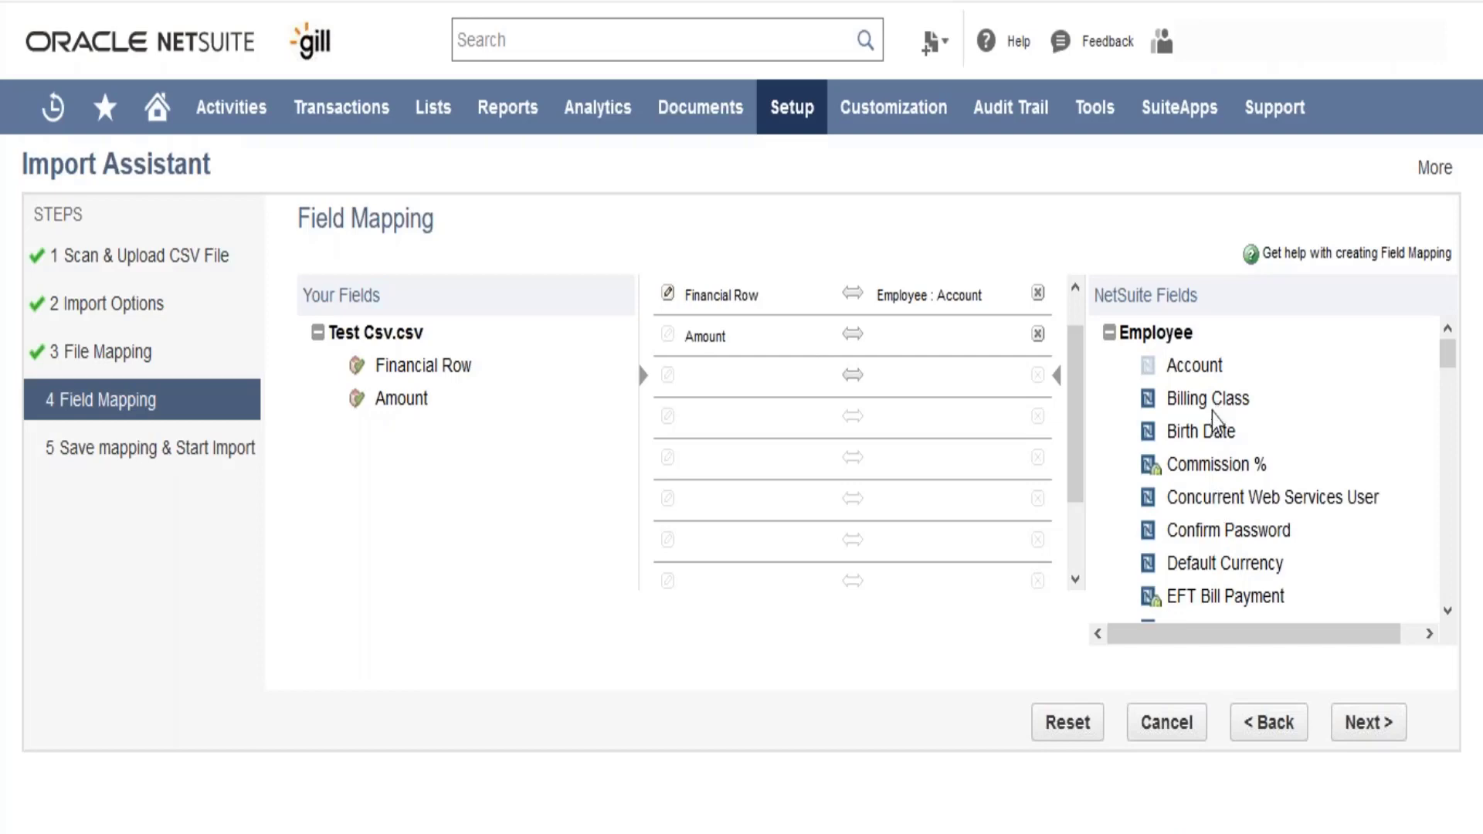
left_click_drag(1210, 575, 957, 338)
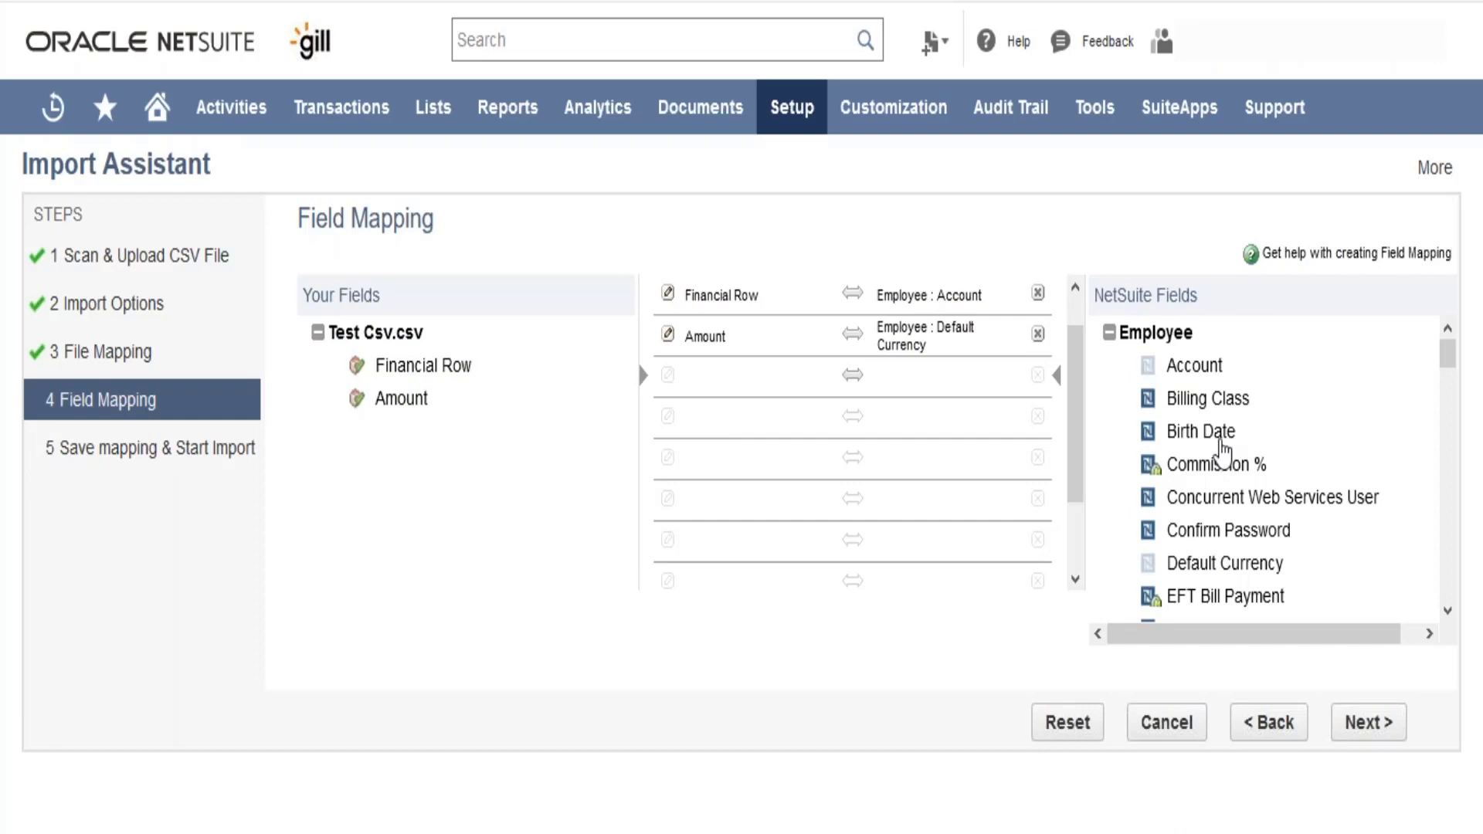
- Add Employee : Birth Date to the field mapping and provide the current date as its default value
left_click_drag(1206, 442, 915, 389)
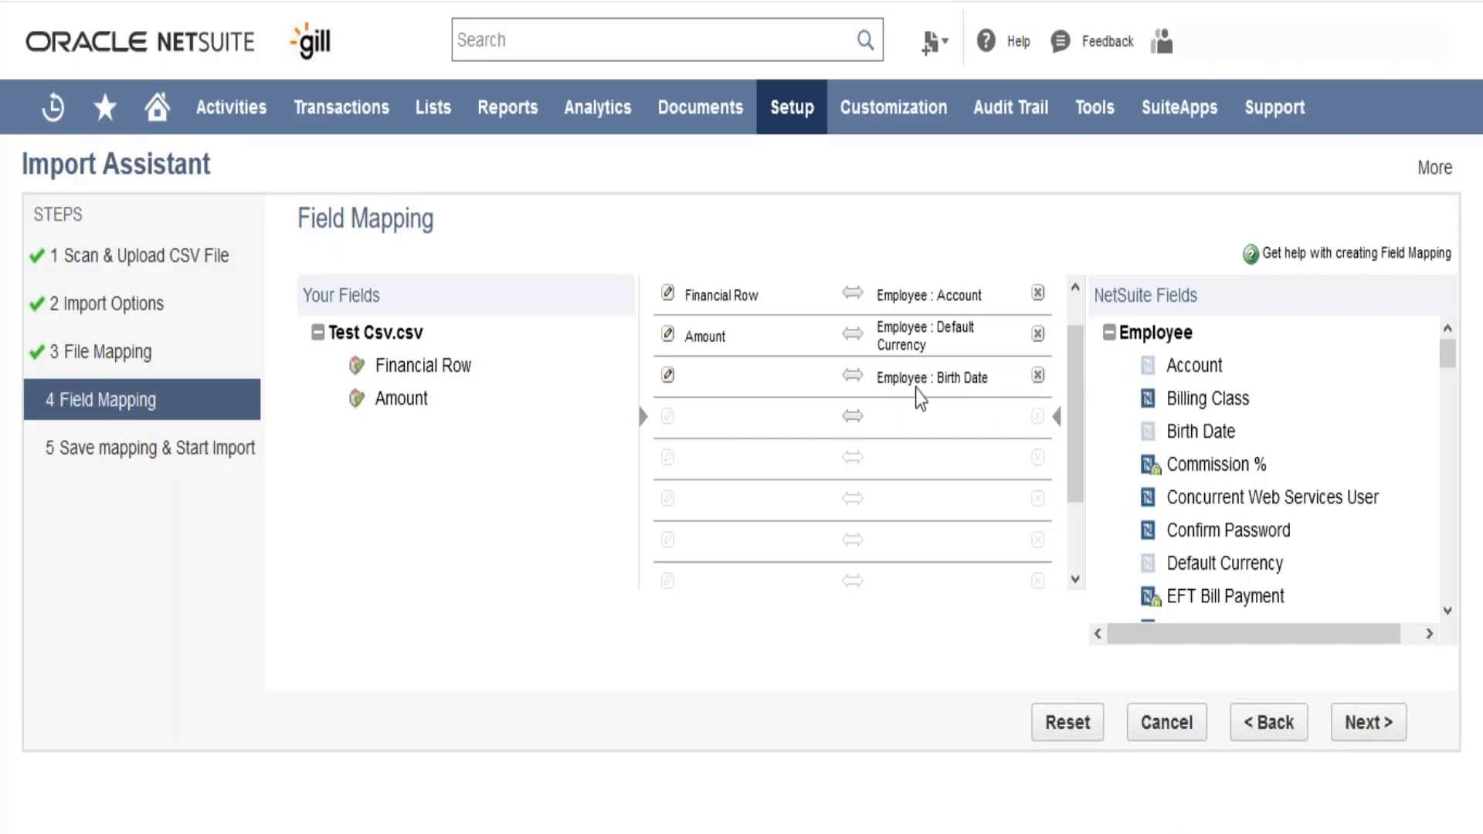
left_click(713, 384)
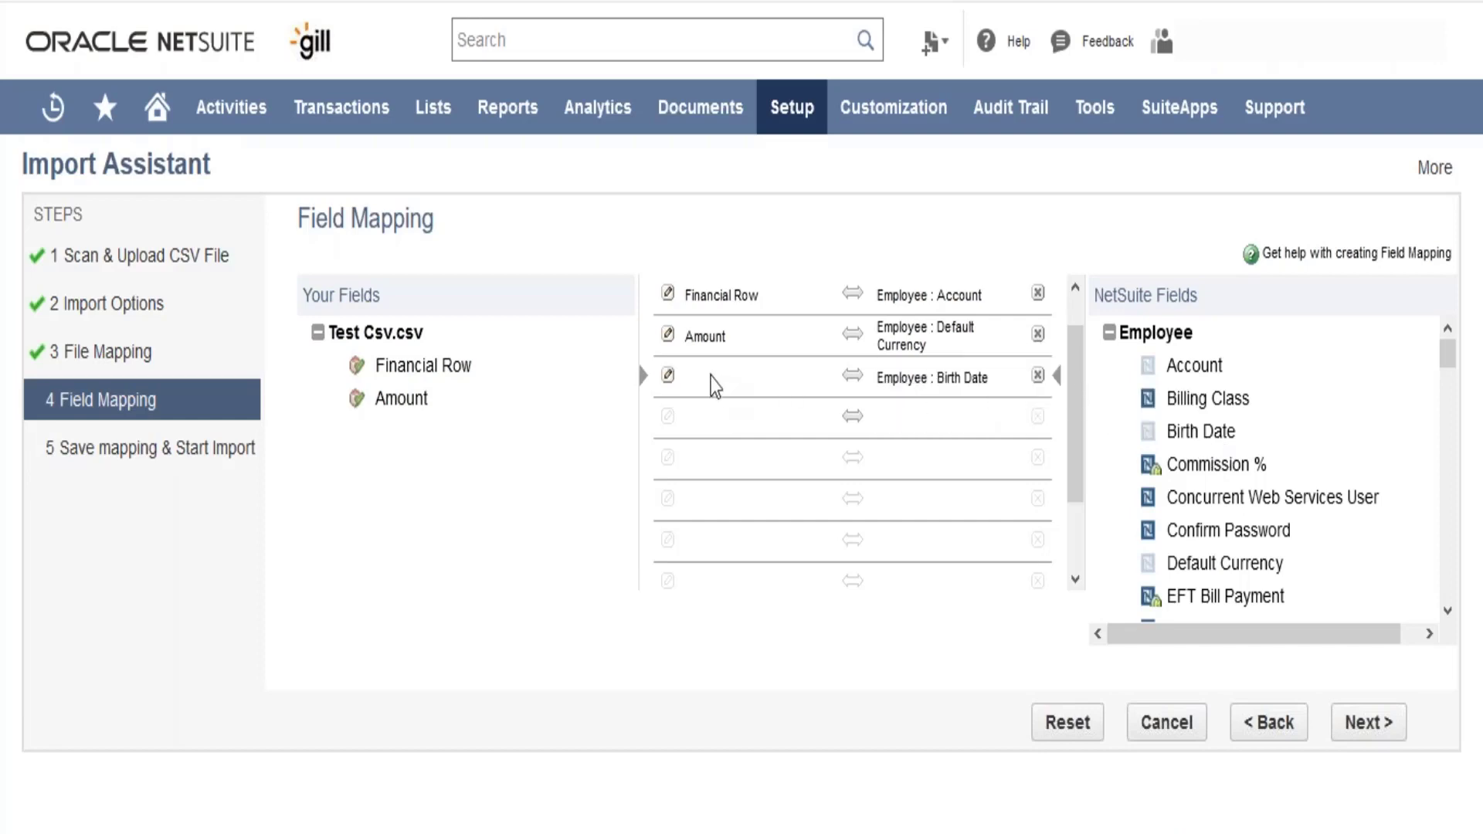
left_click(668, 377)
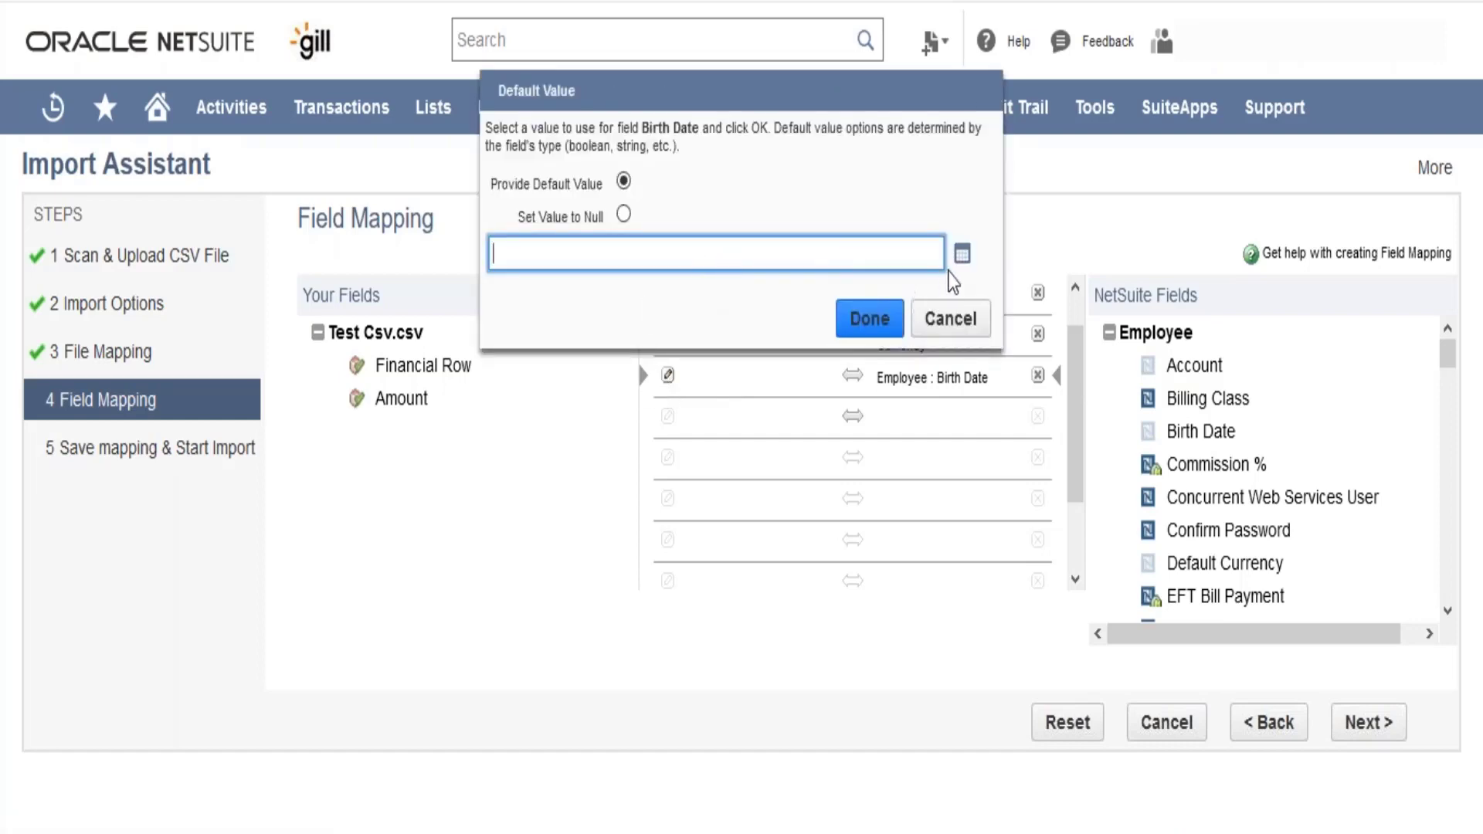
left_click(962, 254)
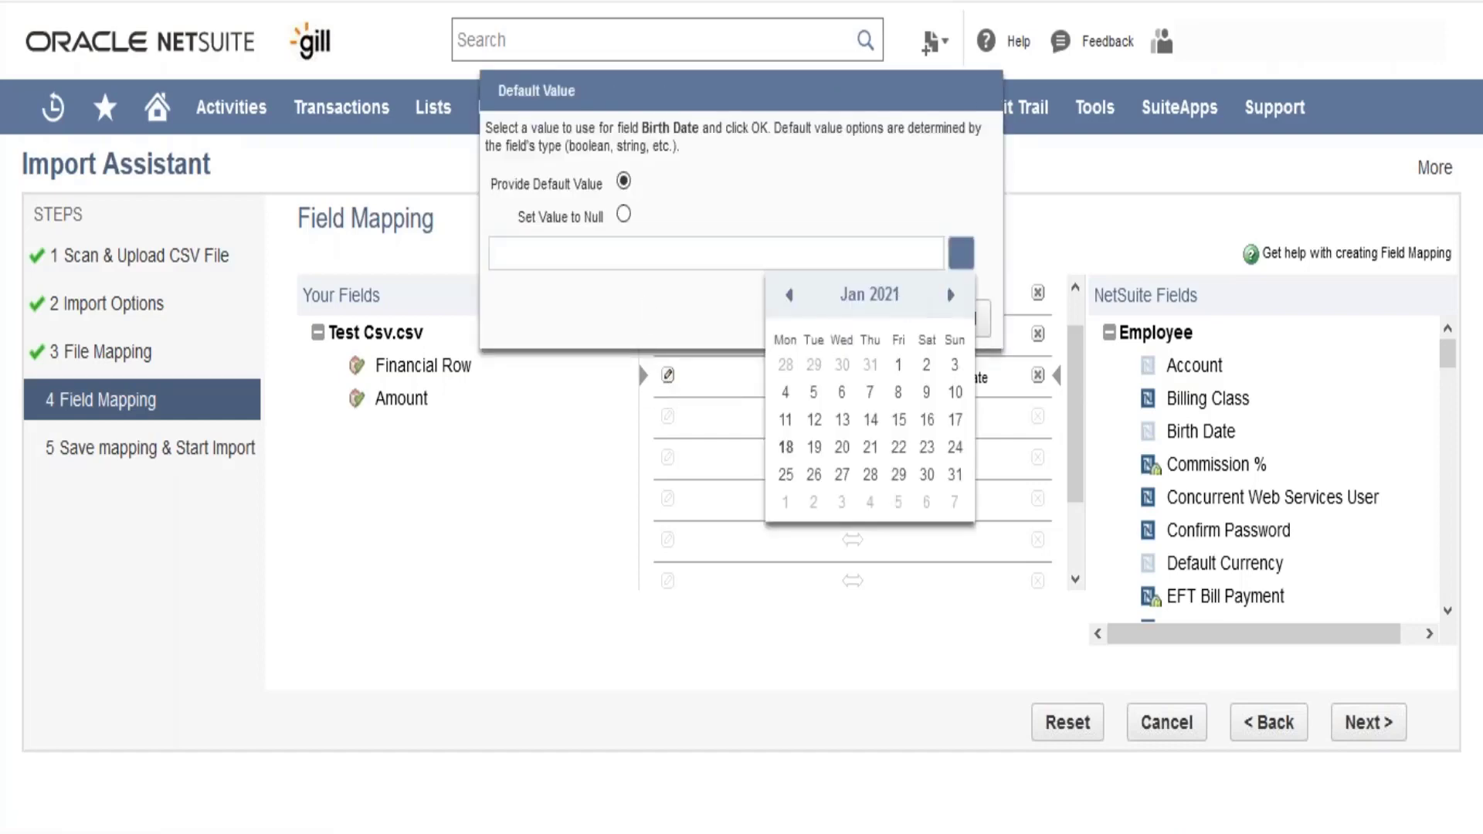
left_click(786, 447)
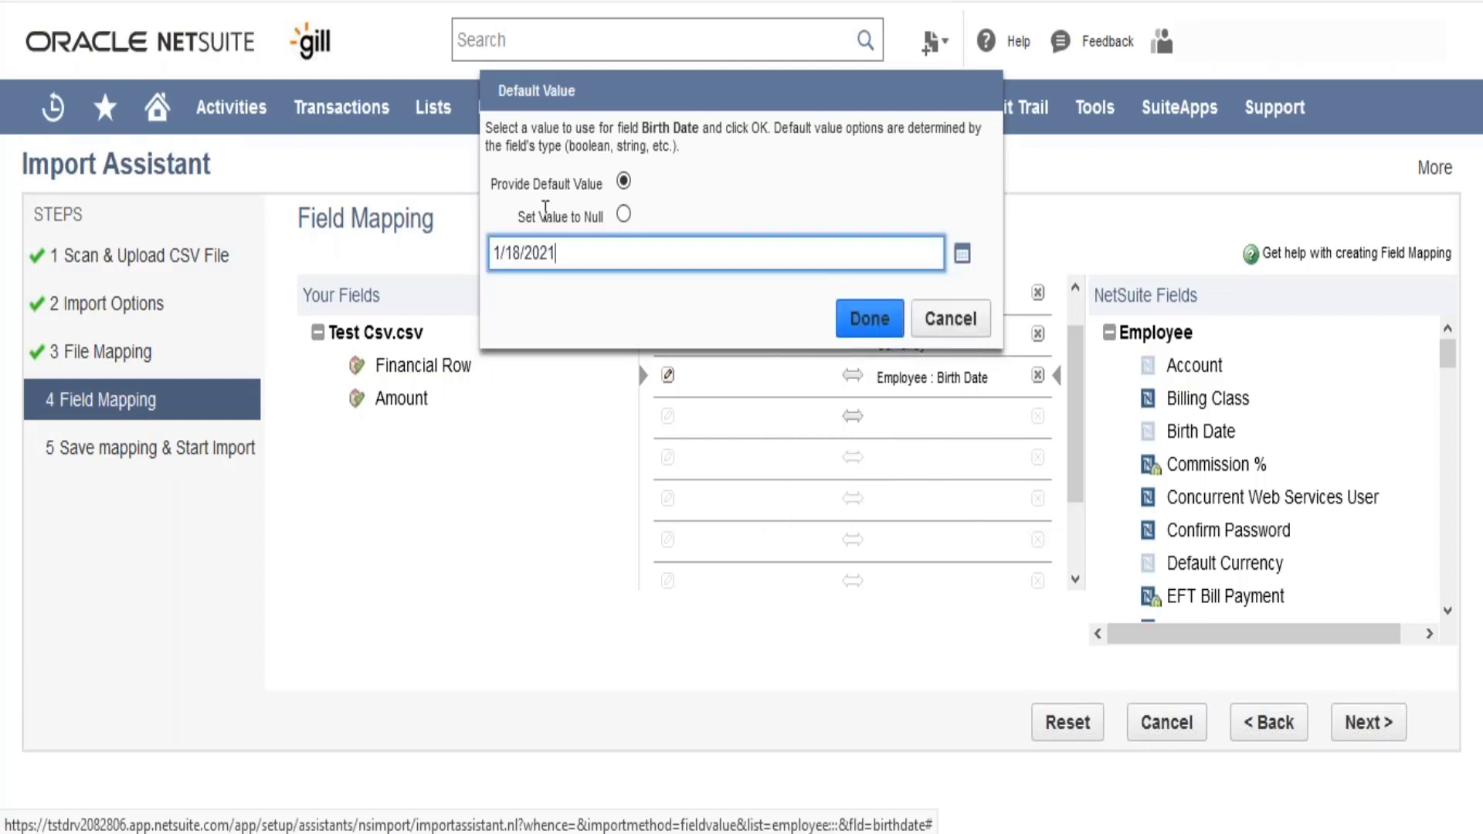
left_click(880, 323)
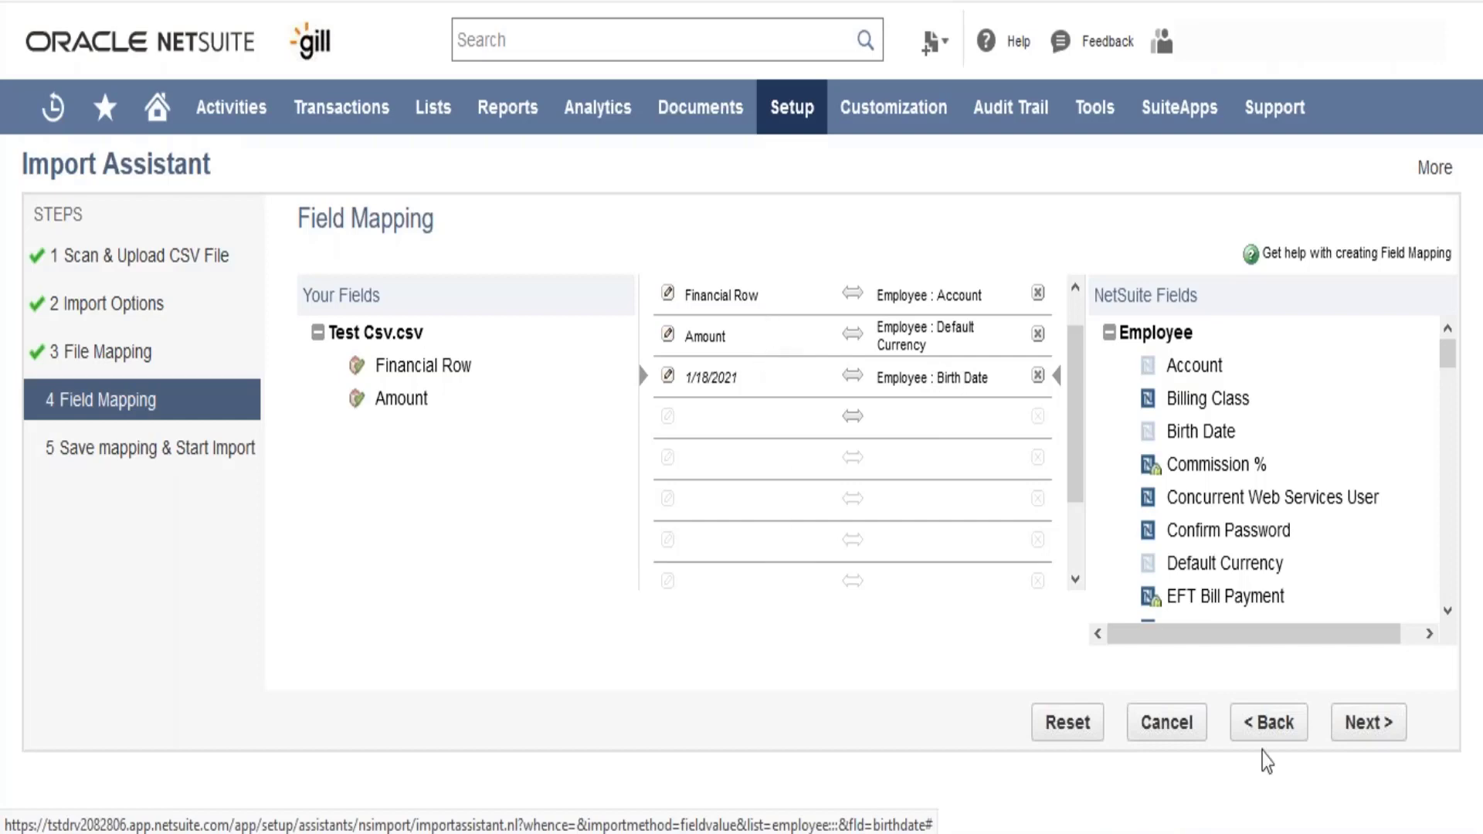
- Continue to the final import step, name the import map "Test", and save and run the import
left_click(1344, 730)
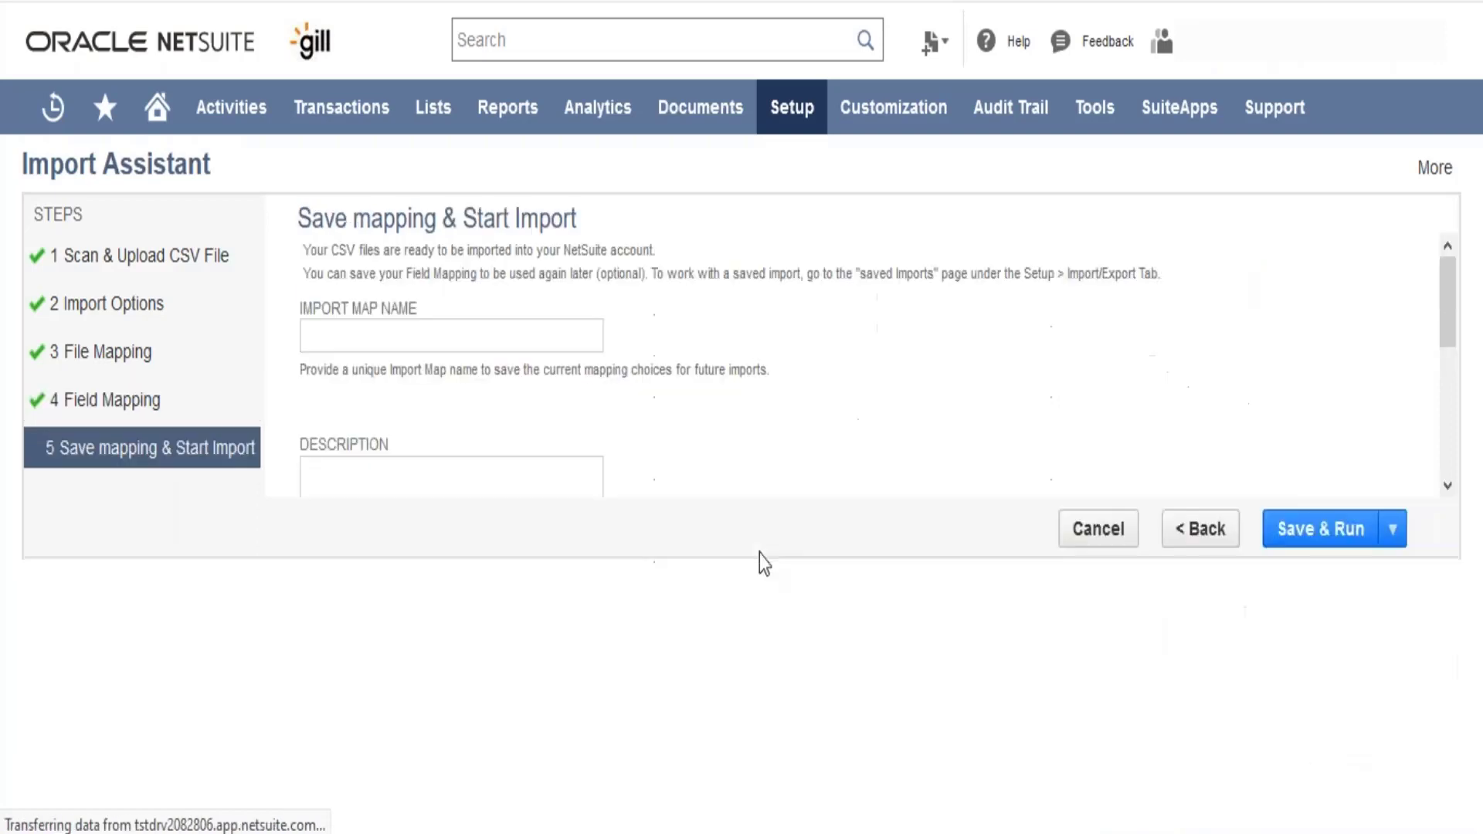
left_click(485, 343)
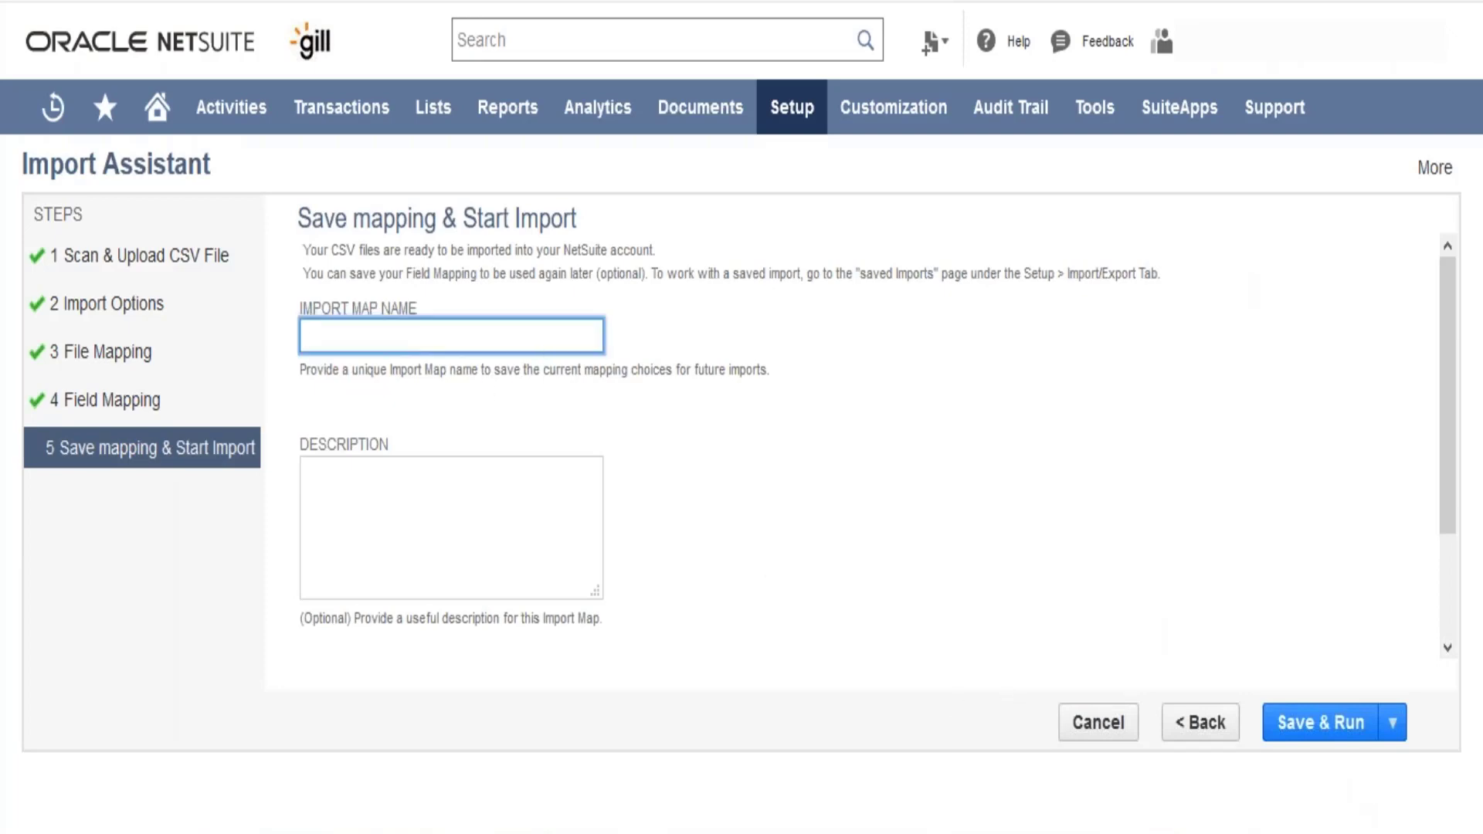
type("Test")
key("Tab")
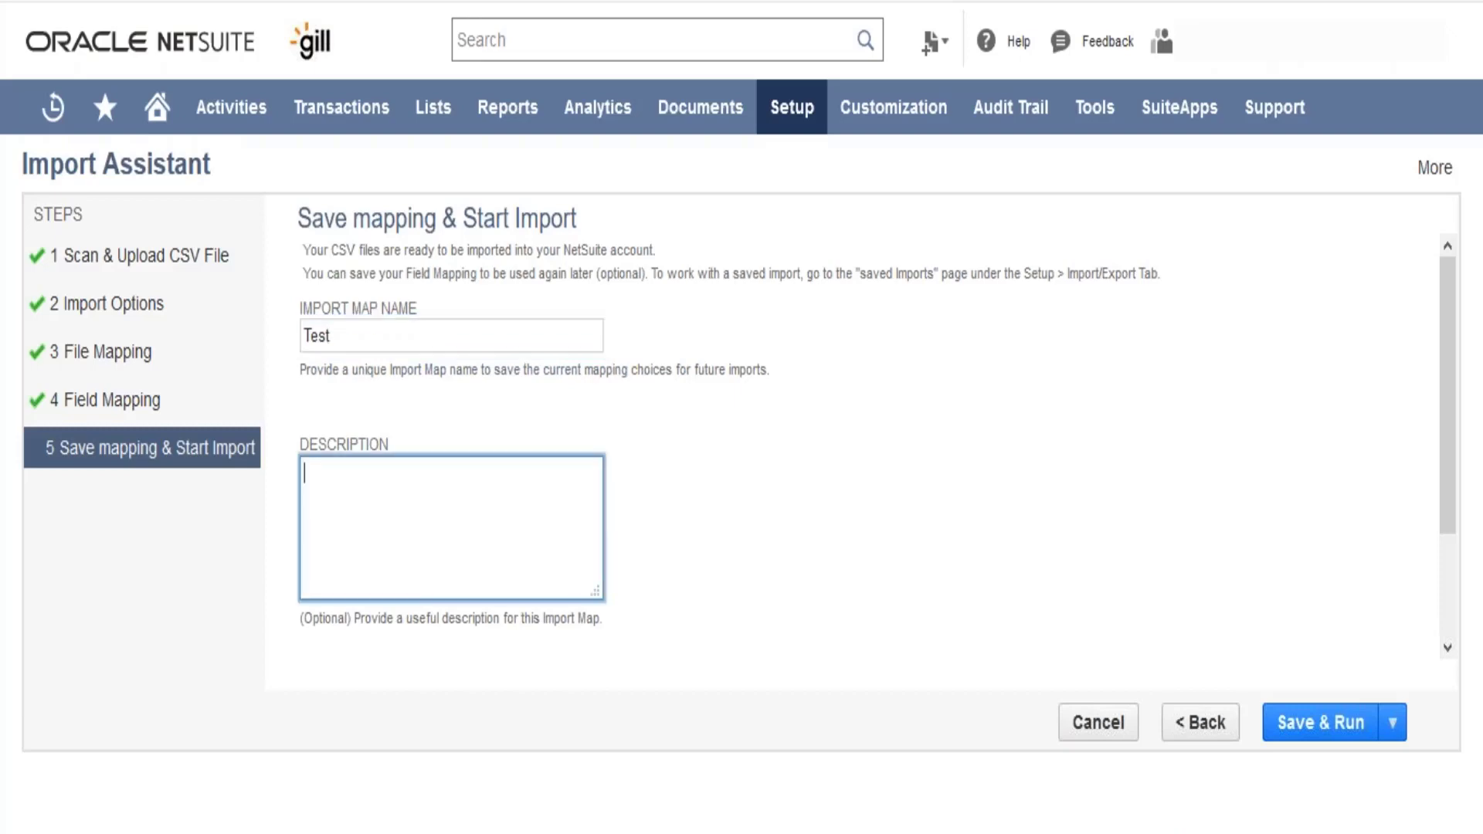
left_click(1305, 732)
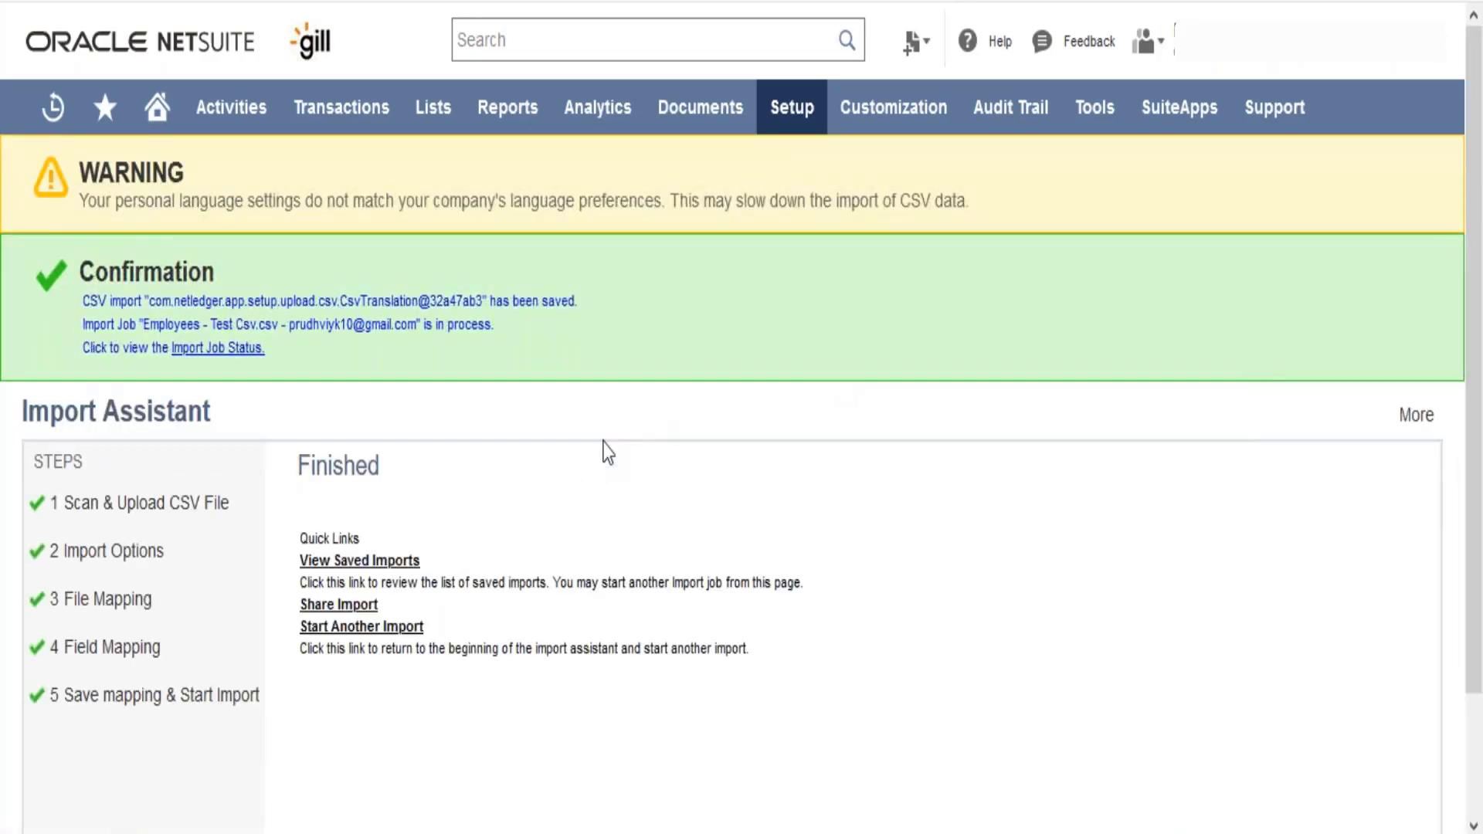
- Open the import job status, refresh it until the job completes, and highlight its result message
left_click(241, 352)
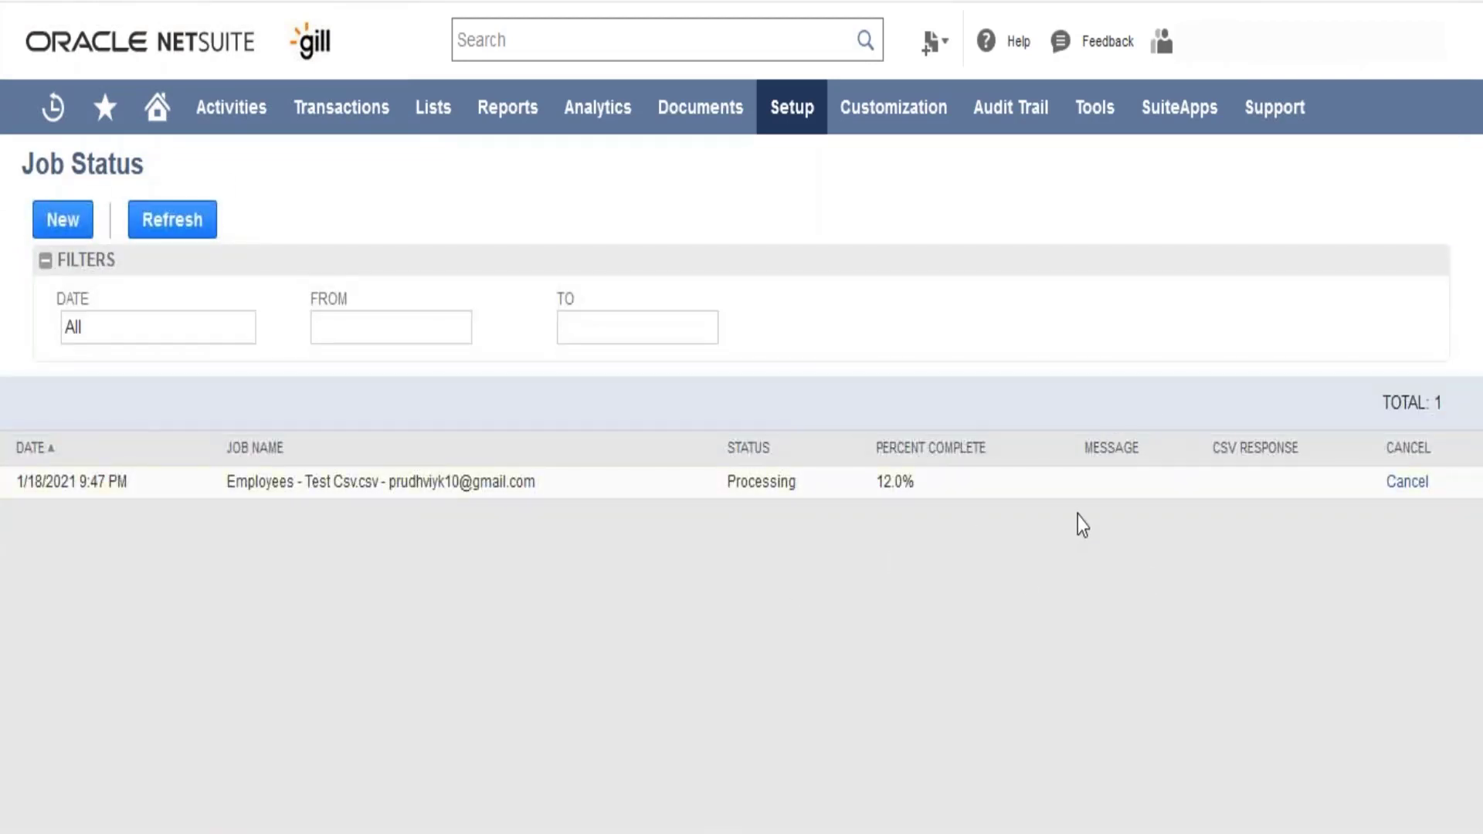
left_click(188, 220)
left_click(170, 222)
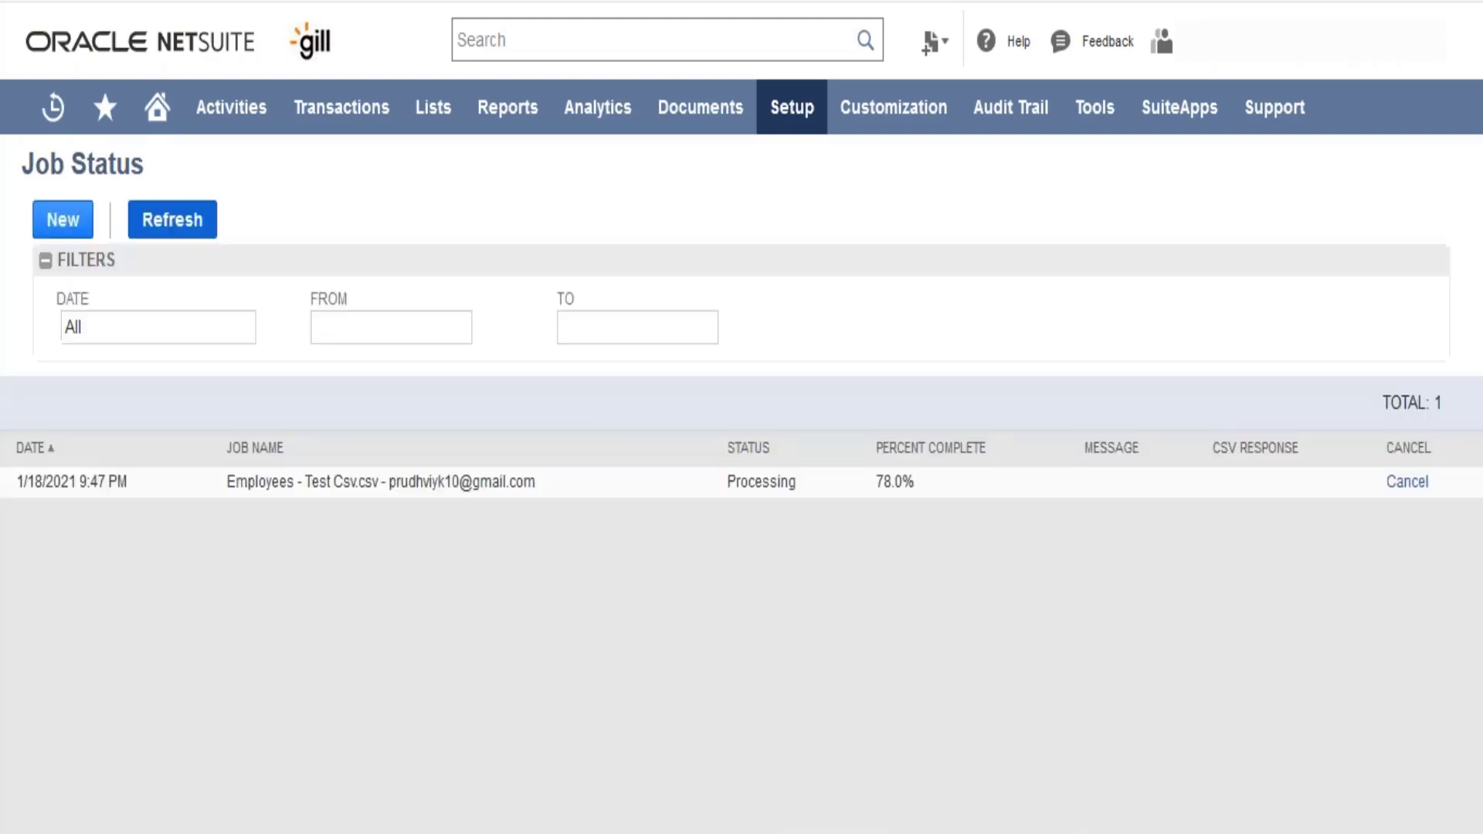
left_click(171, 222)
left_click(170, 221)
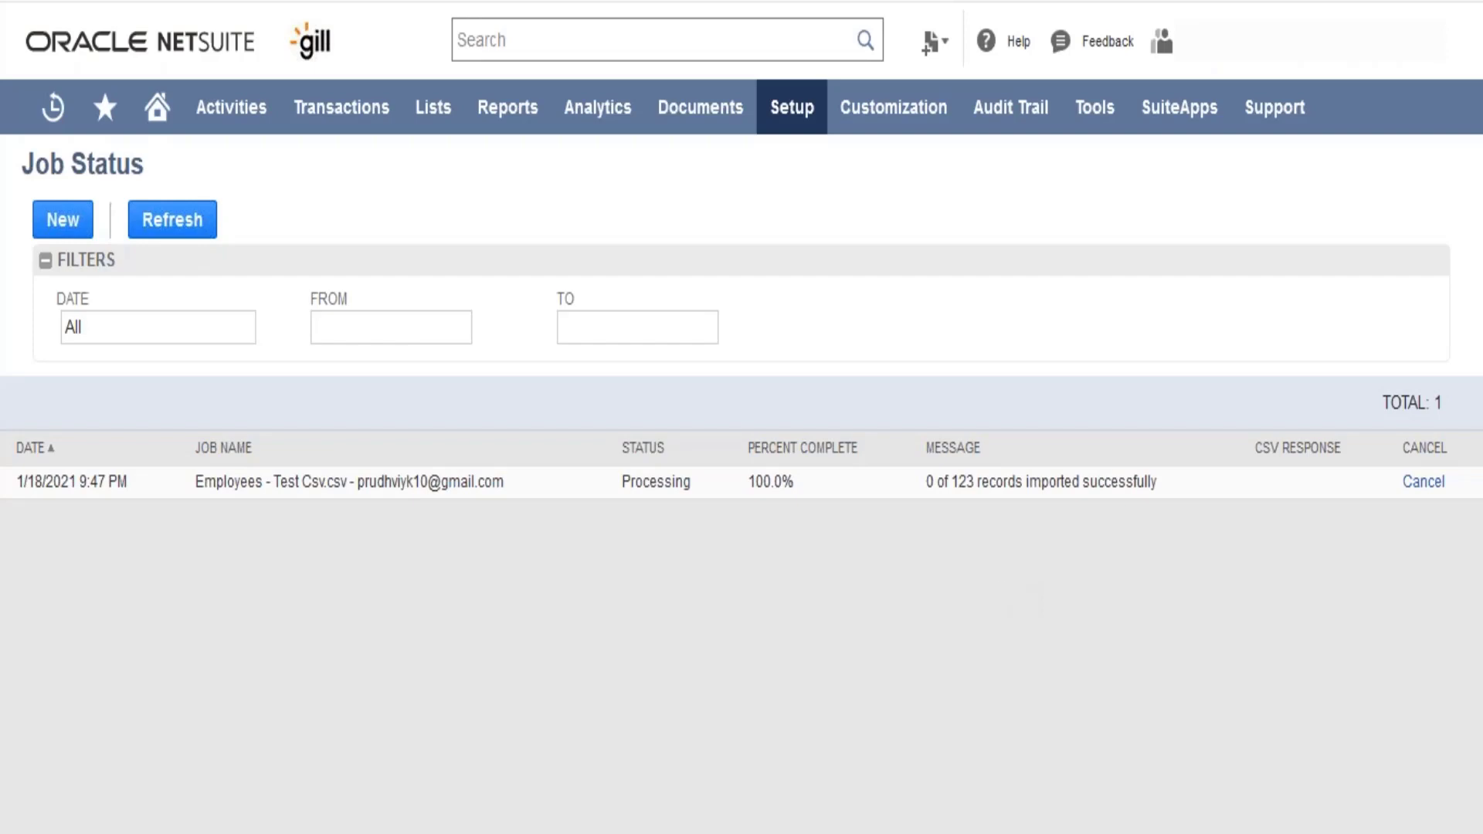
left_click(165, 232)
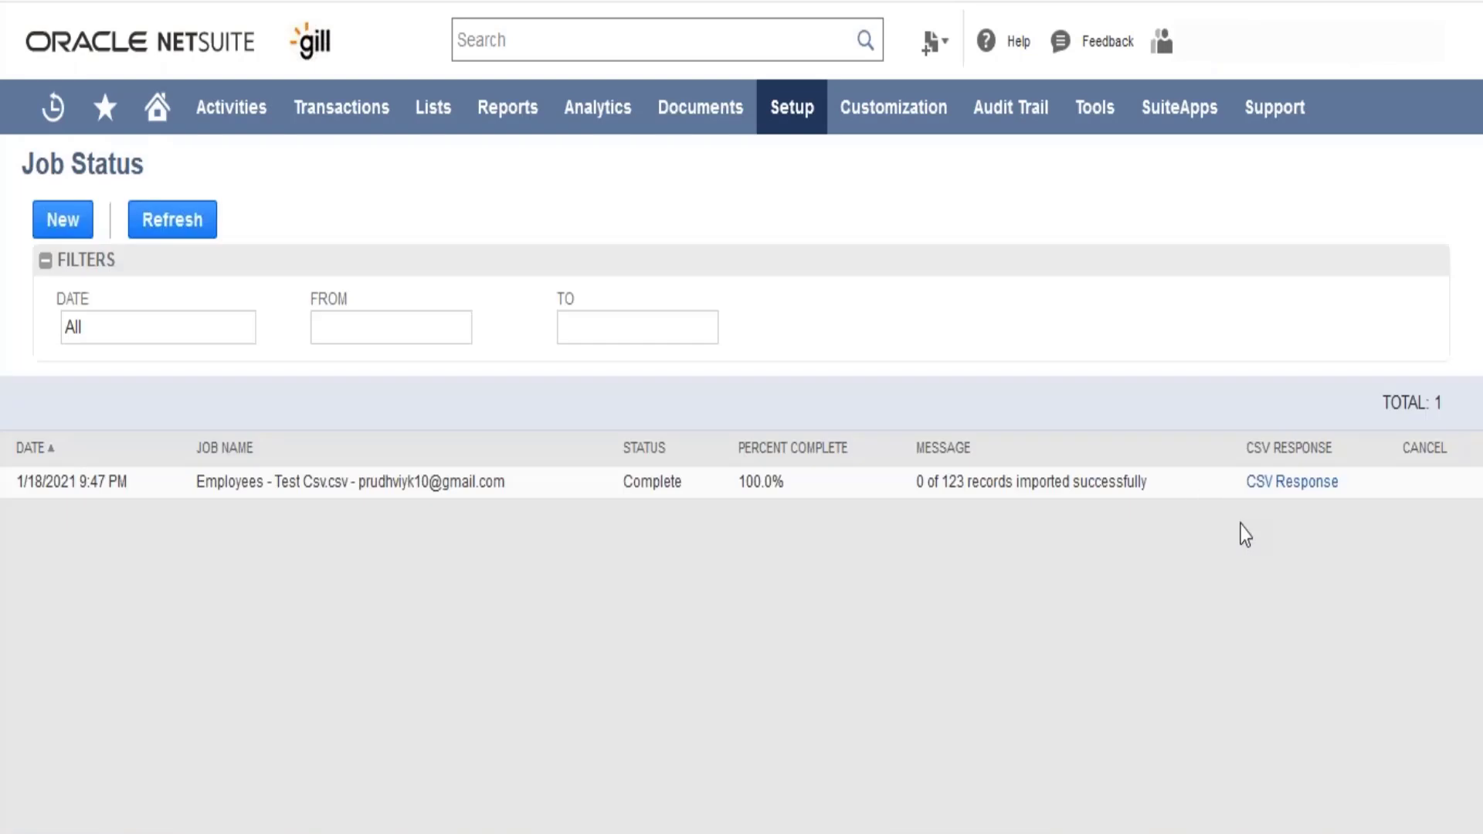
left_click_drag(1241, 523, 1267, 585)
left_click(1267, 586)
left_click_drag(916, 485, 1149, 492)
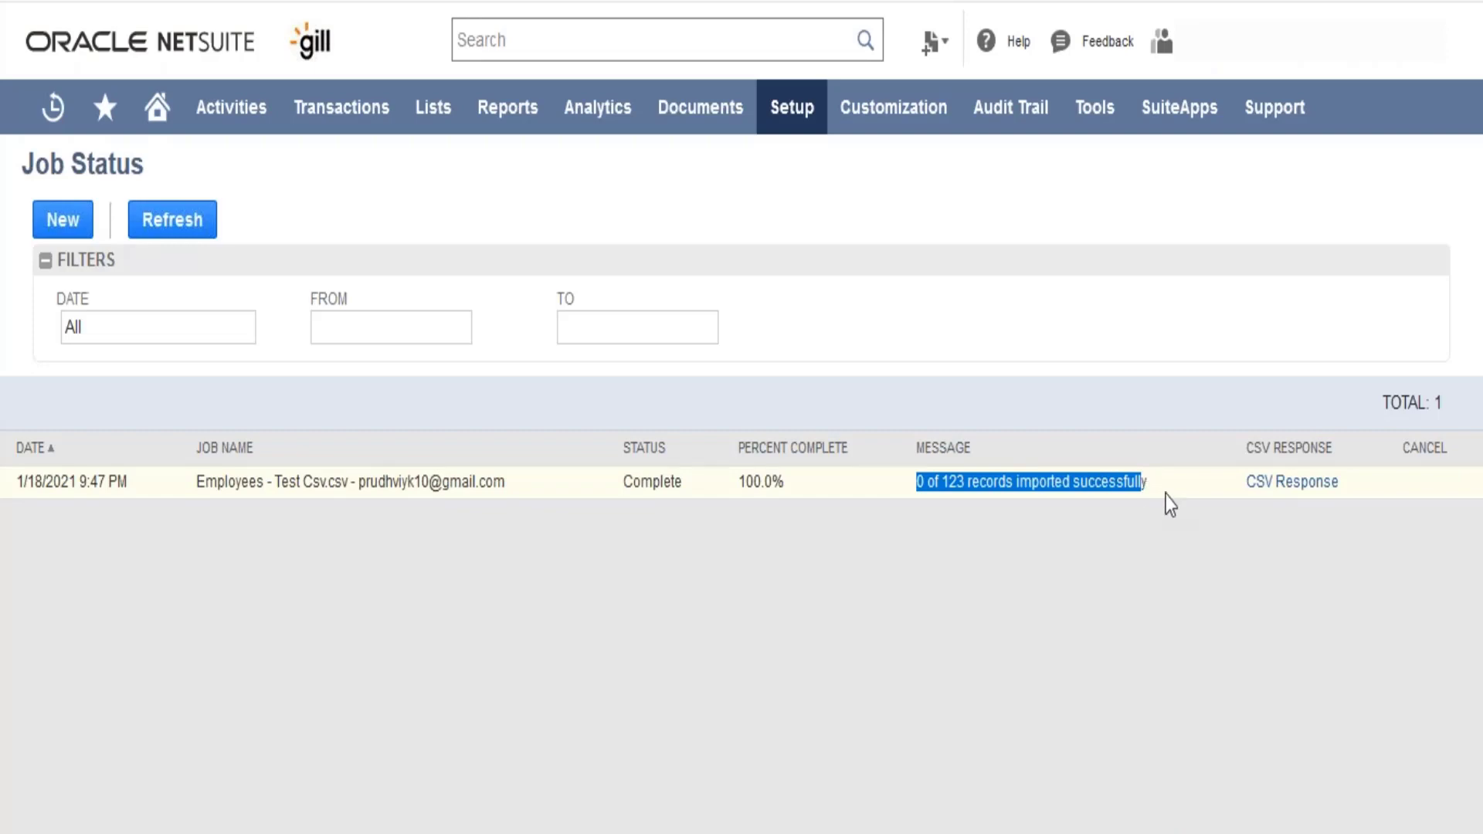
- Open the job's CSV Response in Excel and fit the column widths of the results sheet to read the errors
left_click(1261, 486)
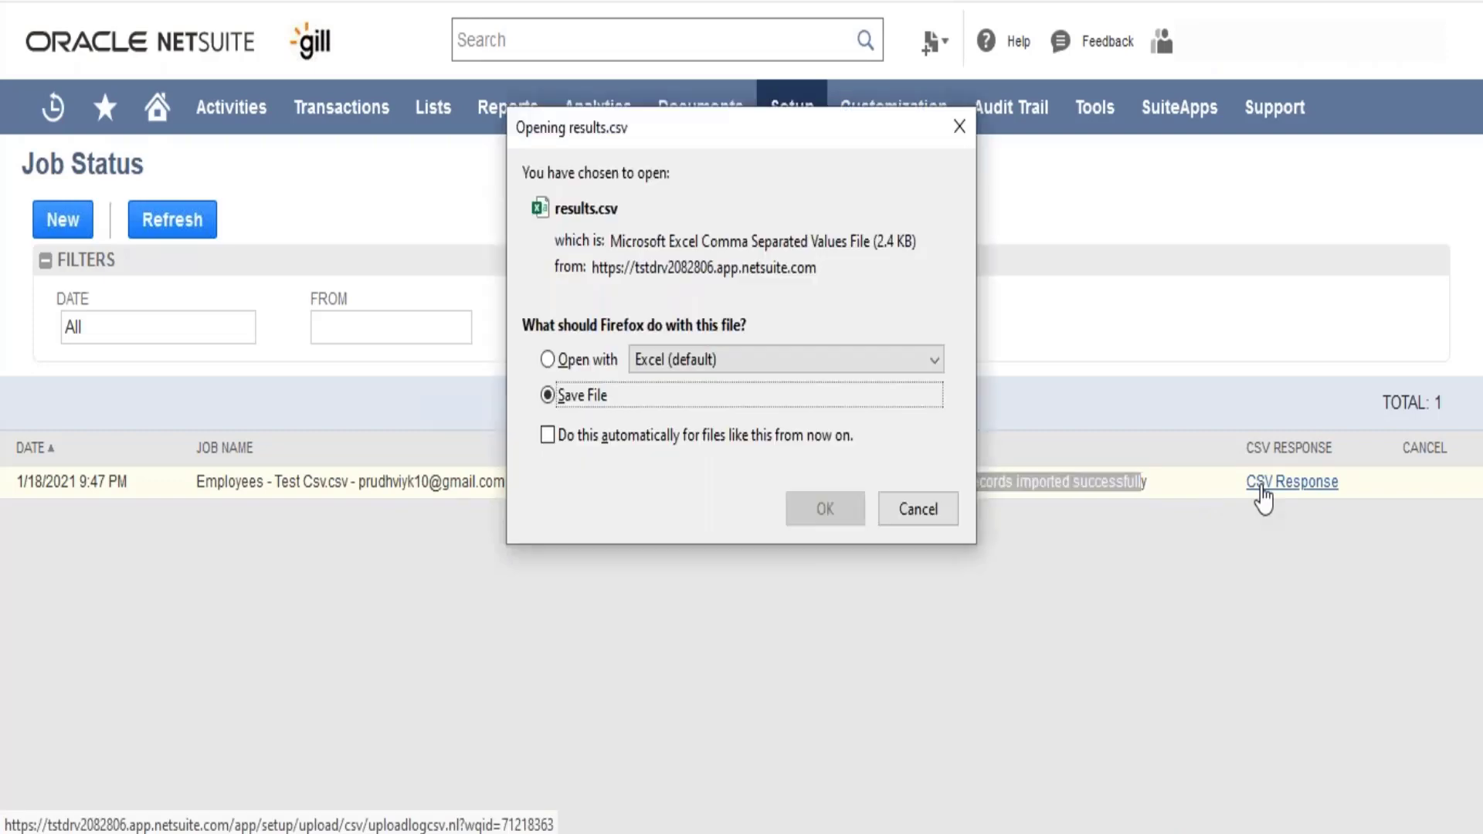
left_click(581, 377)
left_click(834, 517)
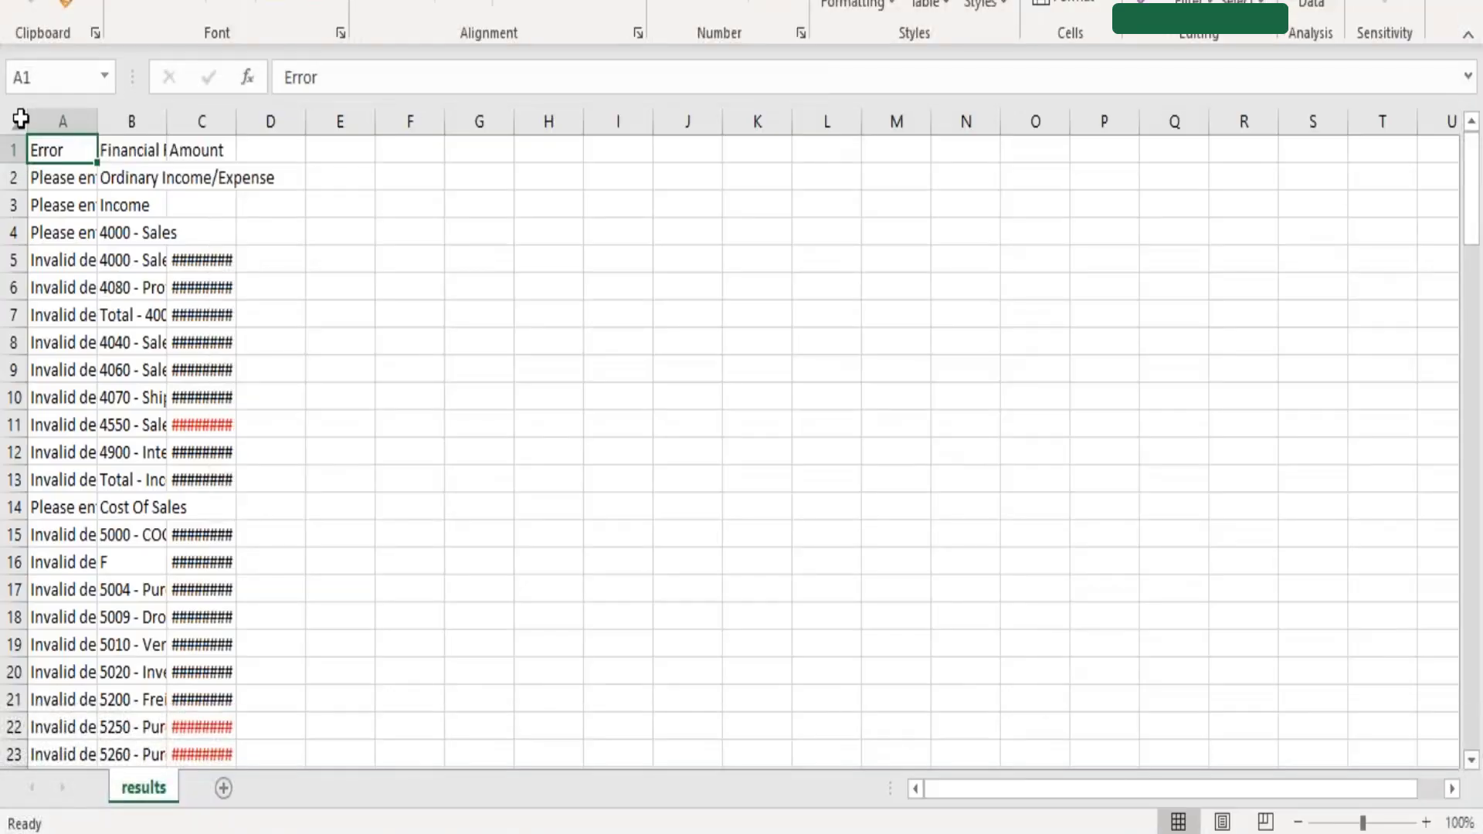
left_click(18, 119)
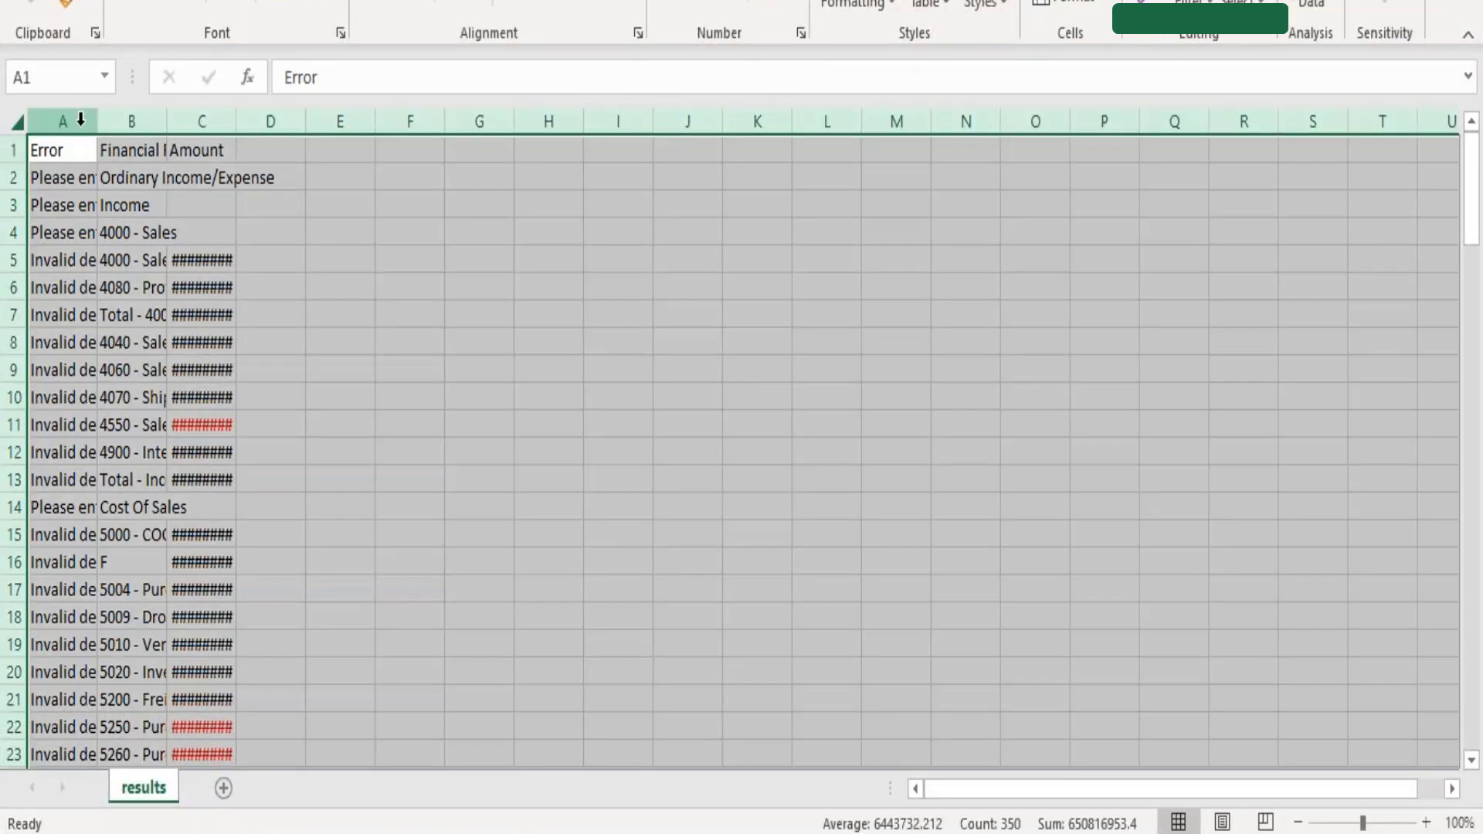
double_click(97, 121)
left_click(222, 203)
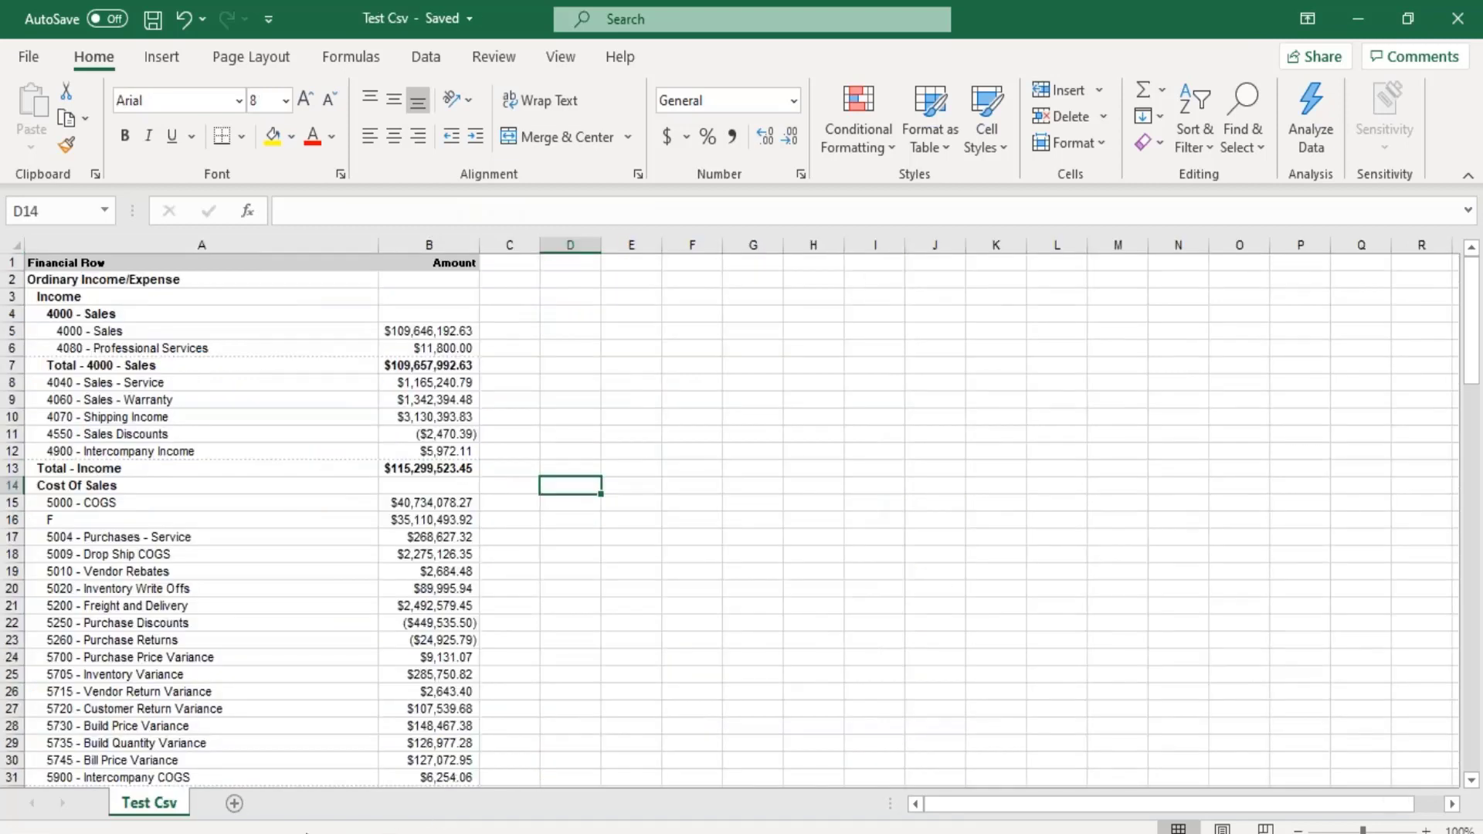
- Switch back to the NetSuite Job Status window and start a new Import CSV Records task
mouse_move(233, 752)
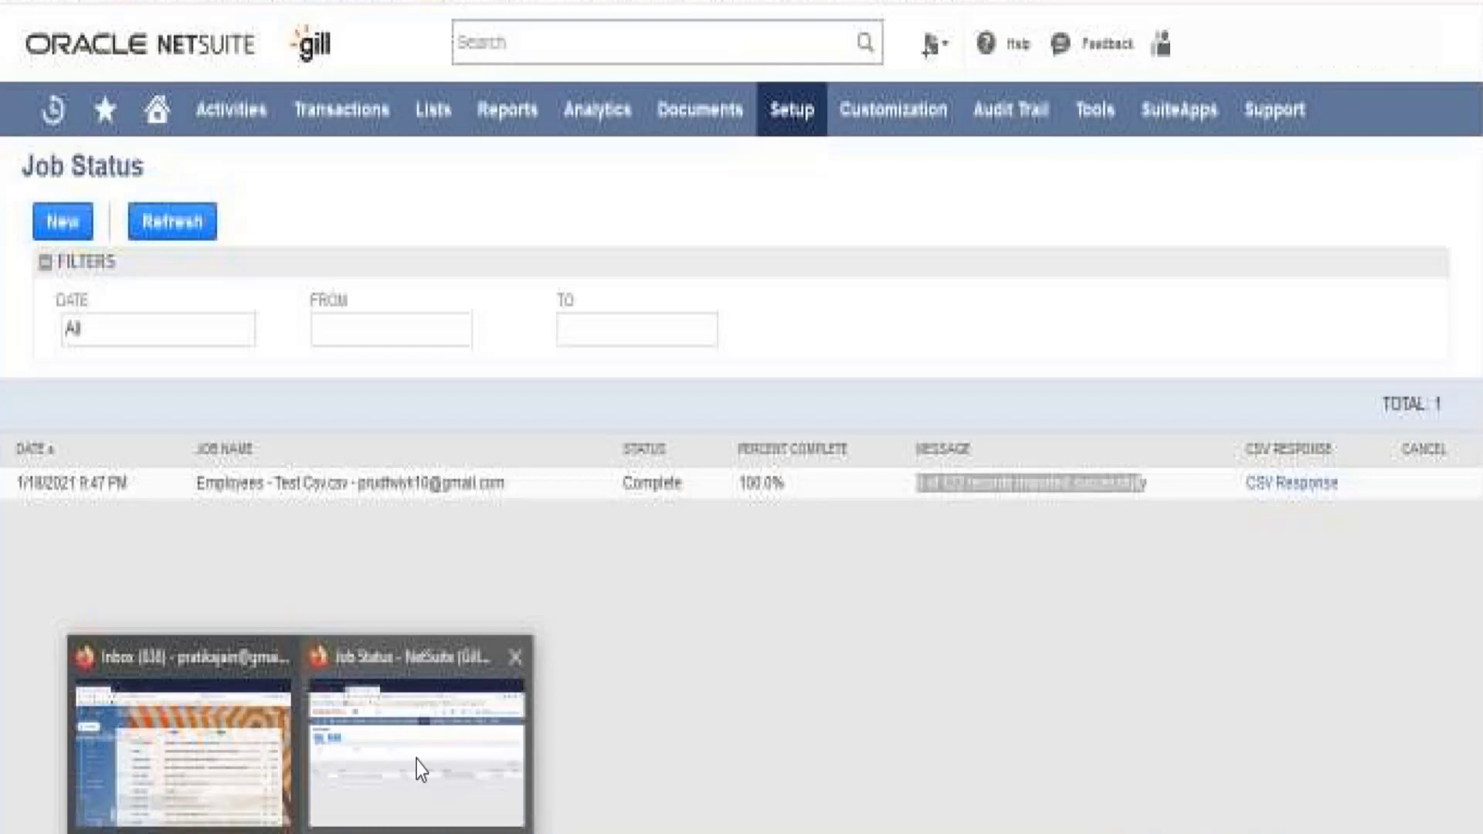
left_click(416, 760)
mouse_move(791, 120)
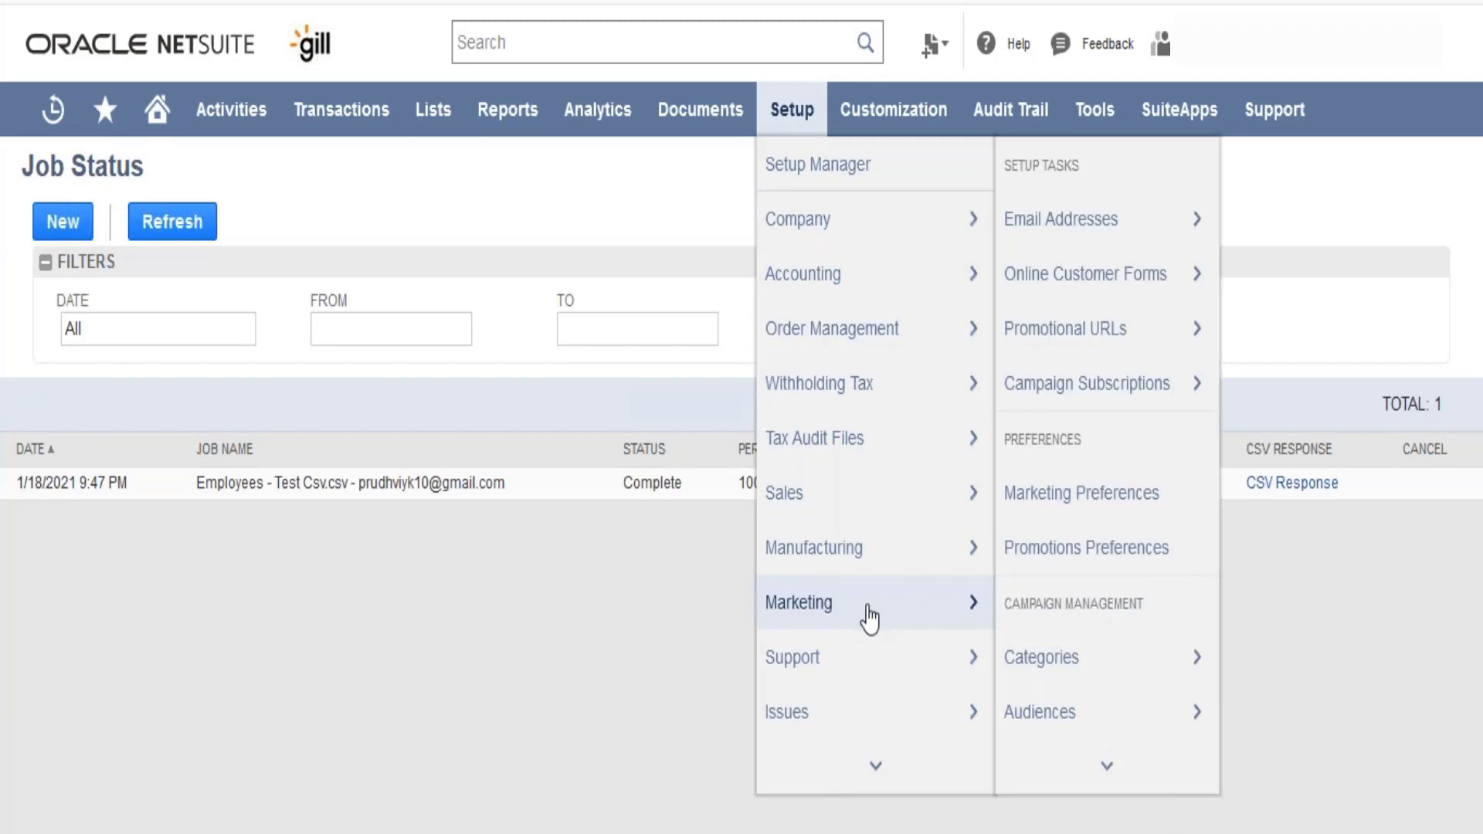
mouse_move(876, 765)
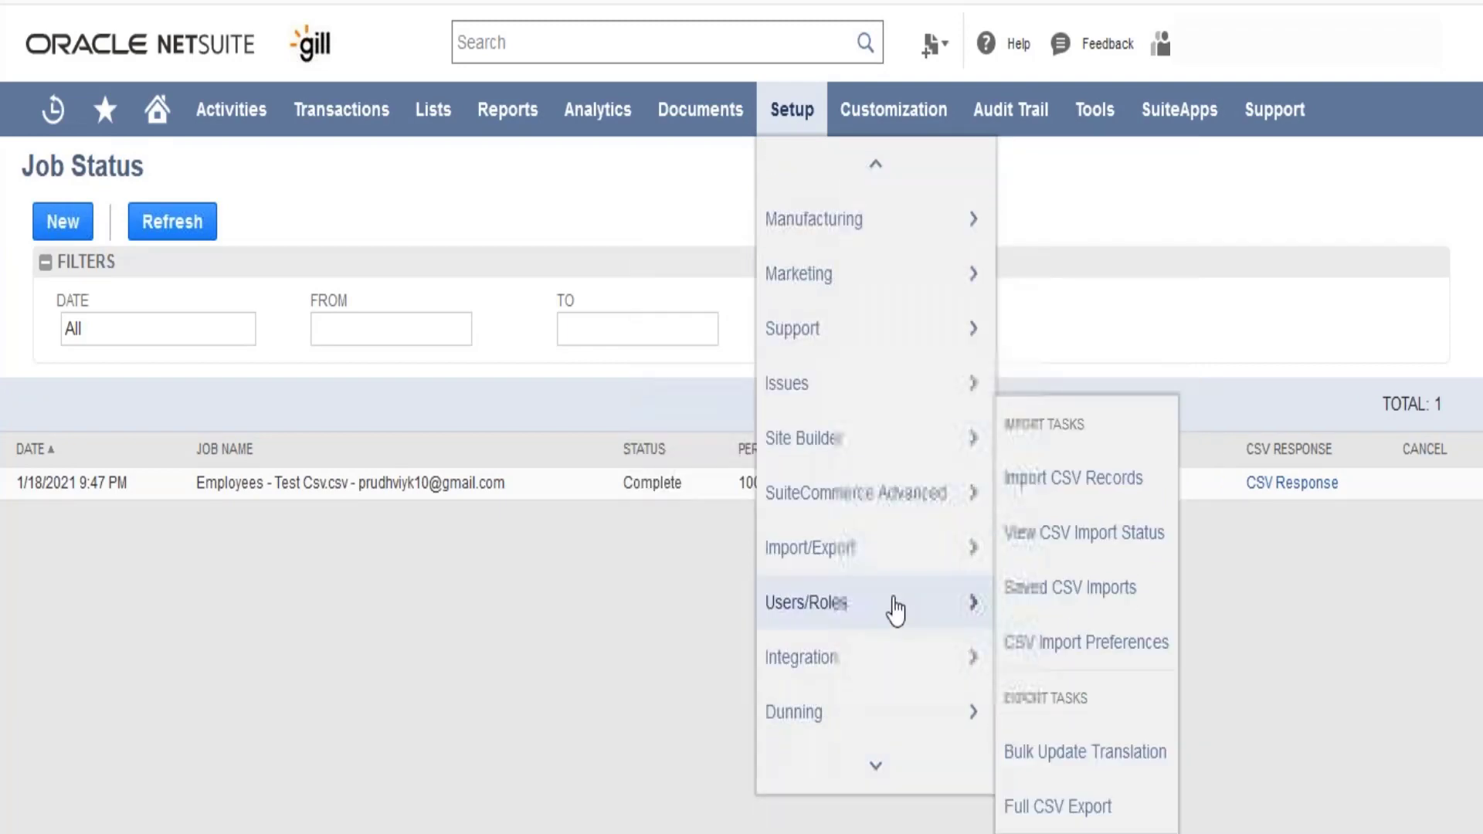
mouse_move(894, 569)
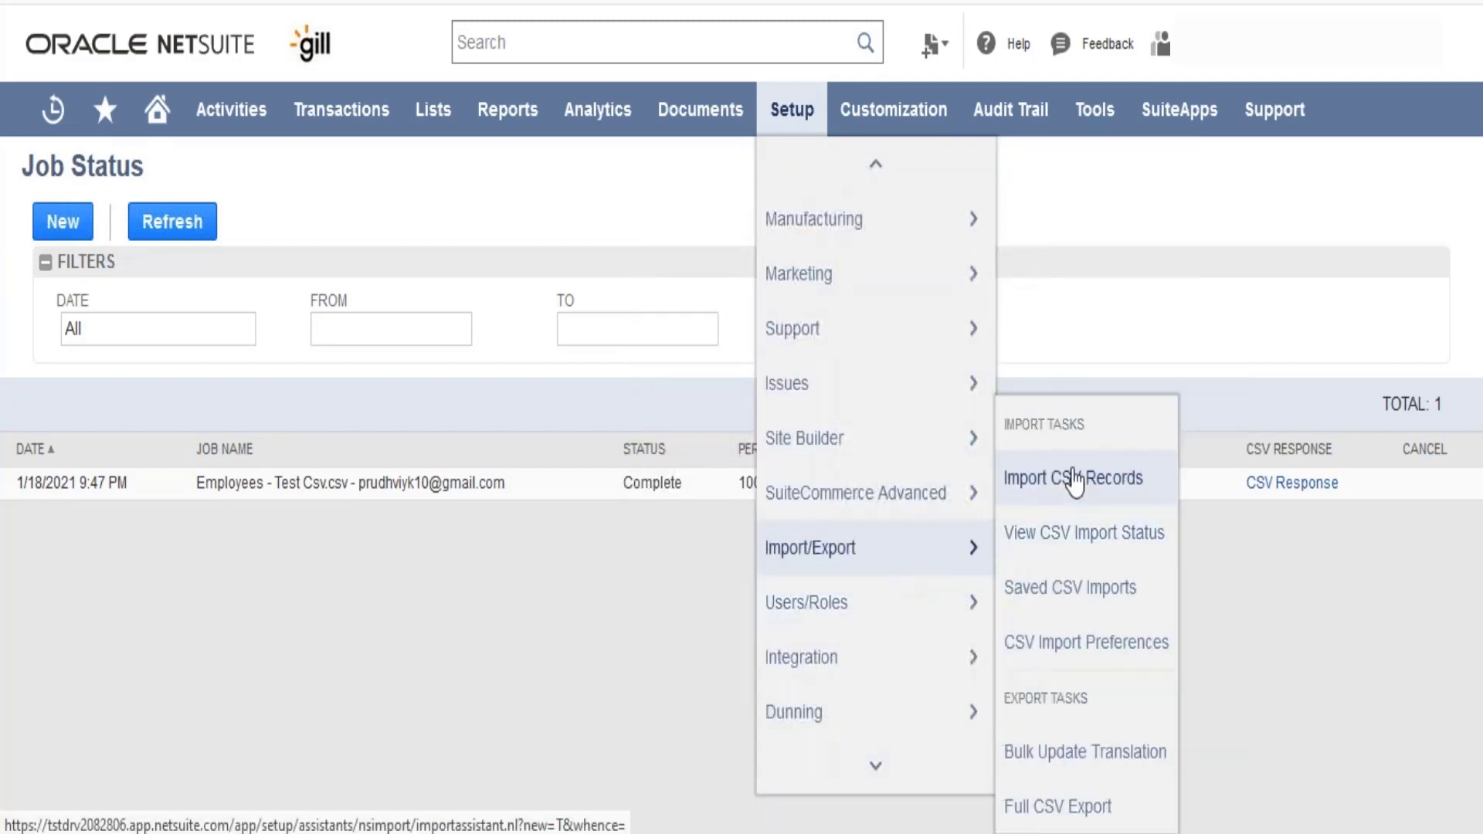
left_click(1073, 479)
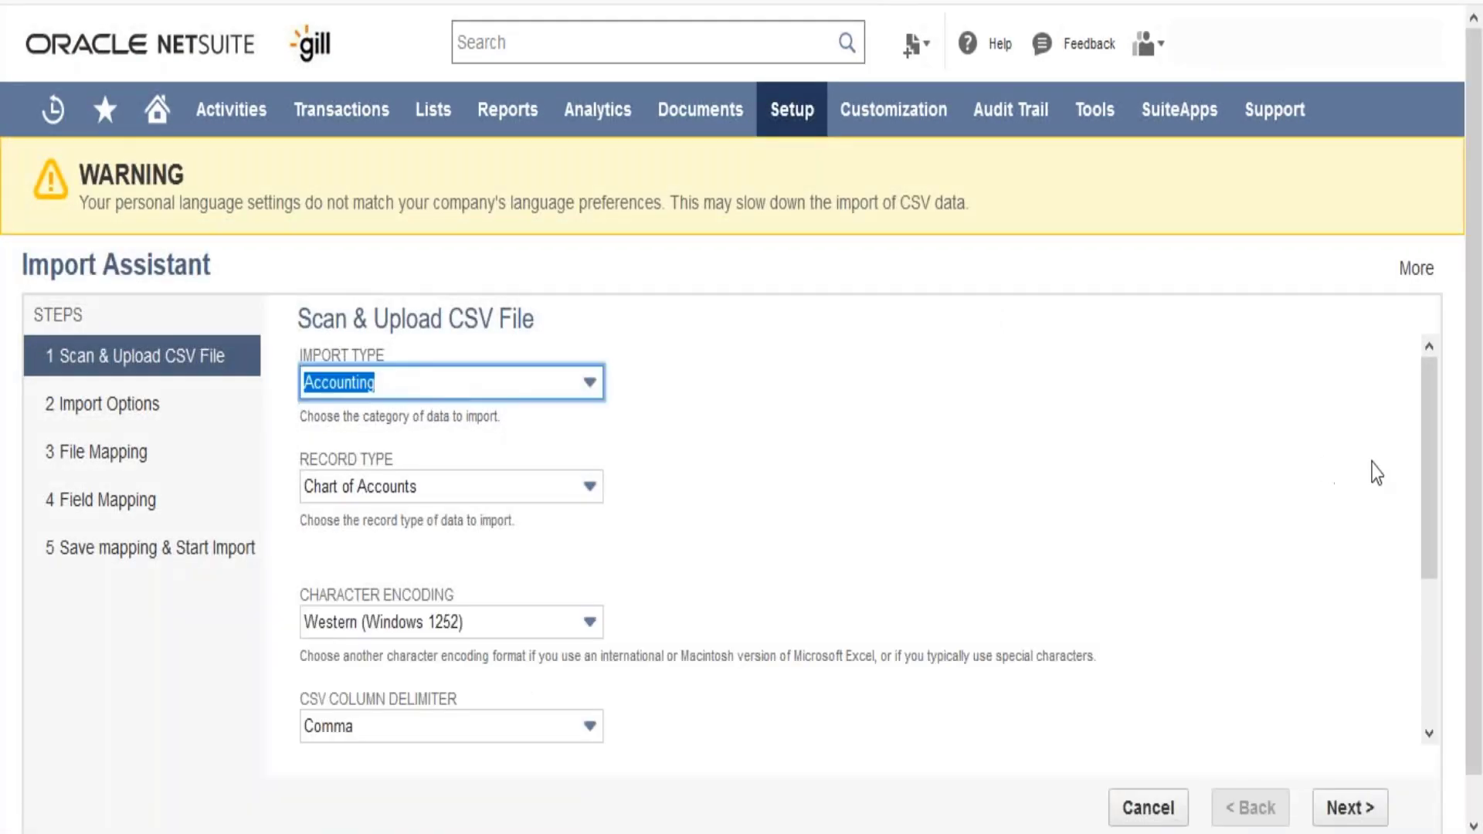
- Choose Test Csv from the Downloads folder as the single file to upload and continue to the import options
left_click_drag(1430, 496, 1430, 639)
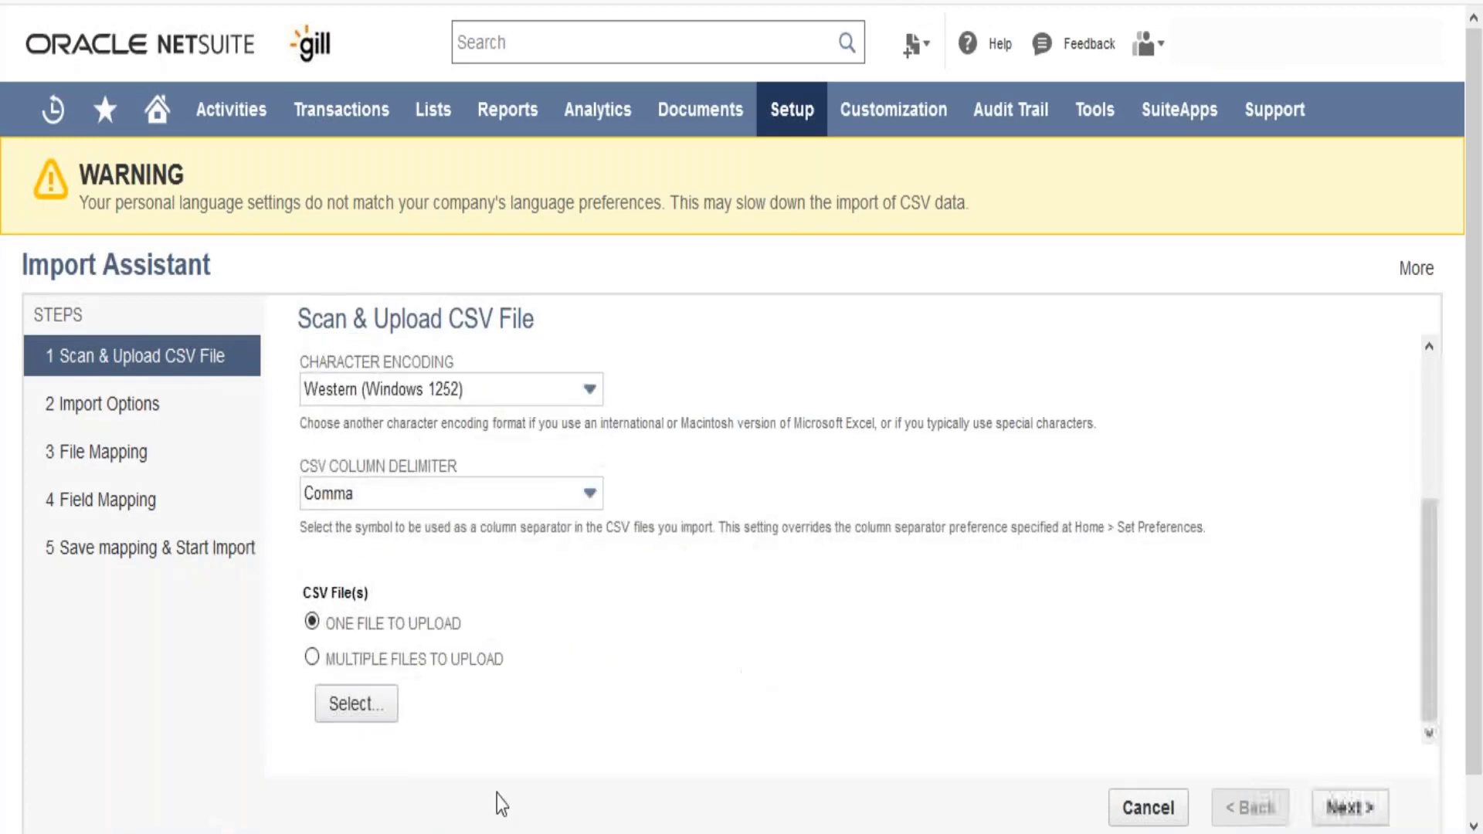
left_click(362, 707)
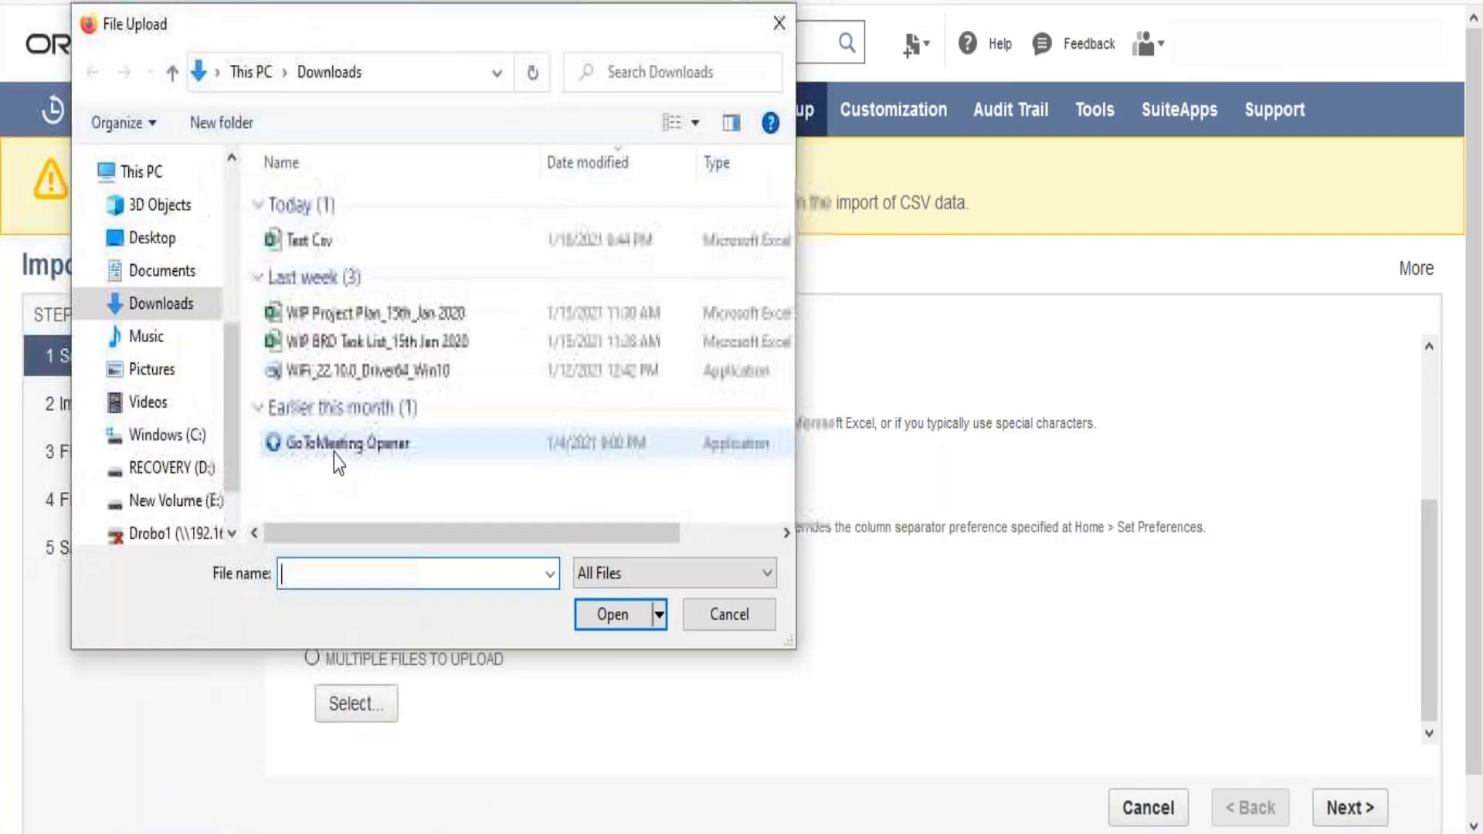
left_click(308, 241)
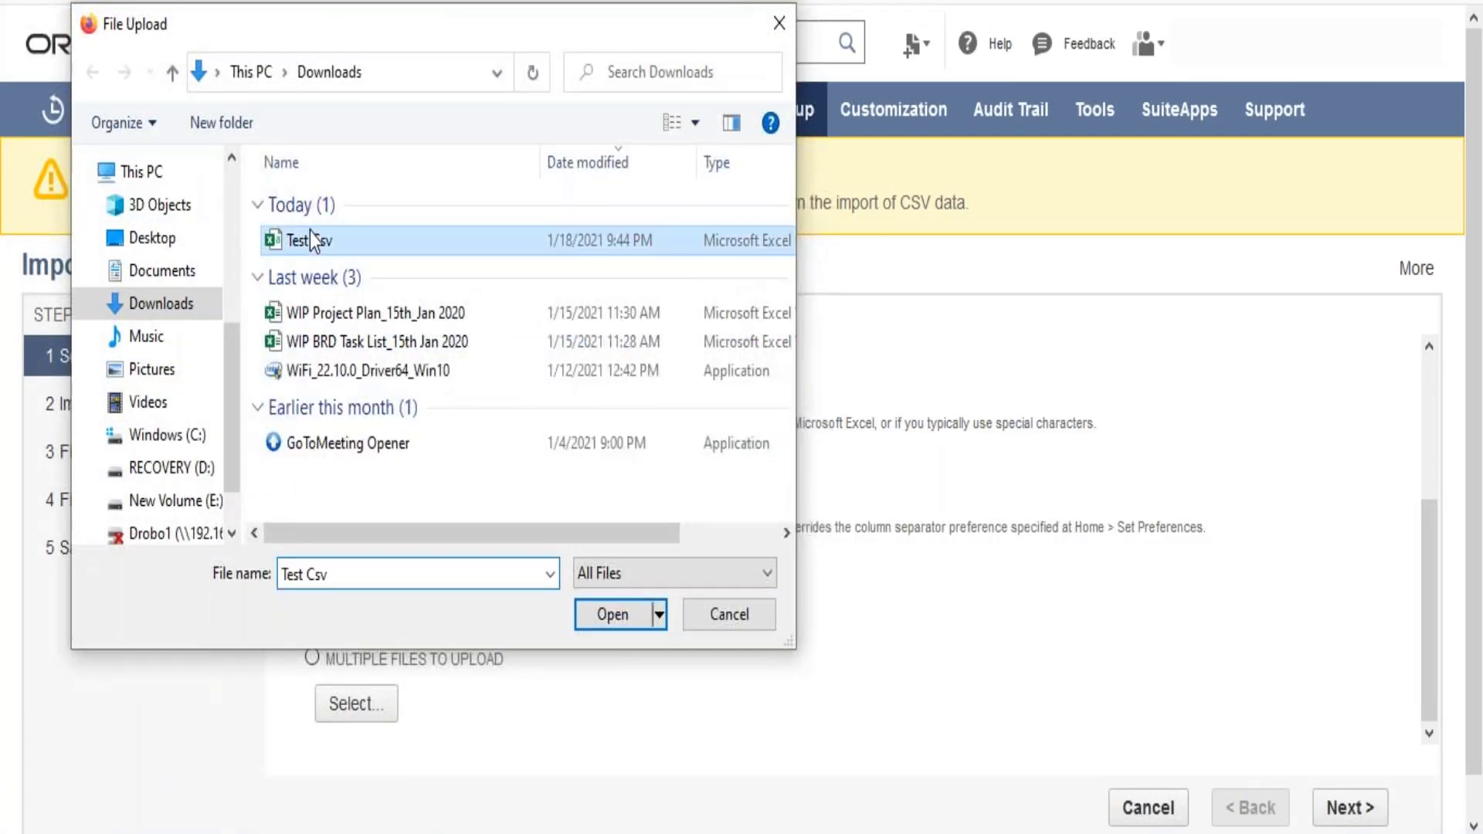
left_click(612, 622)
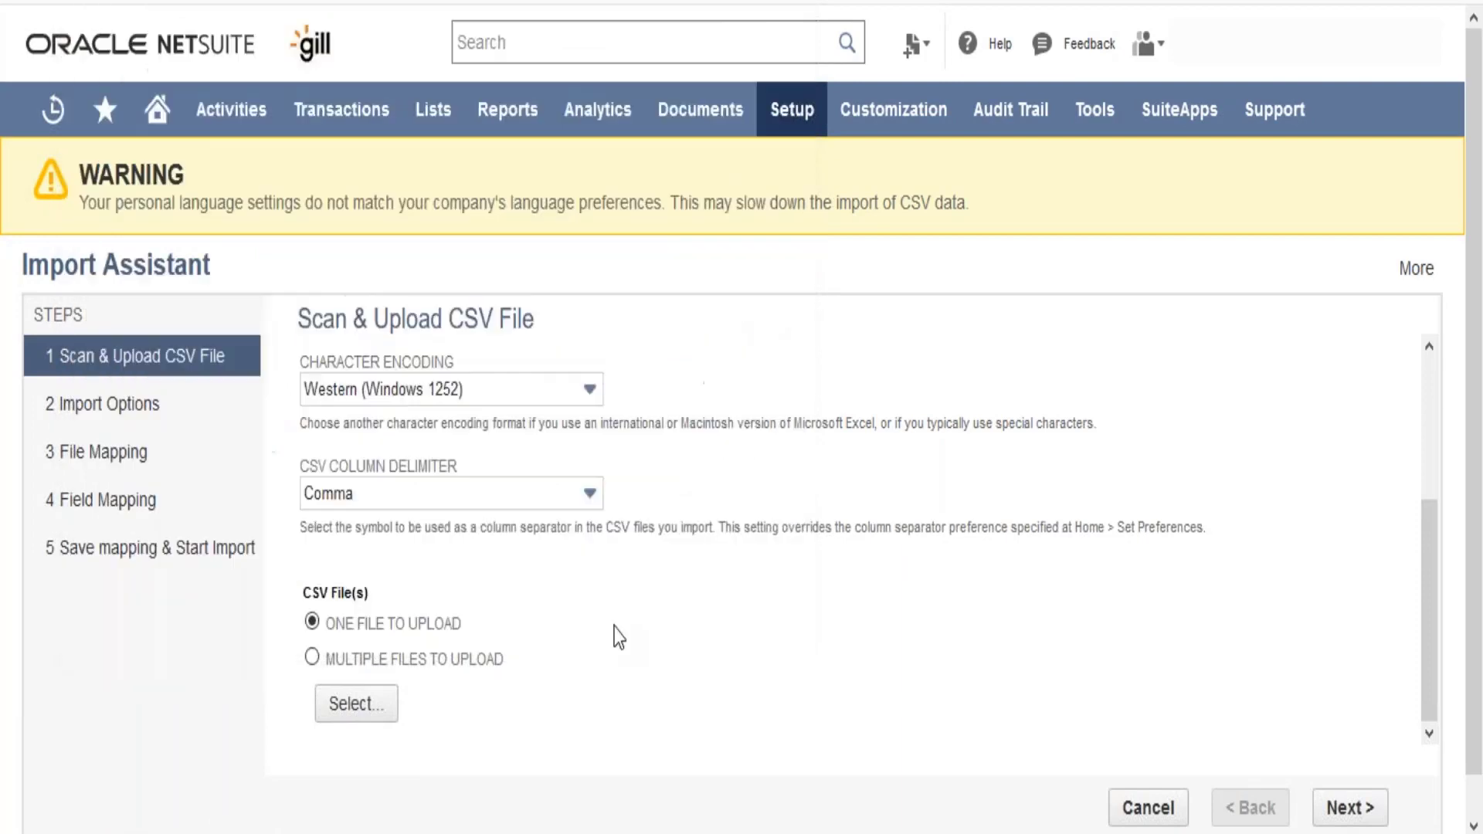
left_click(1340, 808)
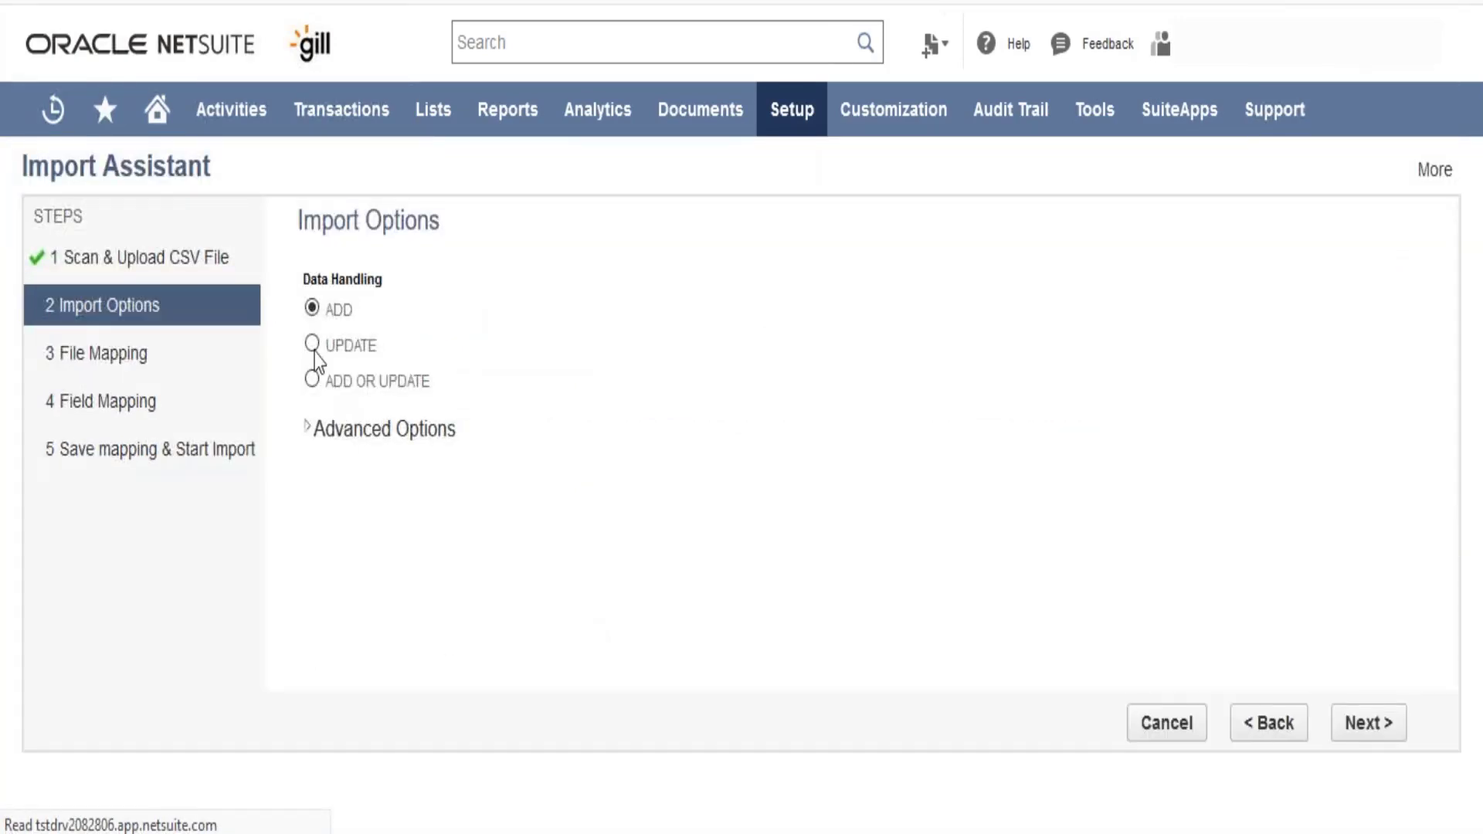
- Set the data handling to Update and add Account : Internal ID to the first row of the field mapping
left_click(313, 346)
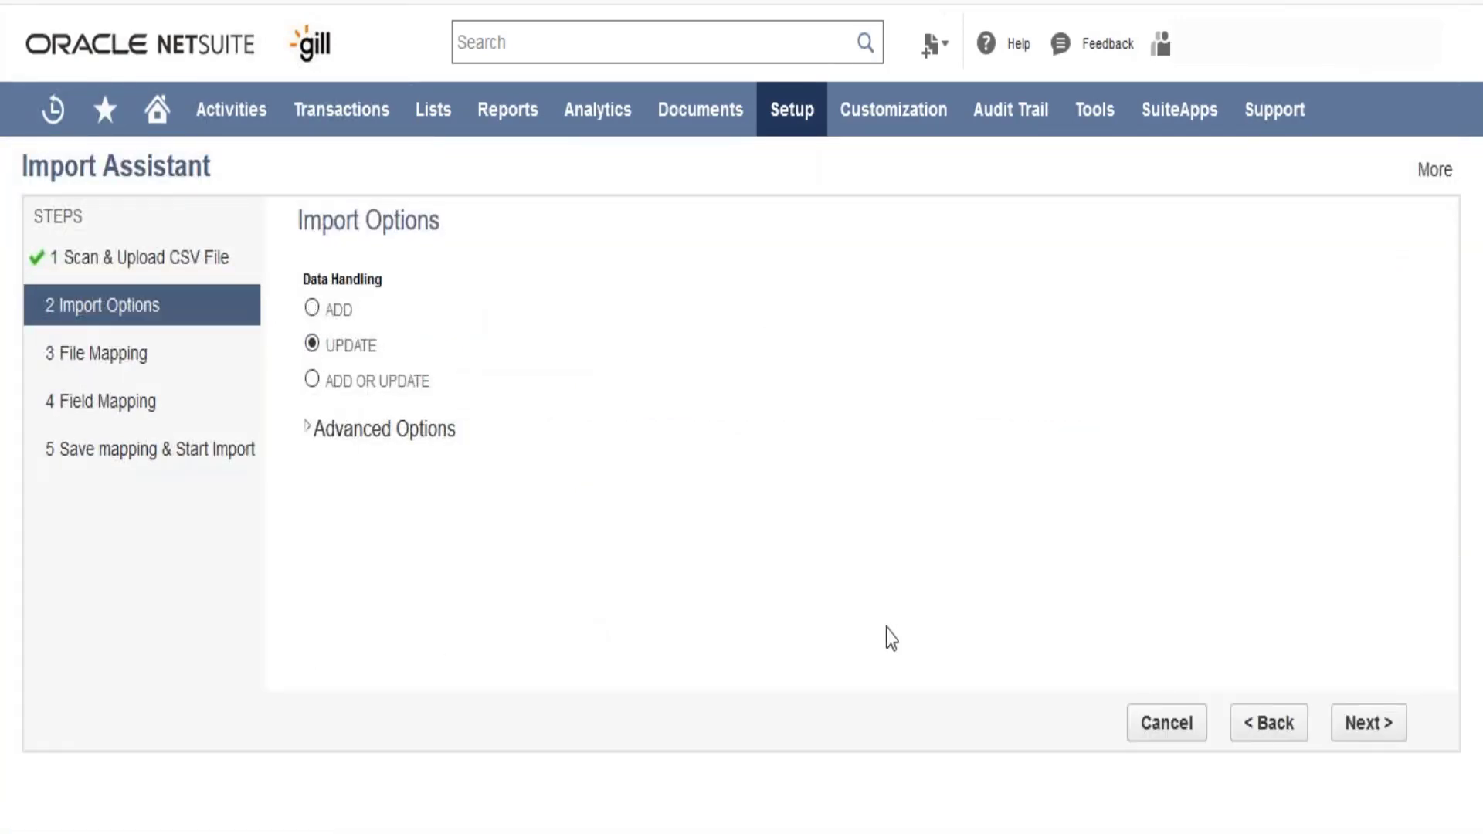
left_click(1354, 741)
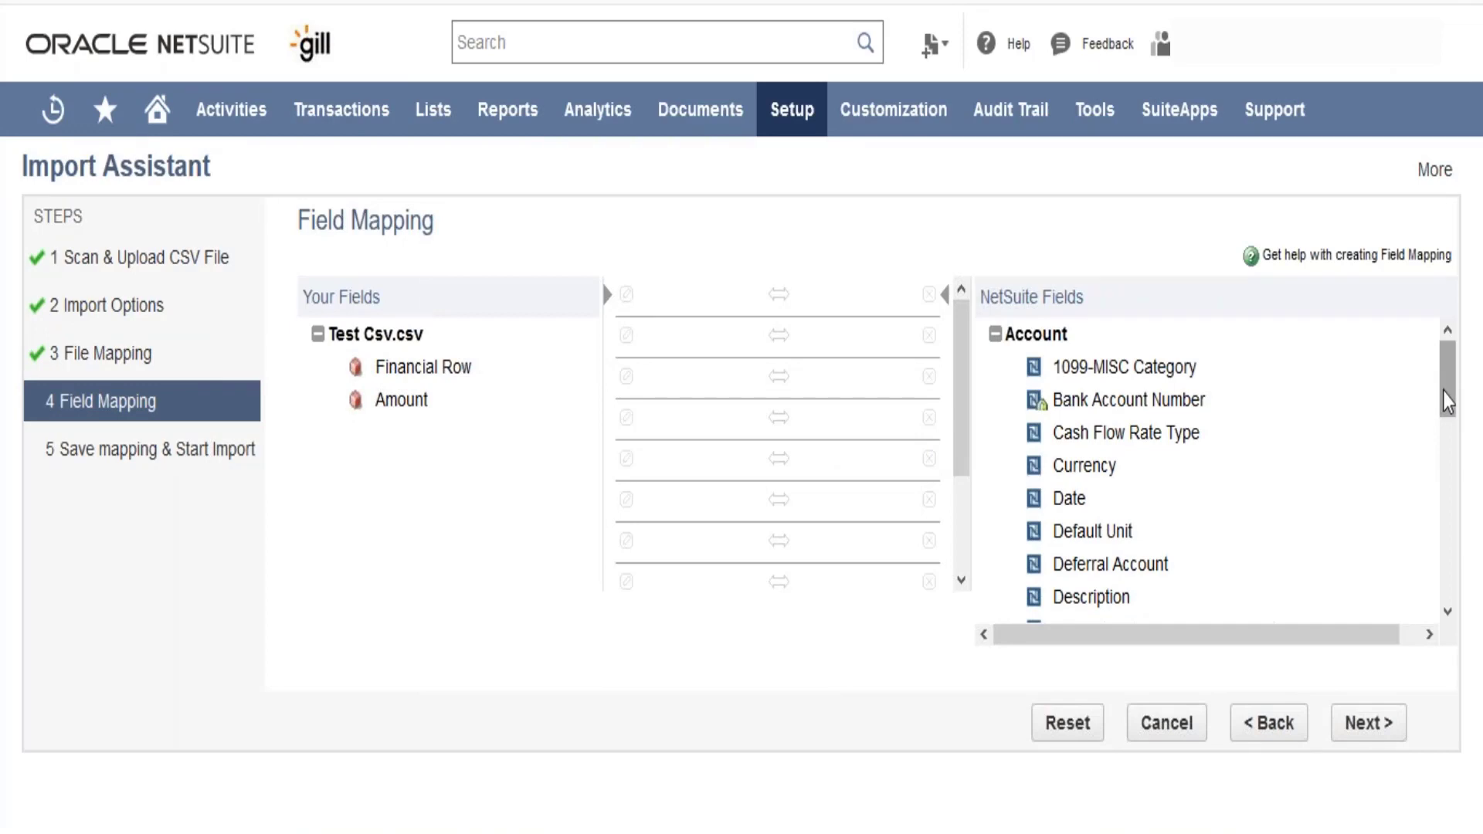
left_click_drag(1448, 400, 1449, 456)
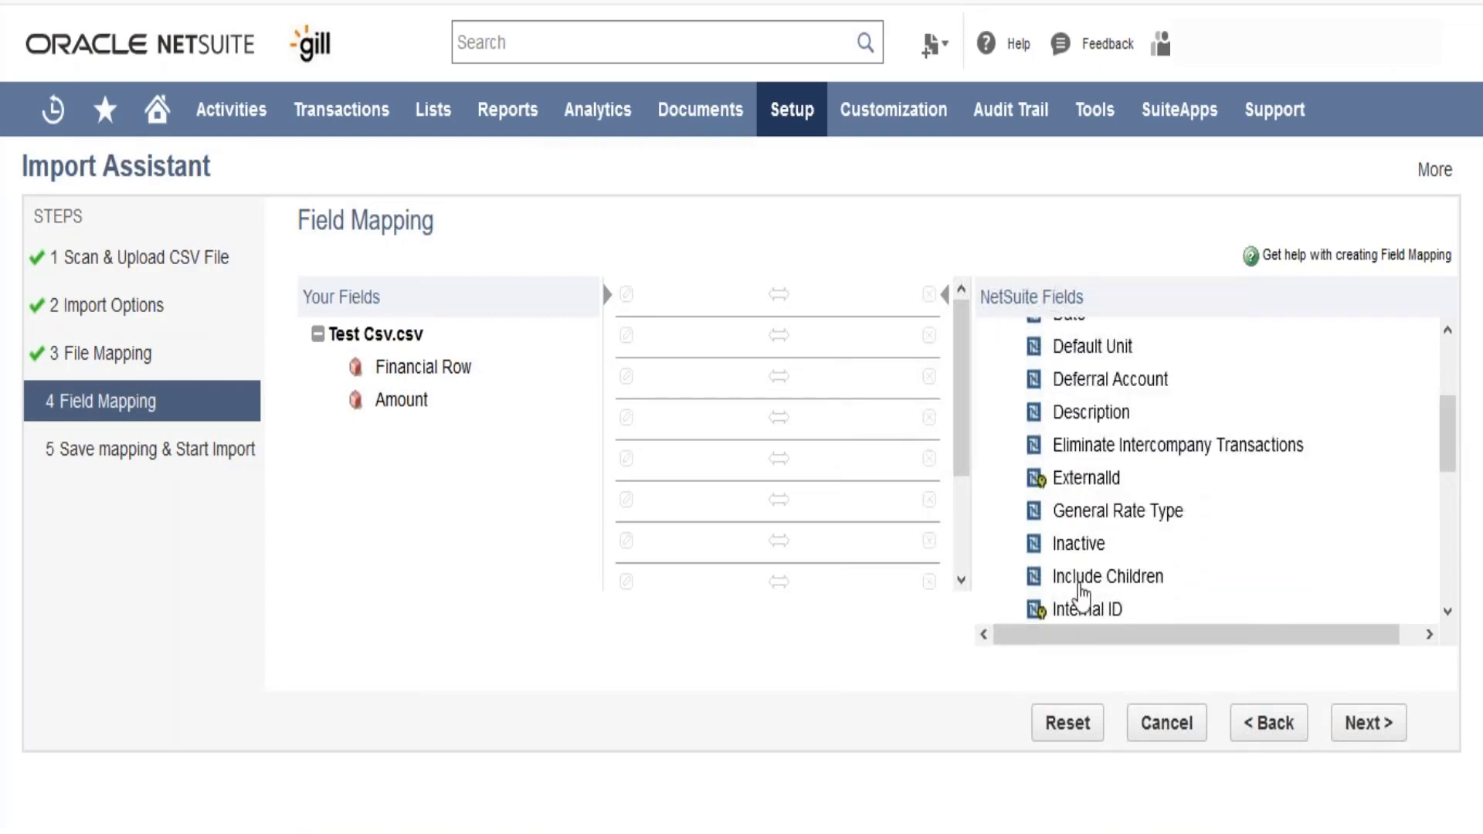
left_click_drag(1082, 612, 722, 299)
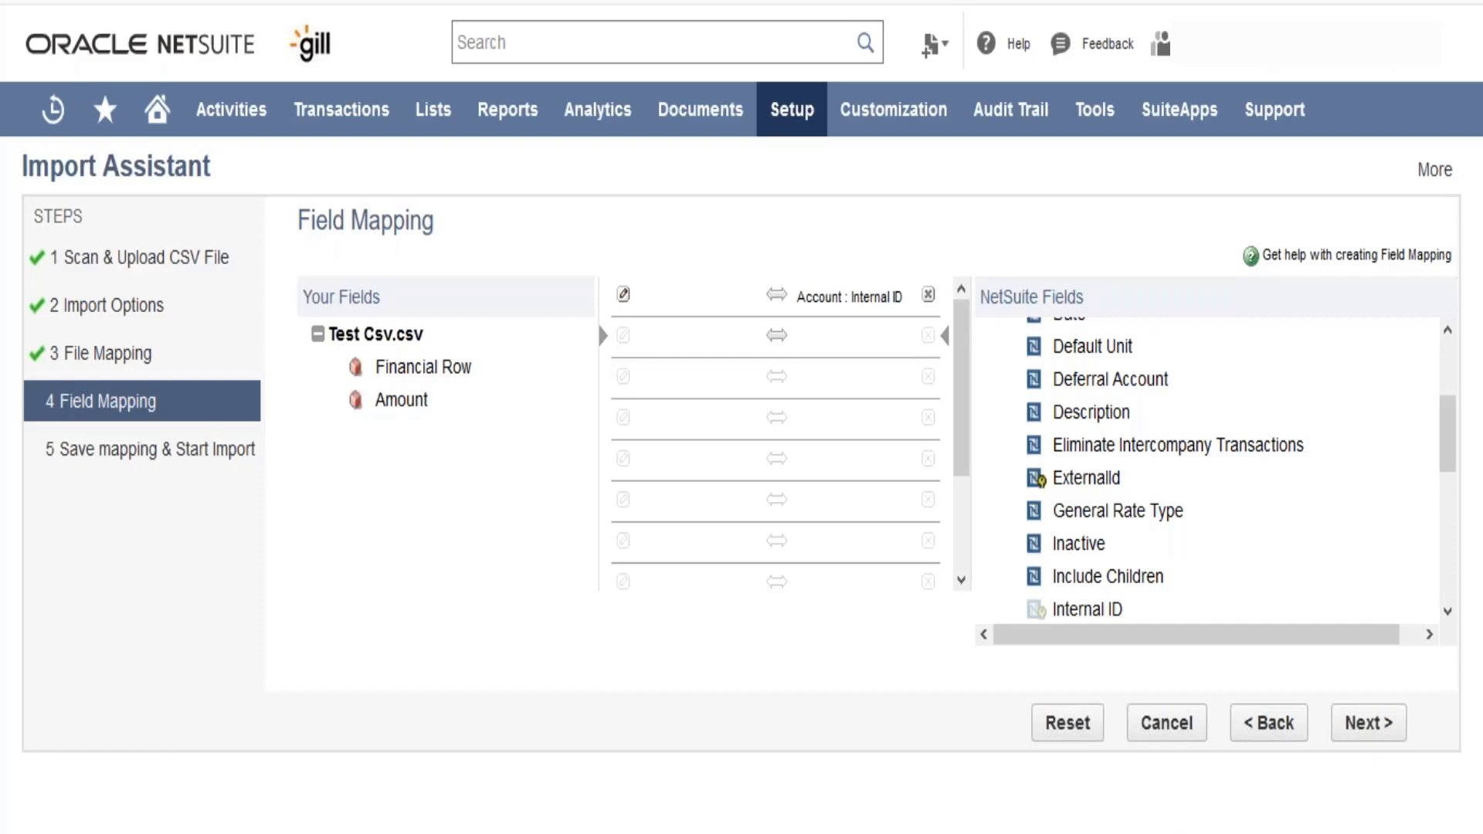
- Open the list of saved CSV imports and view the field map of Test Customer Upload
mouse_move(801, 125)
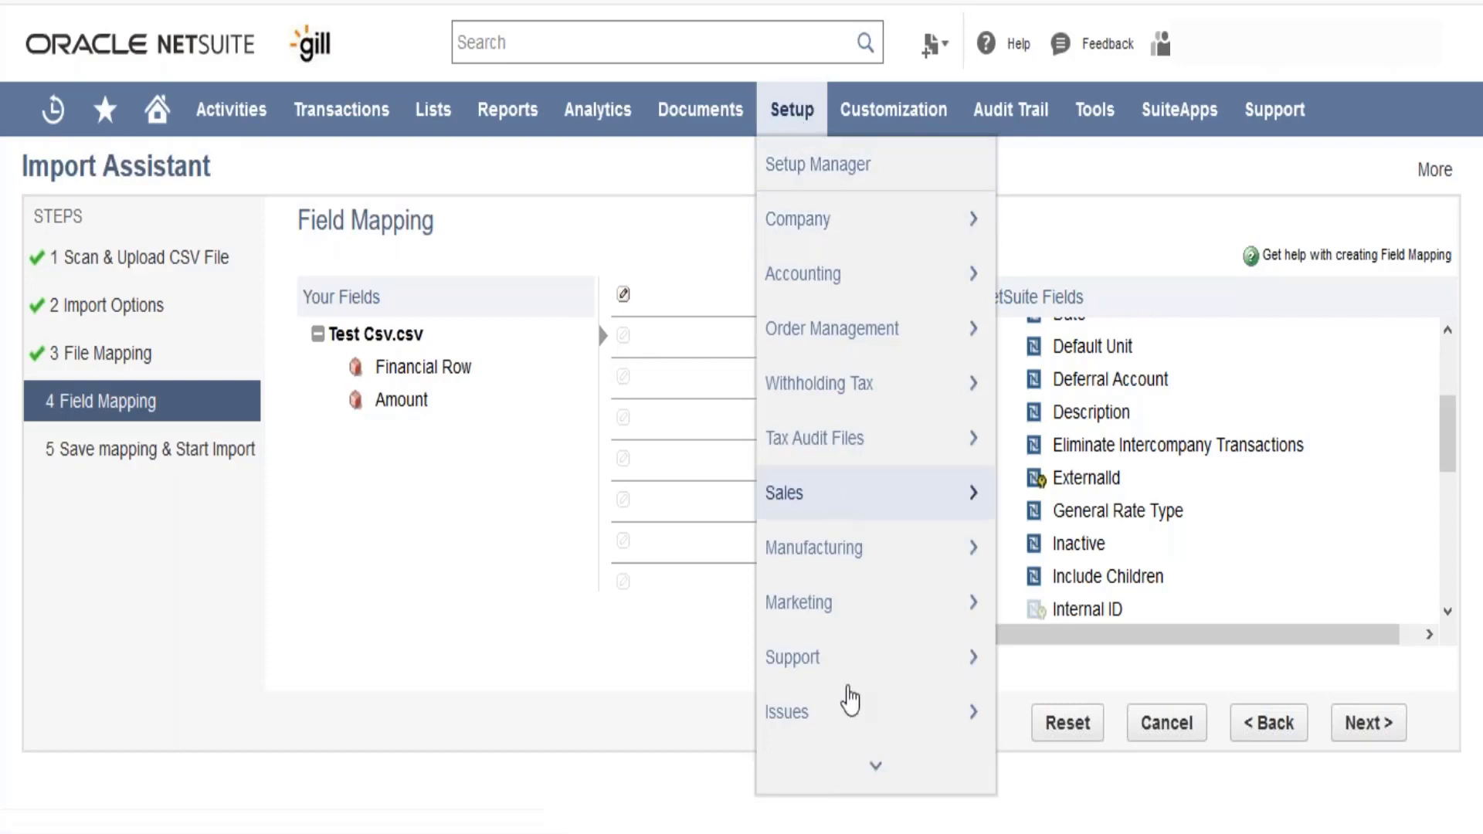
mouse_move(850, 715)
mouse_move(855, 772)
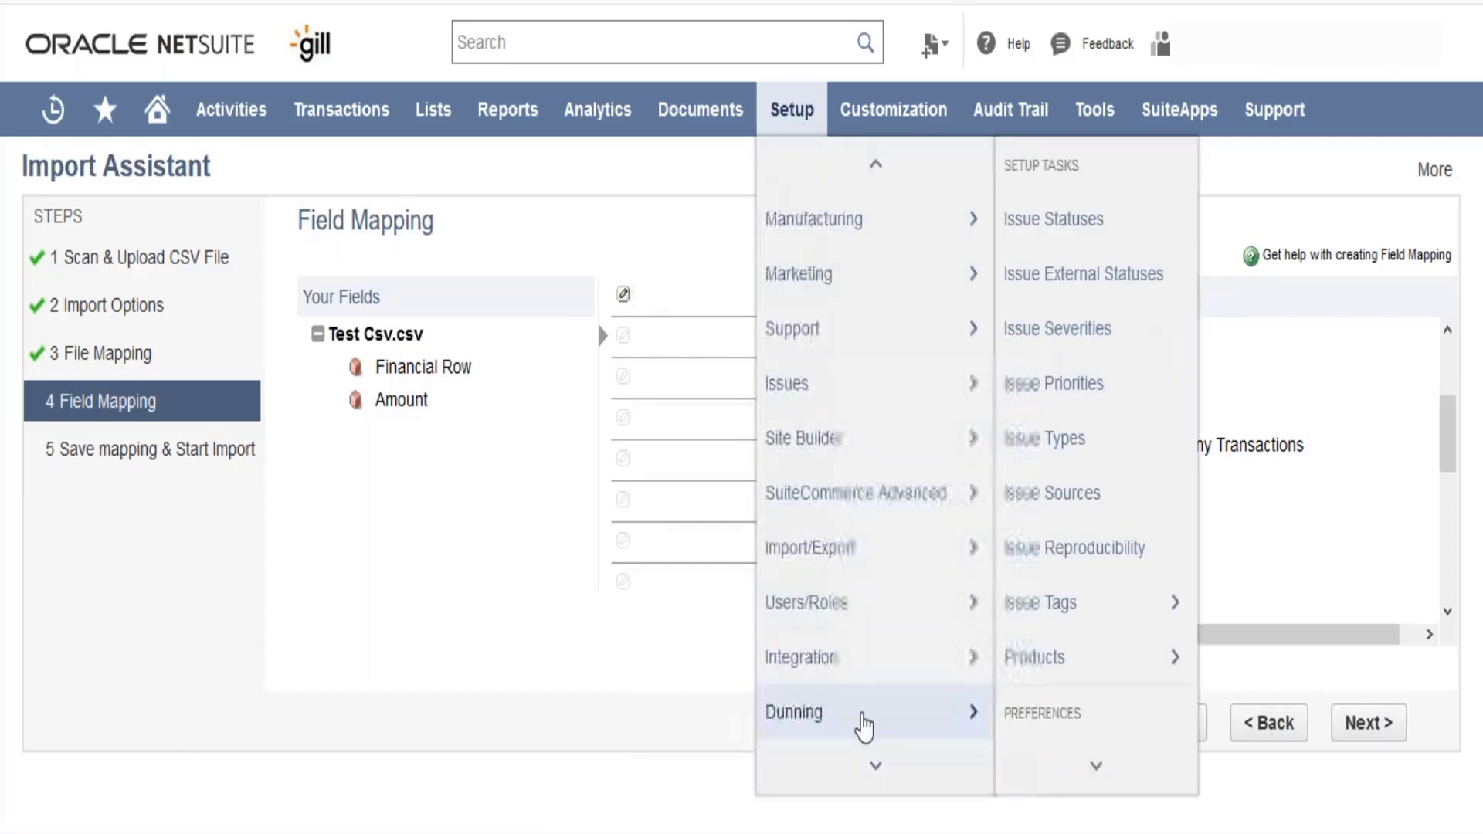
mouse_move(892, 540)
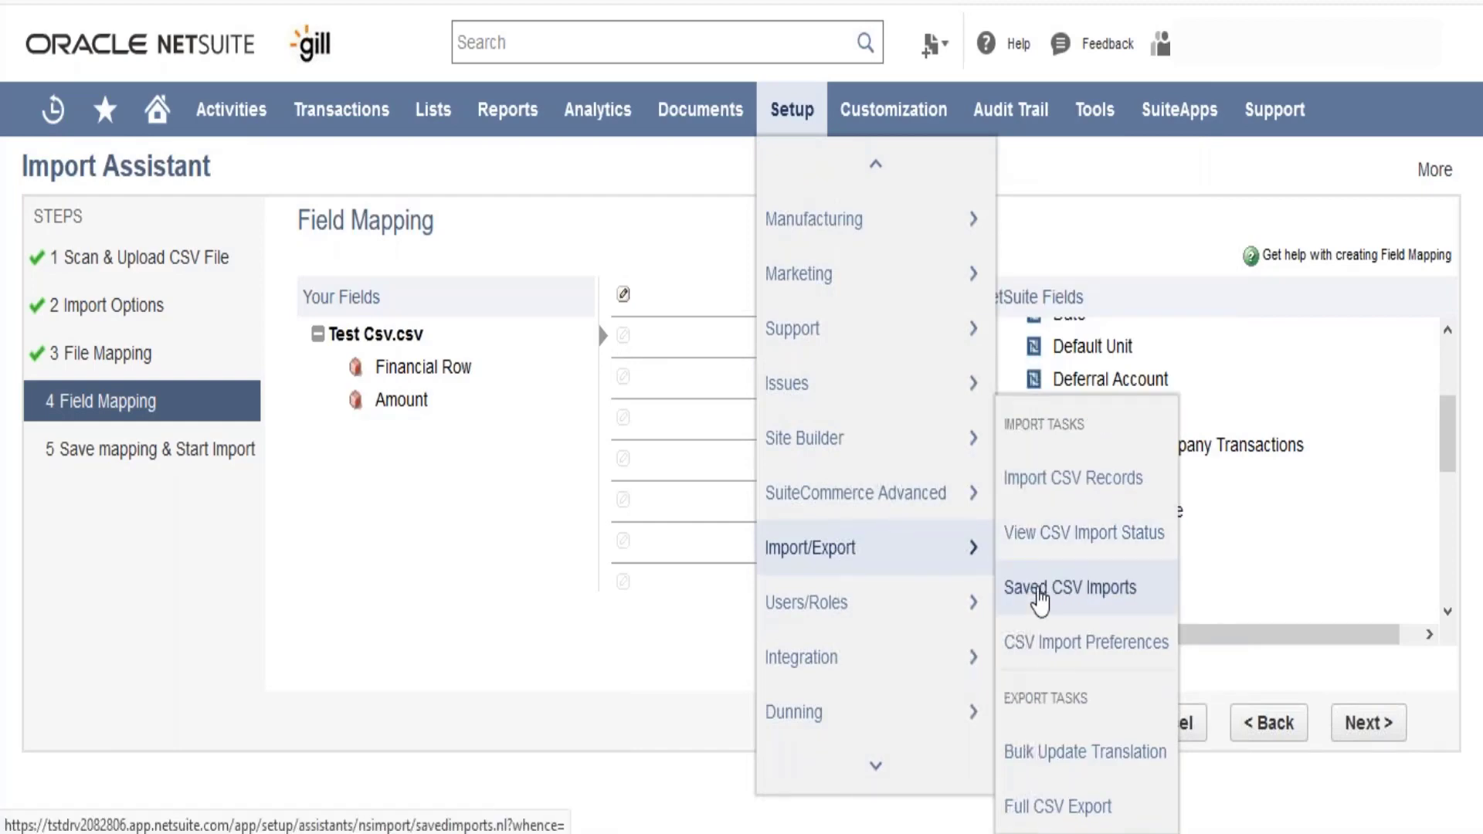
left_click(1039, 591)
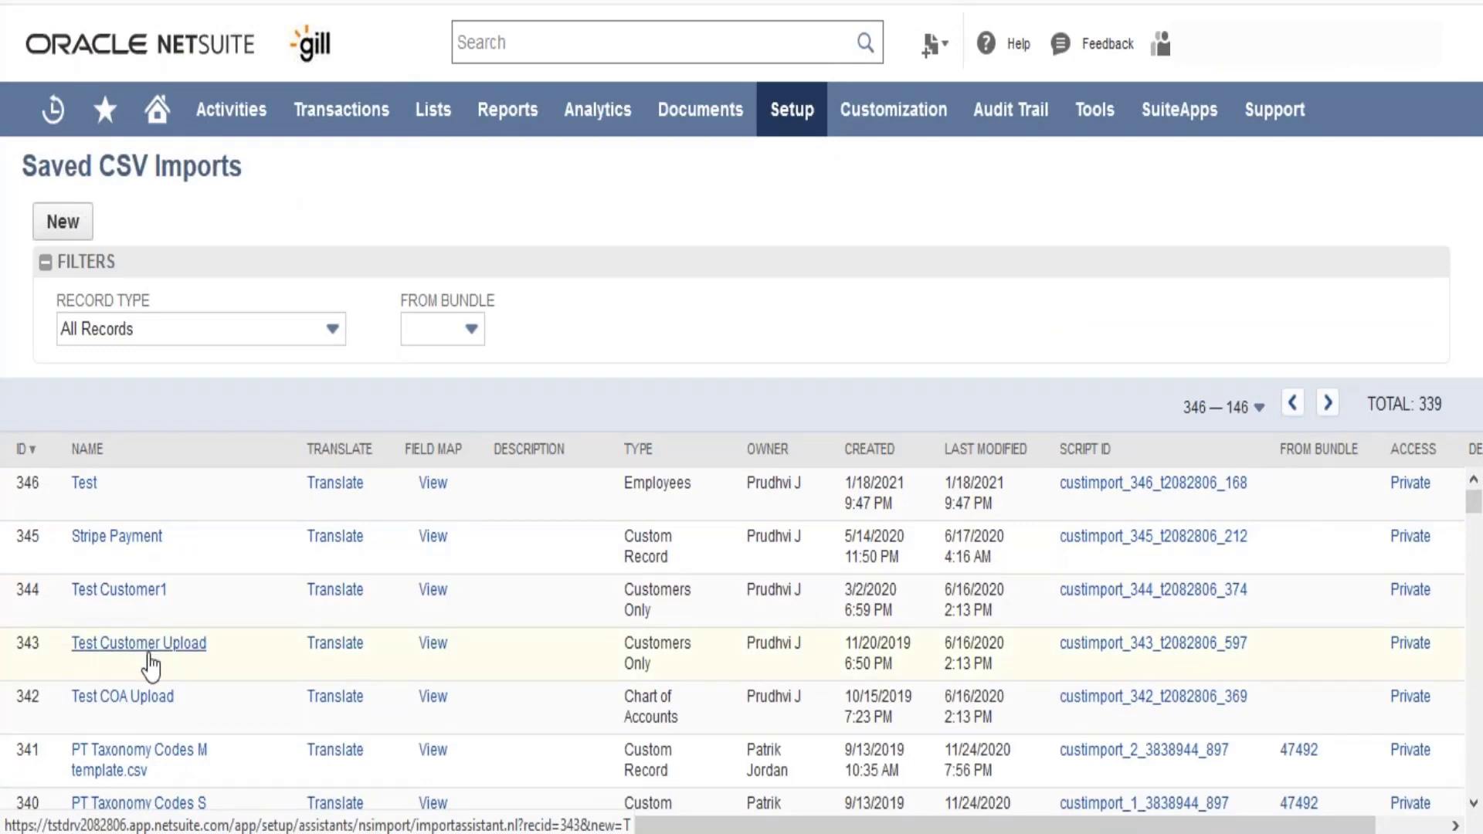
left_click(437, 645)
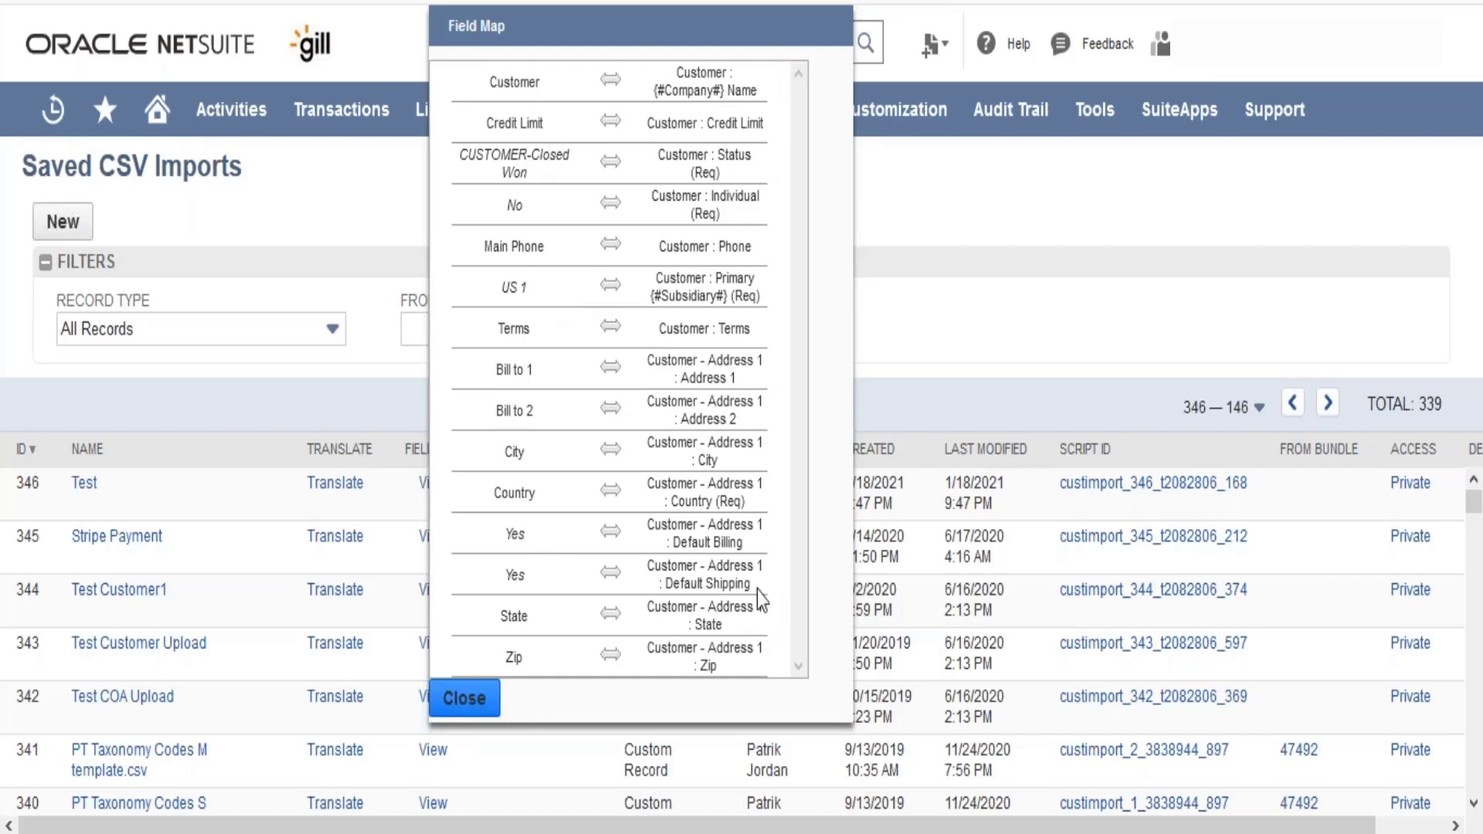
left_click(462, 701)
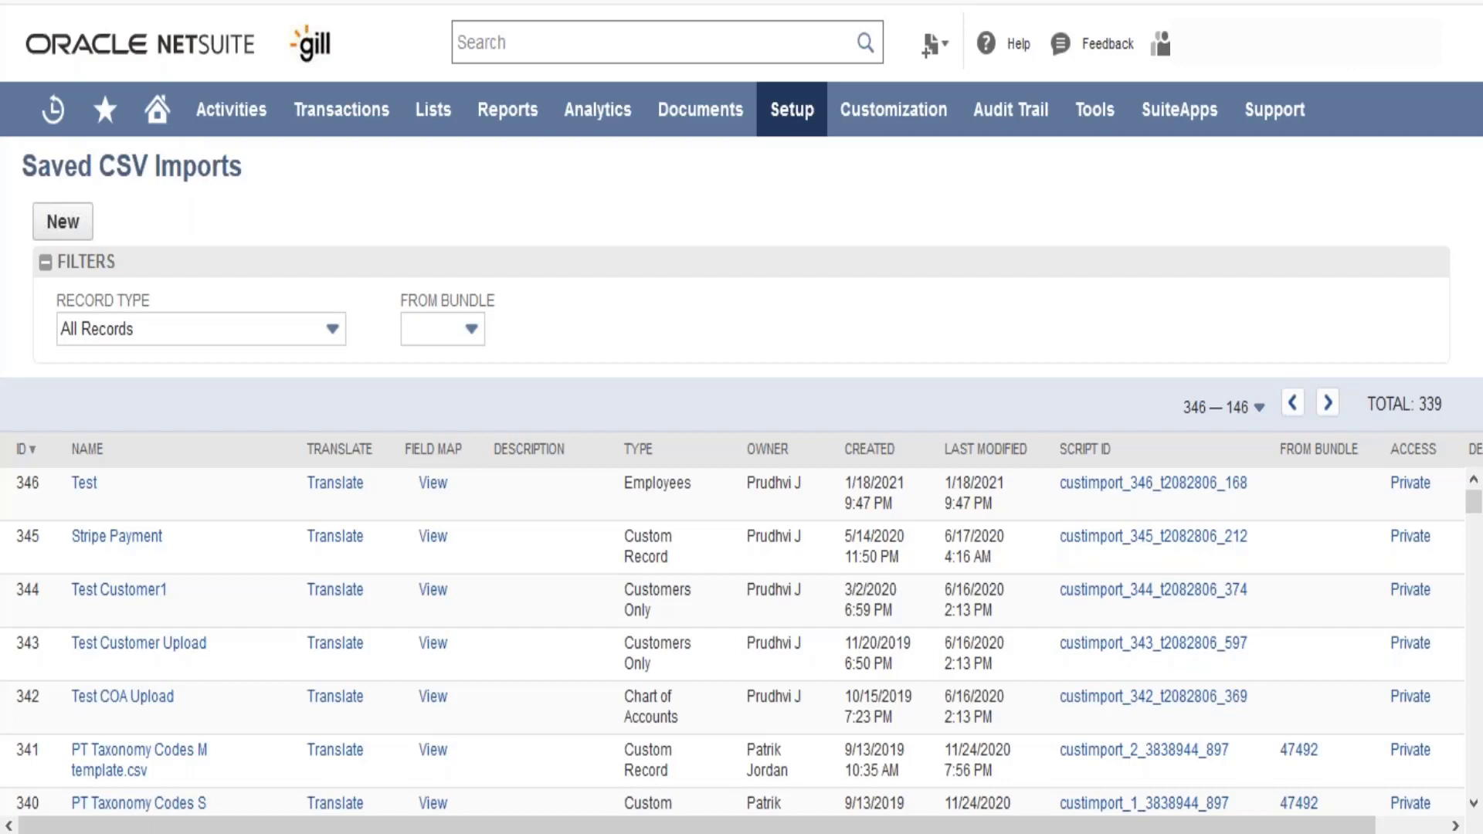
key("XF86AudioRaiseVolume")
mouse_move(432, 109)
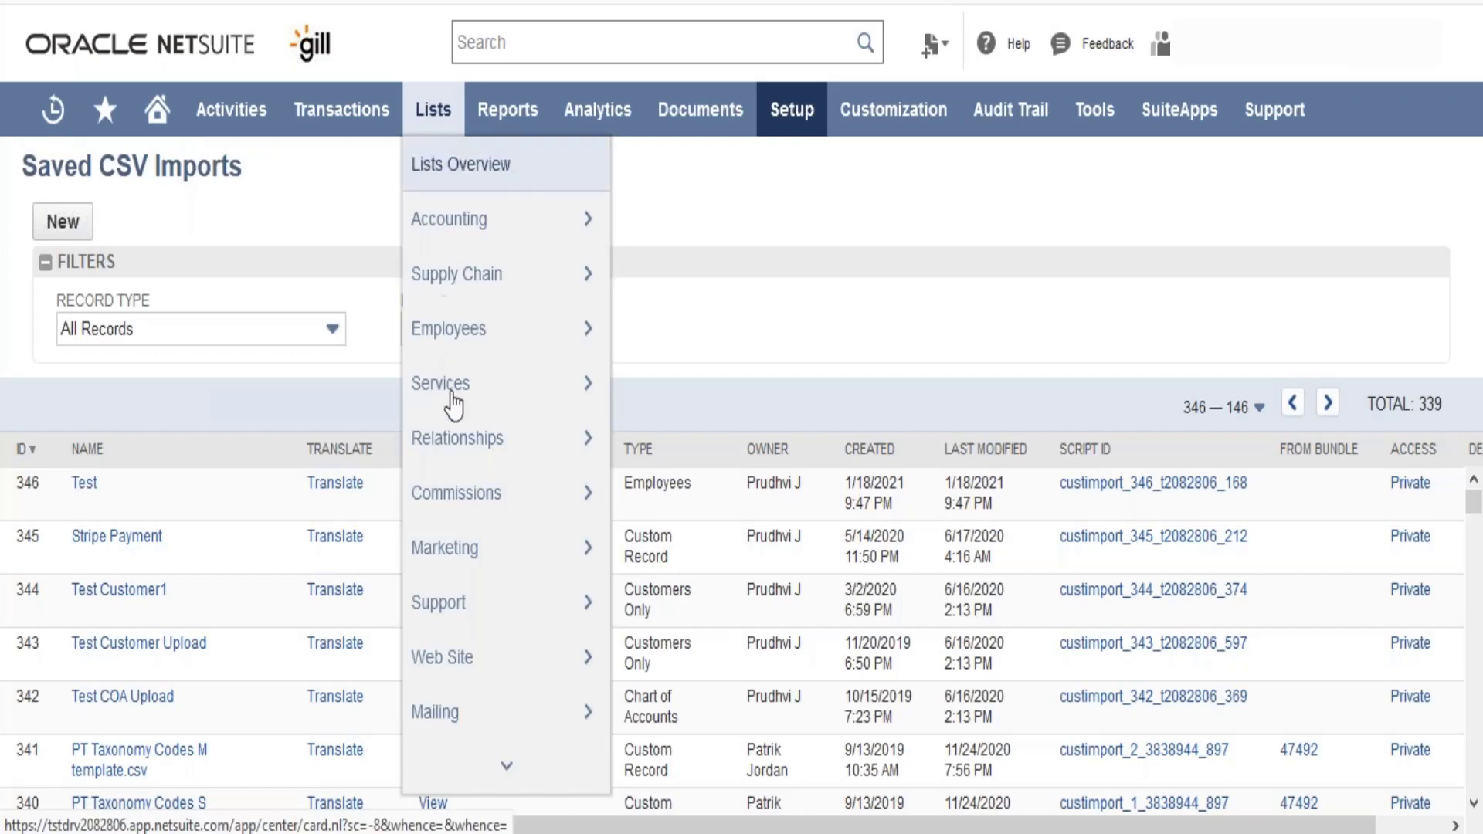
mouse_move(480, 780)
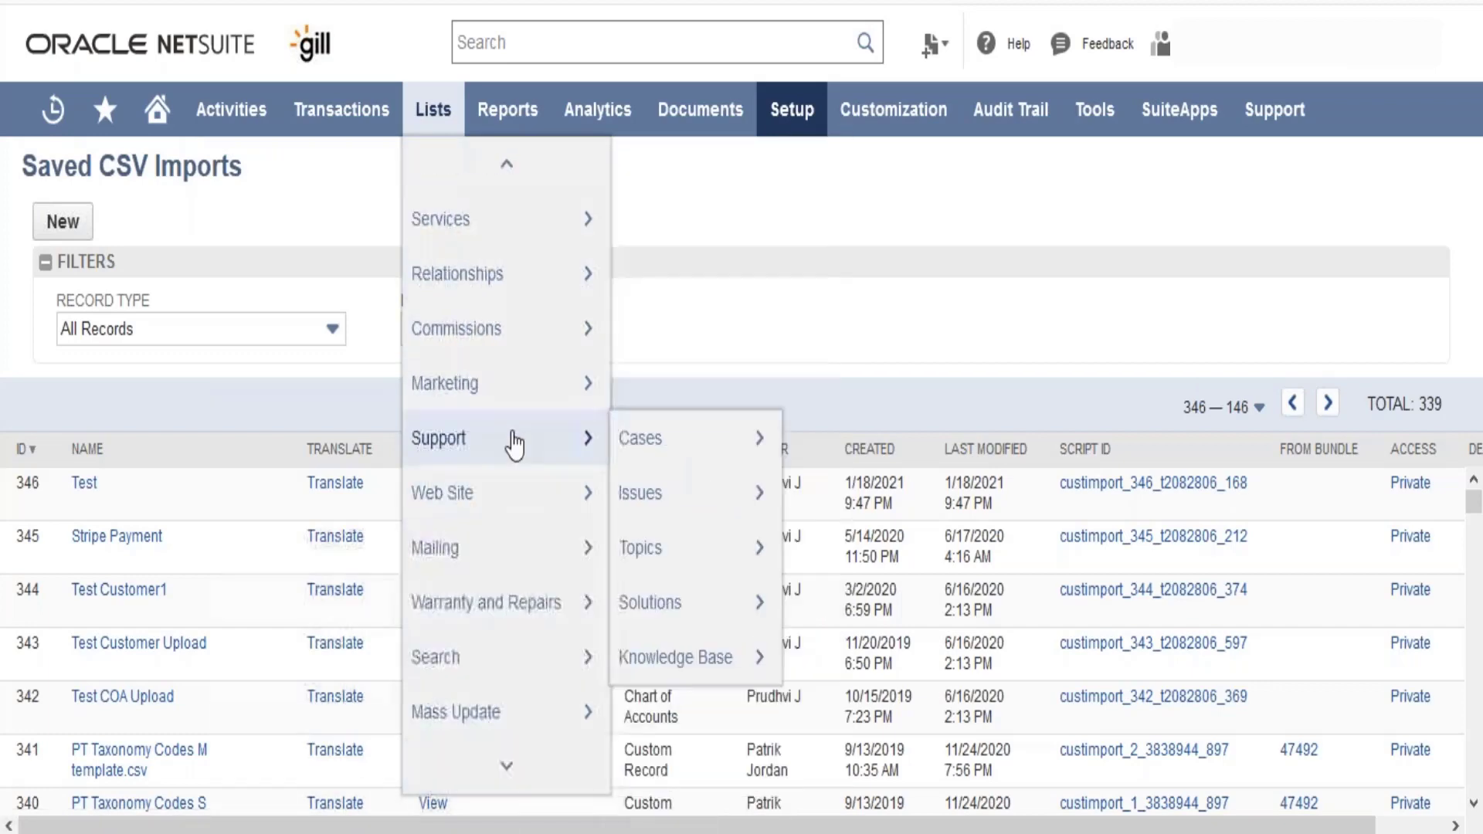
mouse_move(517, 222)
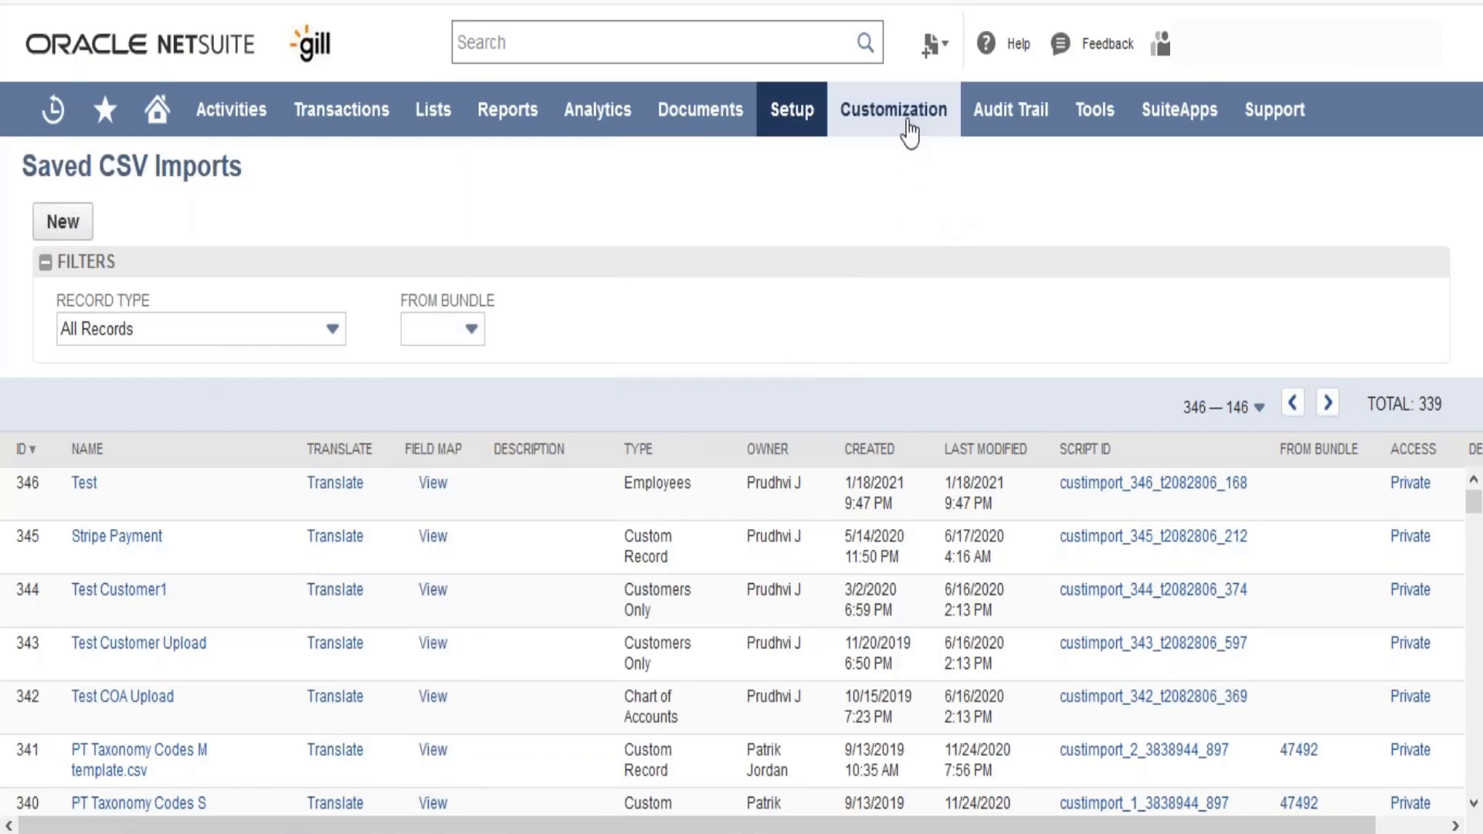
- Open the list of center tabs and open the Sales Centre's Transactions tab for editing
mouse_move(910, 132)
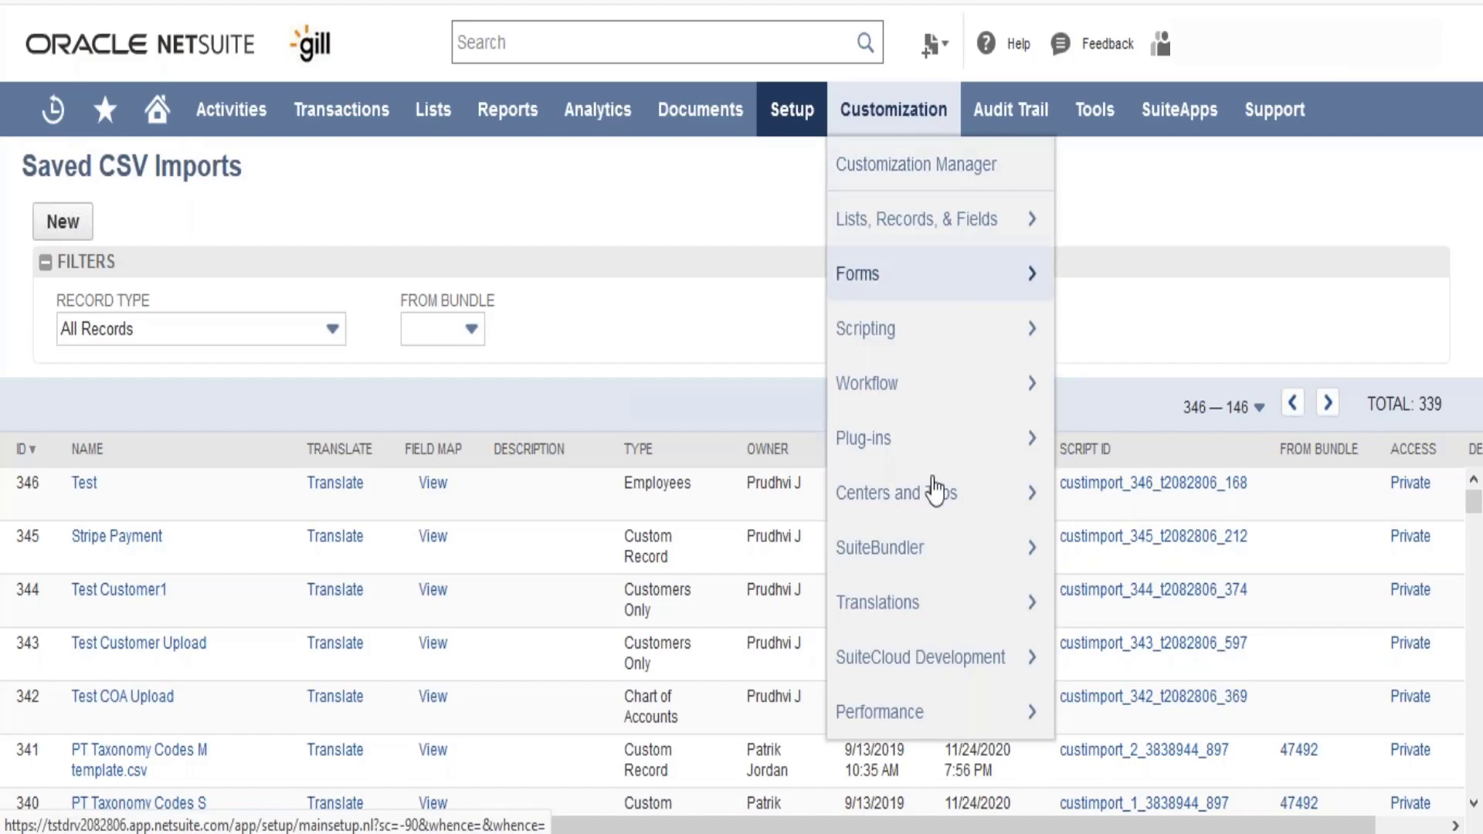
mouse_move(937, 511)
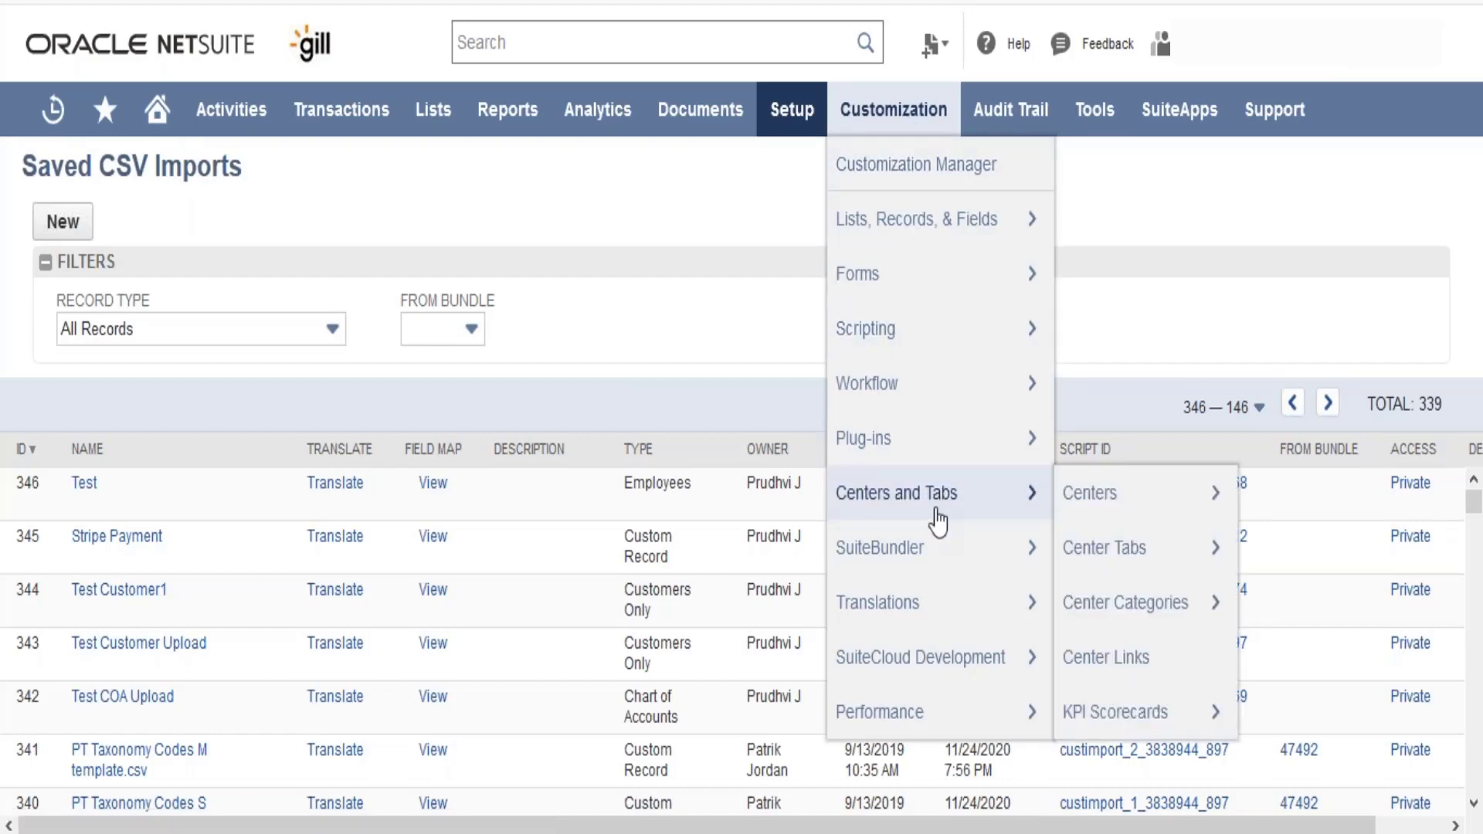
mouse_move(1082, 511)
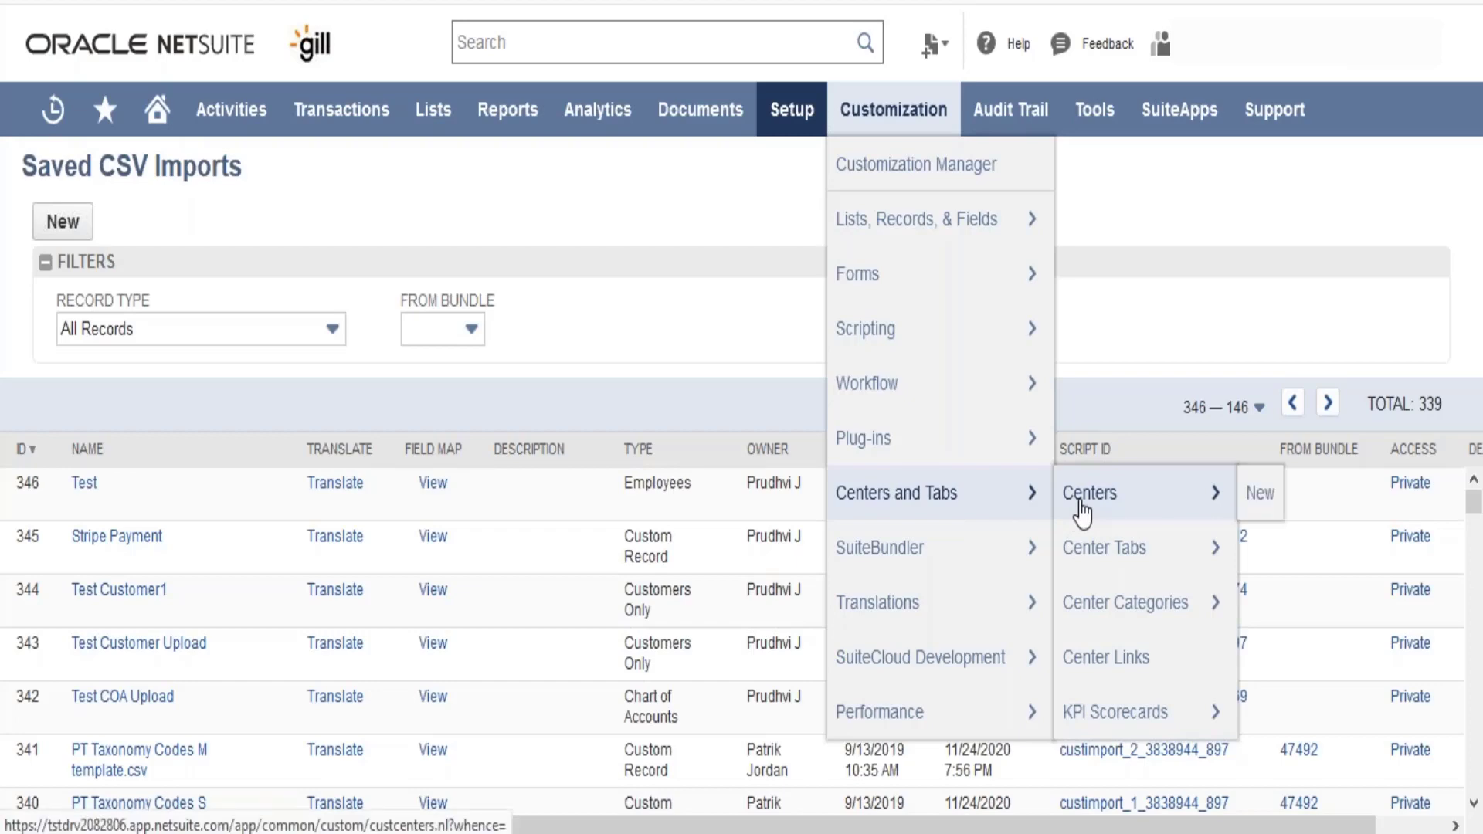
mouse_move(1099, 557)
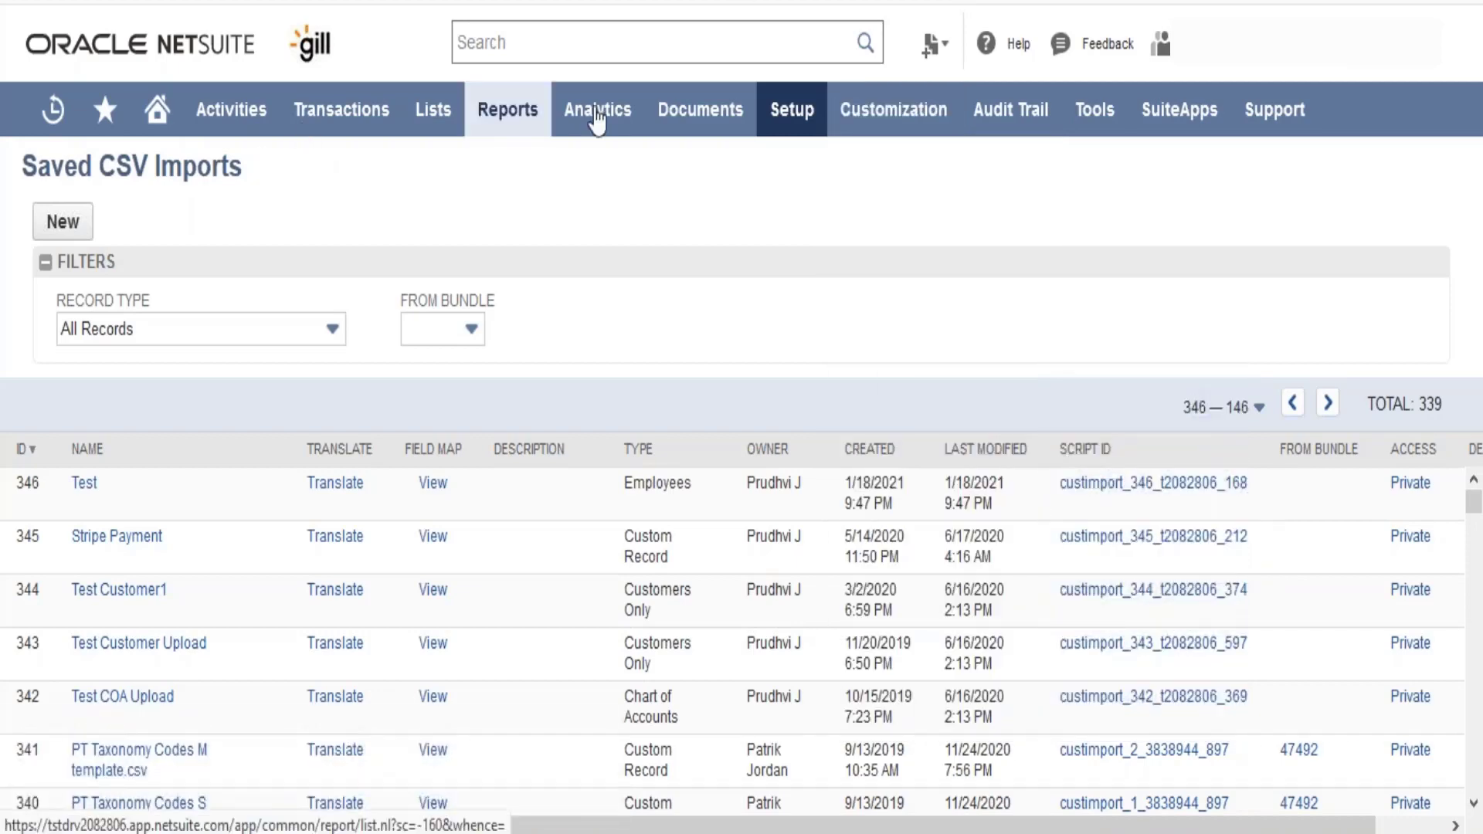
mouse_move(795, 128)
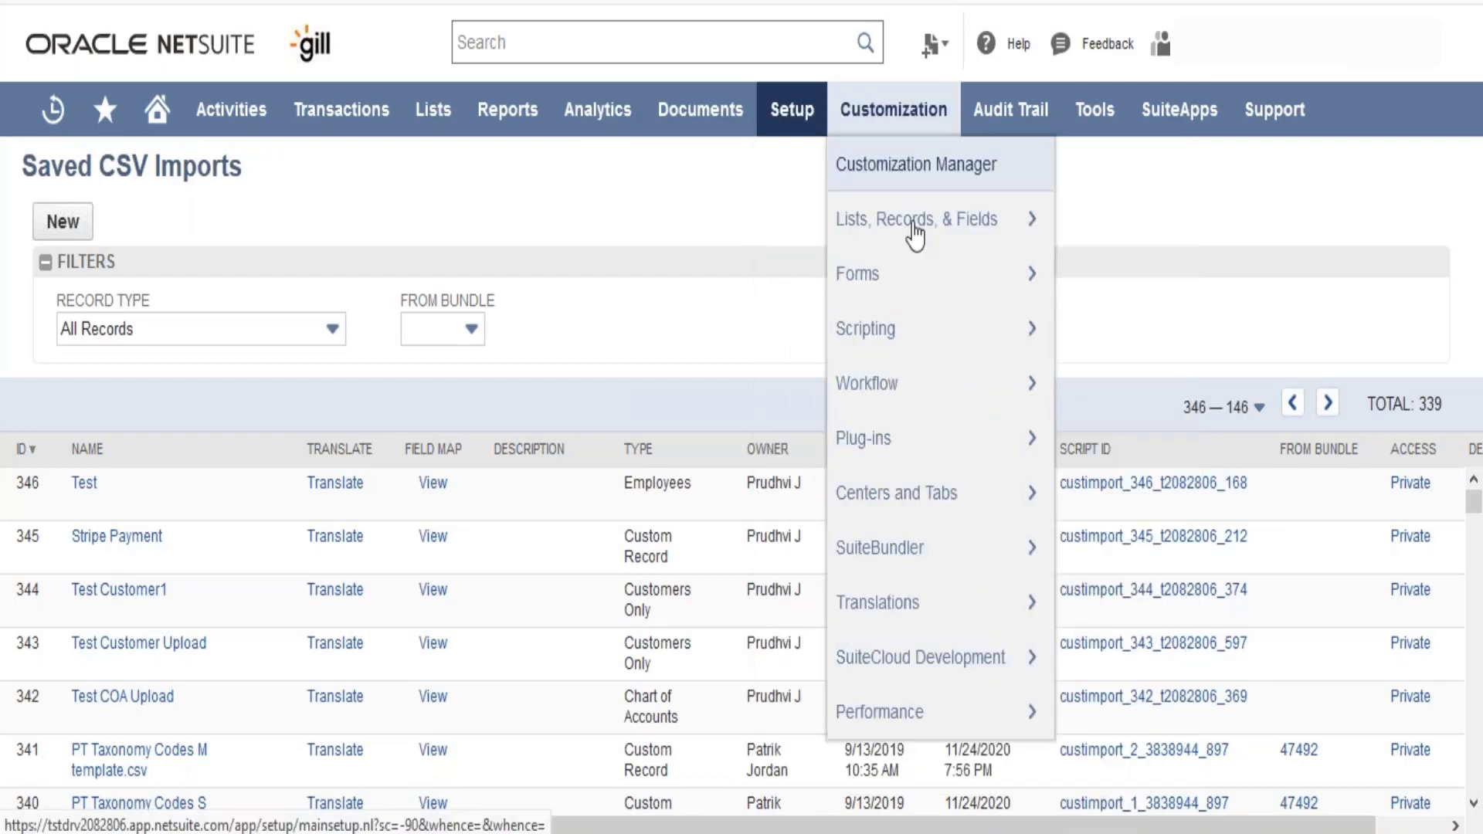
mouse_move(354, 124)
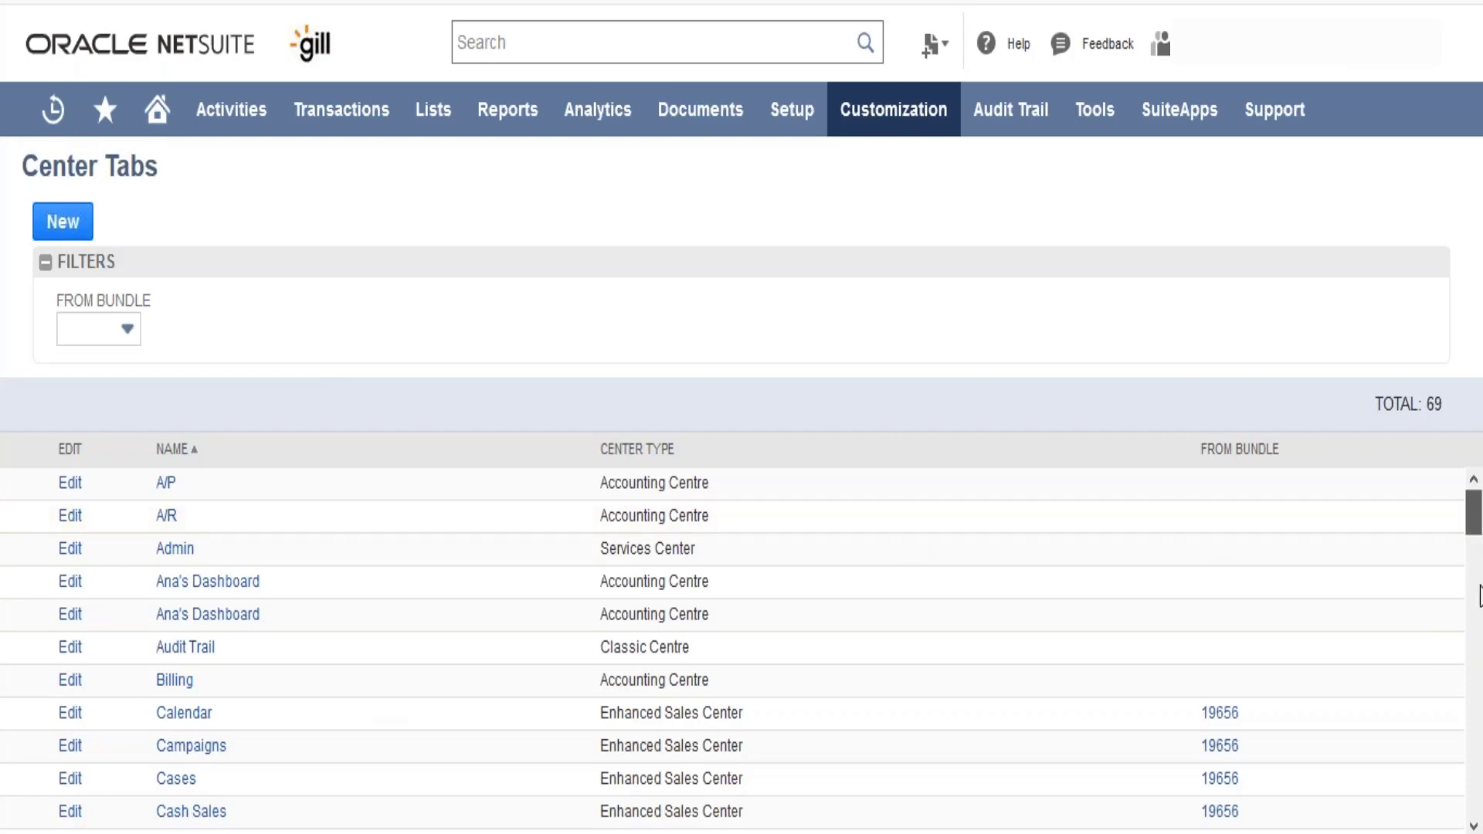
scroll(1478, 595, "down", 20)
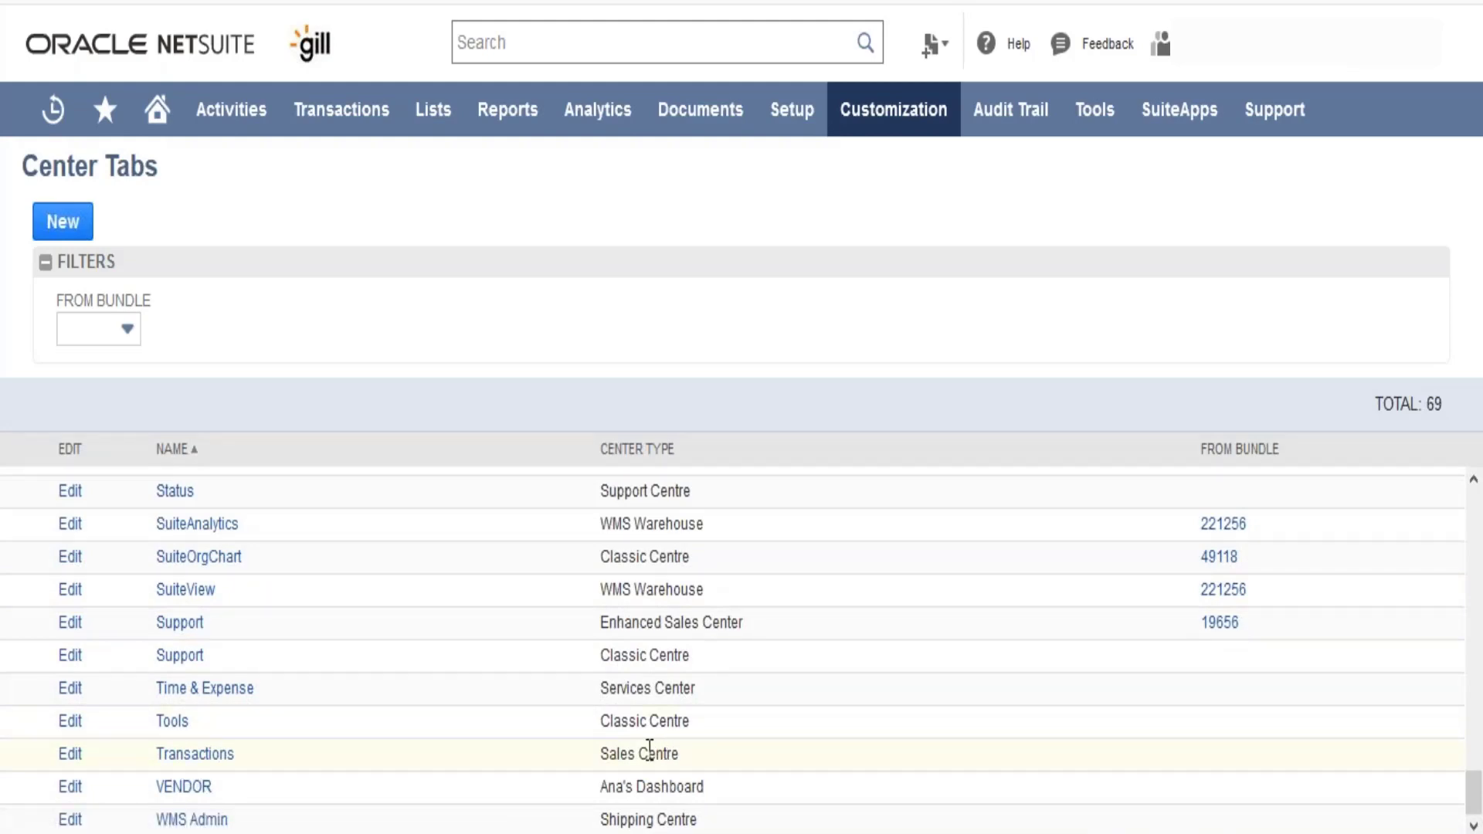
left_click(76, 755)
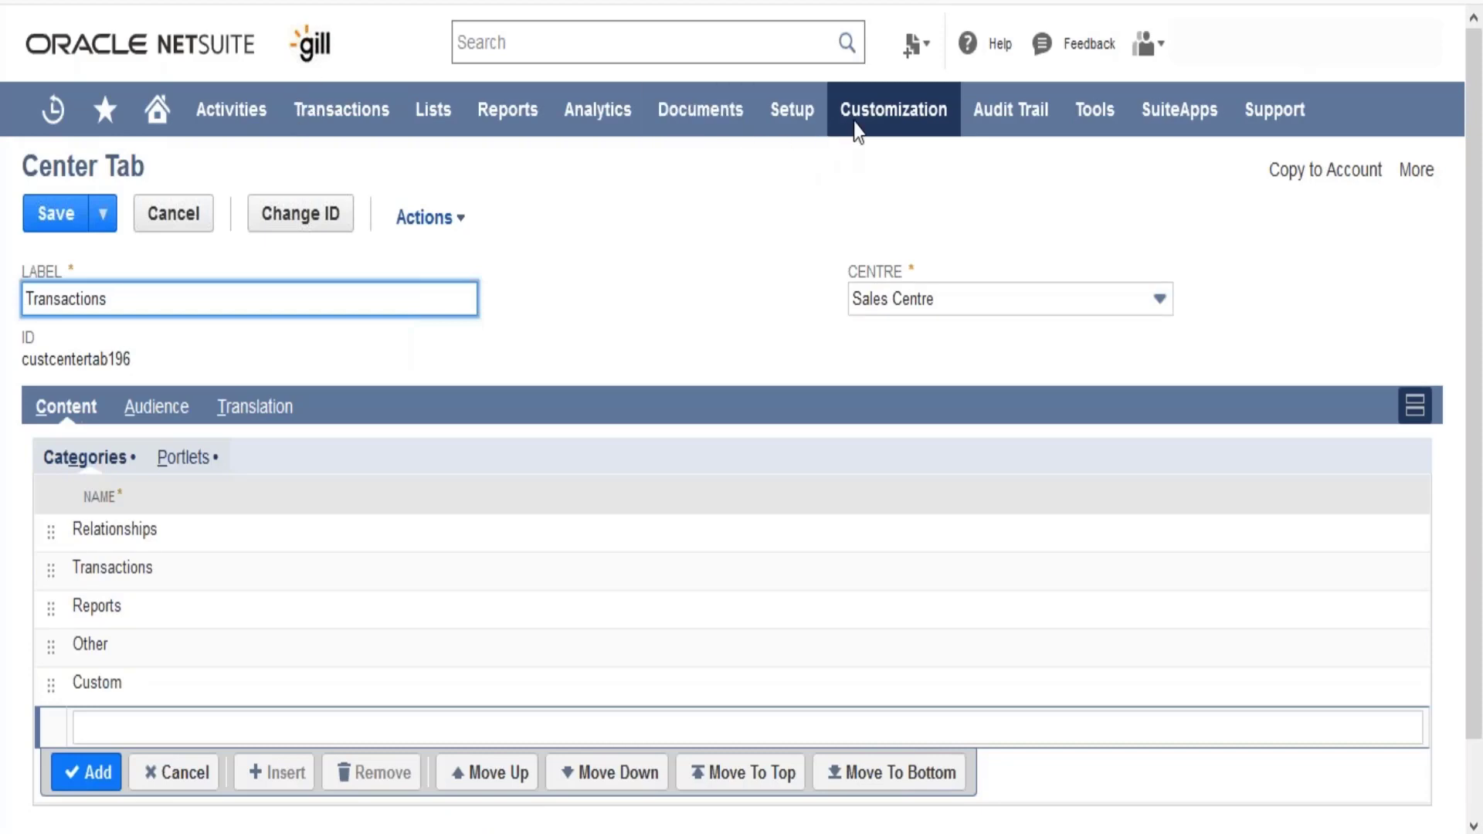
- Find the Transactions category of the Sales Centre in the center categories list and open it for editing
mouse_move(855, 122)
mouse_move(943, 496)
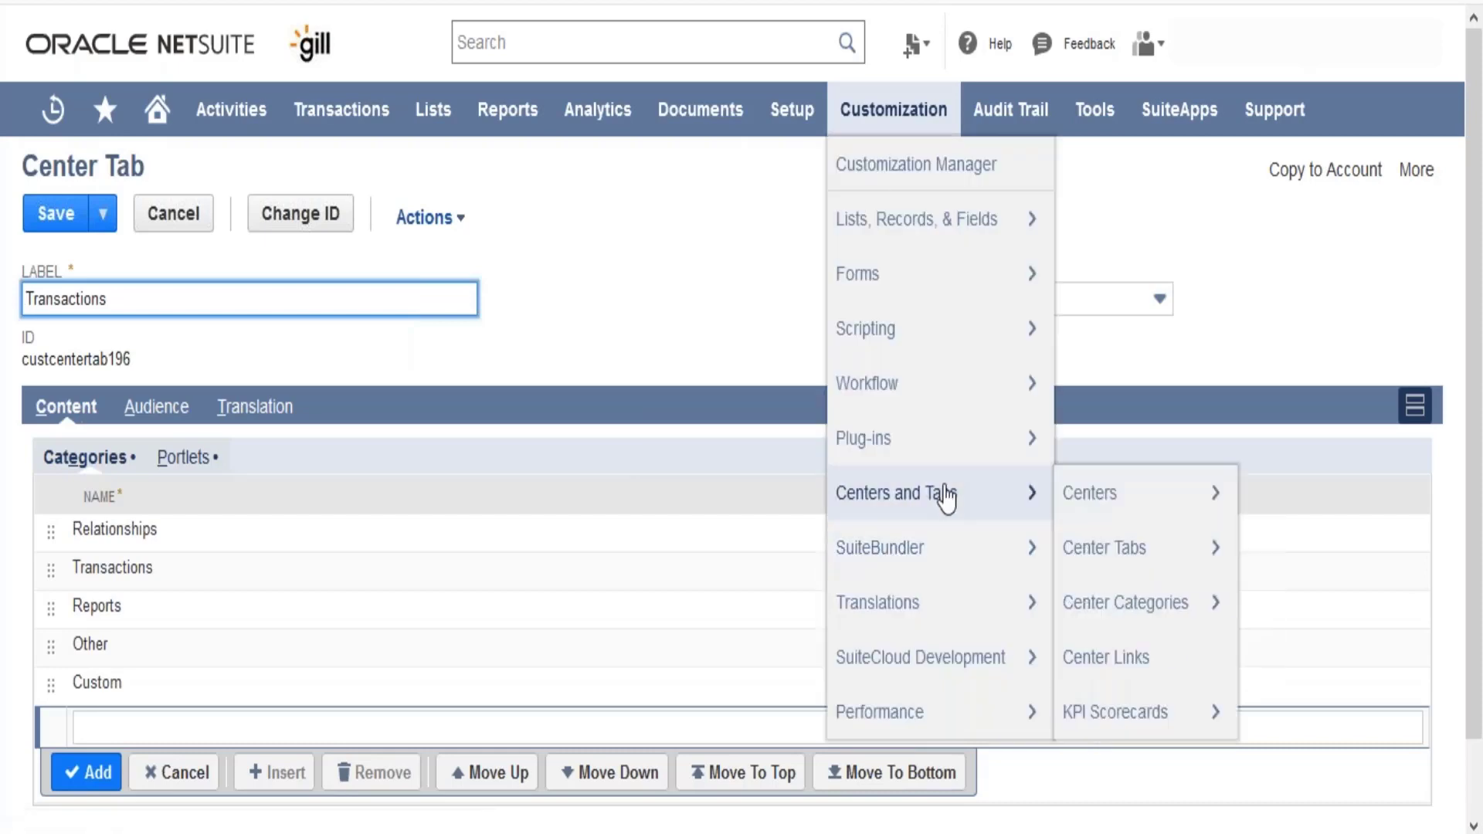
left_click(1075, 626)
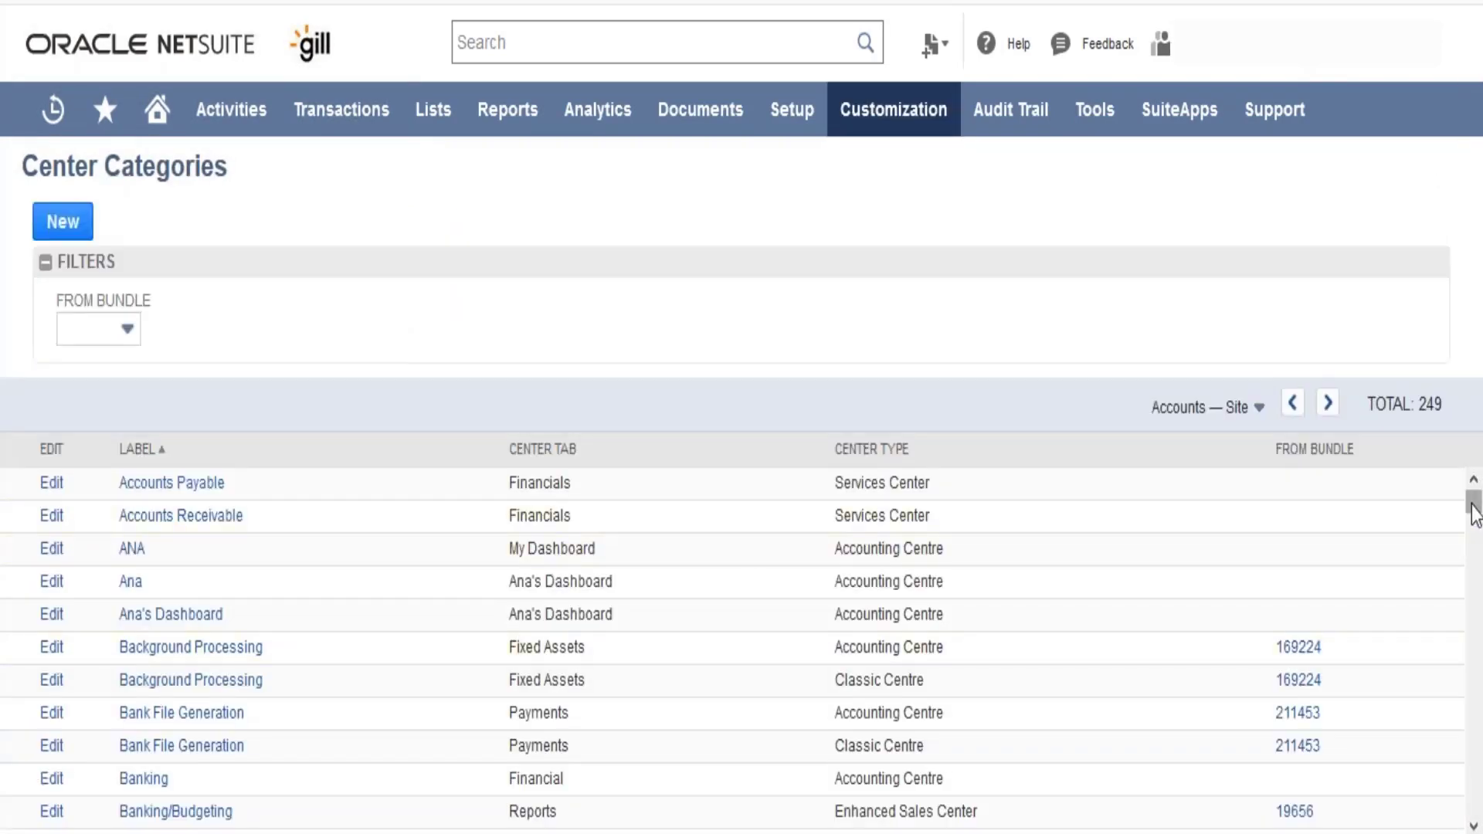
left_click_drag(1473, 502, 1477, 820)
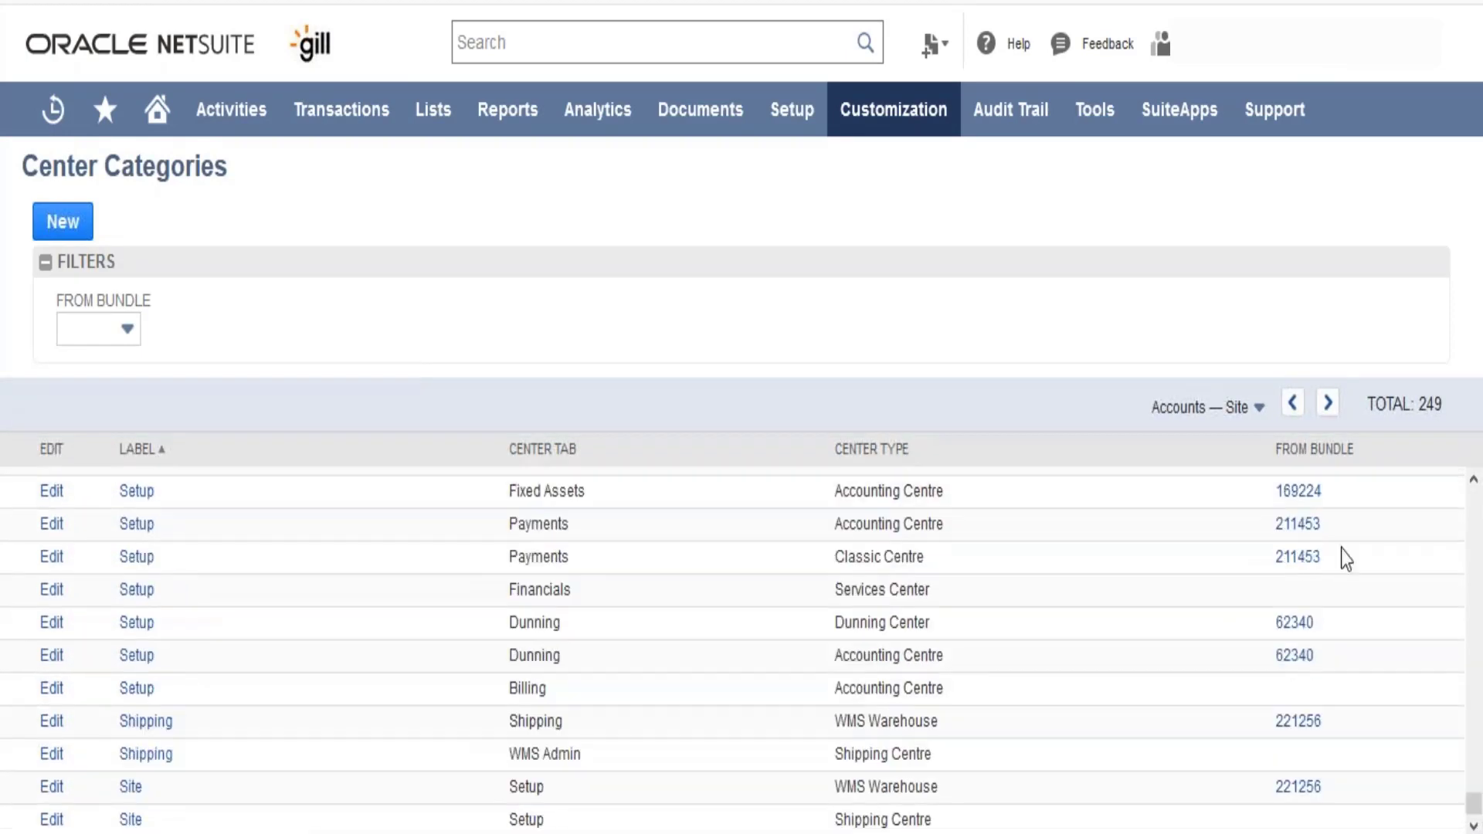
left_click(1238, 409)
left_click(1243, 473)
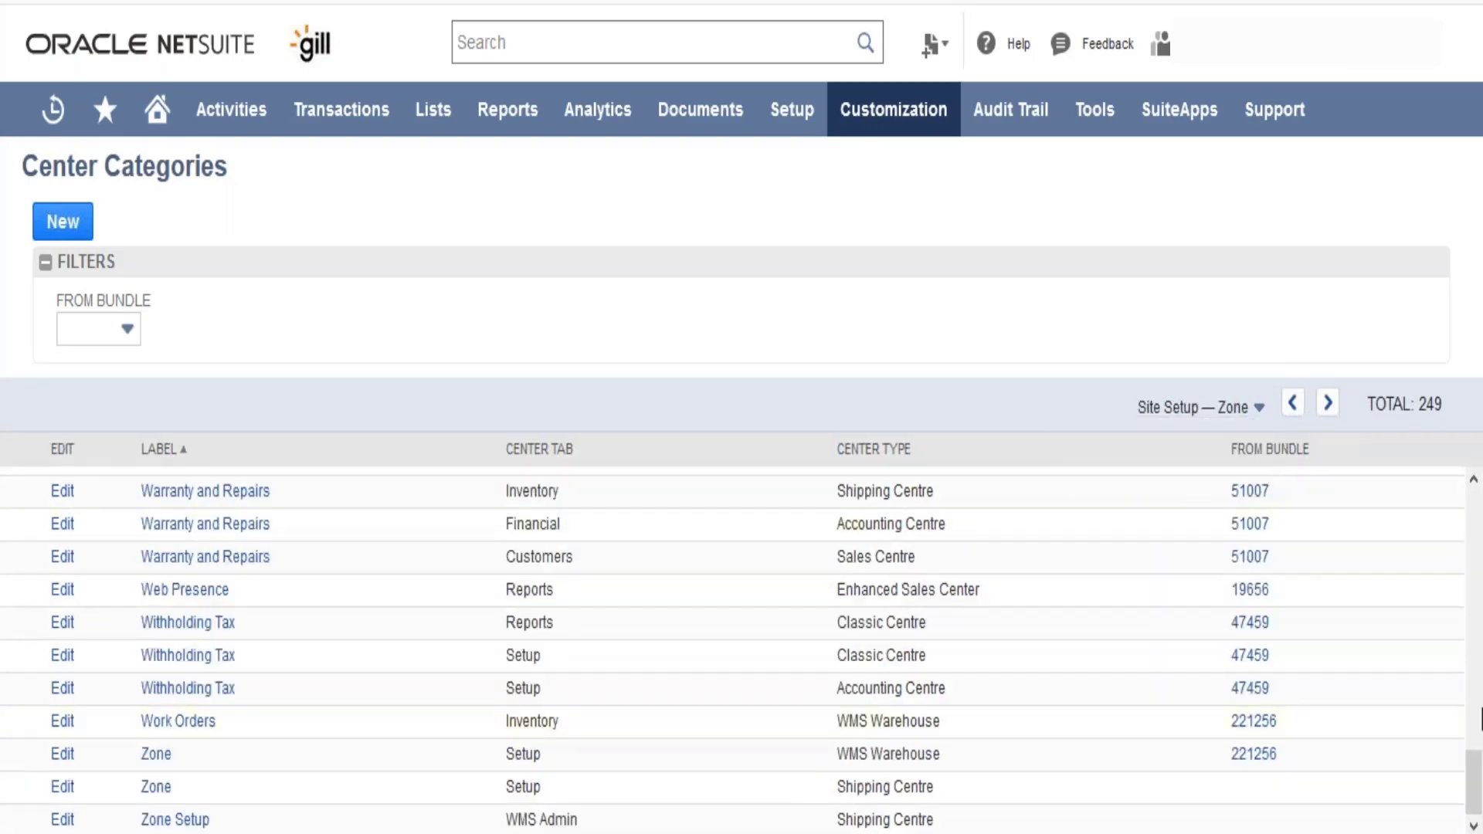
left_click_drag(1473, 794, 1466, 629)
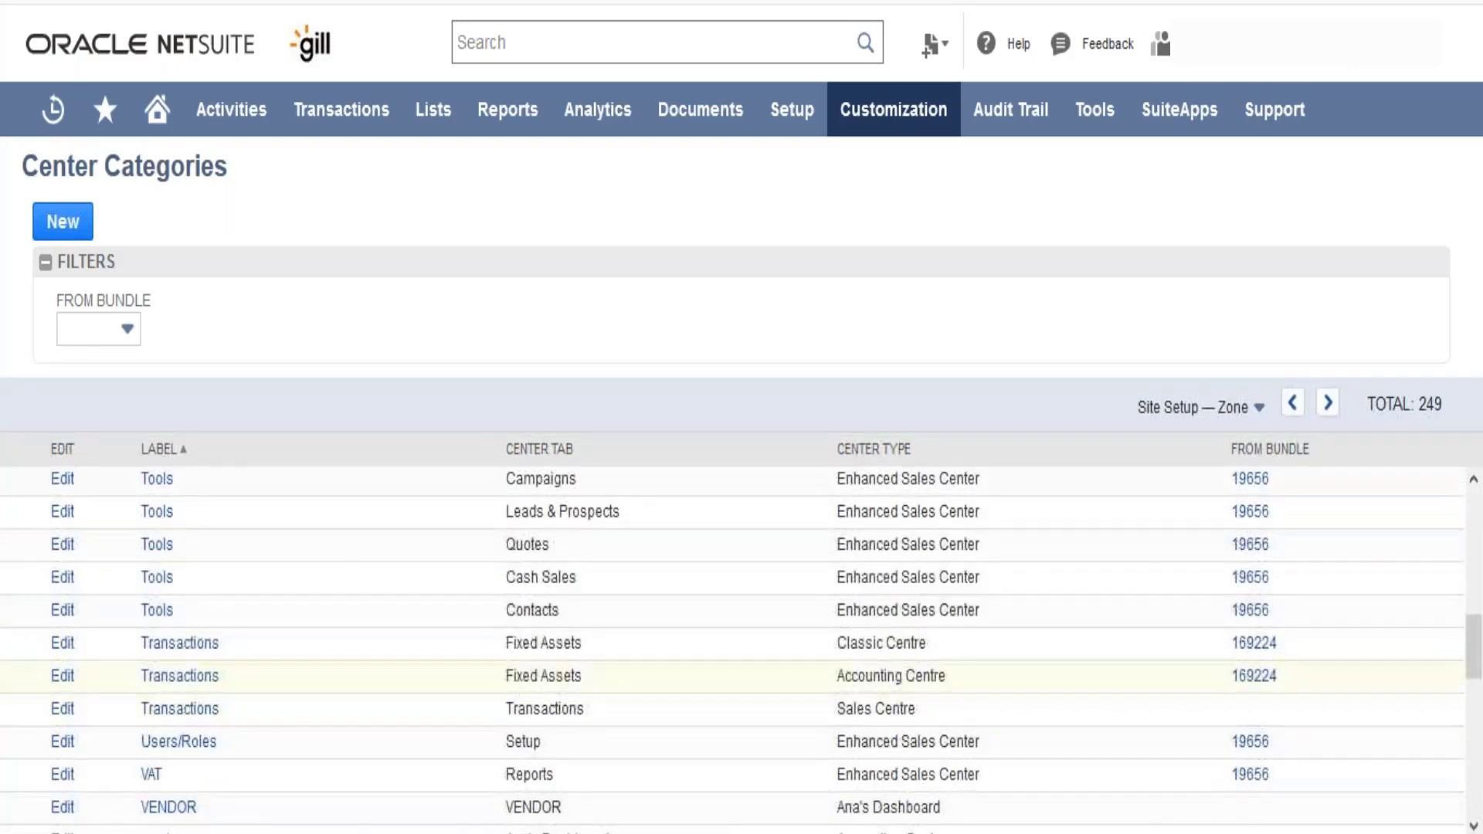
left_click(62, 710)
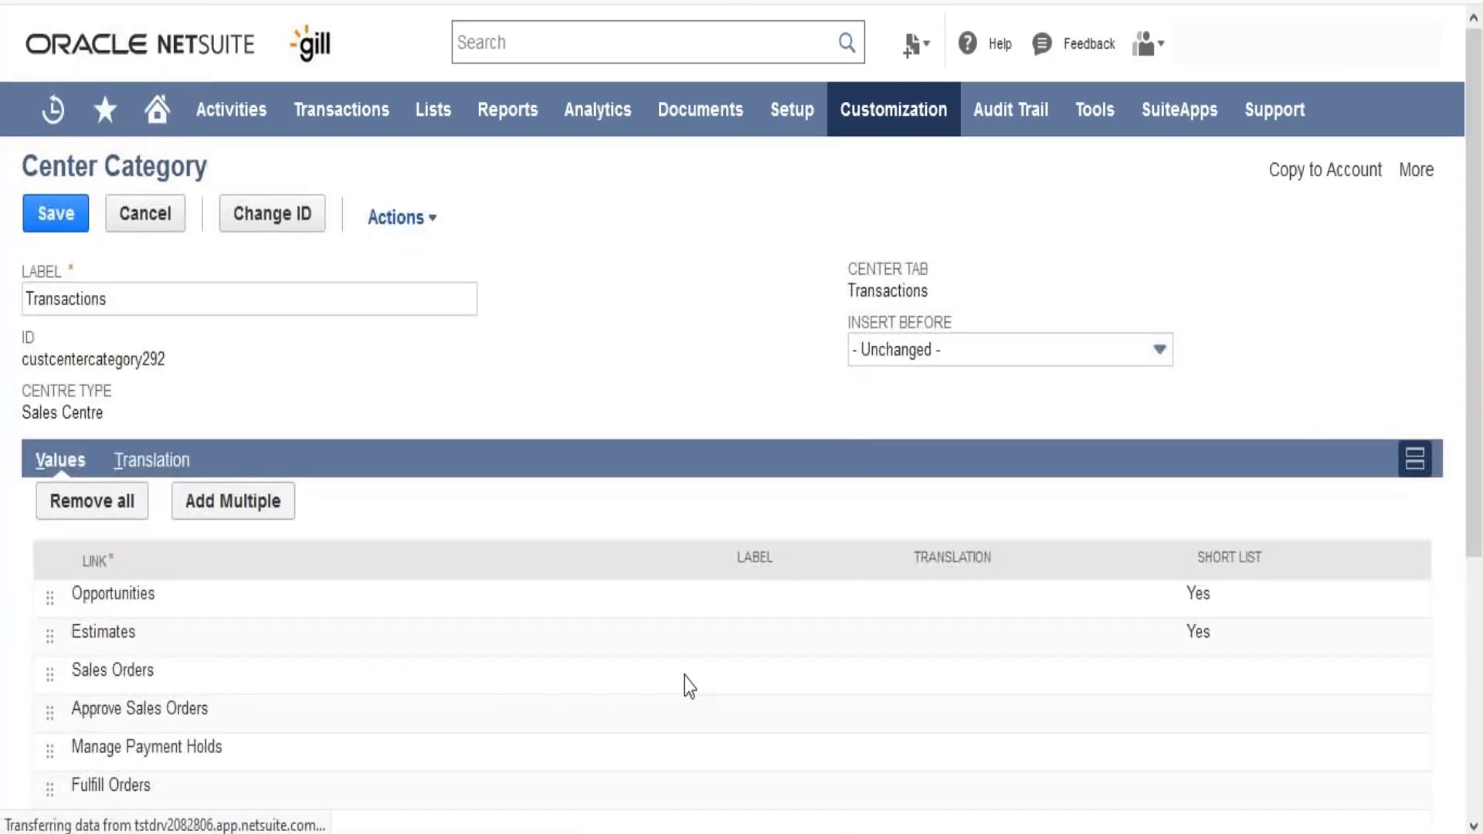
- Review the links in the Sales Centre's Transactions category and look at its translation settings
scroll(1476, 588, "down", 4)
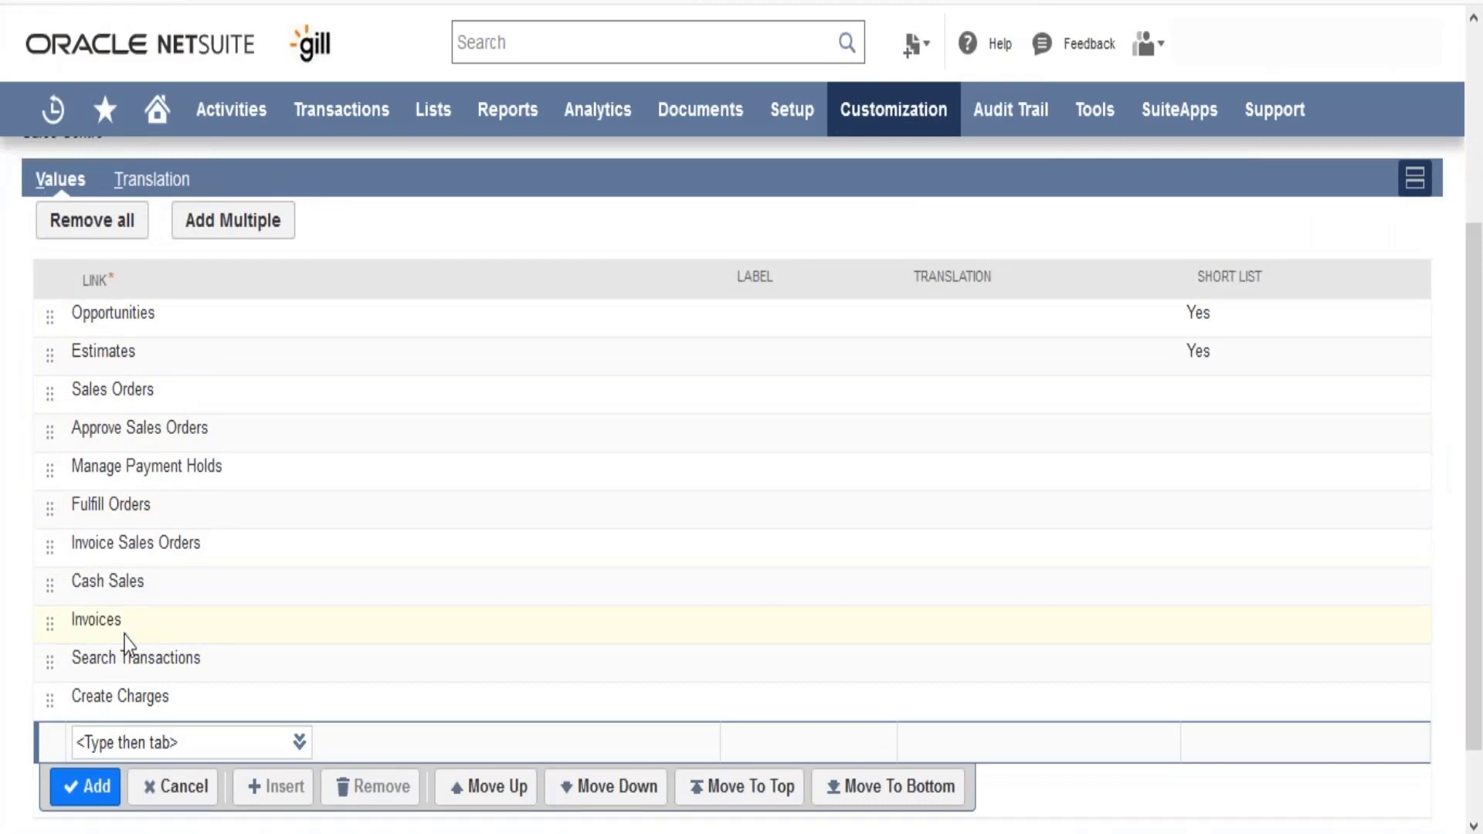
mouse_move(374, 124)
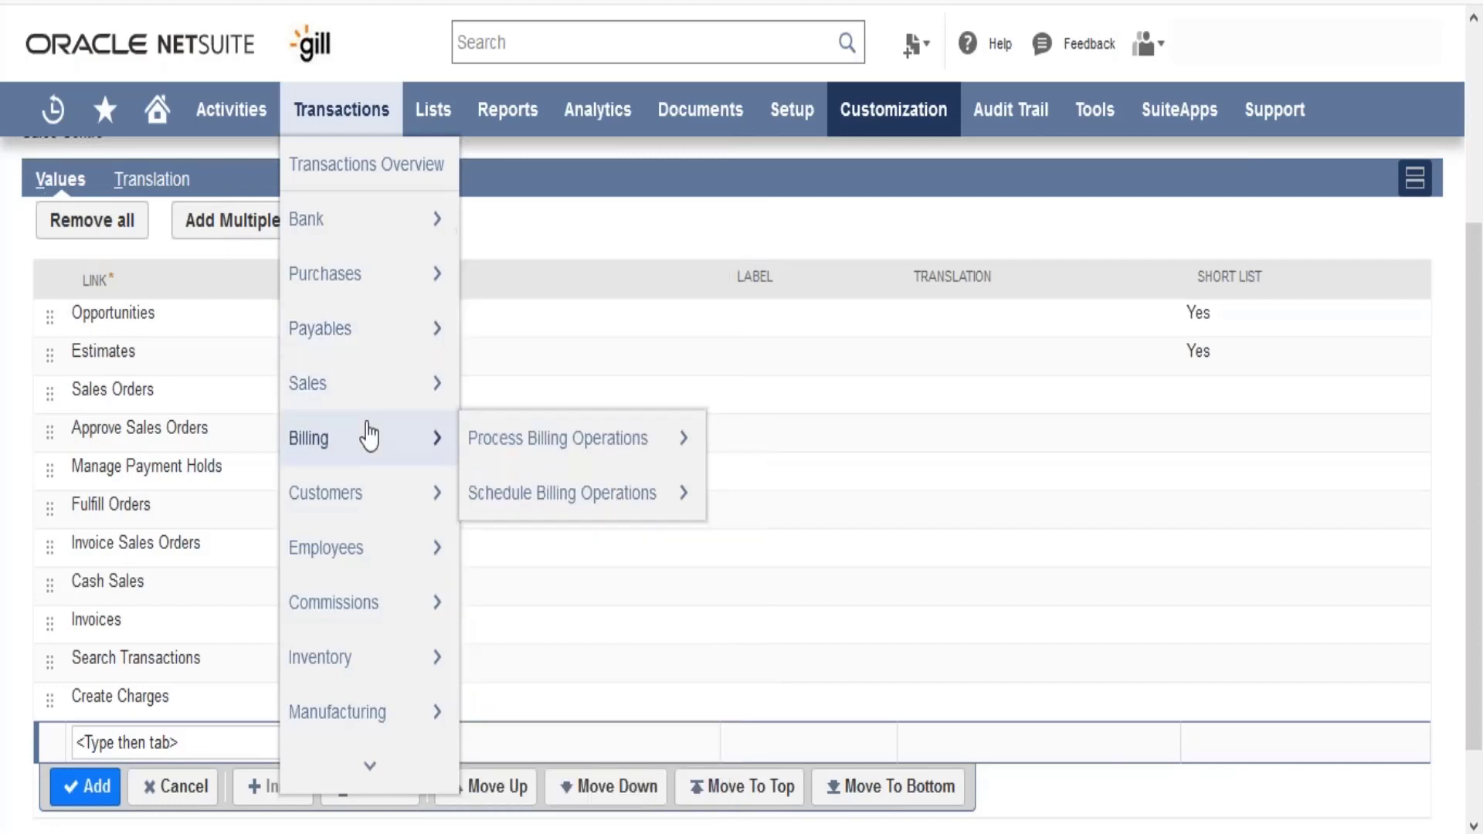
left_click(206, 747)
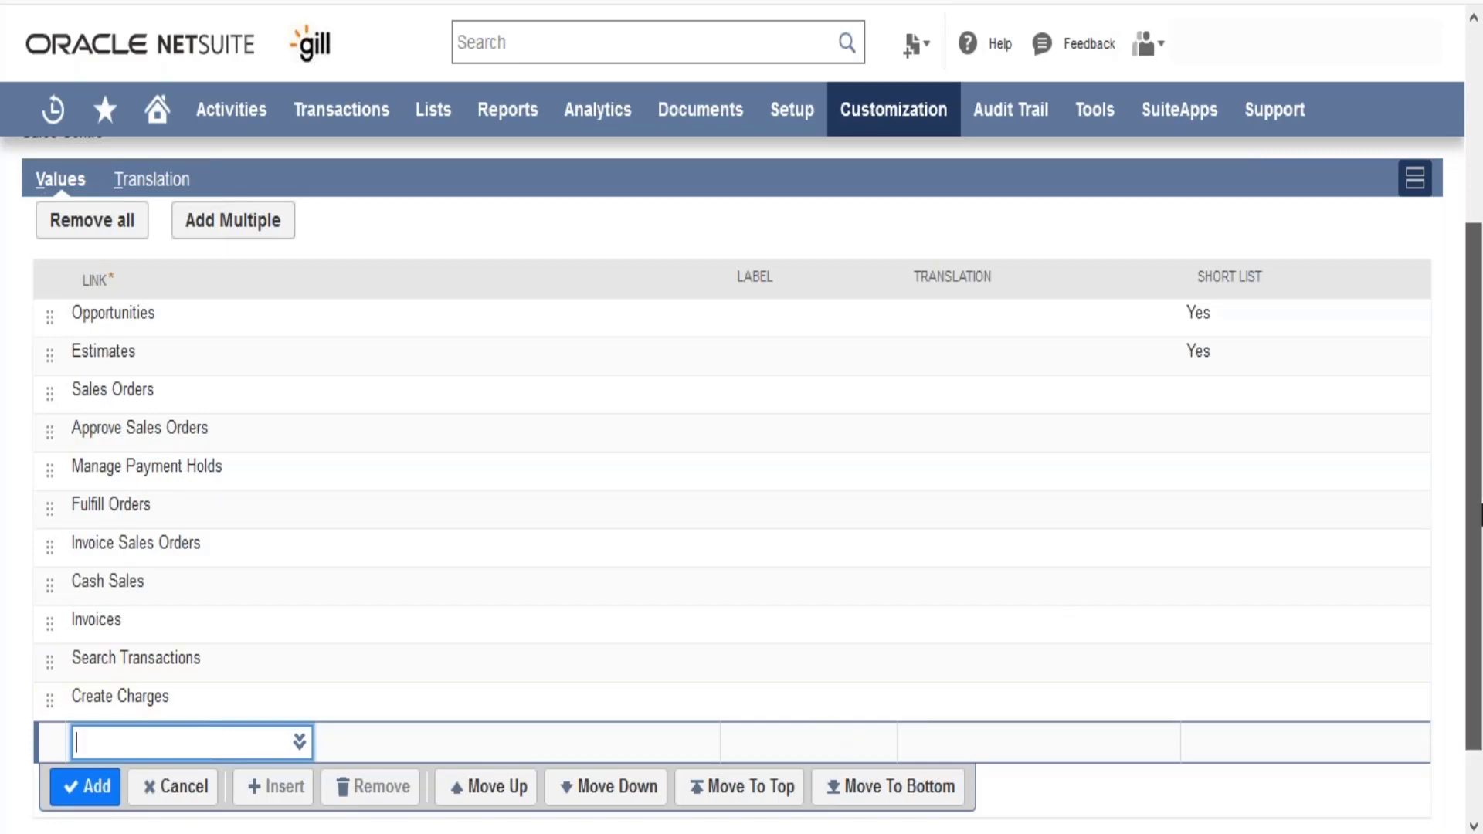
scroll(1480, 568, "up", 4)
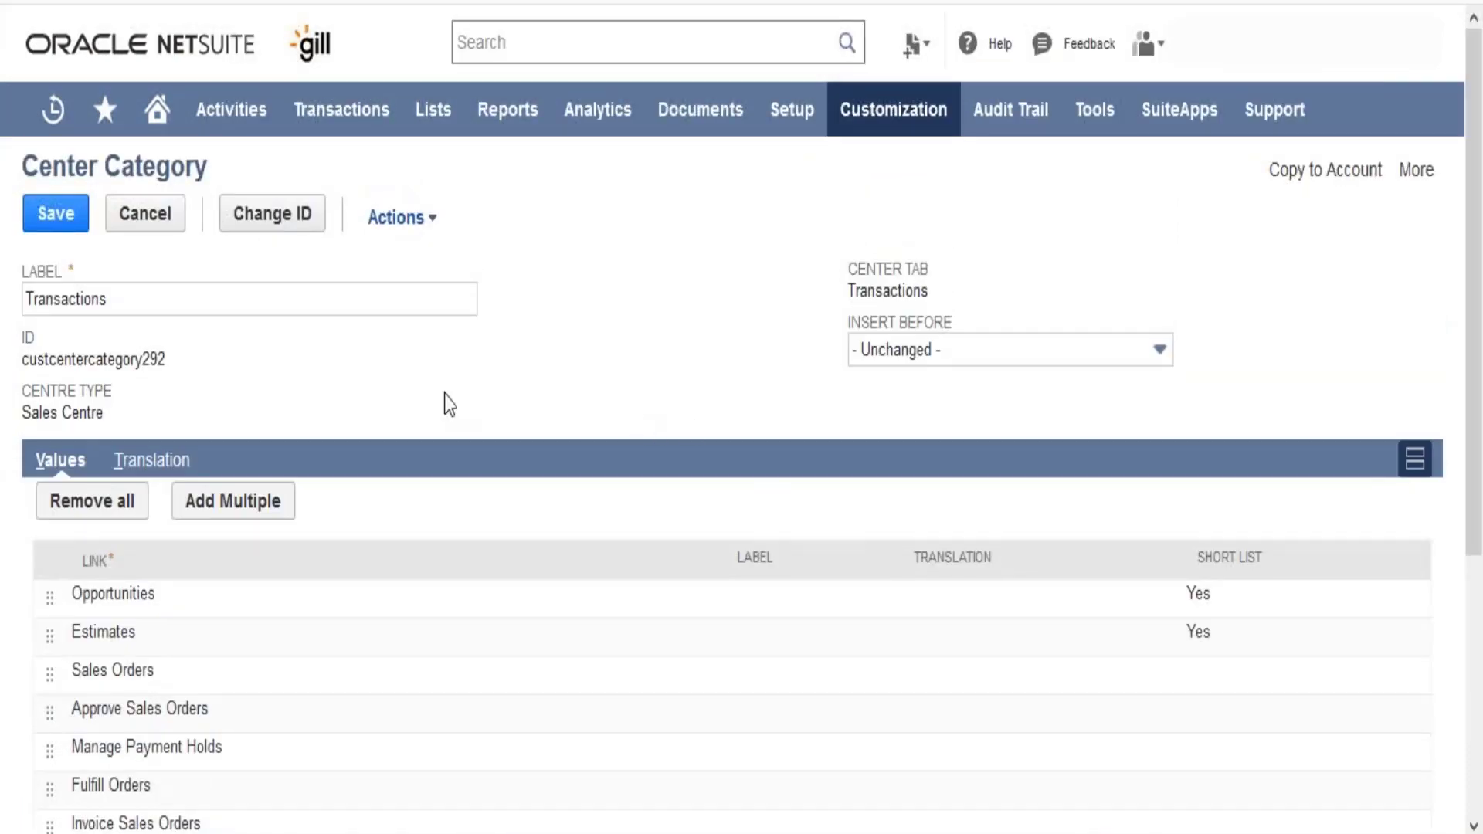
left_click(165, 464)
left_click(61, 461)
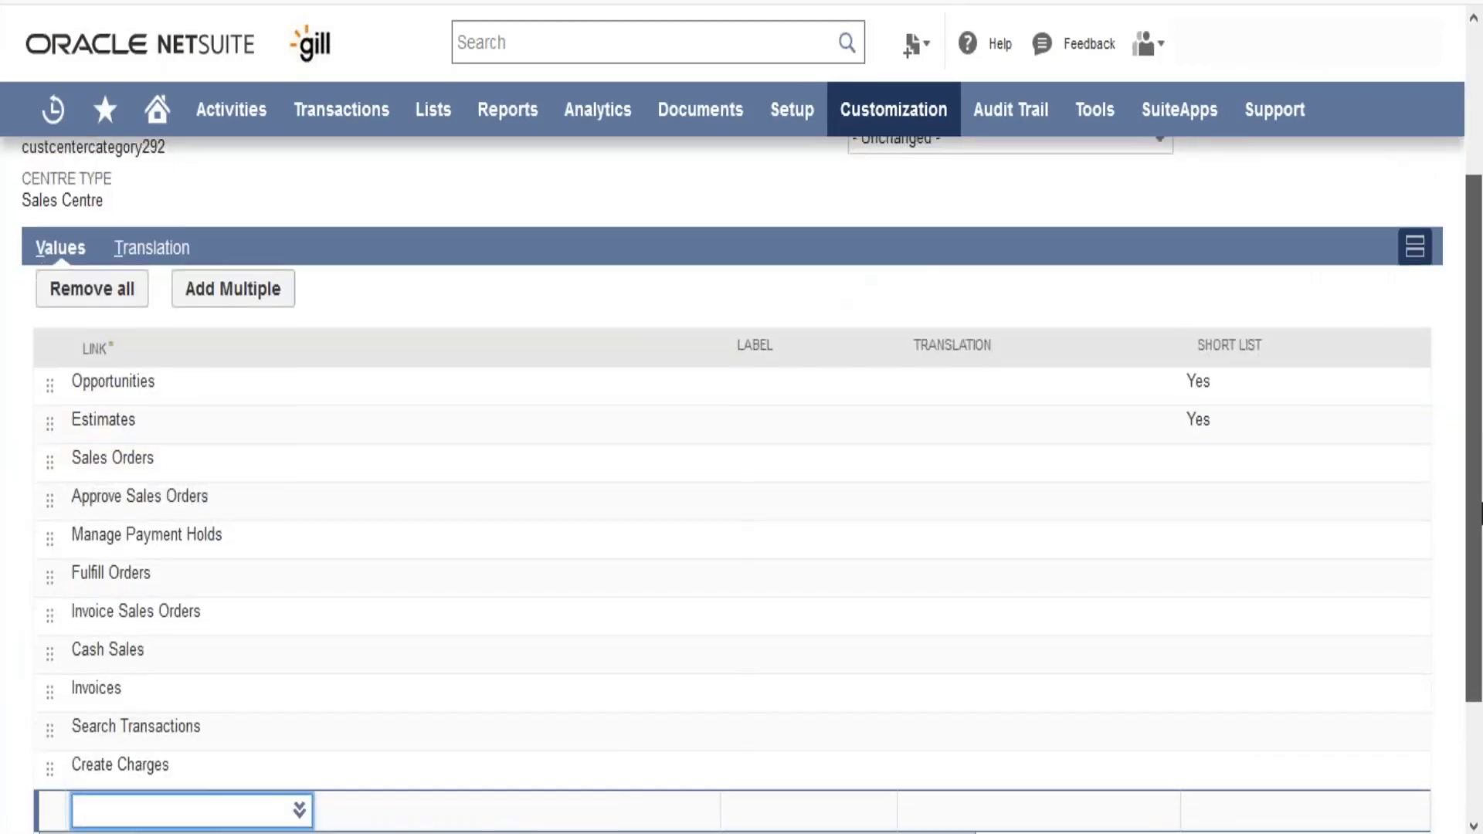
scroll(1481, 414, "up", 4)
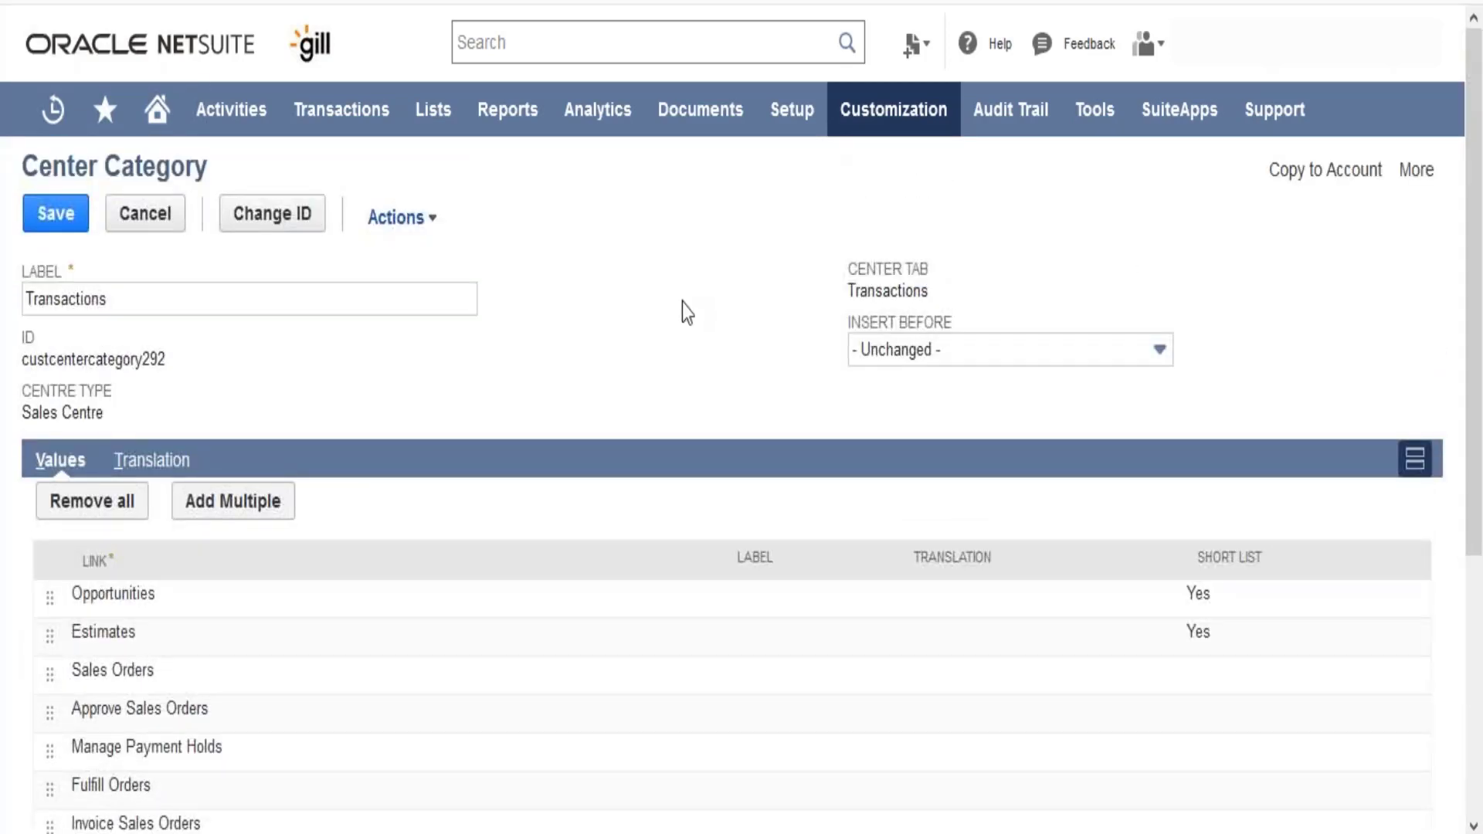
- Open the center links and look through their labels and URLs
mouse_move(905, 115)
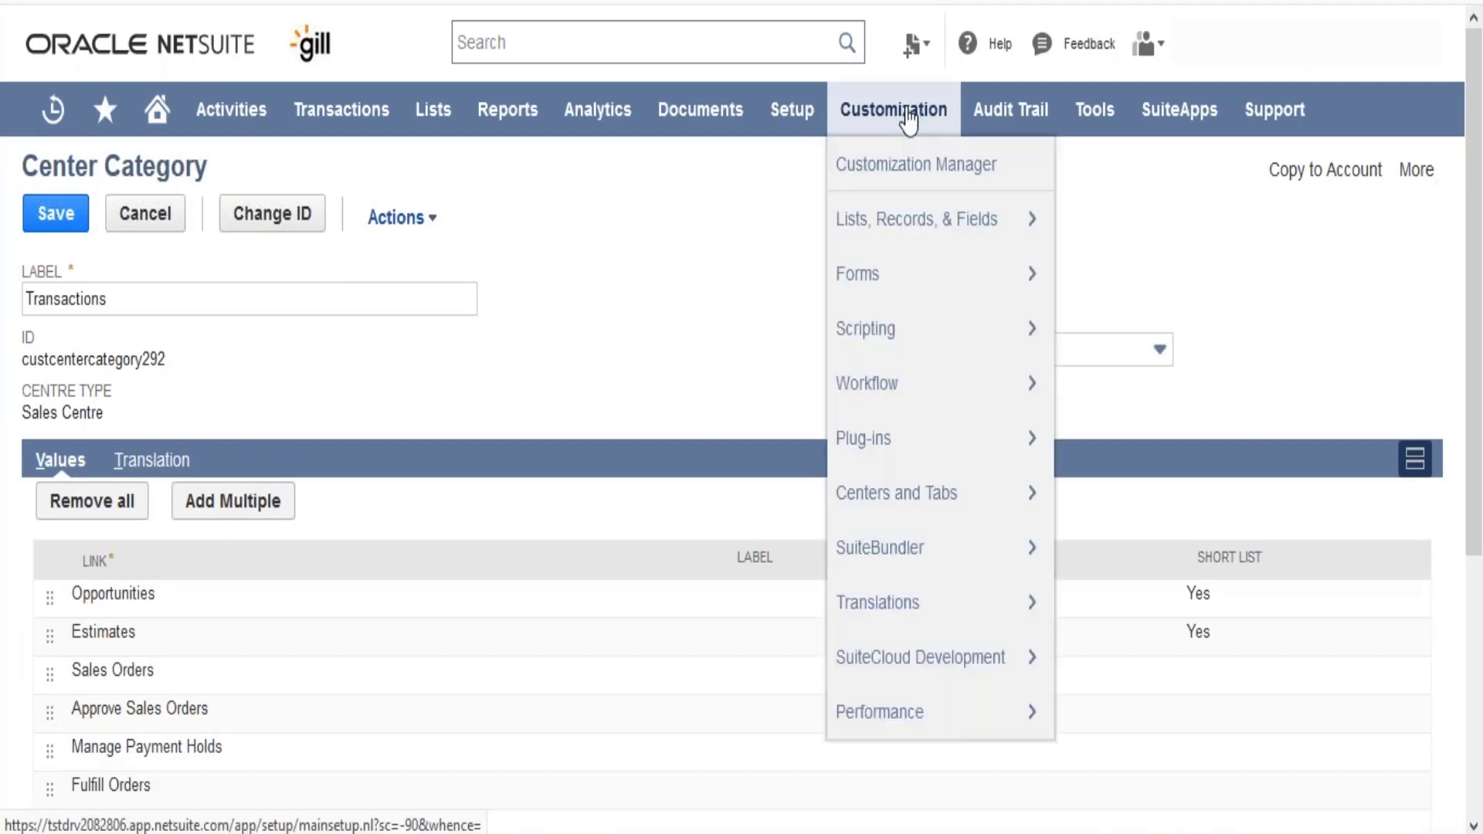
mouse_move(1005, 498)
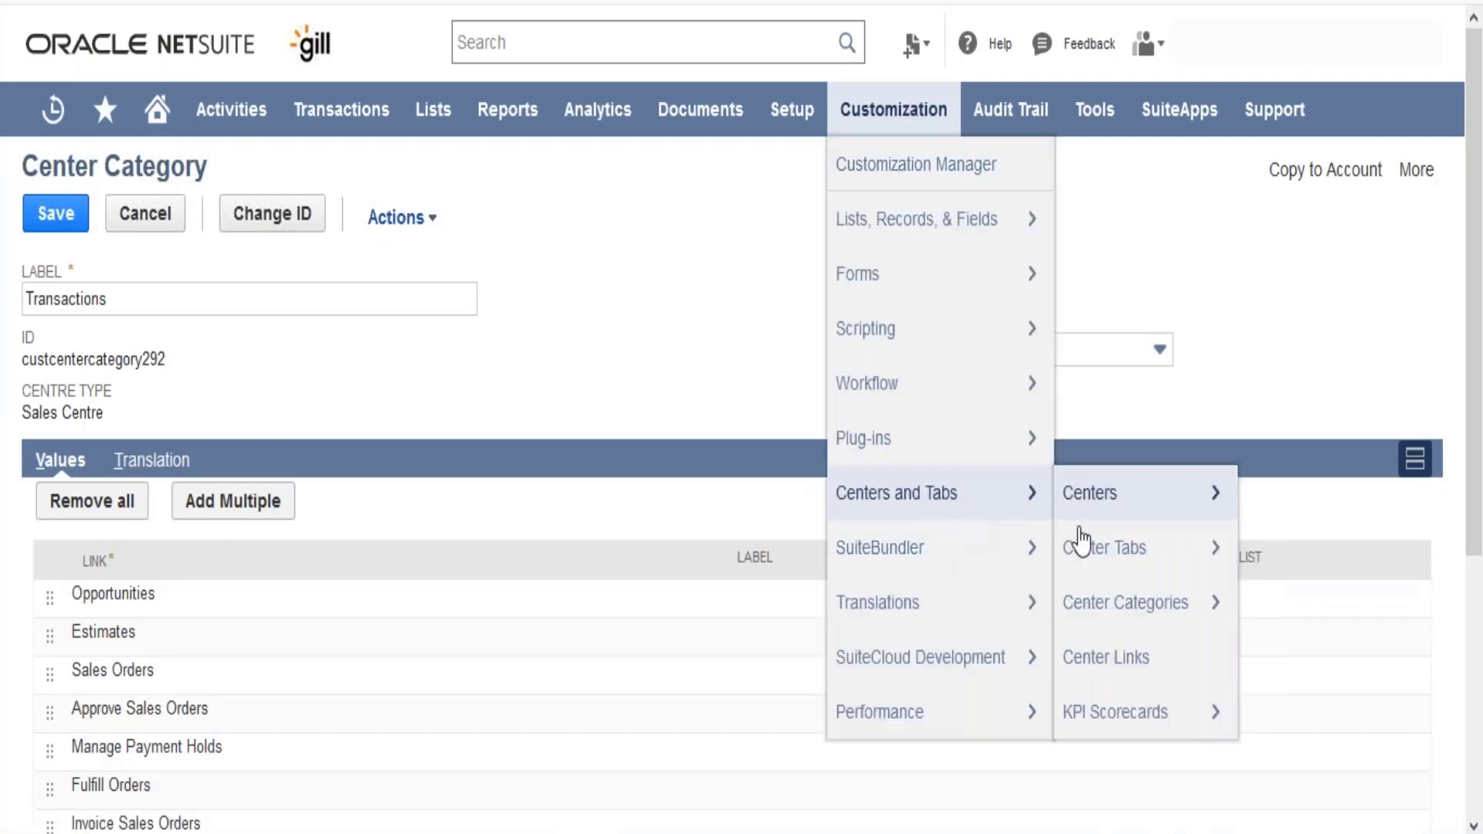
mouse_move(1107, 685)
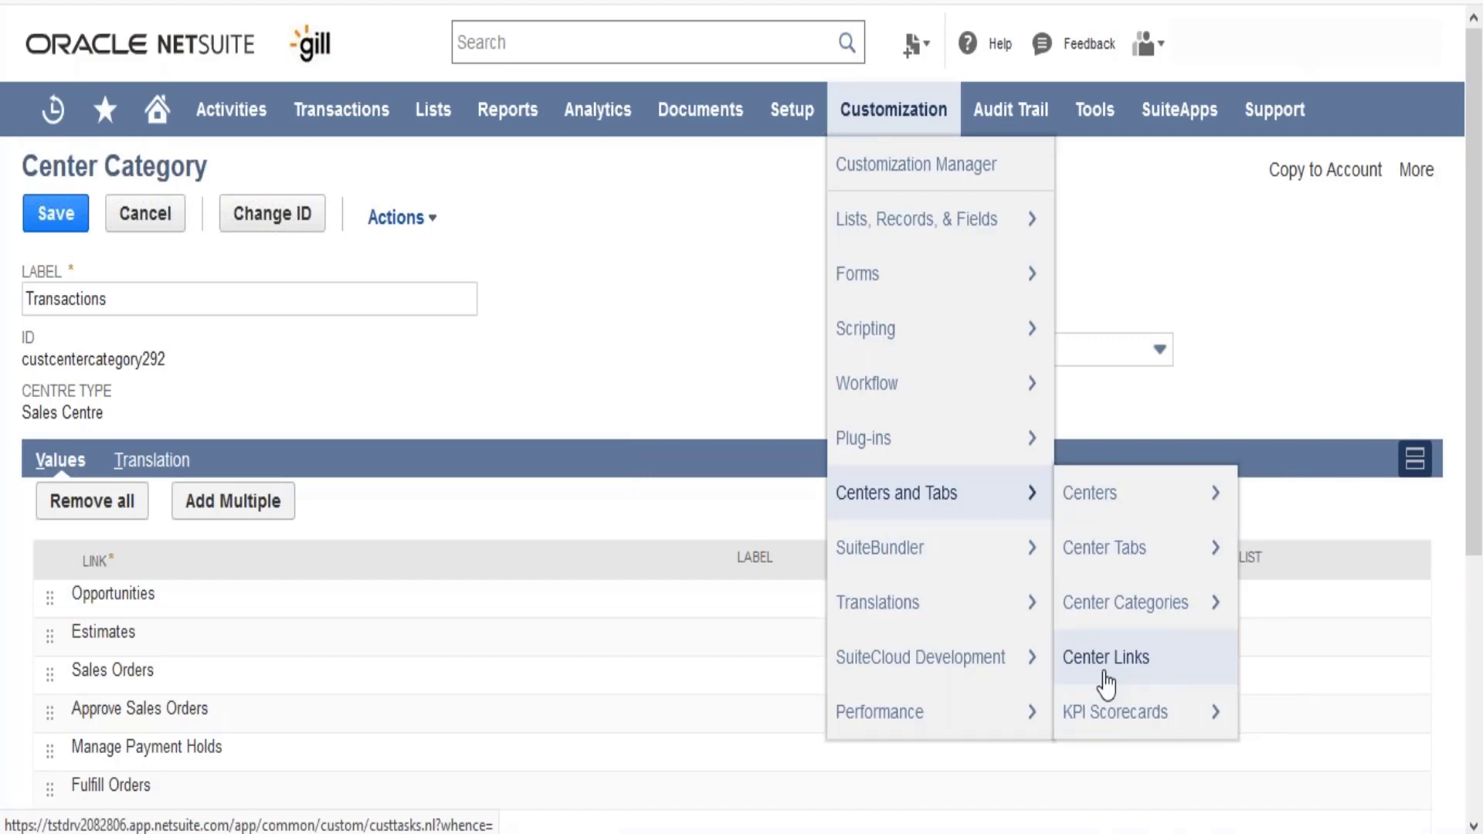
left_click(1107, 683)
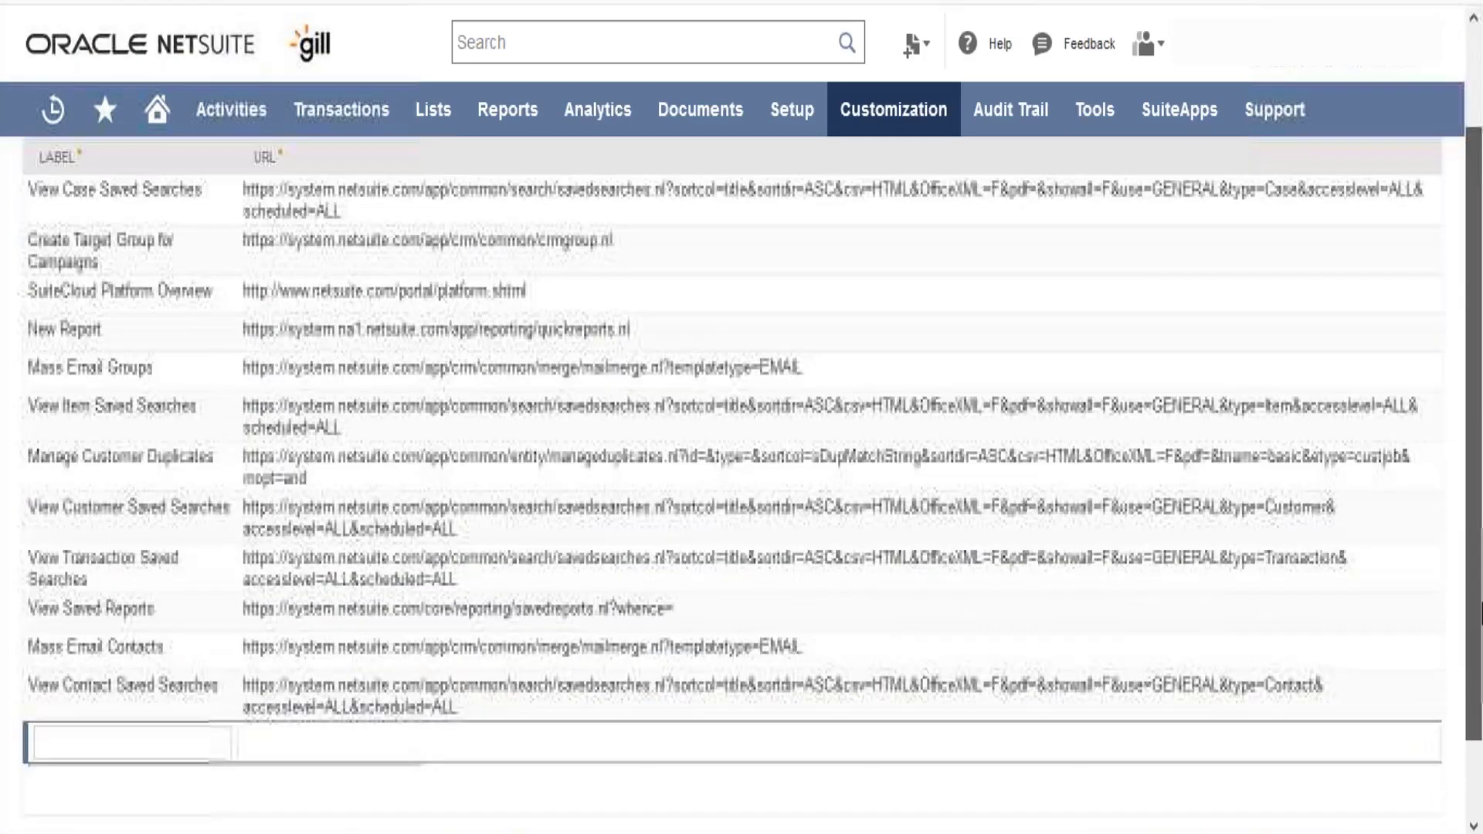
left_click_drag(1481, 647, 1480, 518)
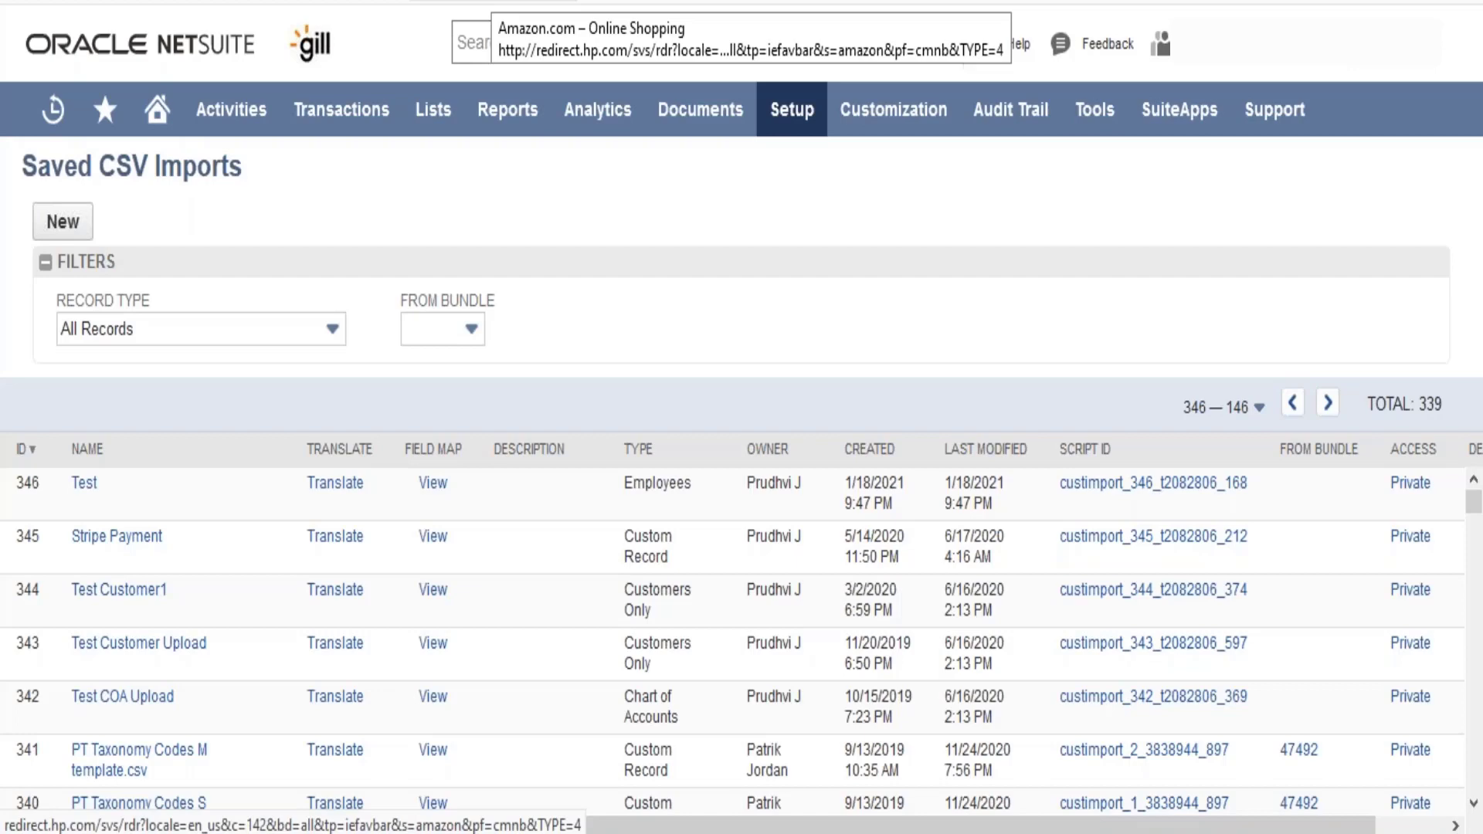
- Open the list of projects and view the Install Solar System project record
mouse_move(434, 122)
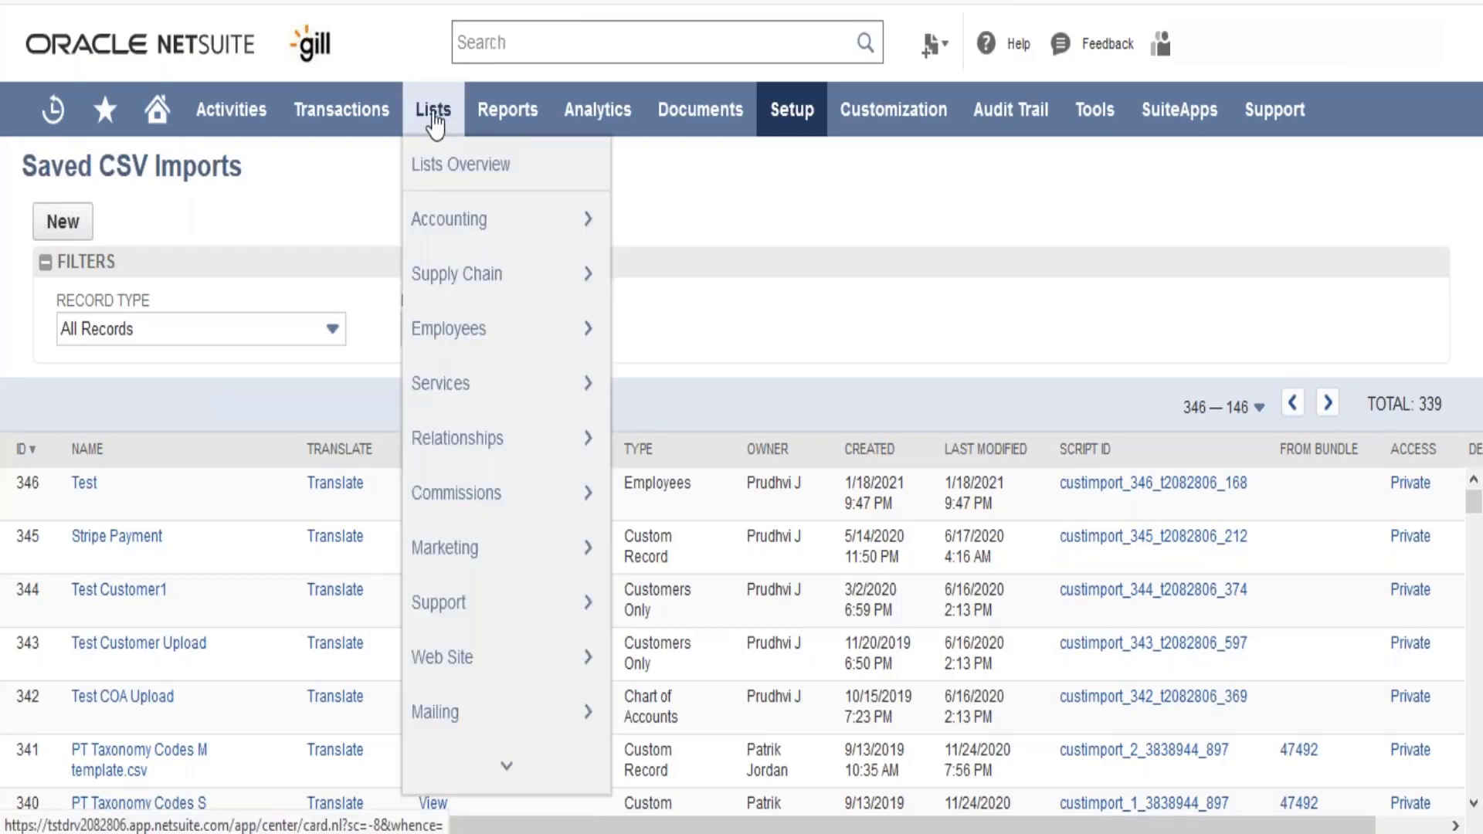
mouse_move(437, 232)
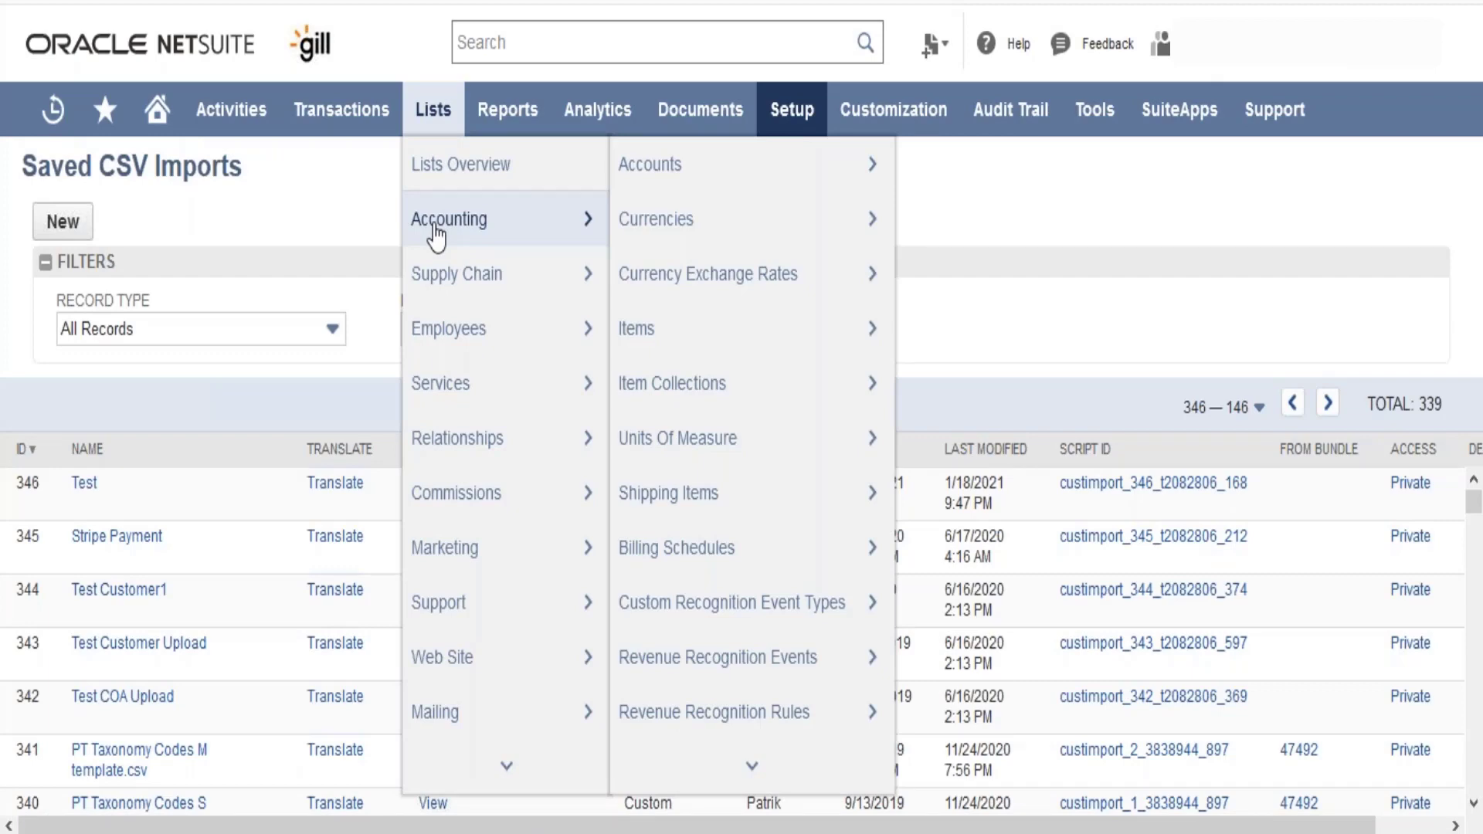
mouse_move(502, 452)
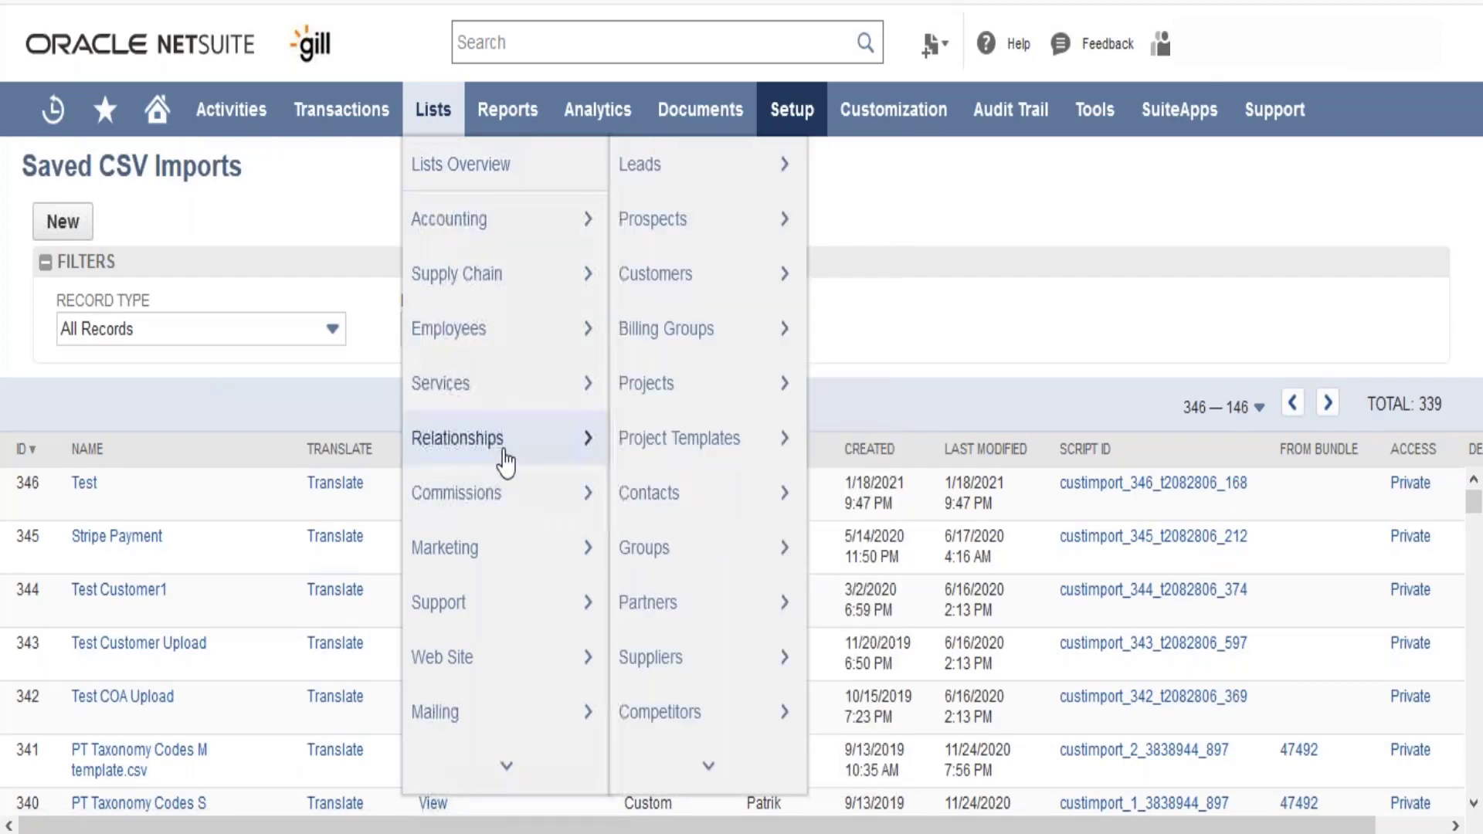
scroll(679, 708, "down", 3)
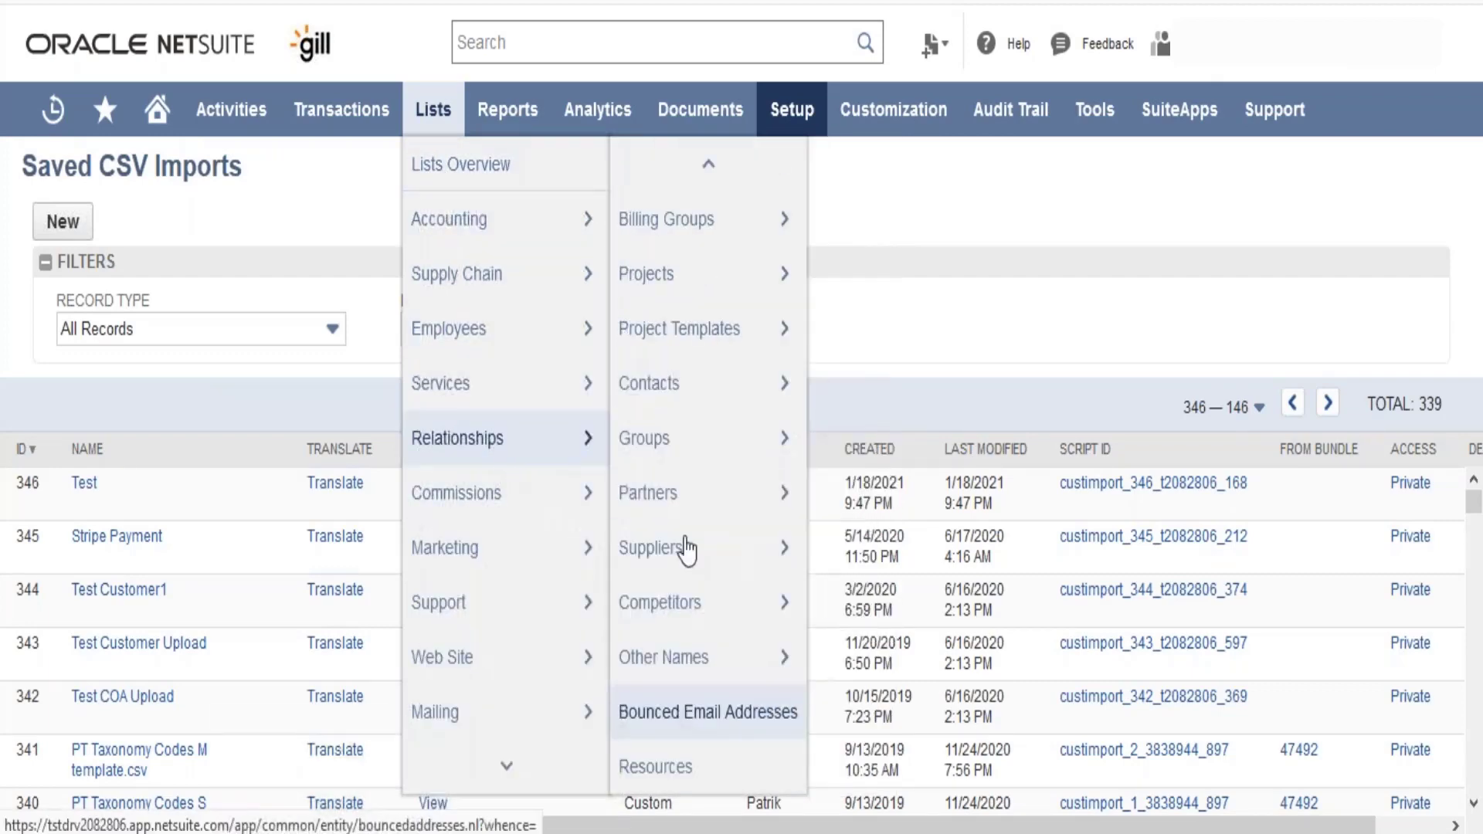
mouse_move(662, 302)
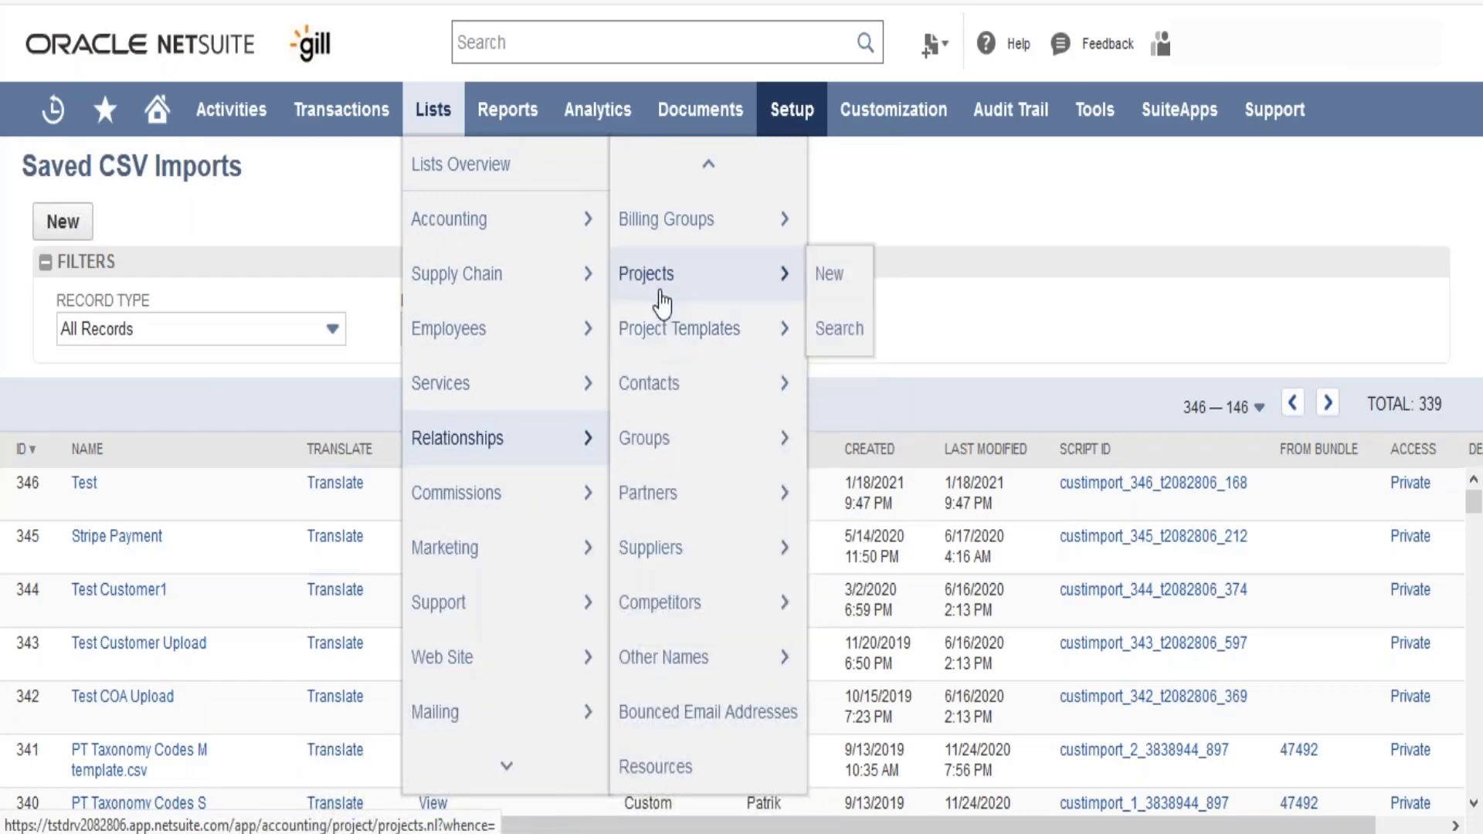
left_click(662, 302)
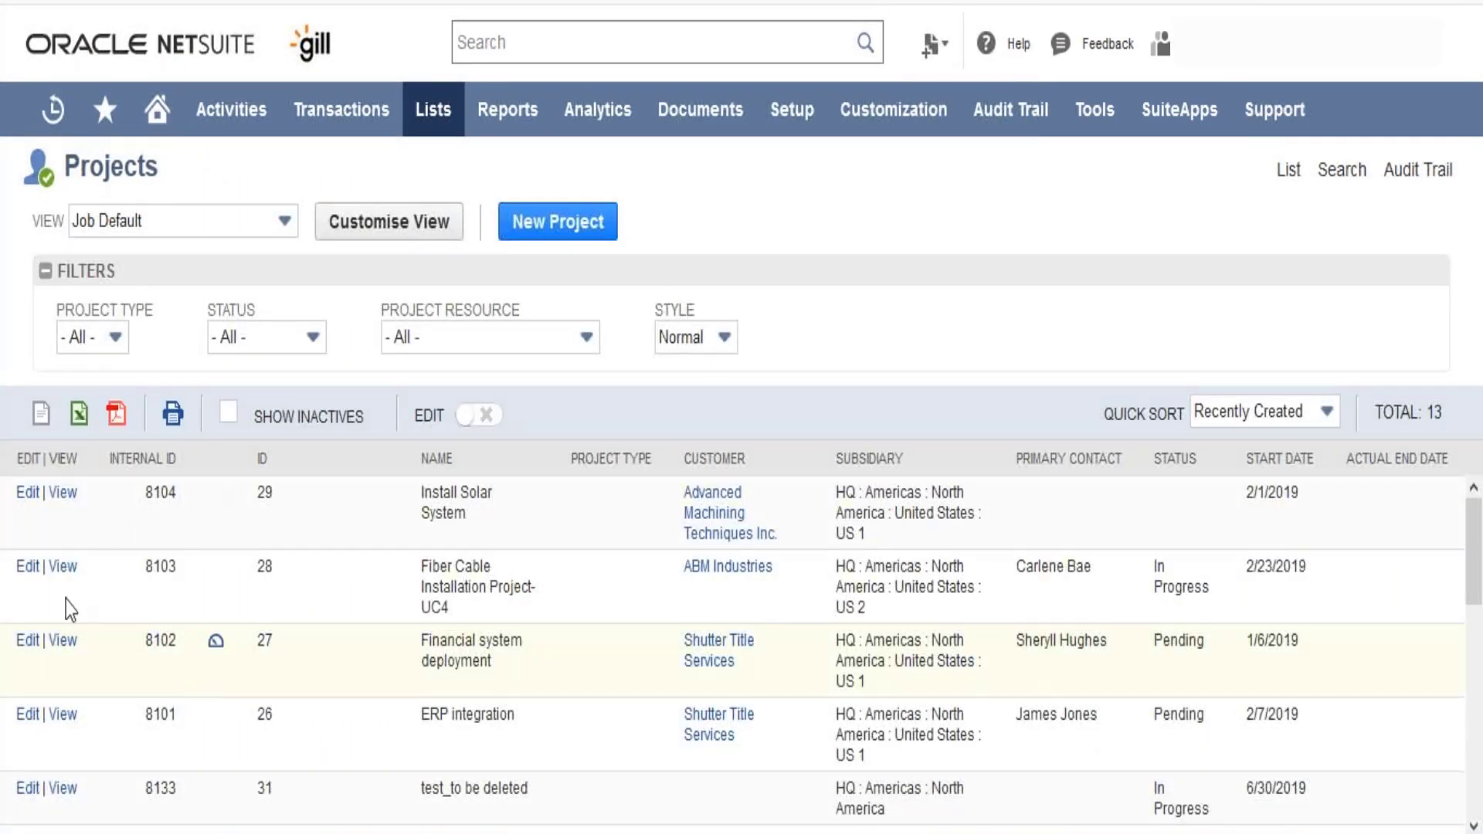
left_click(61, 498)
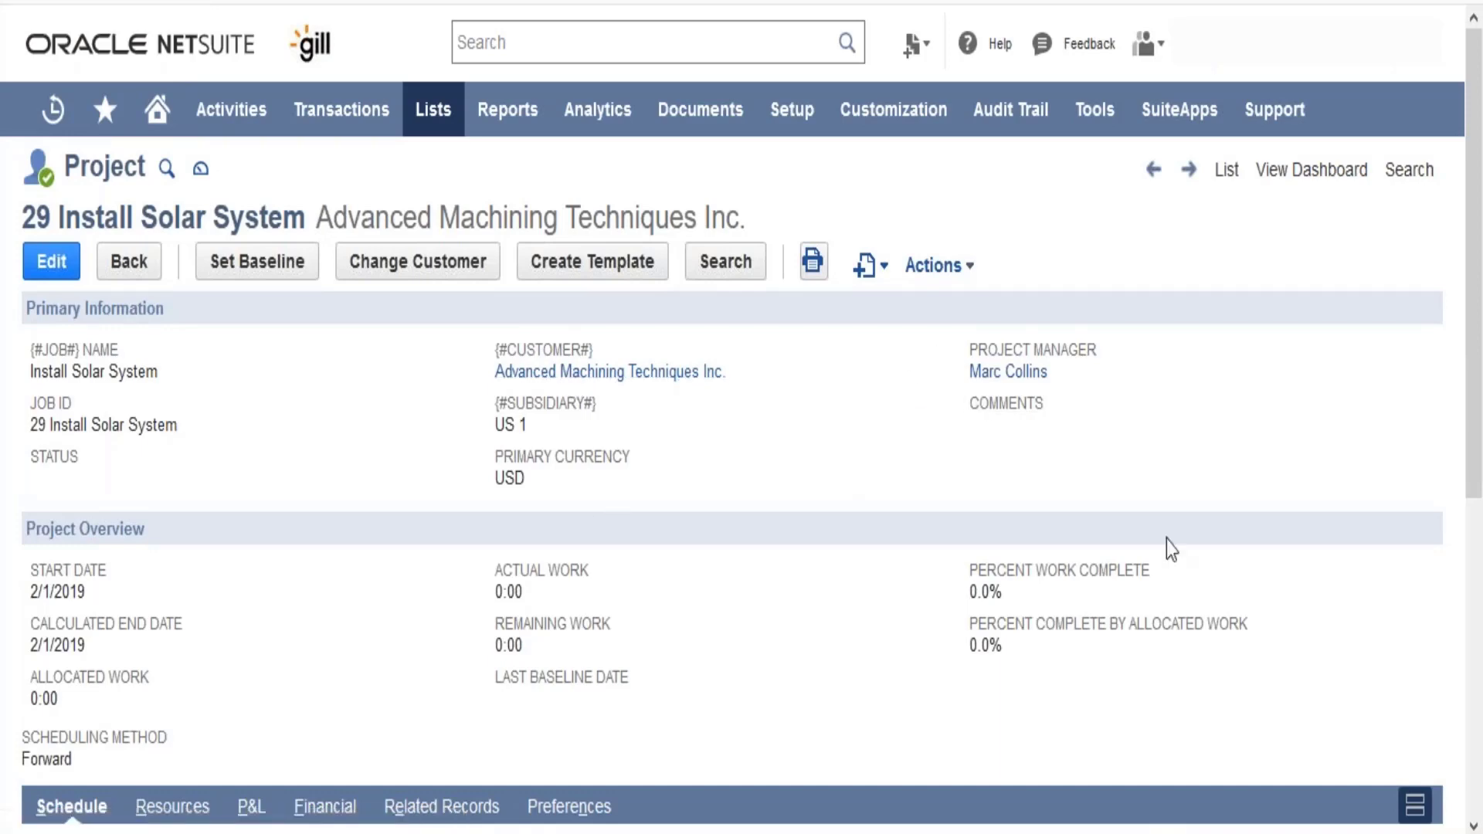
- Open the project's Design milestone for editing and set its planned work to 100
left_click_drag(1480, 347, 1481, 663)
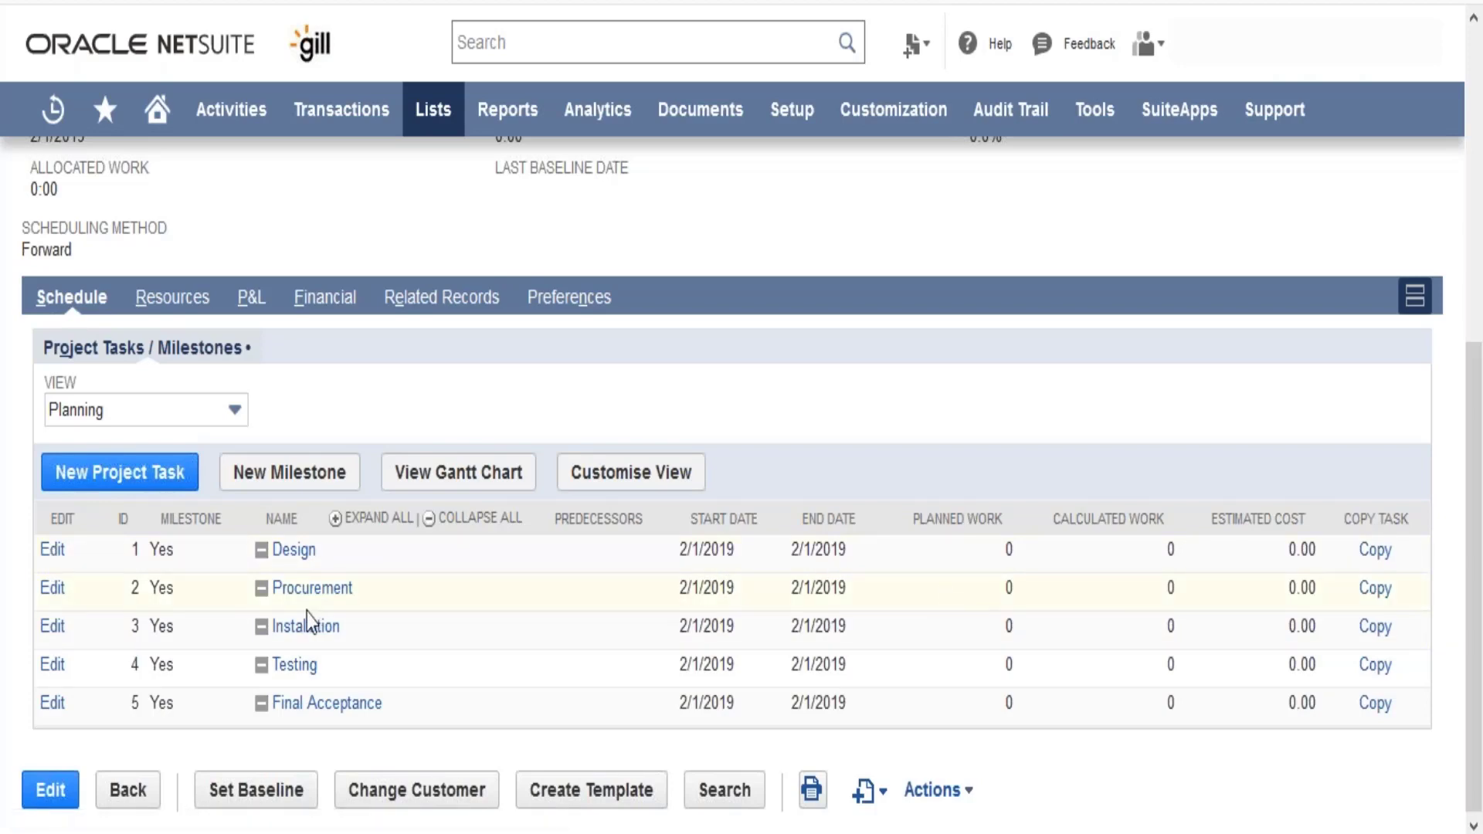
left_click(61, 550)
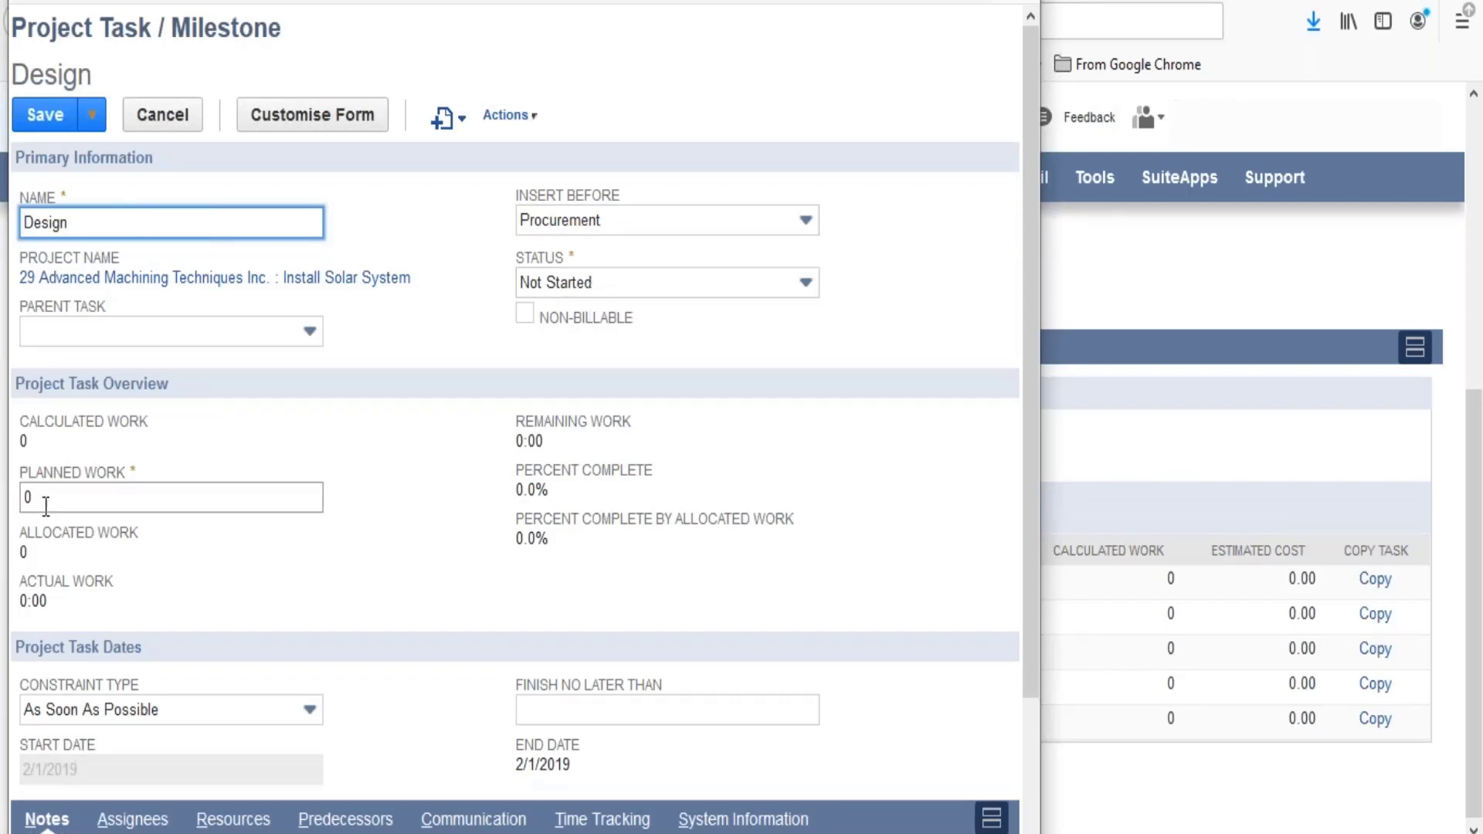
left_click(24, 498)
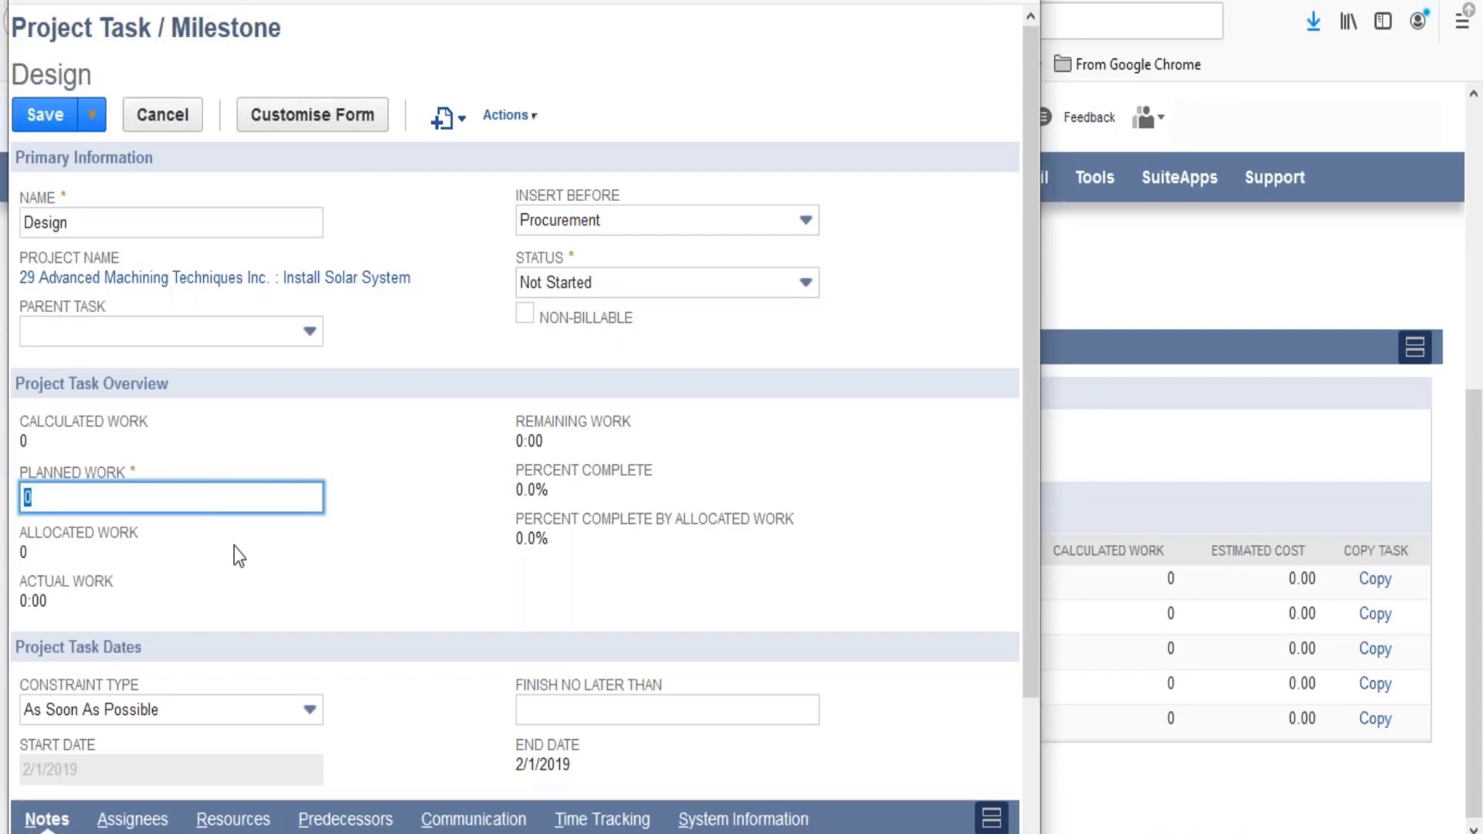
type("100")
left_click(257, 554)
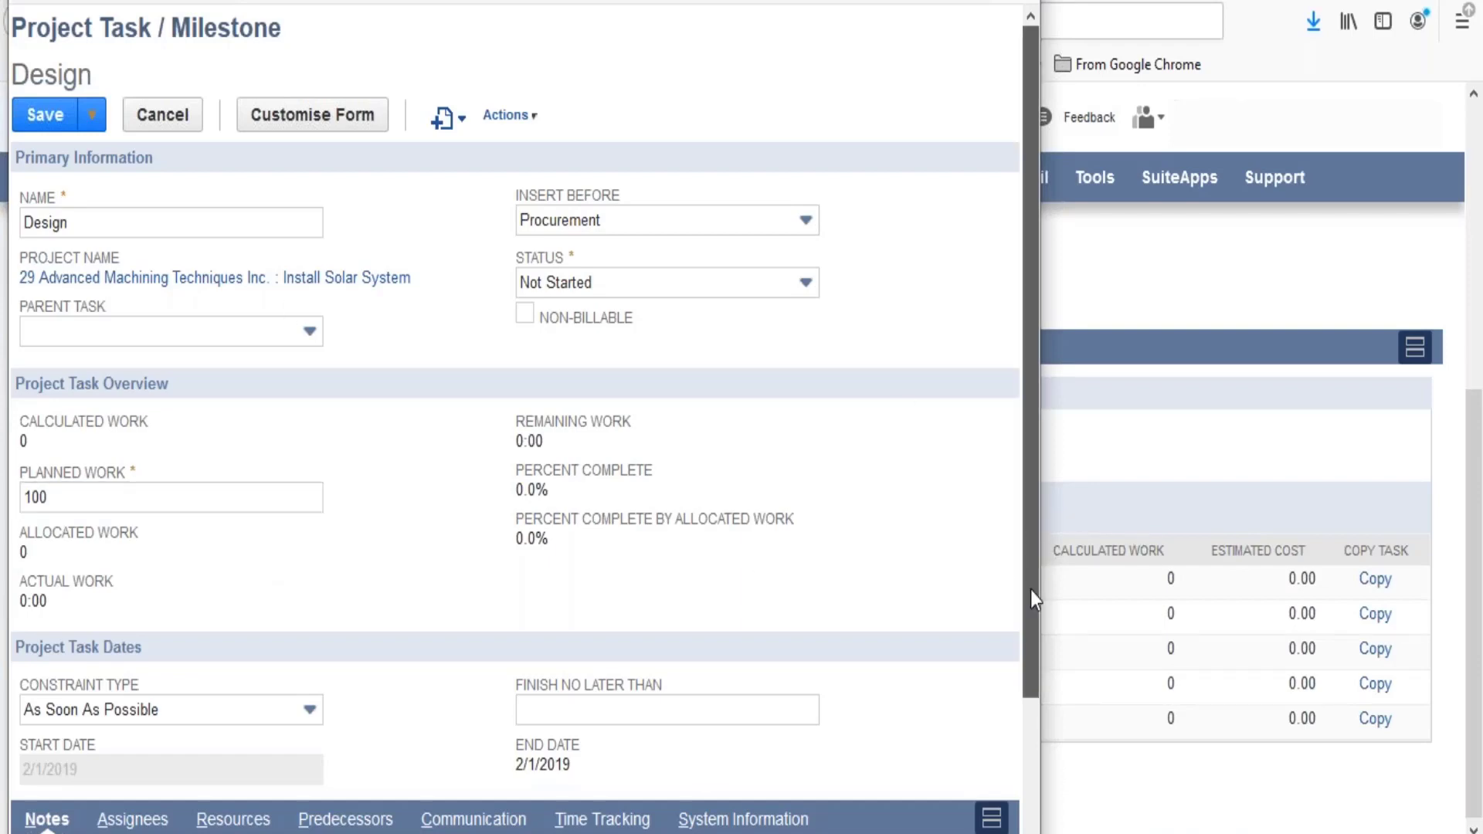
- Review the Design milestone's assignees, resource allocations and time tracking, and close it without saving
scroll(1031, 590, "down", 3)
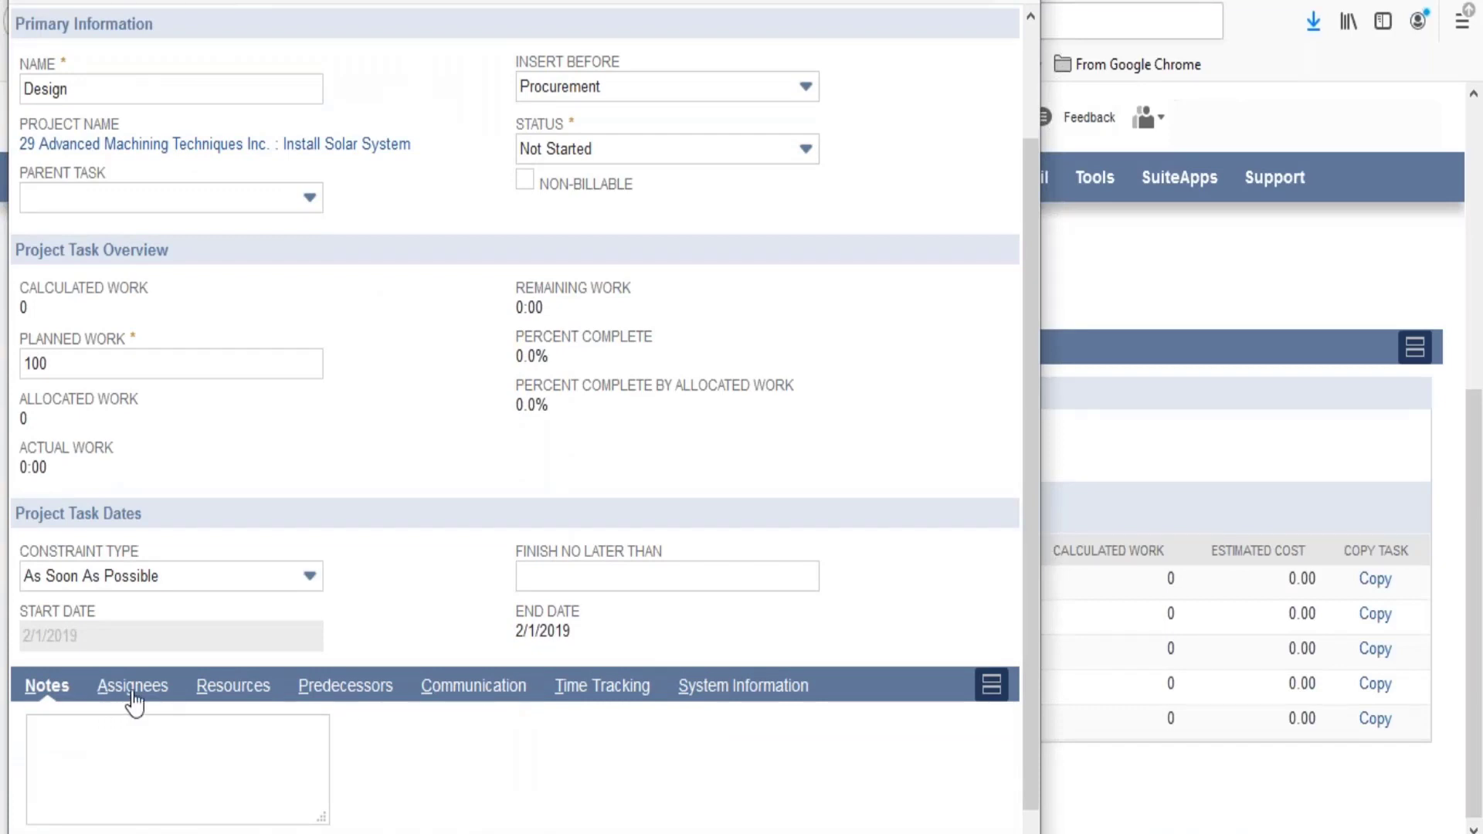
left_click(120, 694)
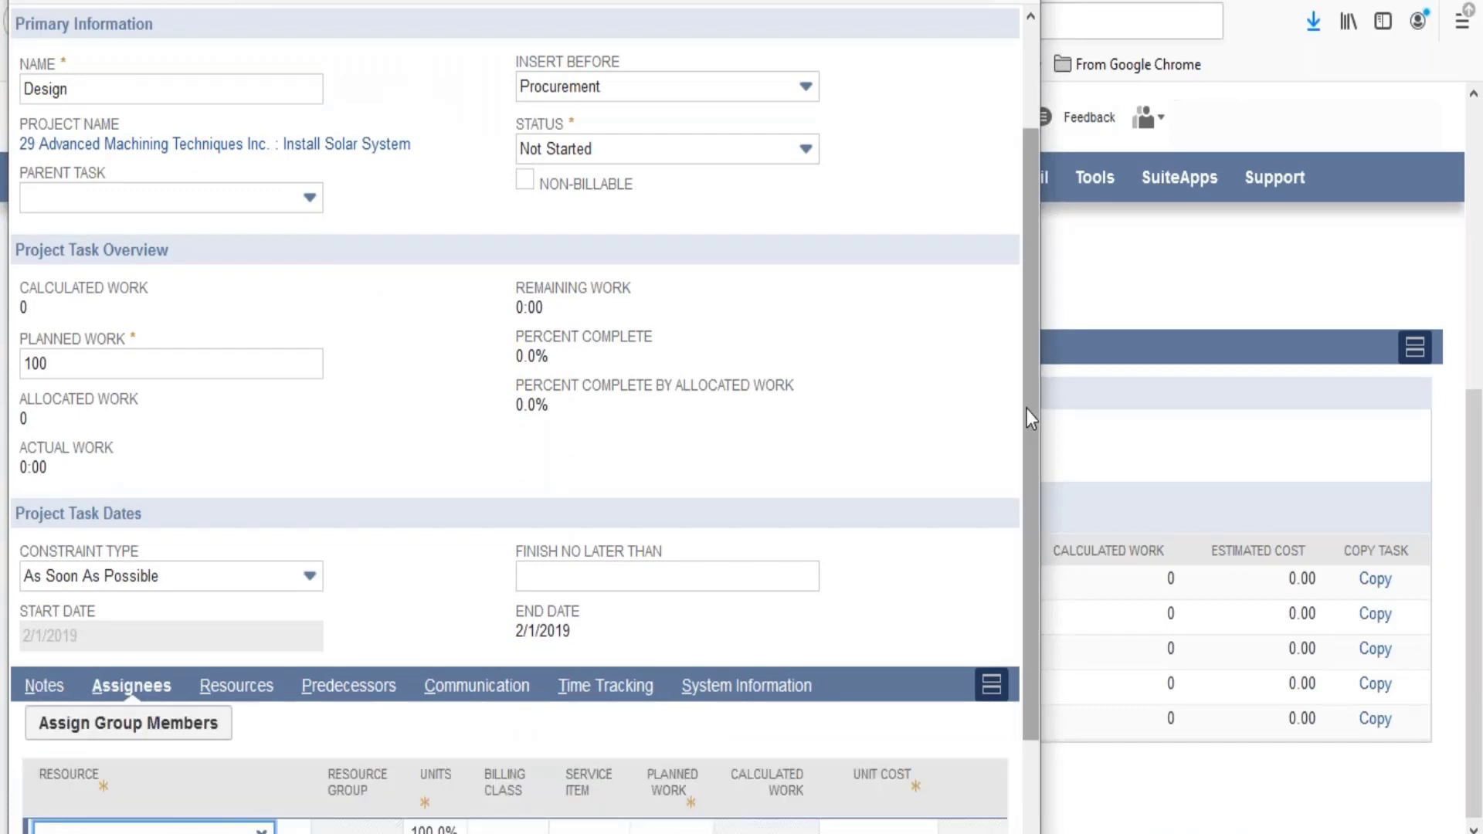
scroll(1026, 409, "down", 3)
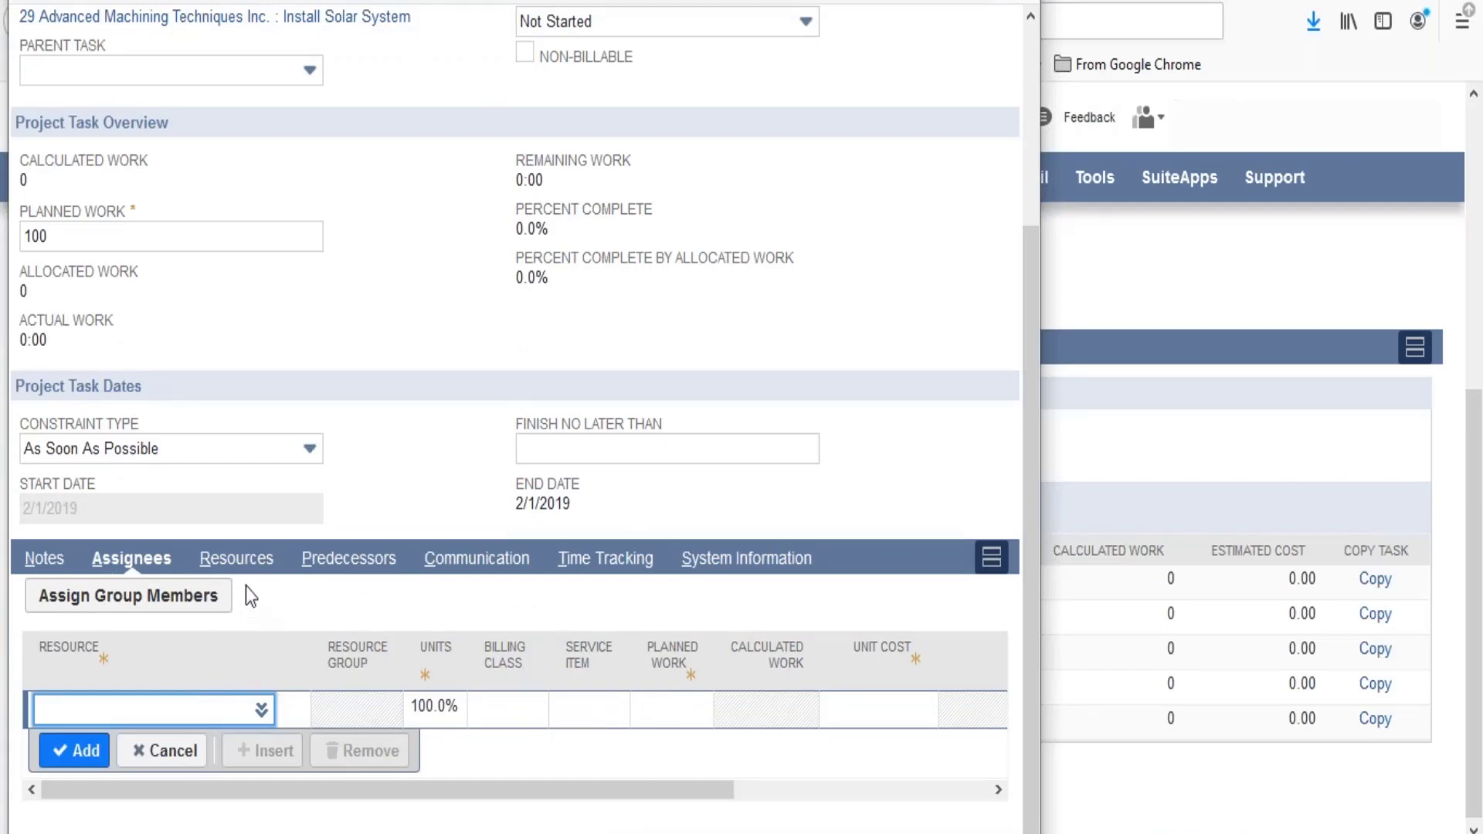
left_click(246, 564)
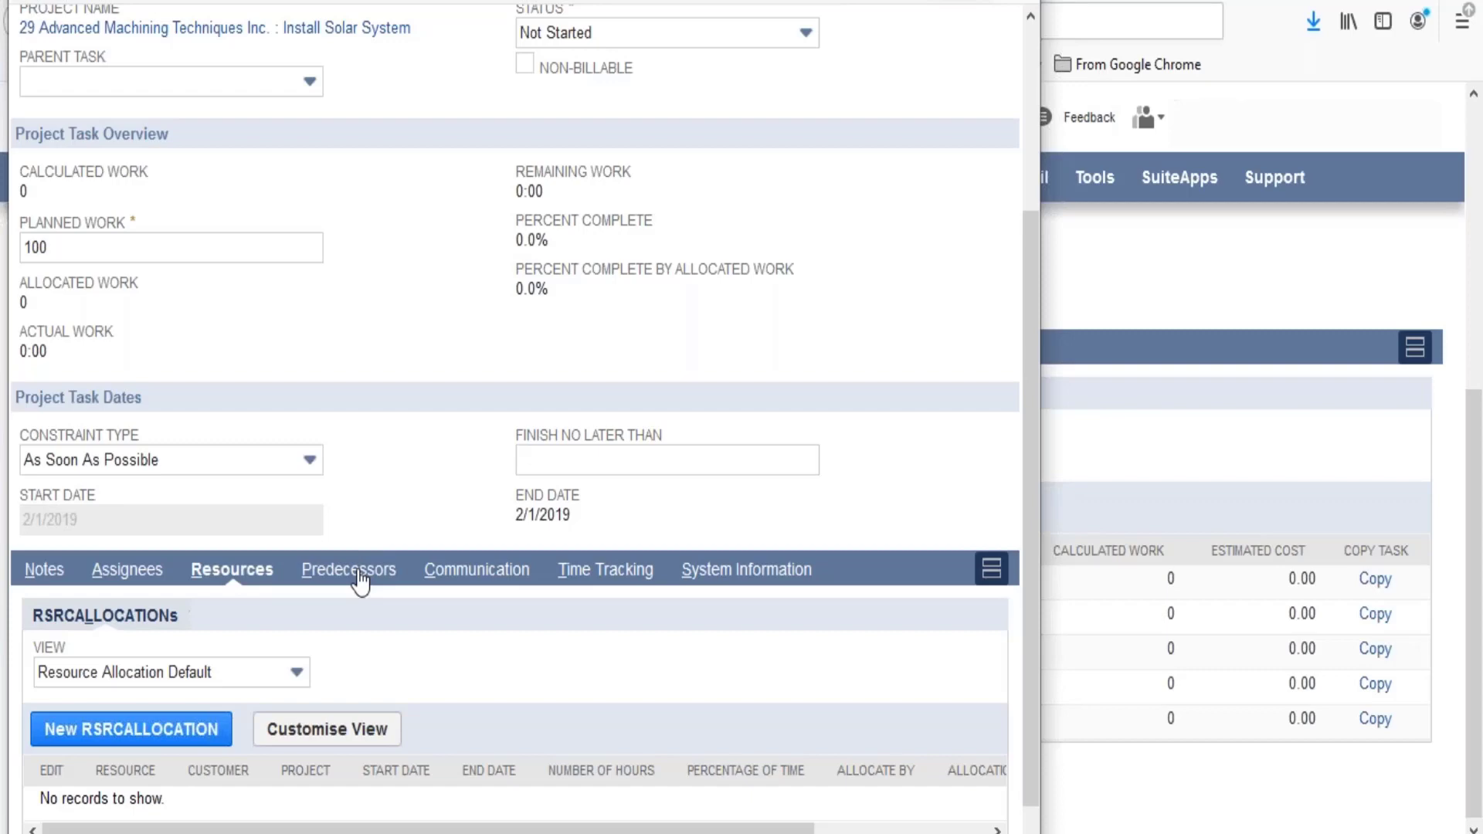
left_click(621, 579)
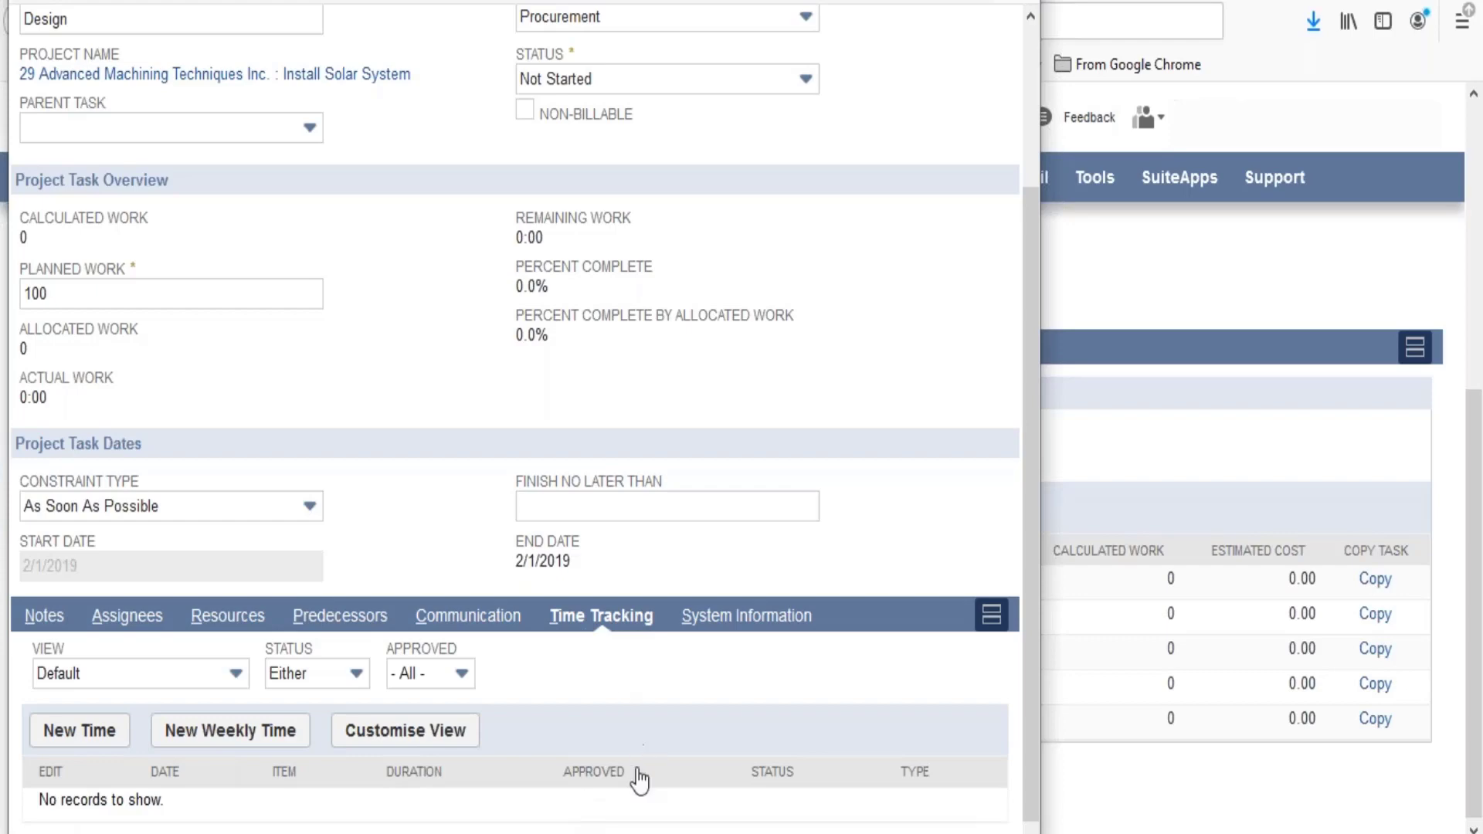
left_click_drag(1024, 753, 1026, 536)
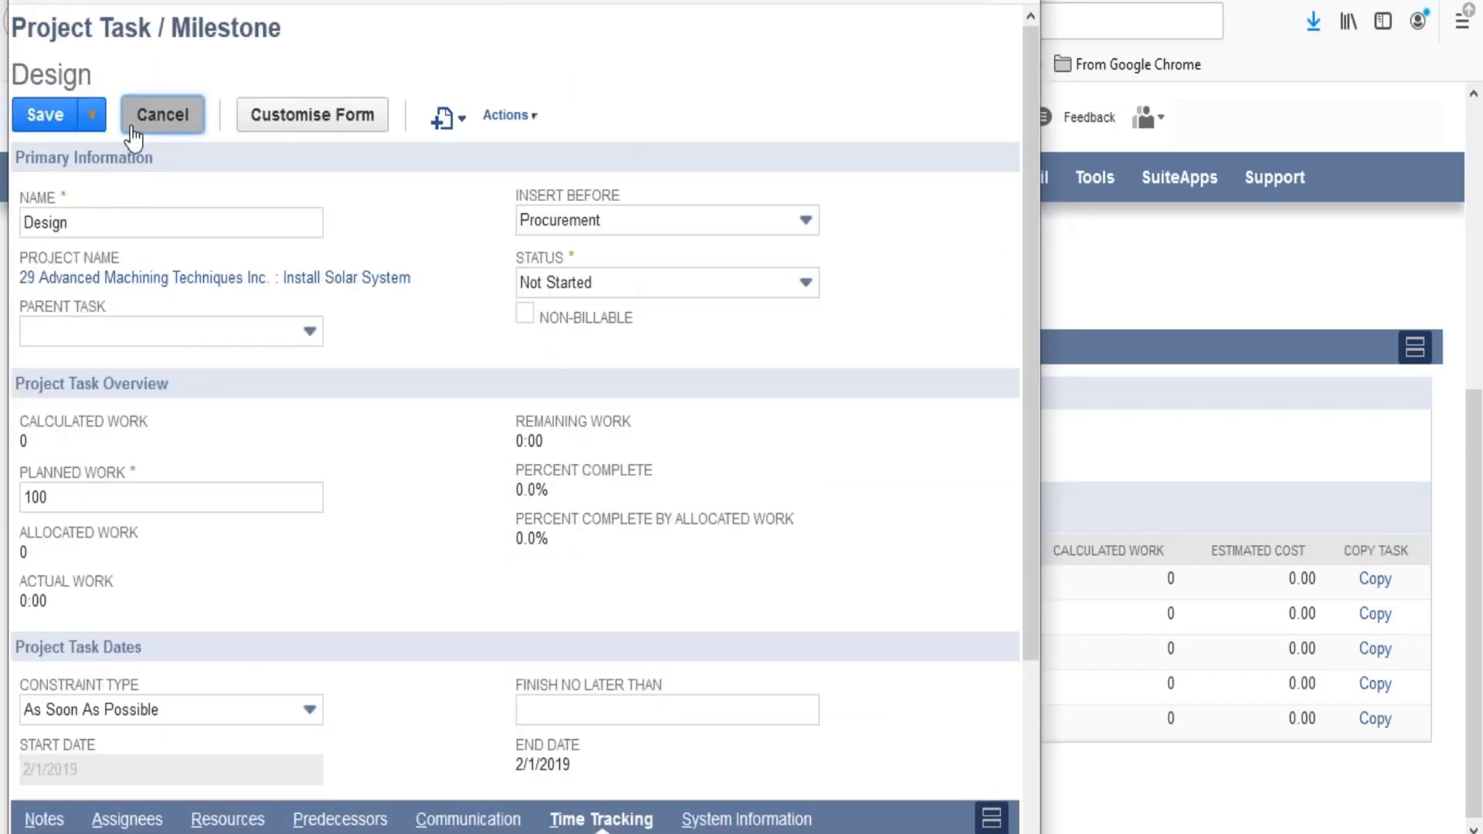
left_click(162, 114)
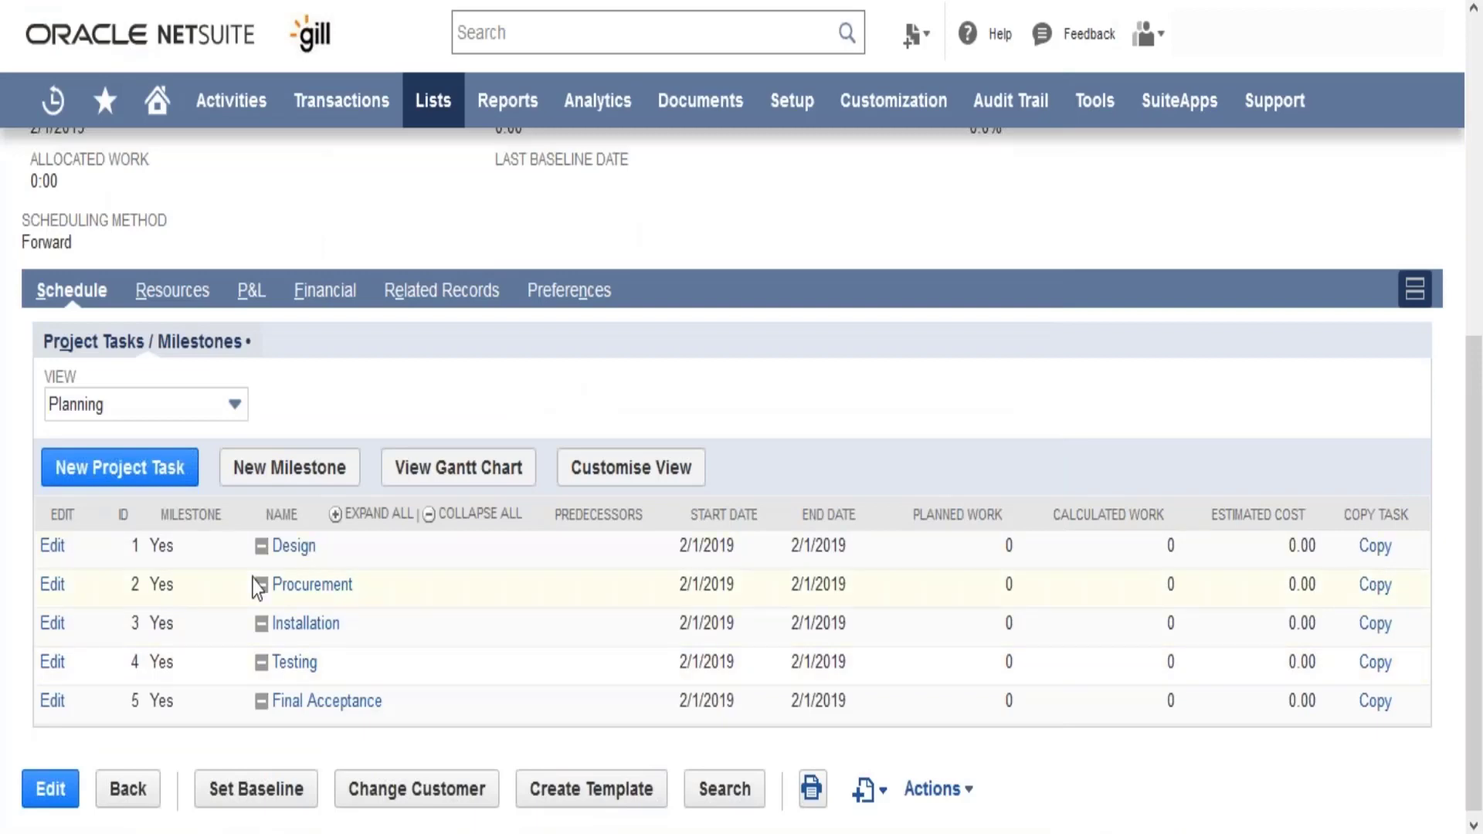
- Review the project's resource allocations, financial billing setup and P&L figures
left_click(187, 287)
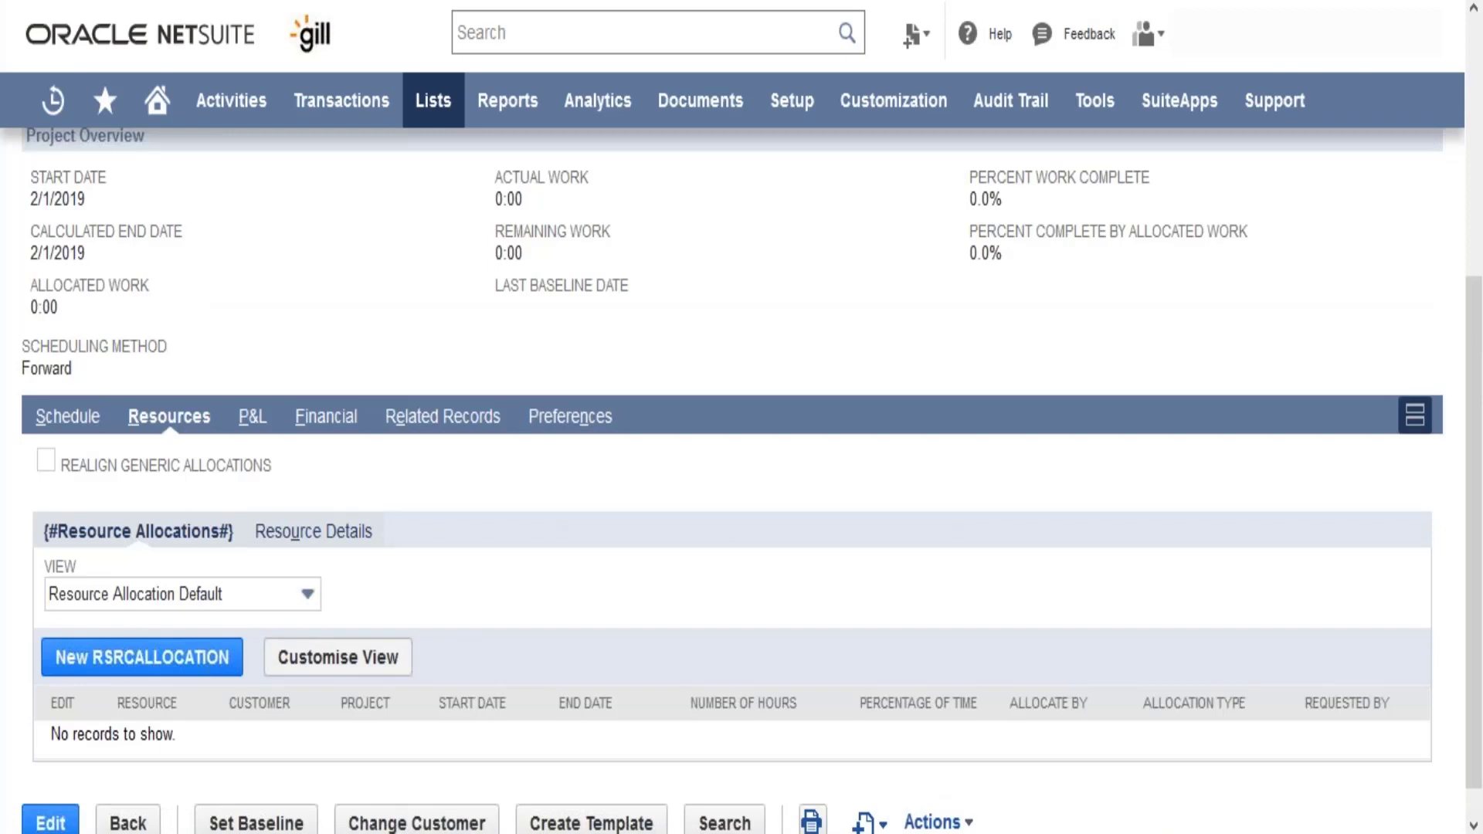
left_click(321, 421)
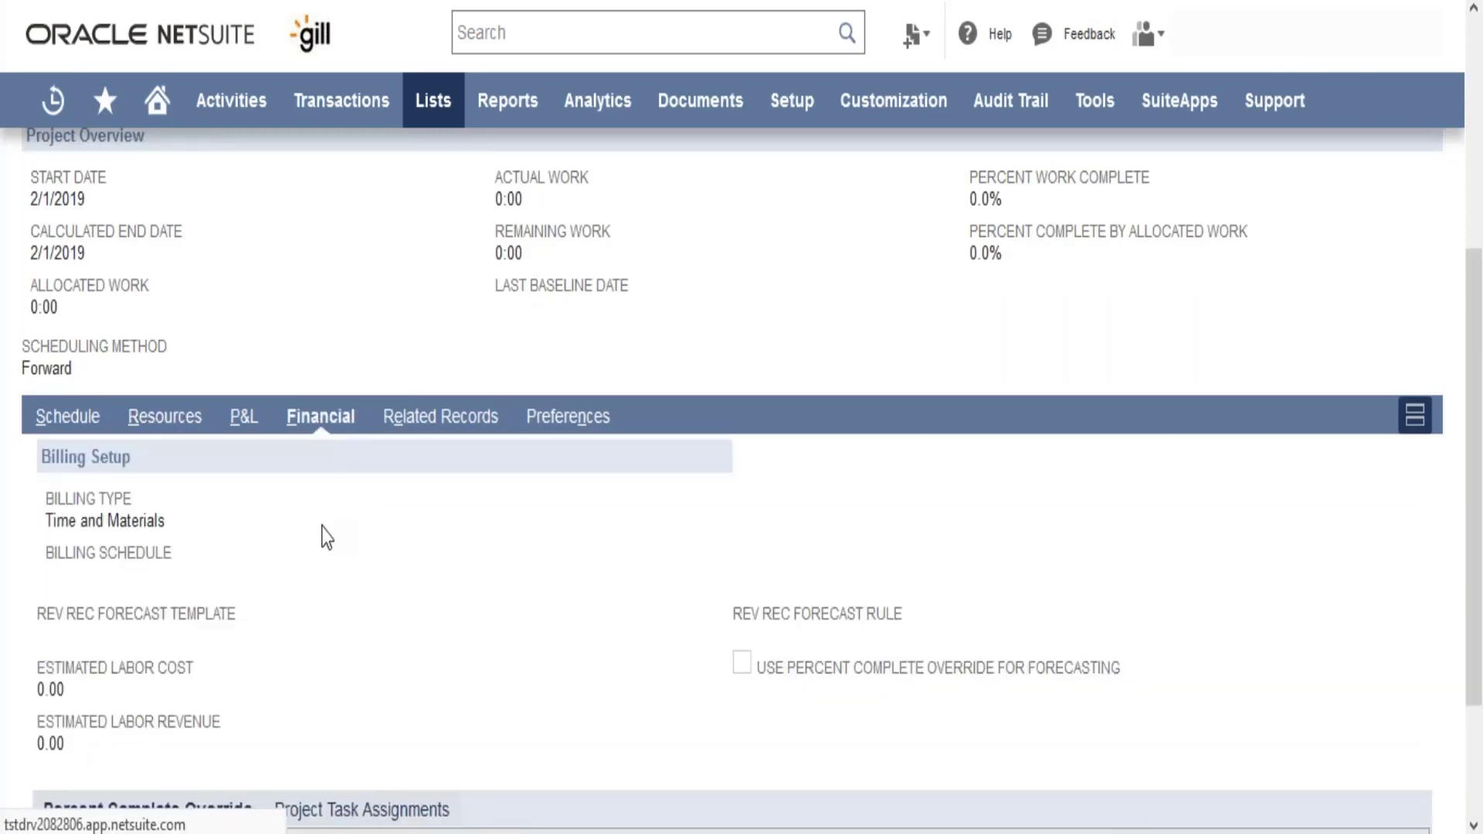
scroll(326, 537, "down", 1)
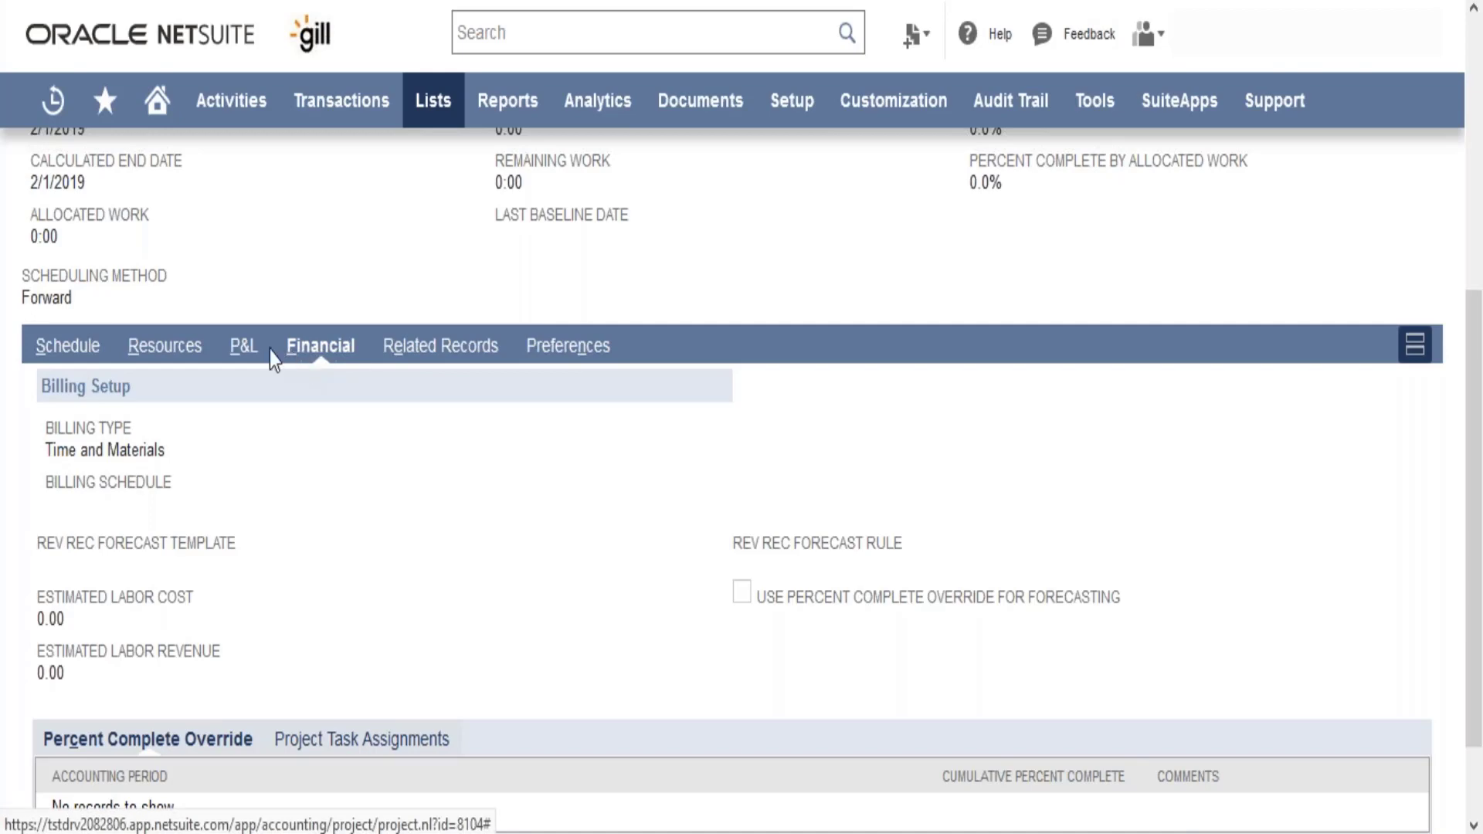
left_click(243, 346)
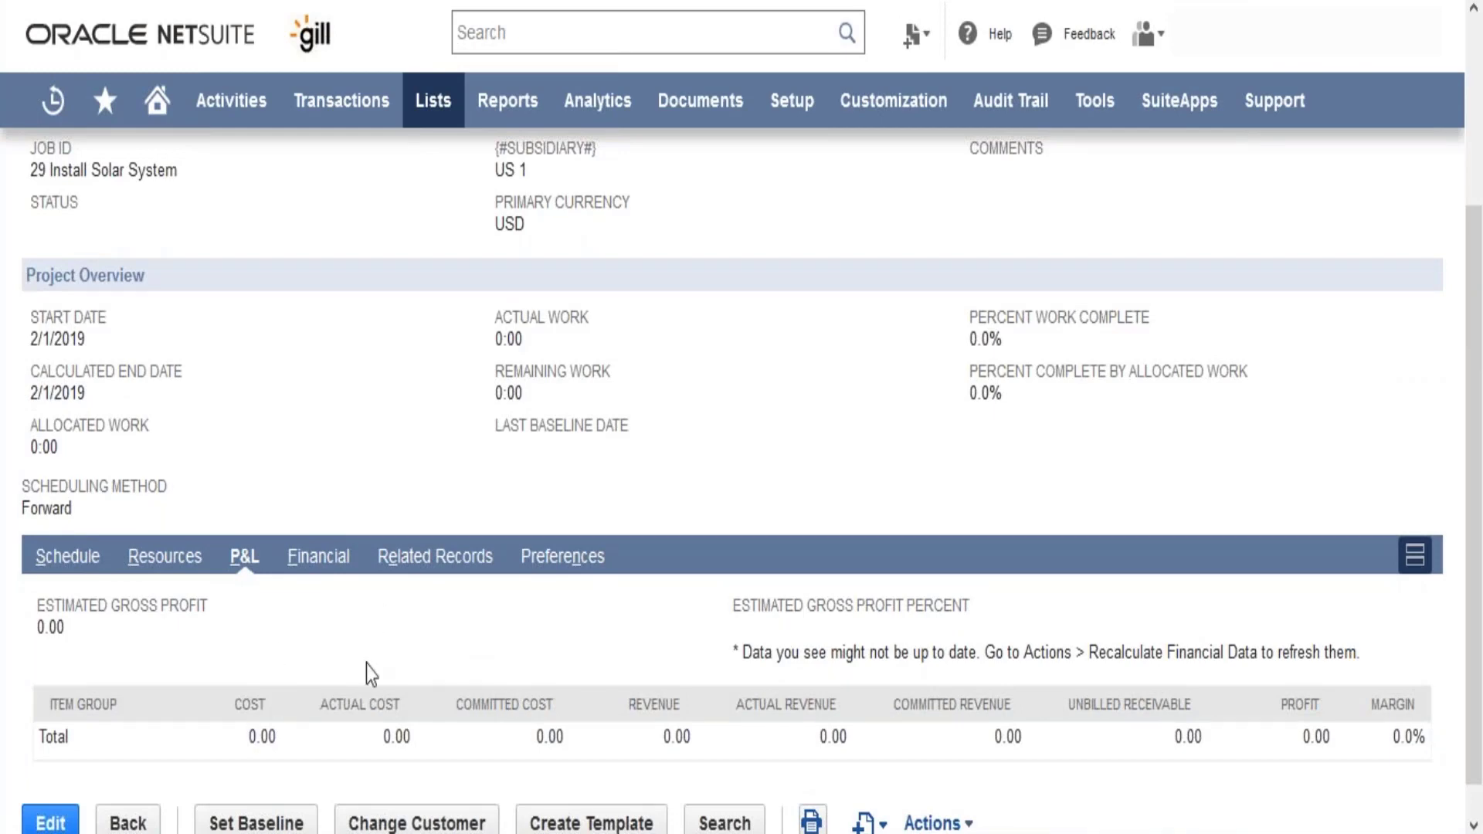
scroll(366, 665, "up", 1)
scroll(366, 665, "down", 2)
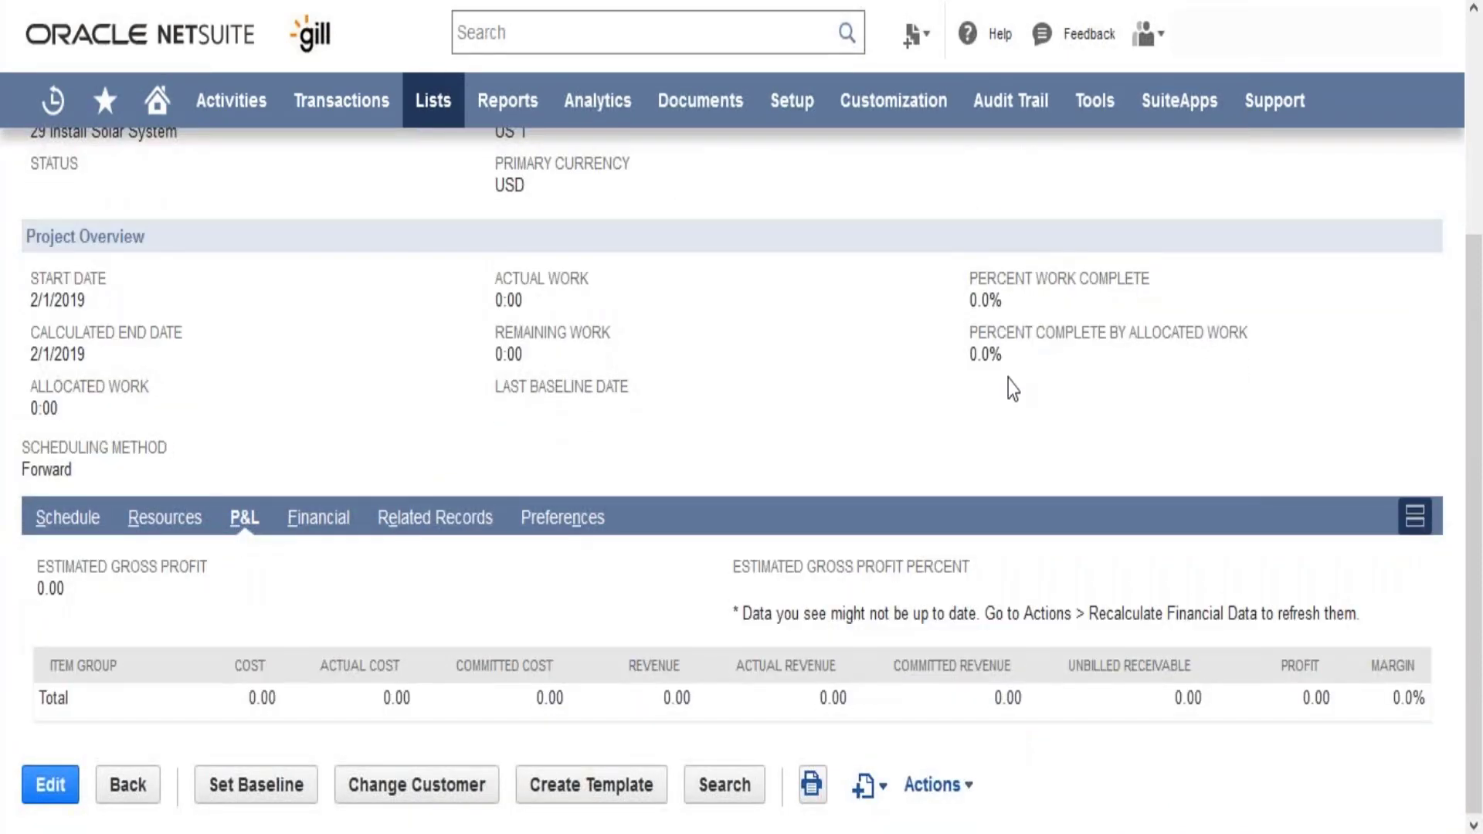
- Return to the project's schedule and look over its tasks, milestones and overview information
left_click(85, 531)
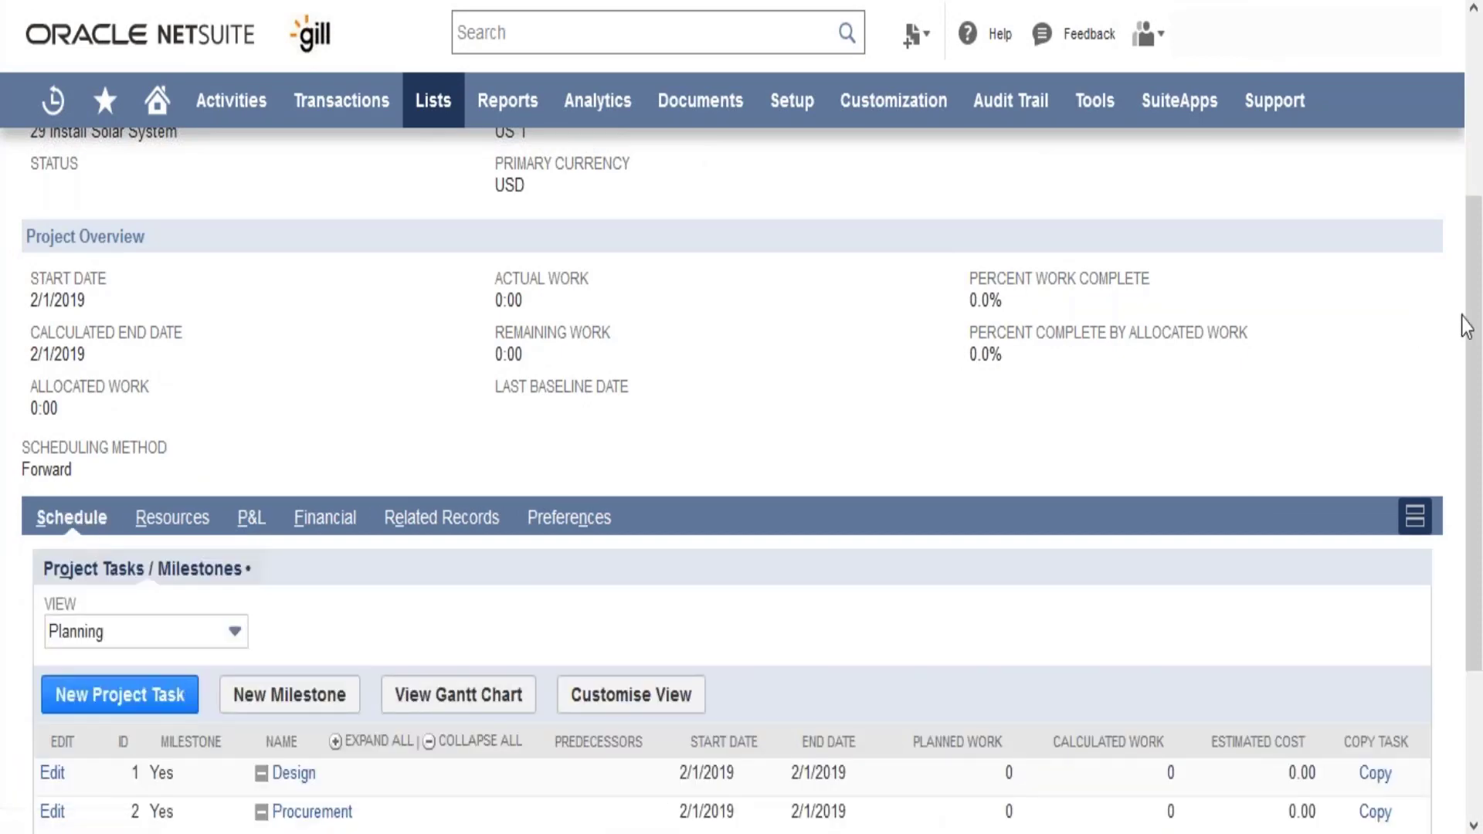
scroll(1070, 448, "down", 2)
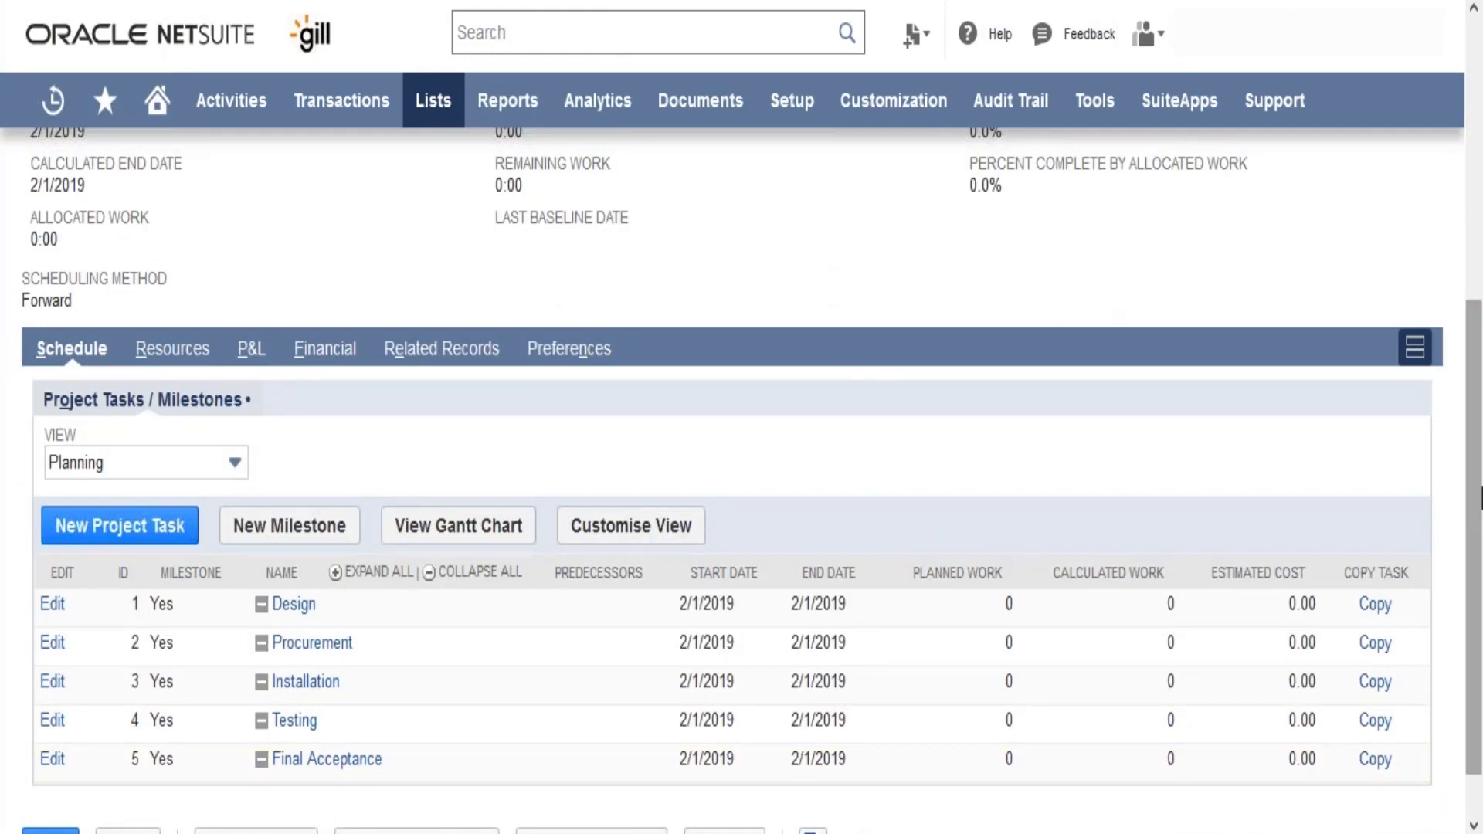
scroll(1479, 471, "up", 2)
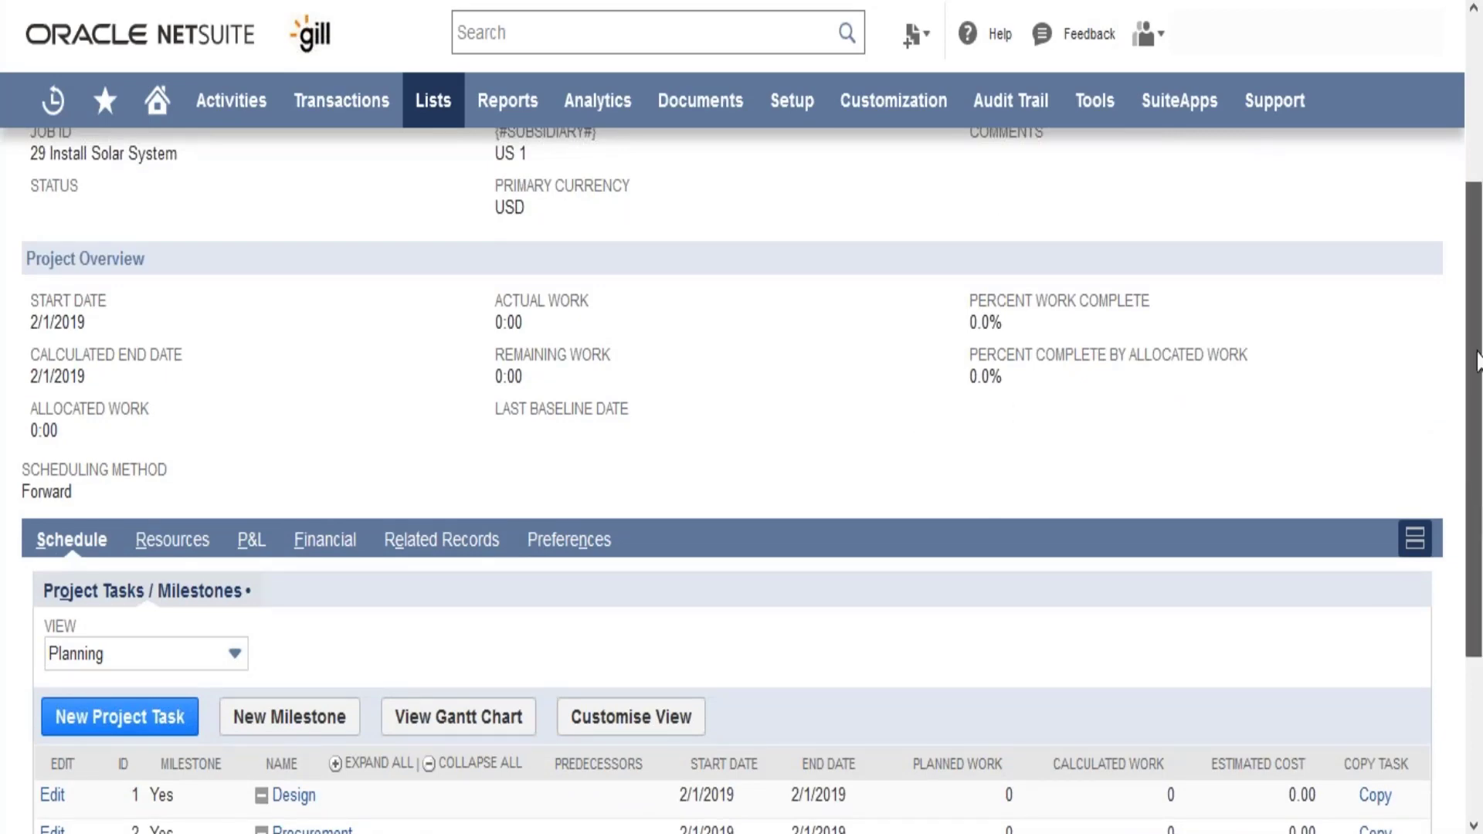
scroll(1477, 493, "up", 3)
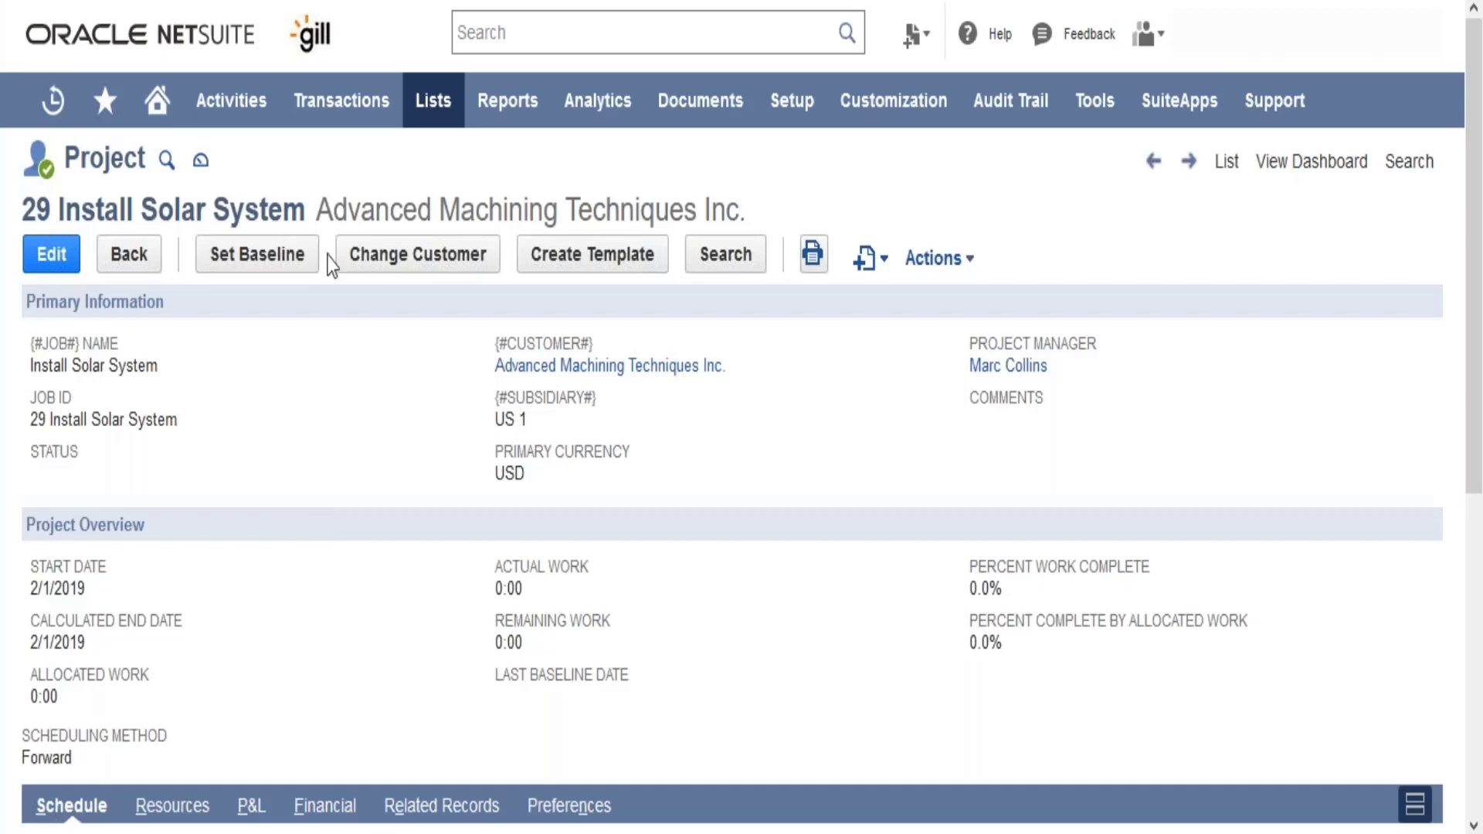
- Look through the bank, manufacturing and financial transaction types and open a new cheque form
mouse_move(341, 100)
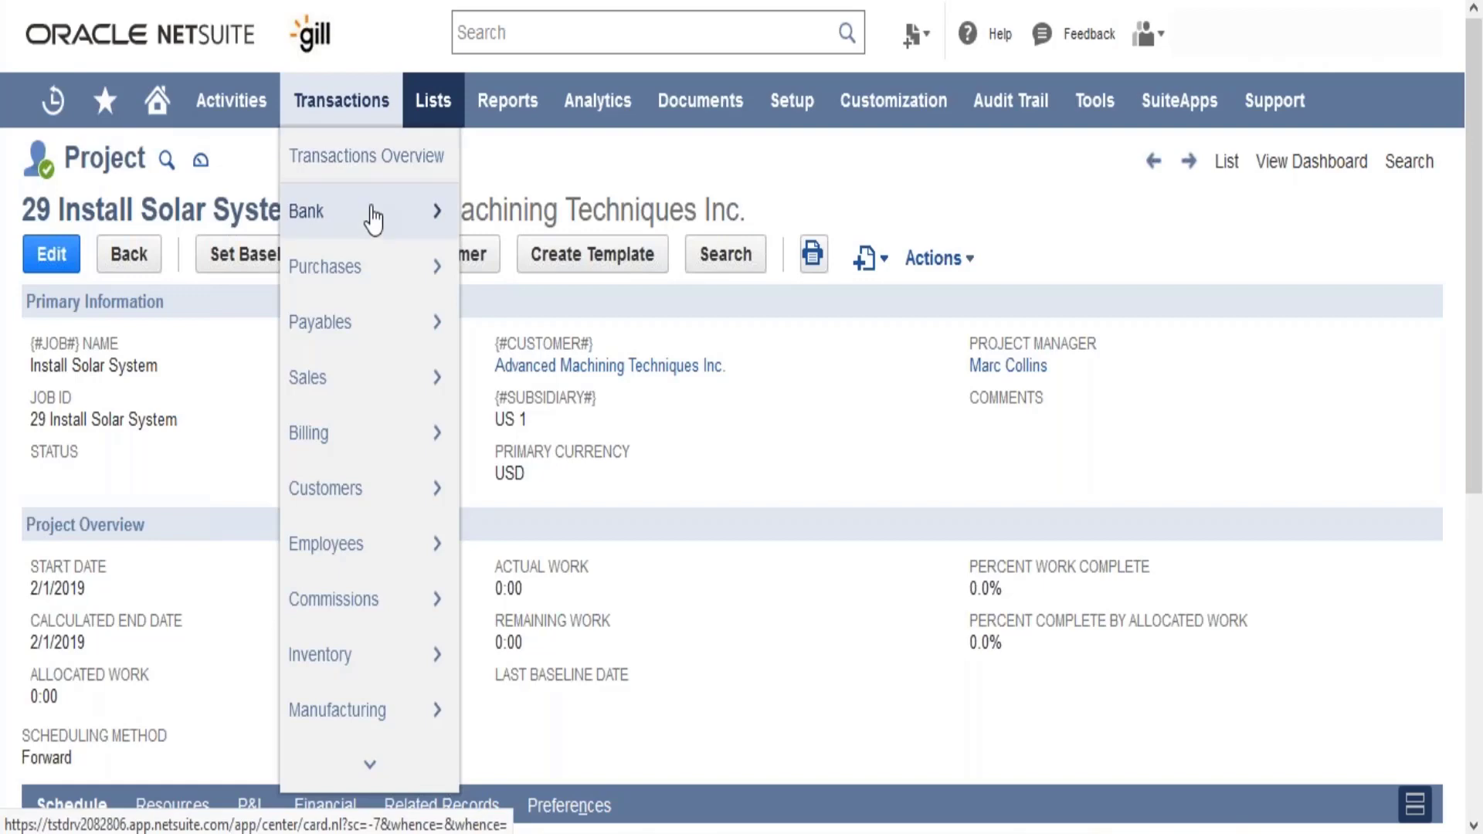
mouse_move(374, 218)
mouse_move(543, 182)
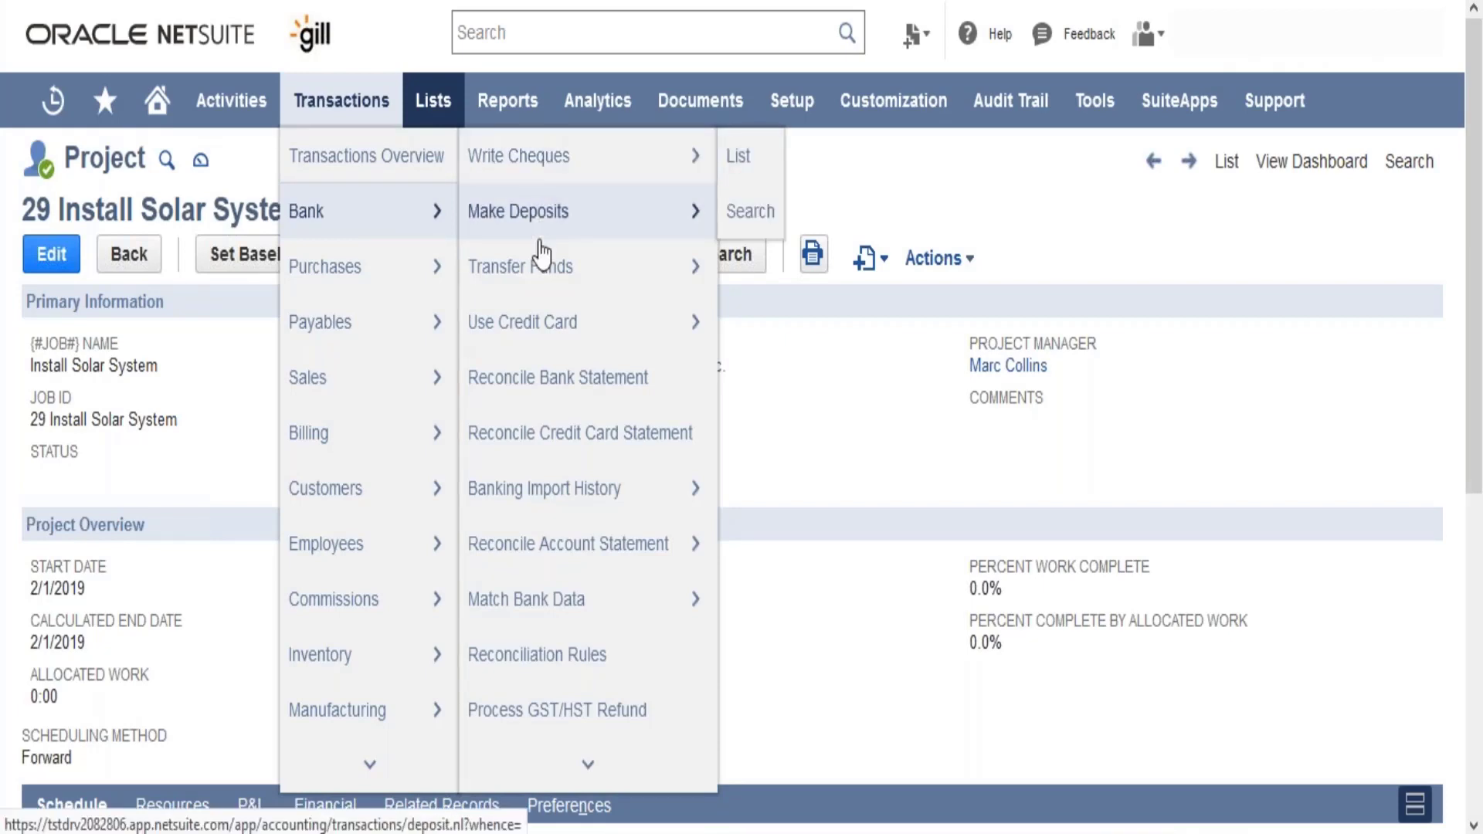
mouse_move(540, 272)
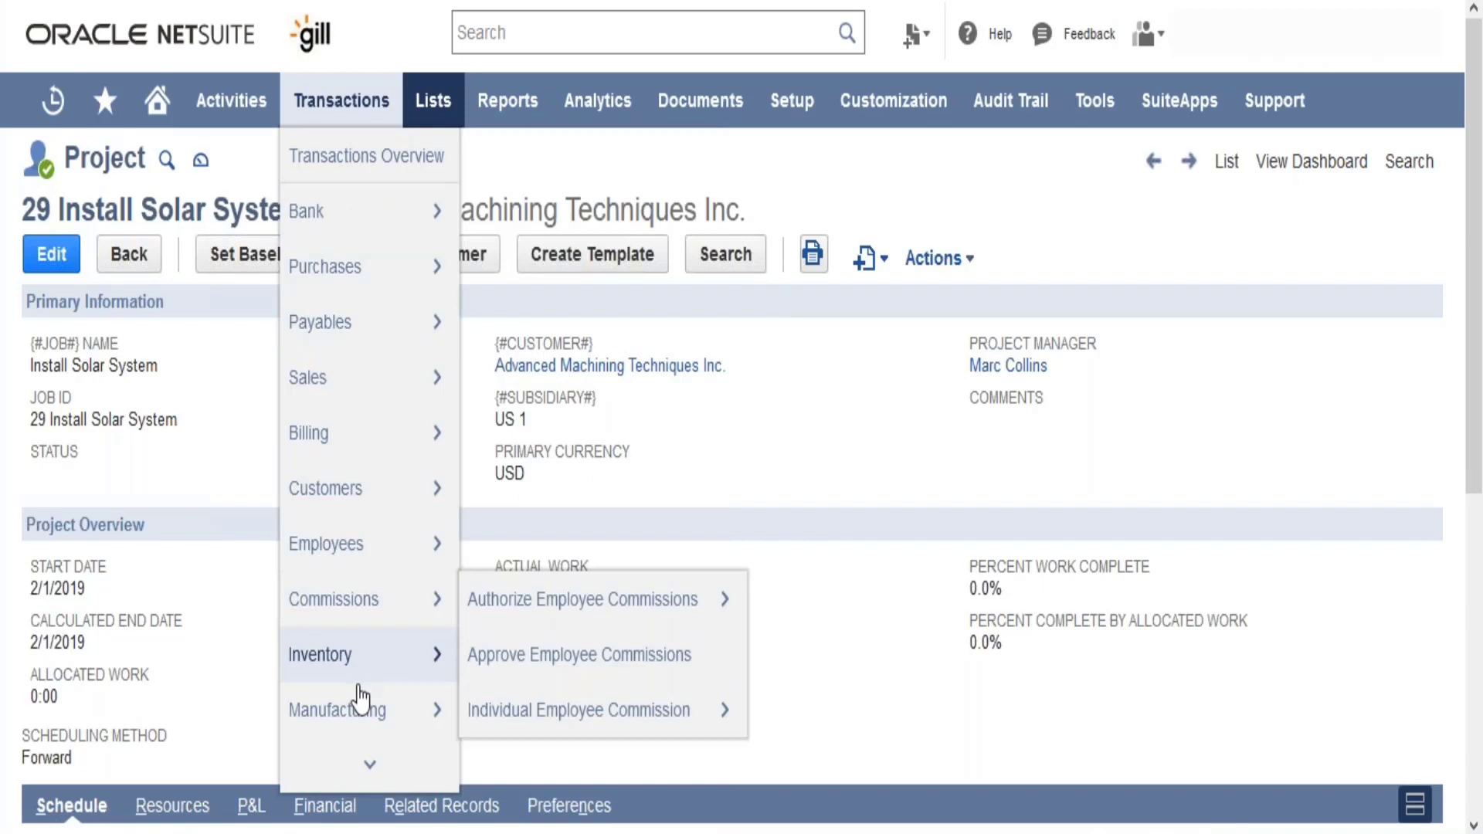
mouse_move(360, 704)
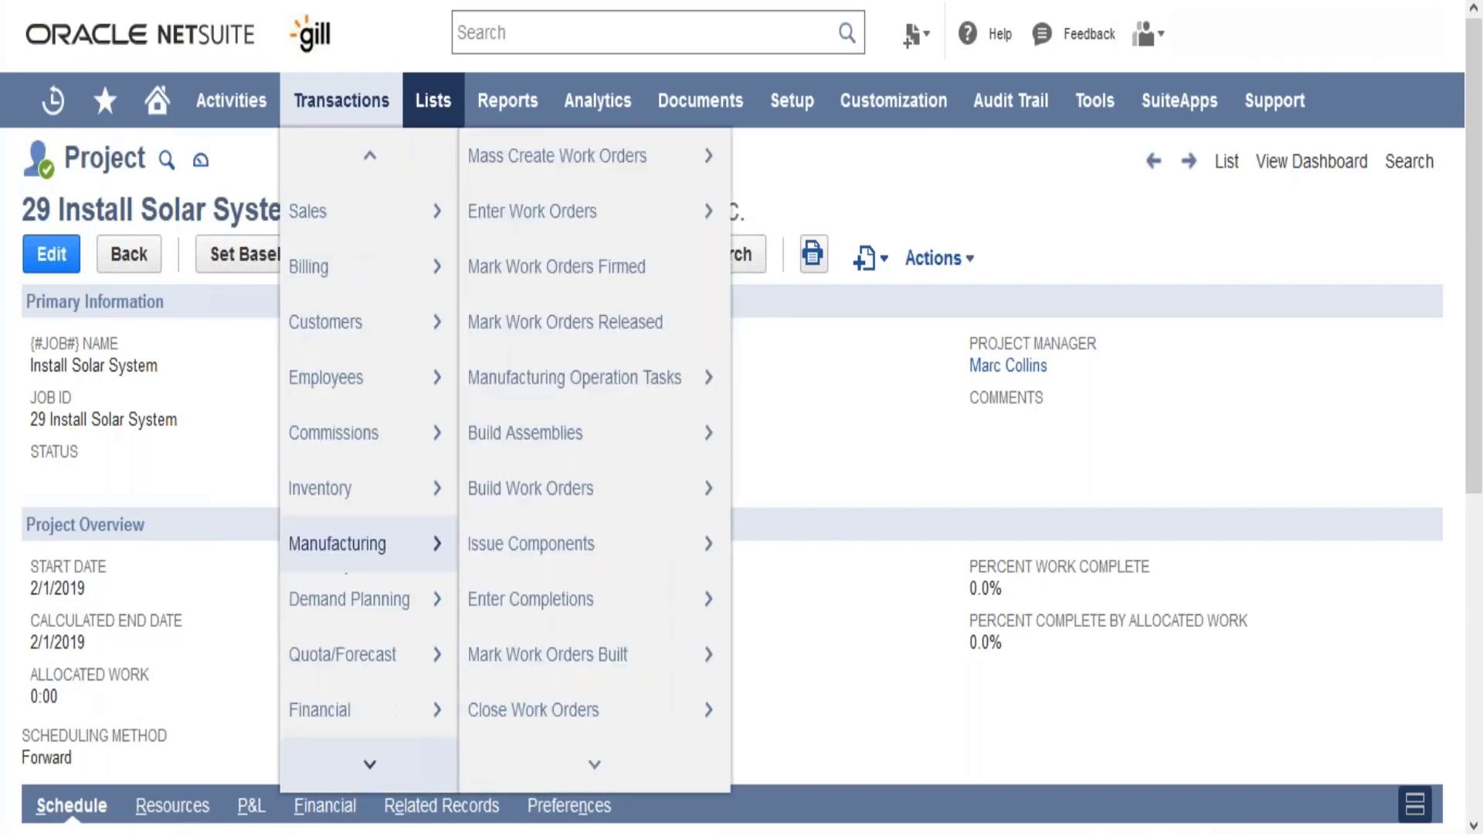
mouse_move(373, 680)
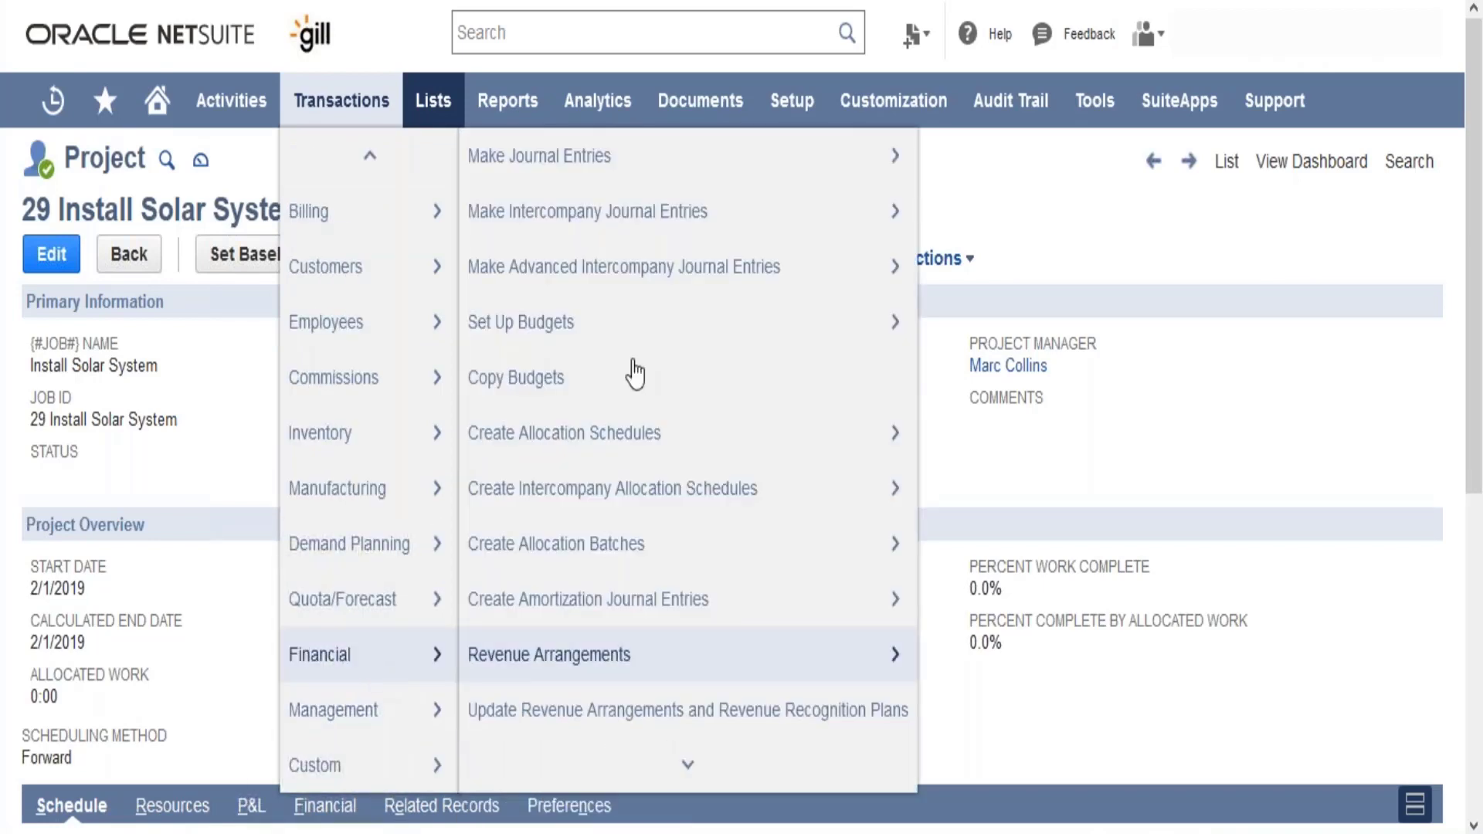
mouse_move(597, 186)
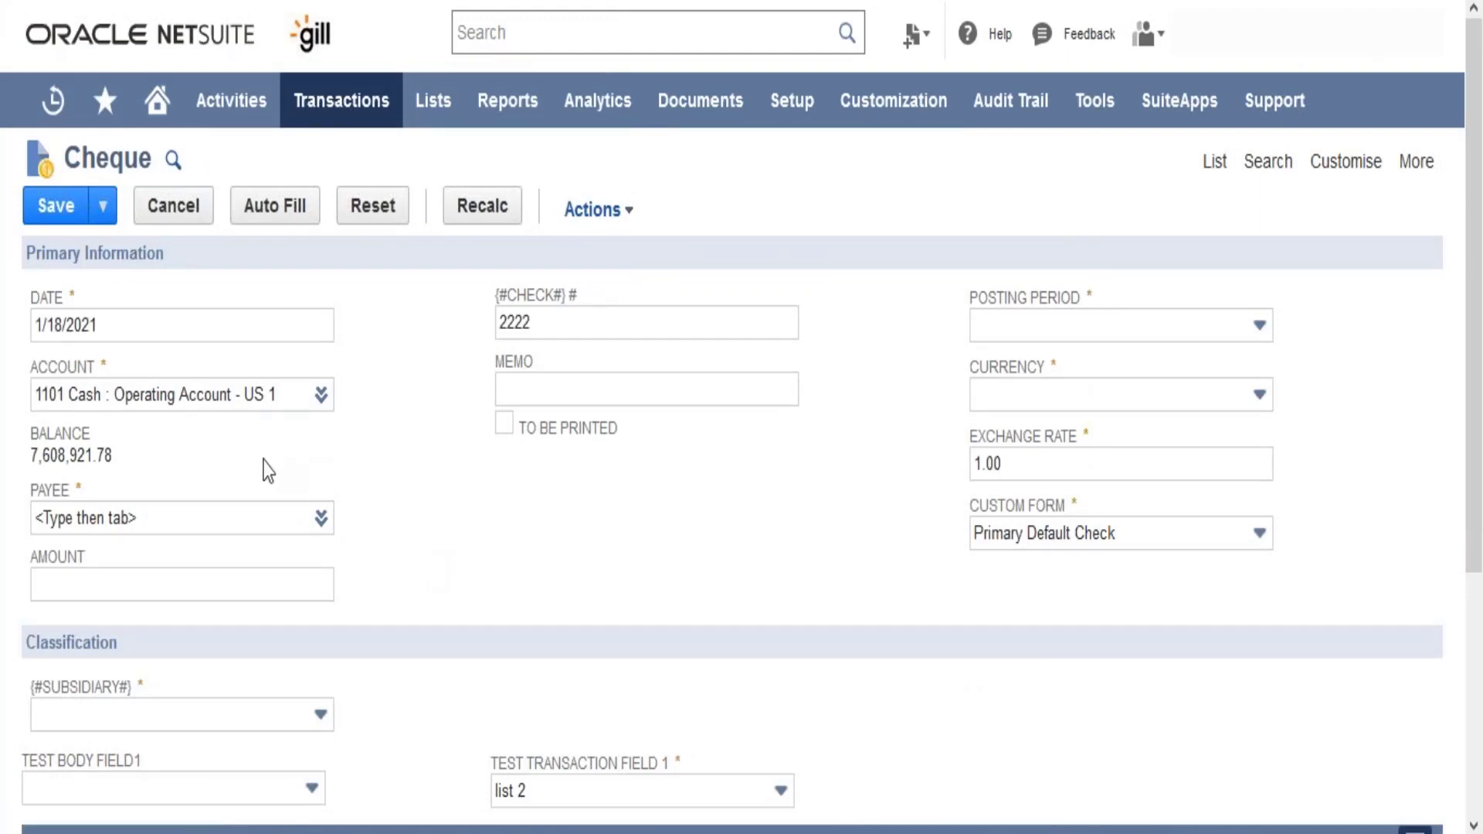
- Fill in the cheque's payee by choosing the matching person from the suggestions
left_click(248, 512)
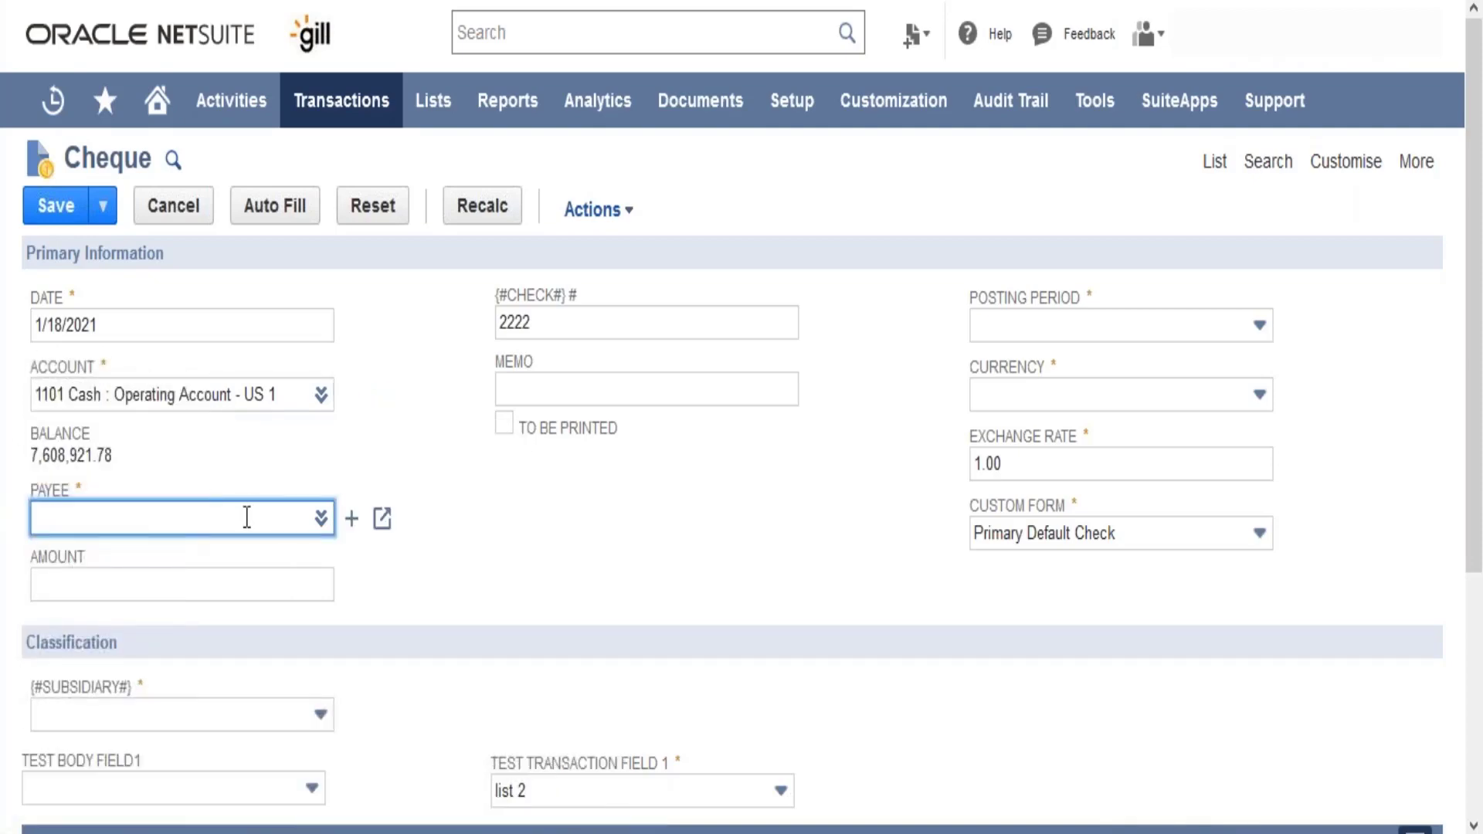
type("pru")
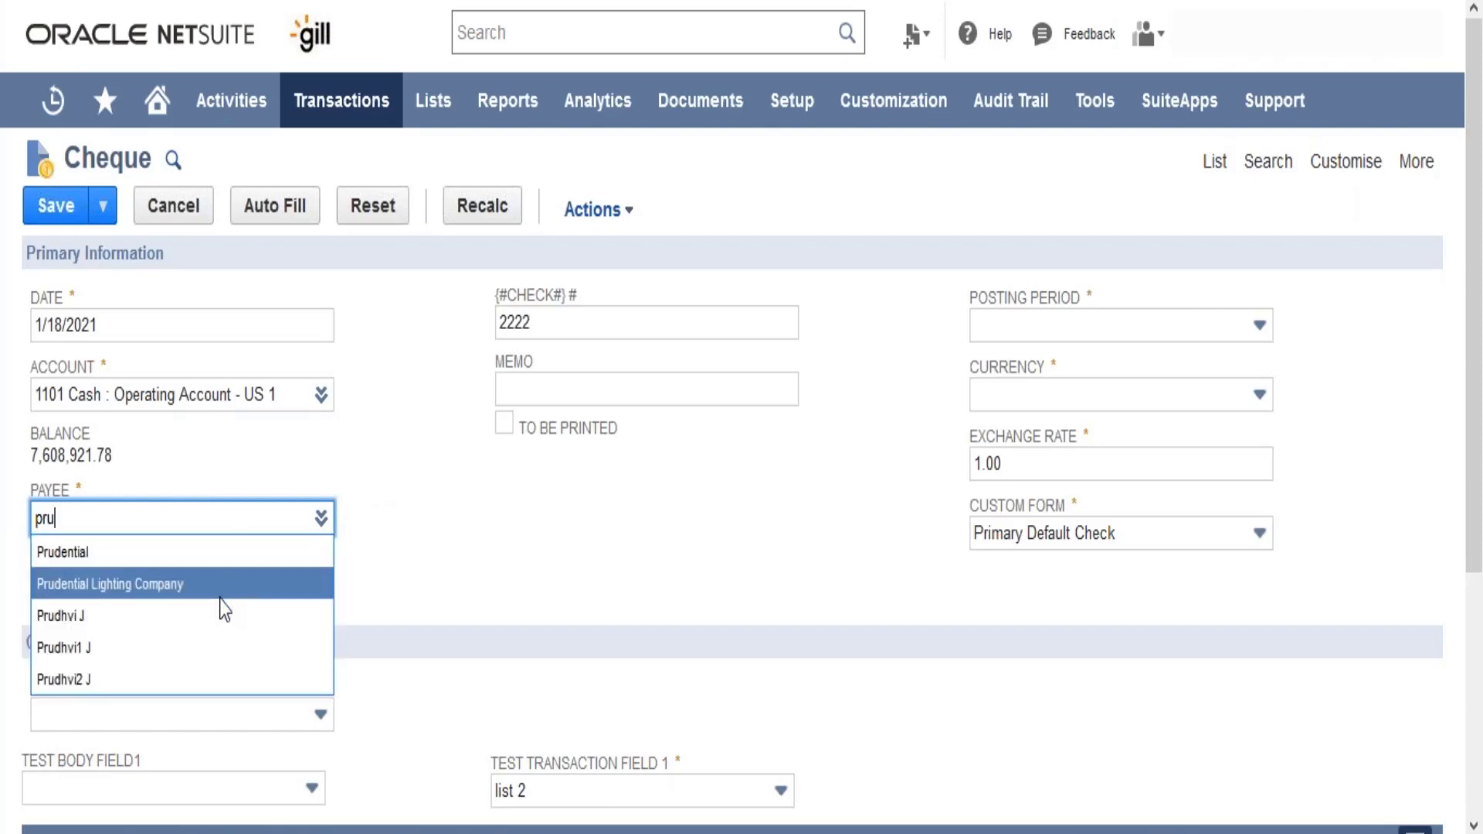
left_click(220, 631)
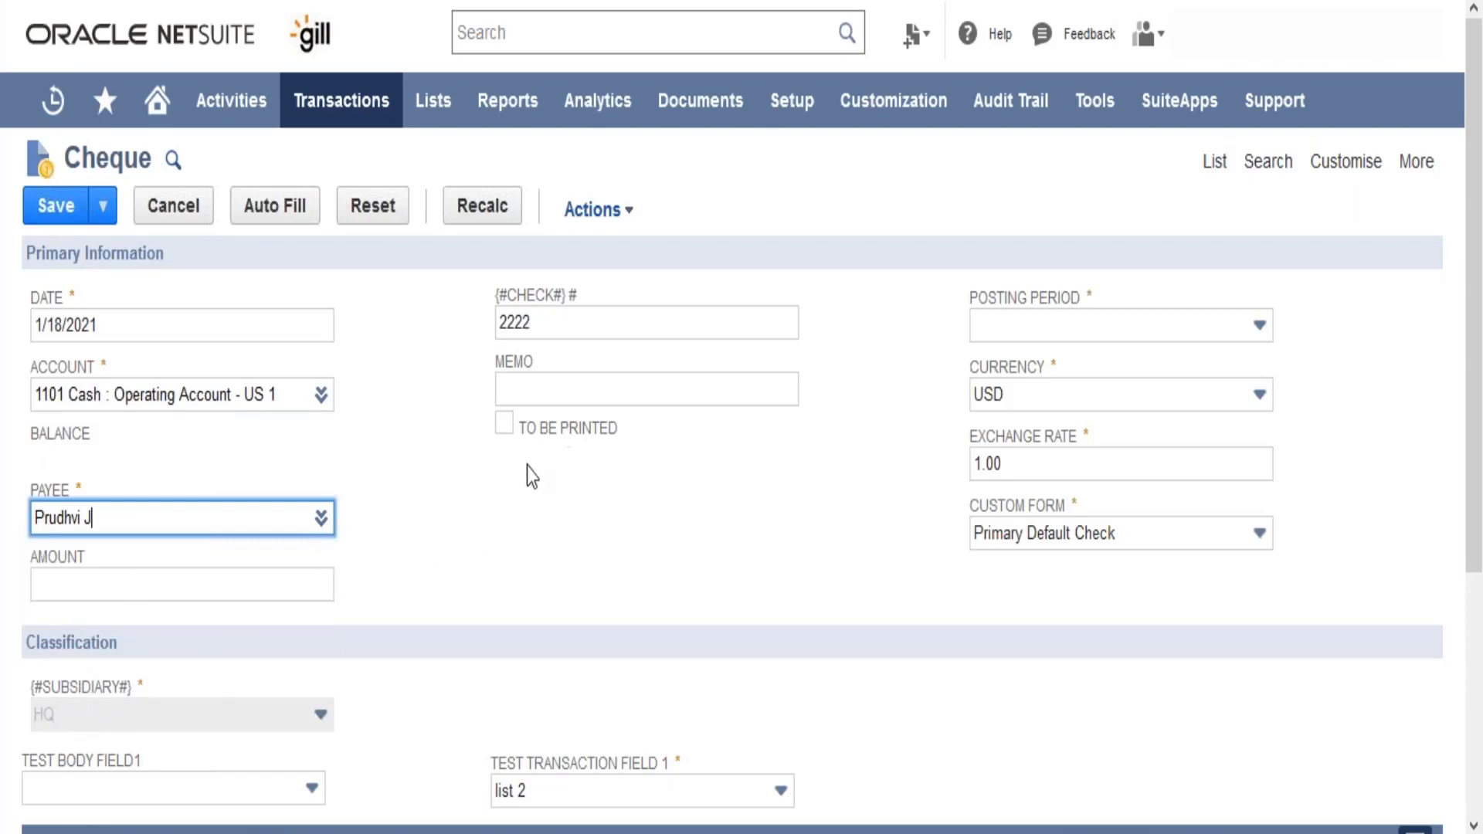
- Add an expense line to the cheque on the Advances Paid account with an amount of 1000
scroll(1480, 463, "down", 3)
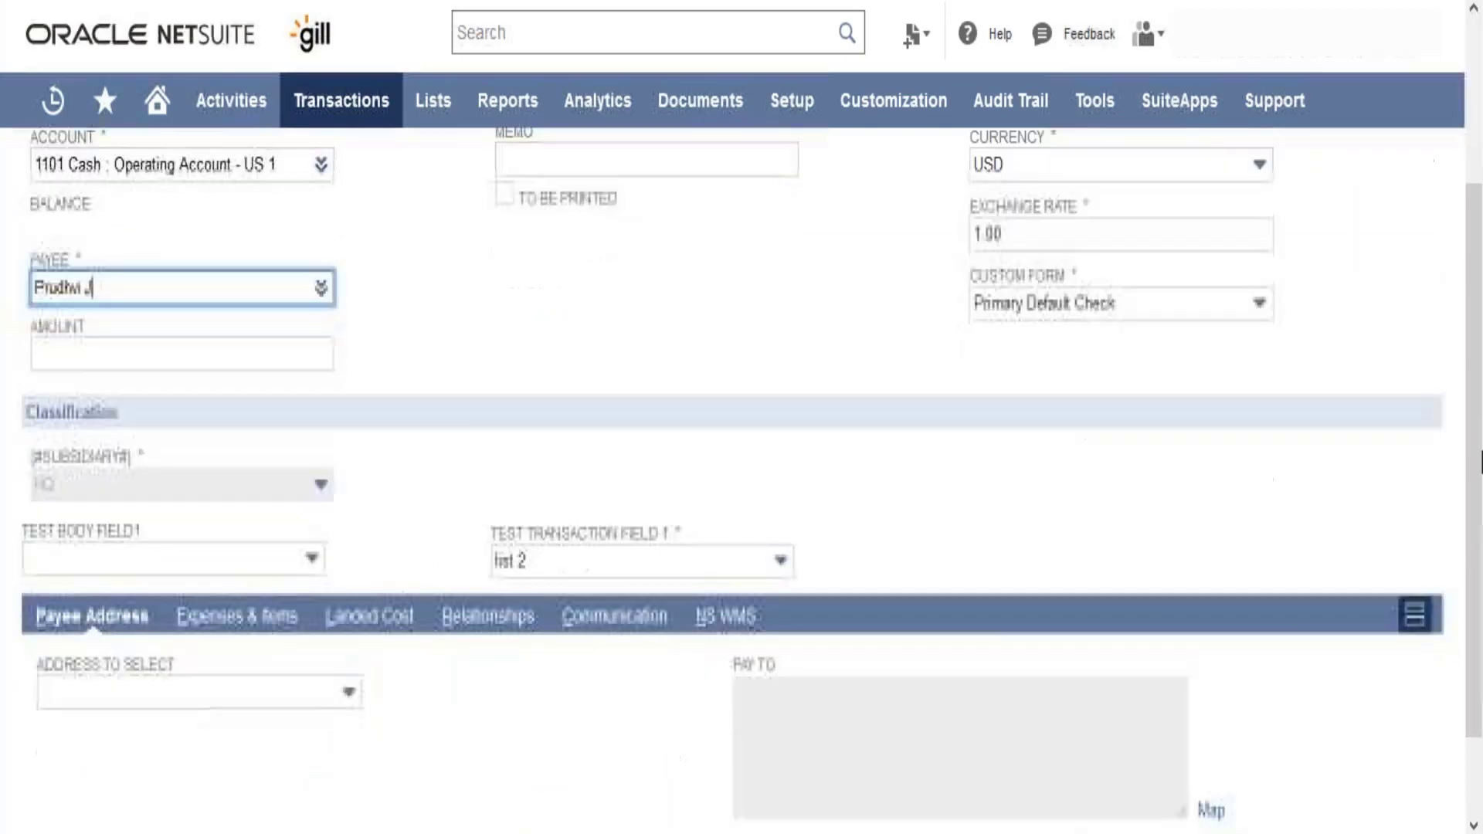
left_click(251, 594)
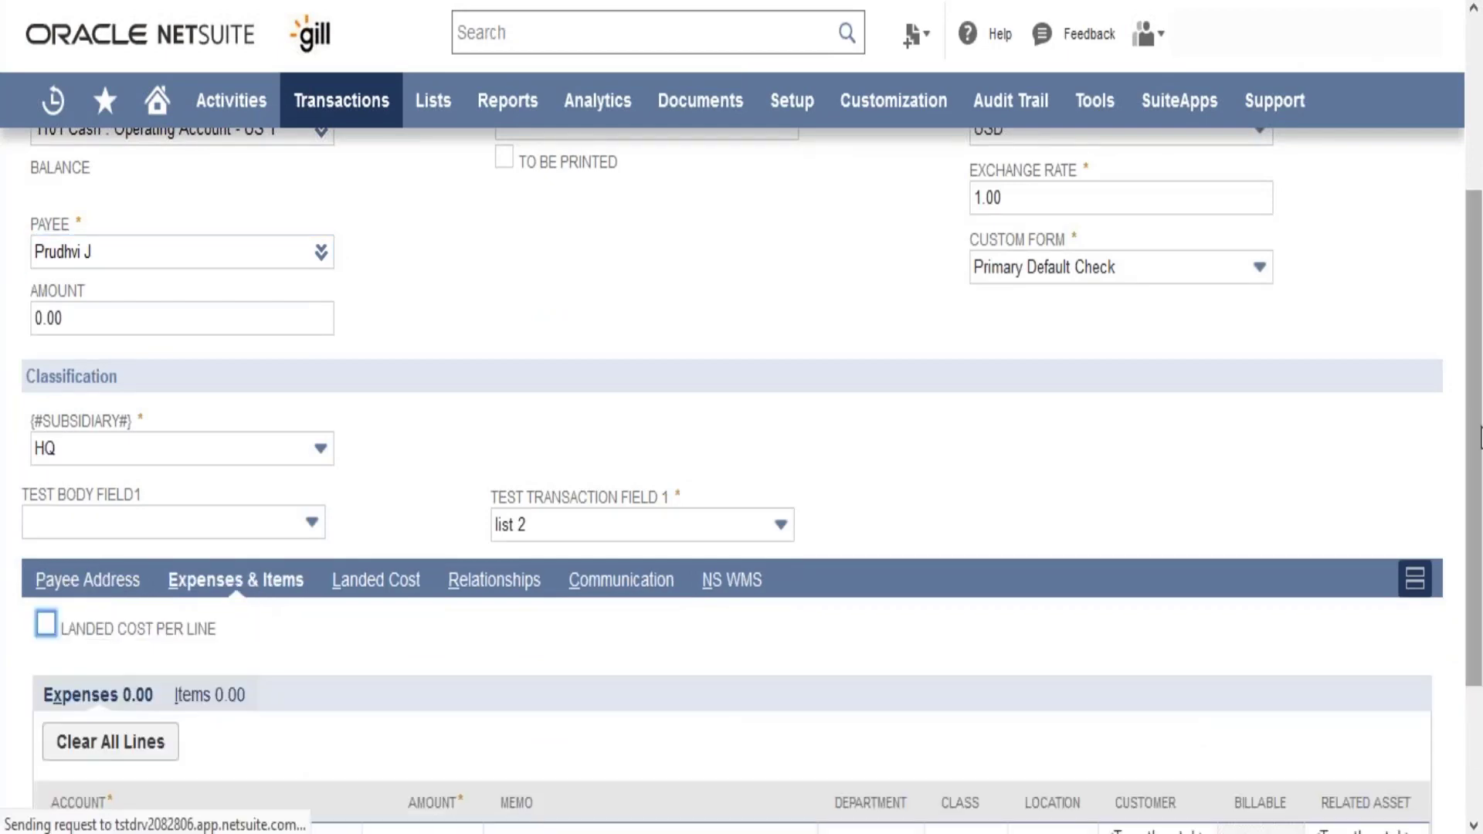
scroll(1480, 436, "down", 3)
left_click(193, 646)
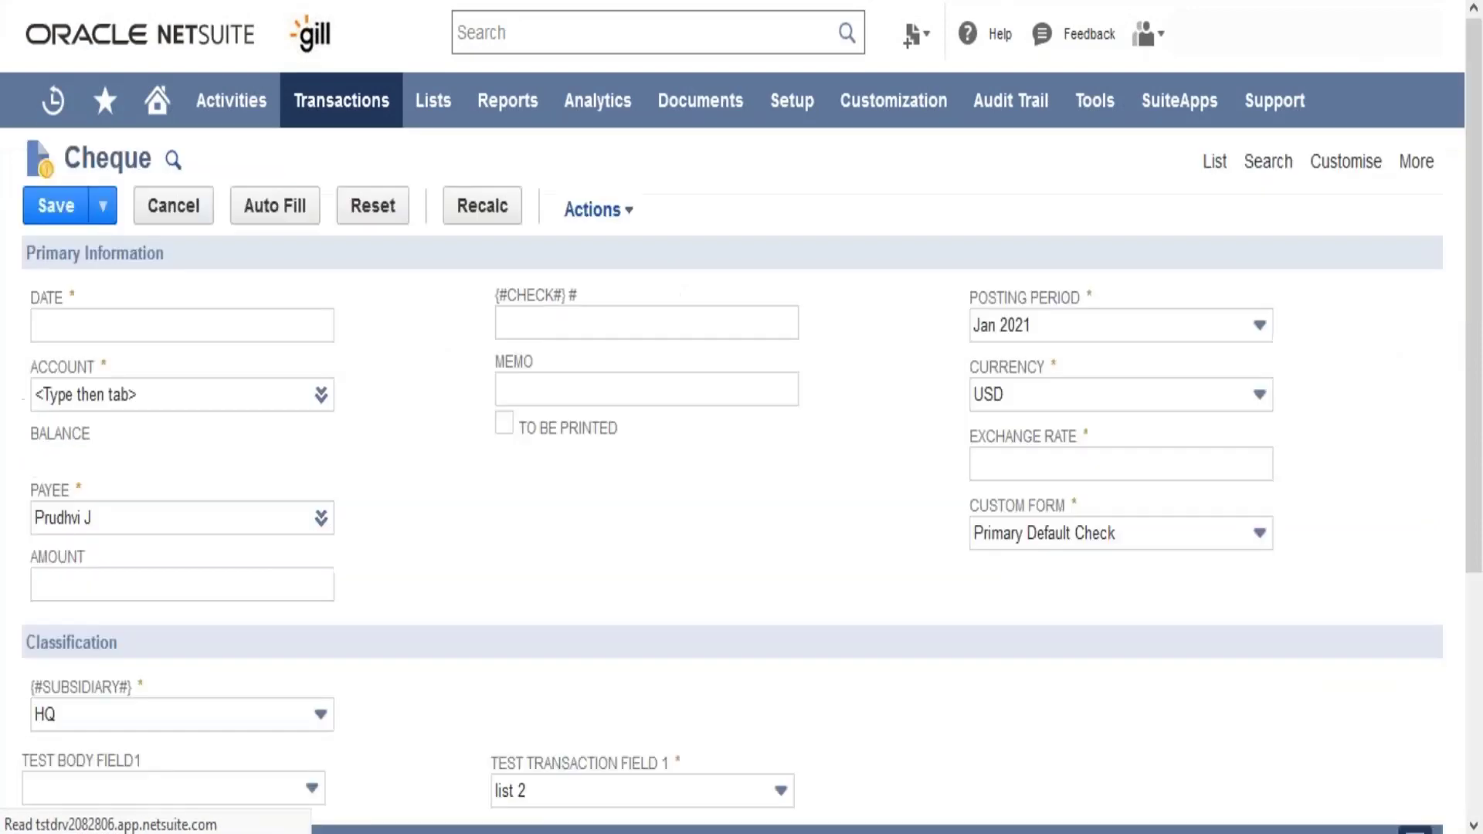
left_click_drag(1479, 317, 1480, 588)
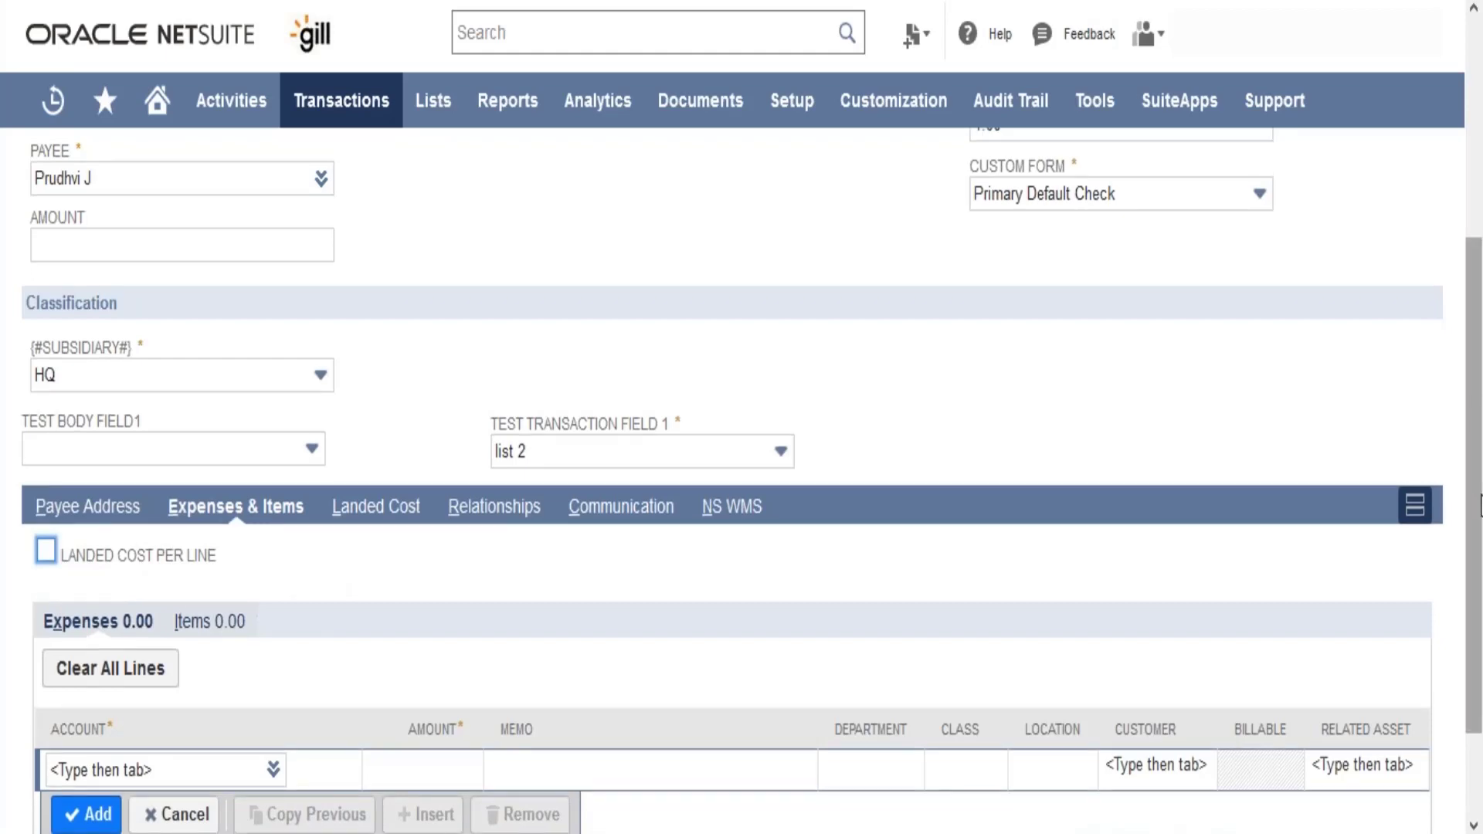
scroll(262, 781, "down", 2)
left_click(227, 639)
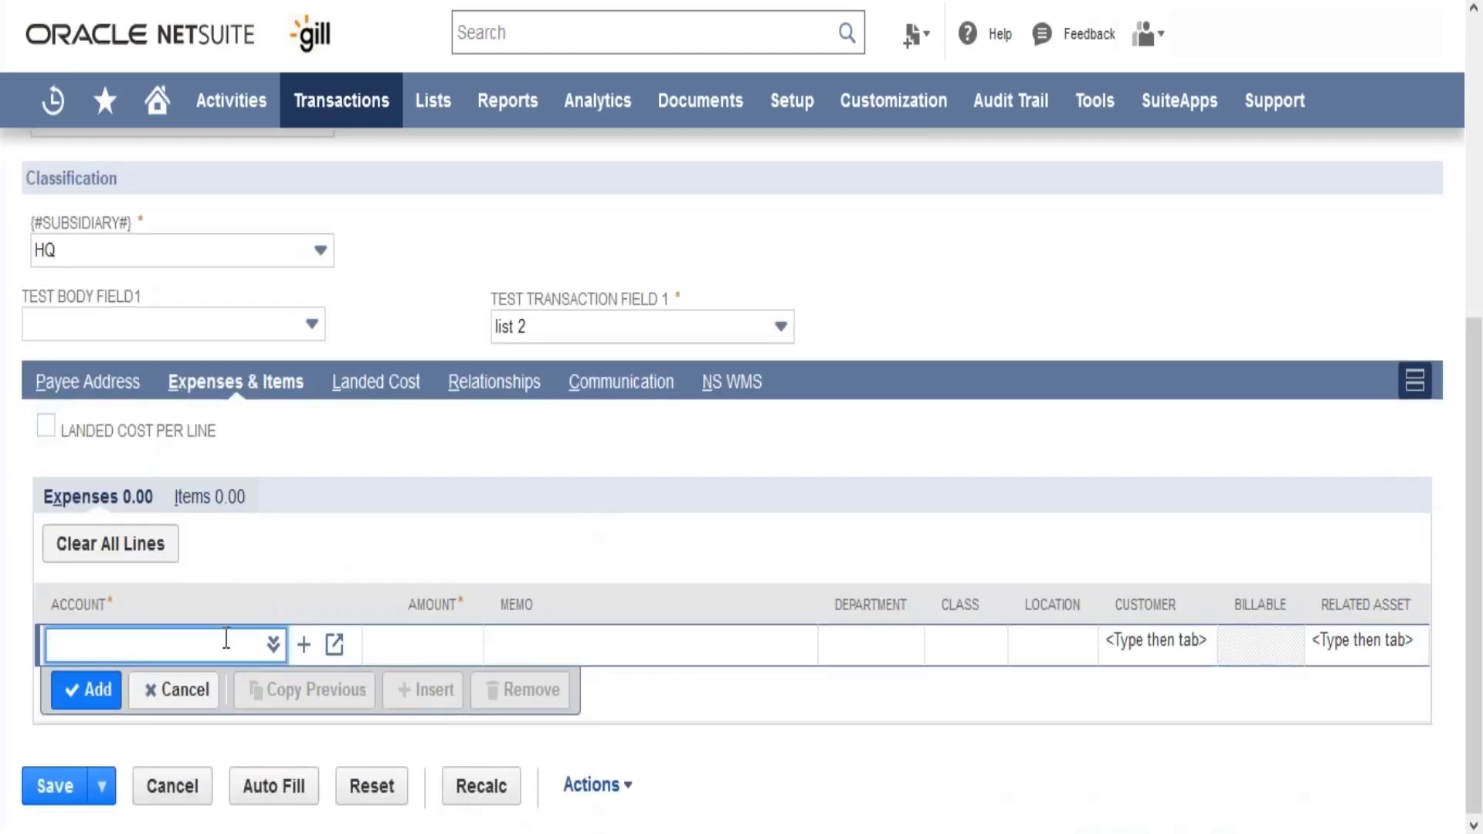
type("advance")
left_click(230, 684)
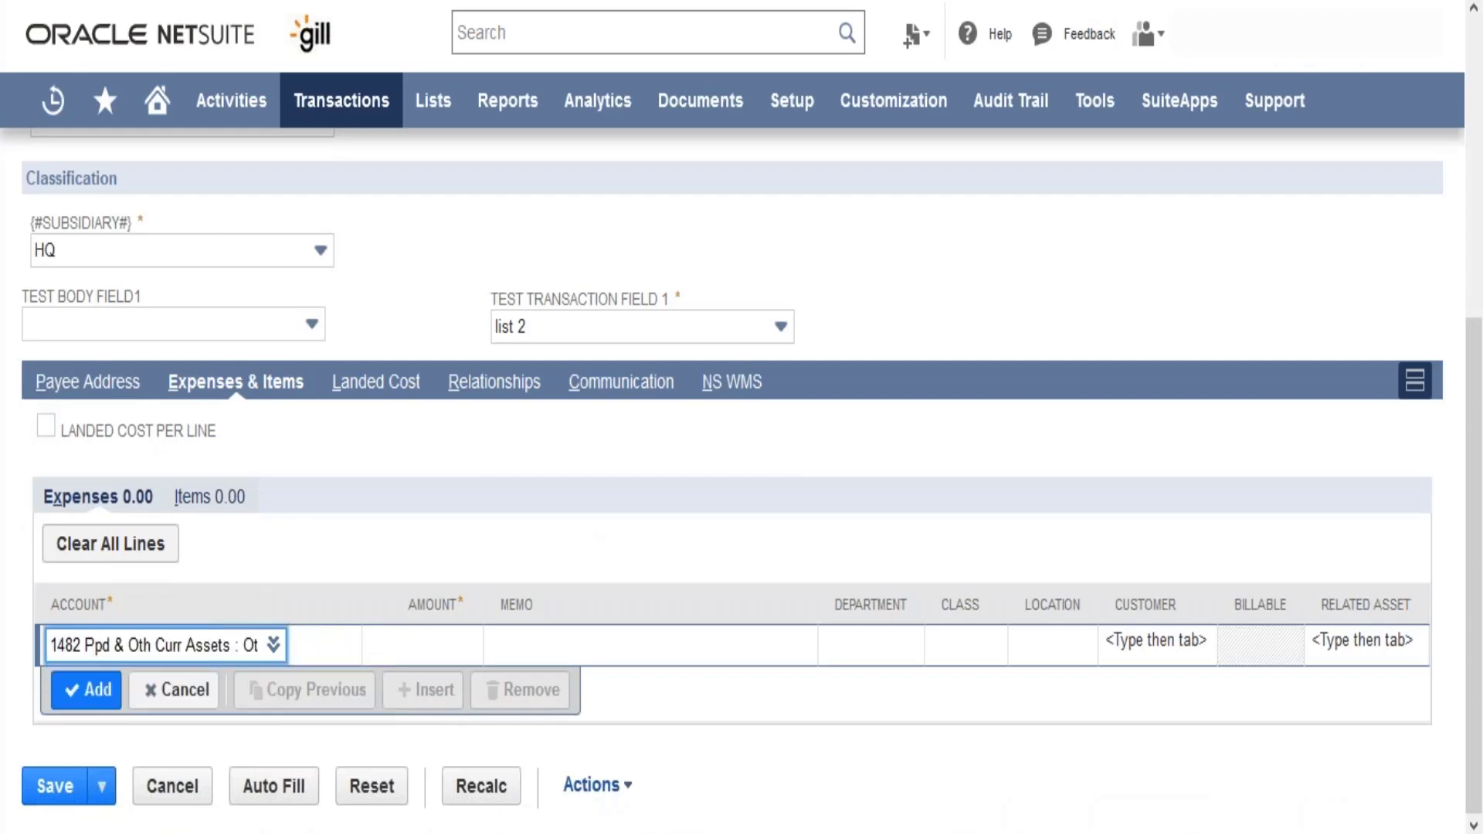
left_click(439, 653)
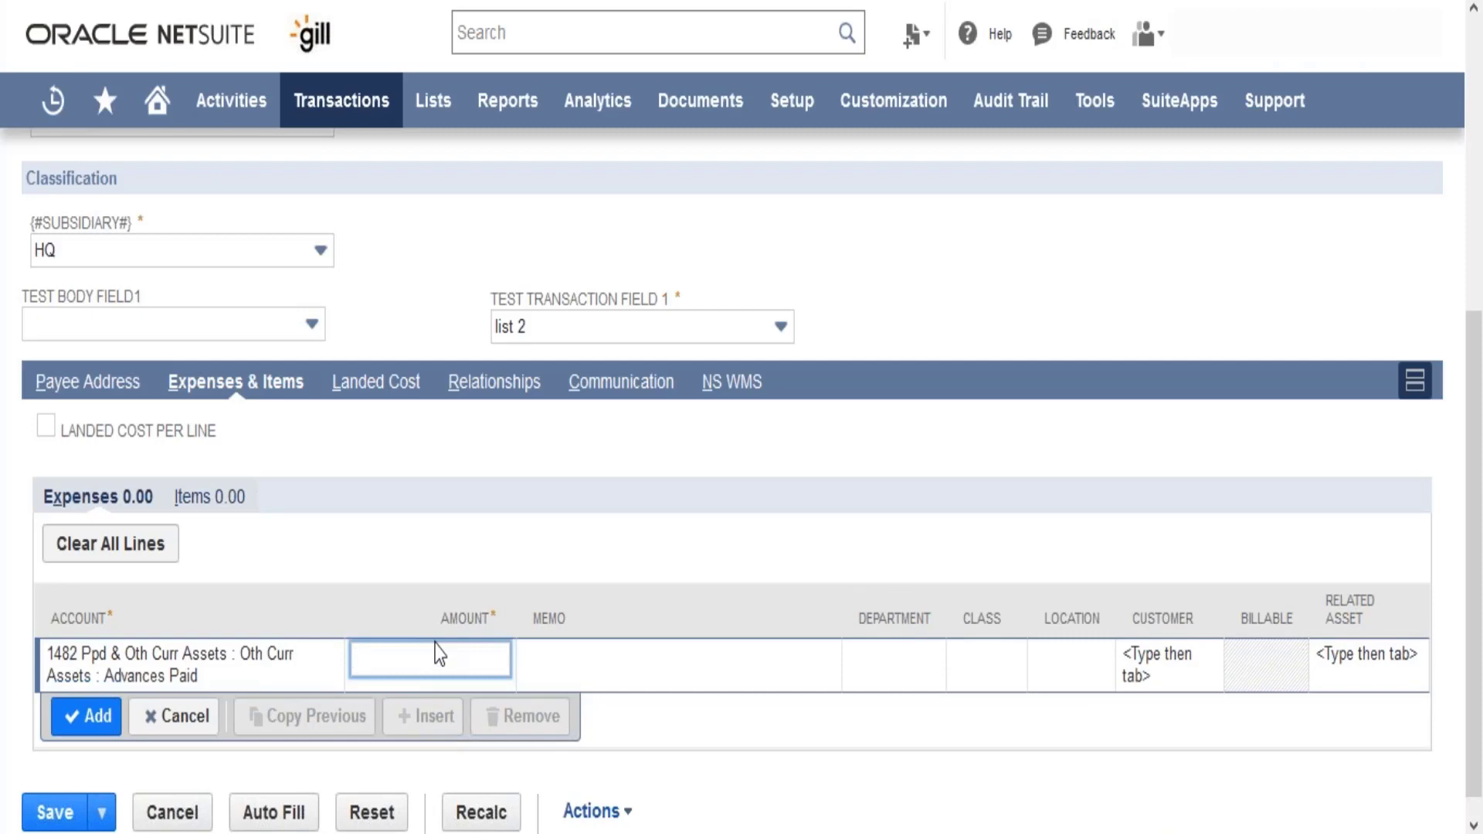
type("1000")
left_click(84, 722)
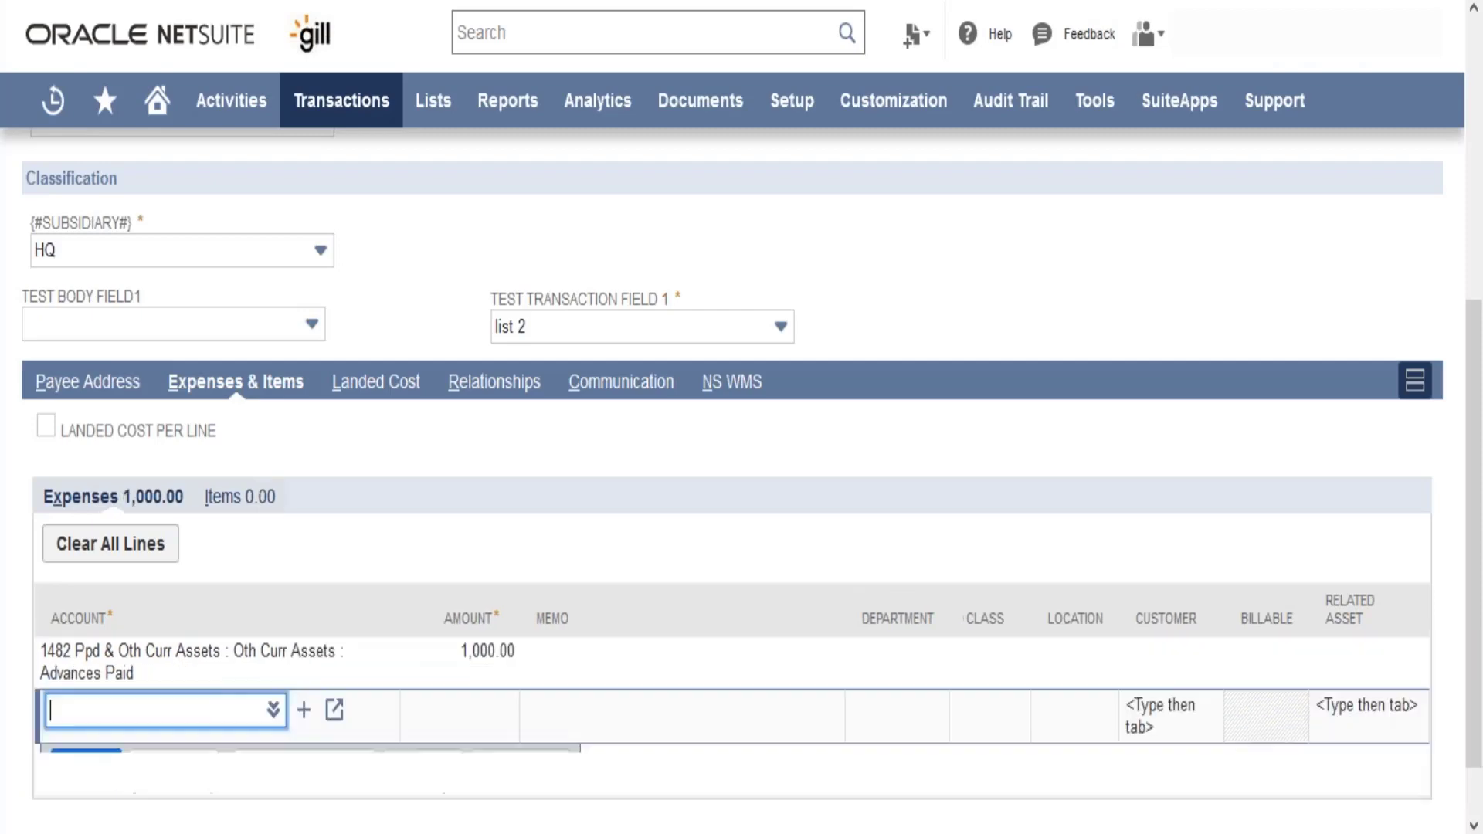
- Try to save the cheque with its expense line
scroll(749, 695, "down", 1)
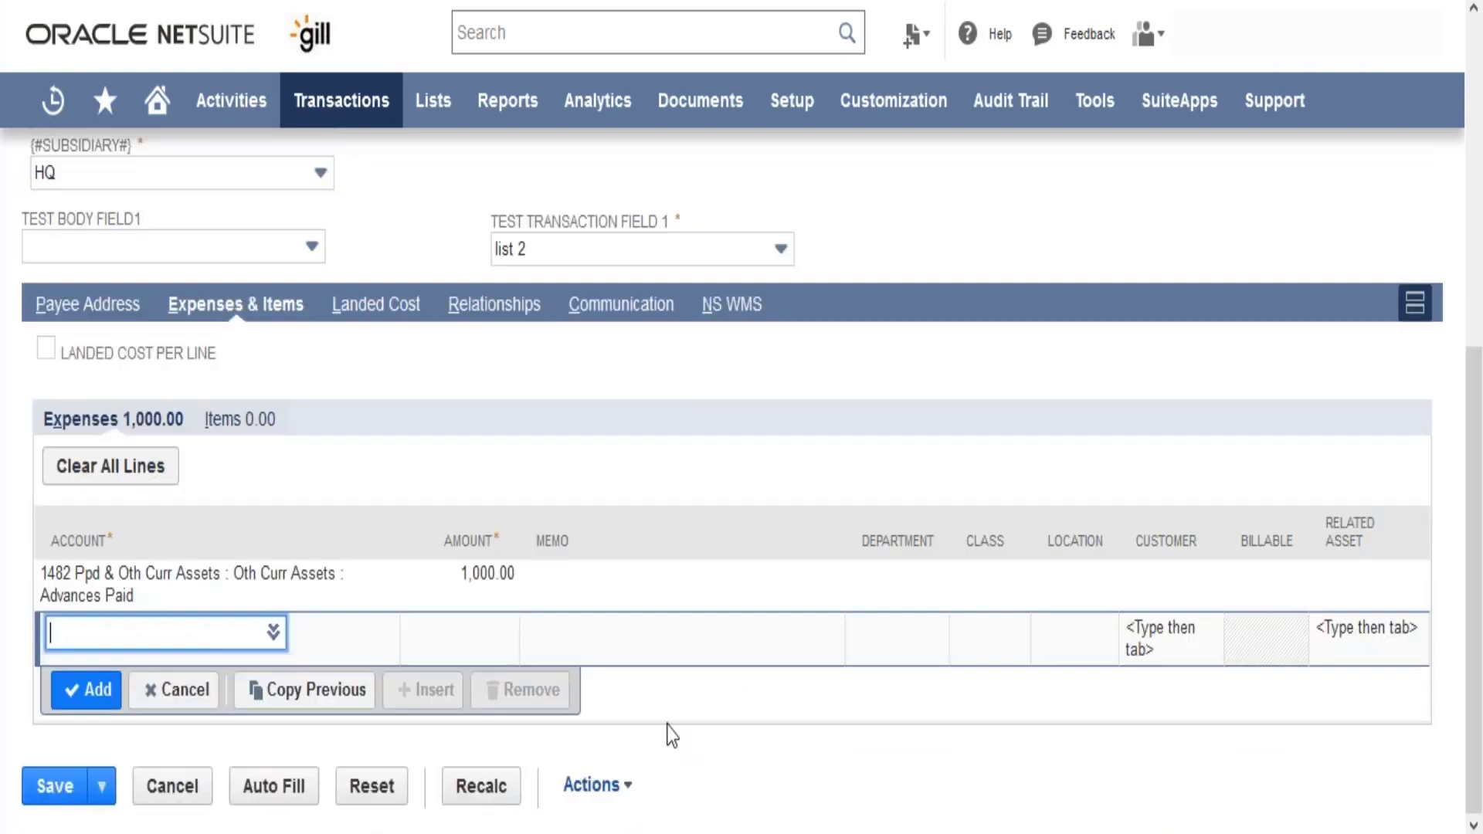
left_click(69, 788)
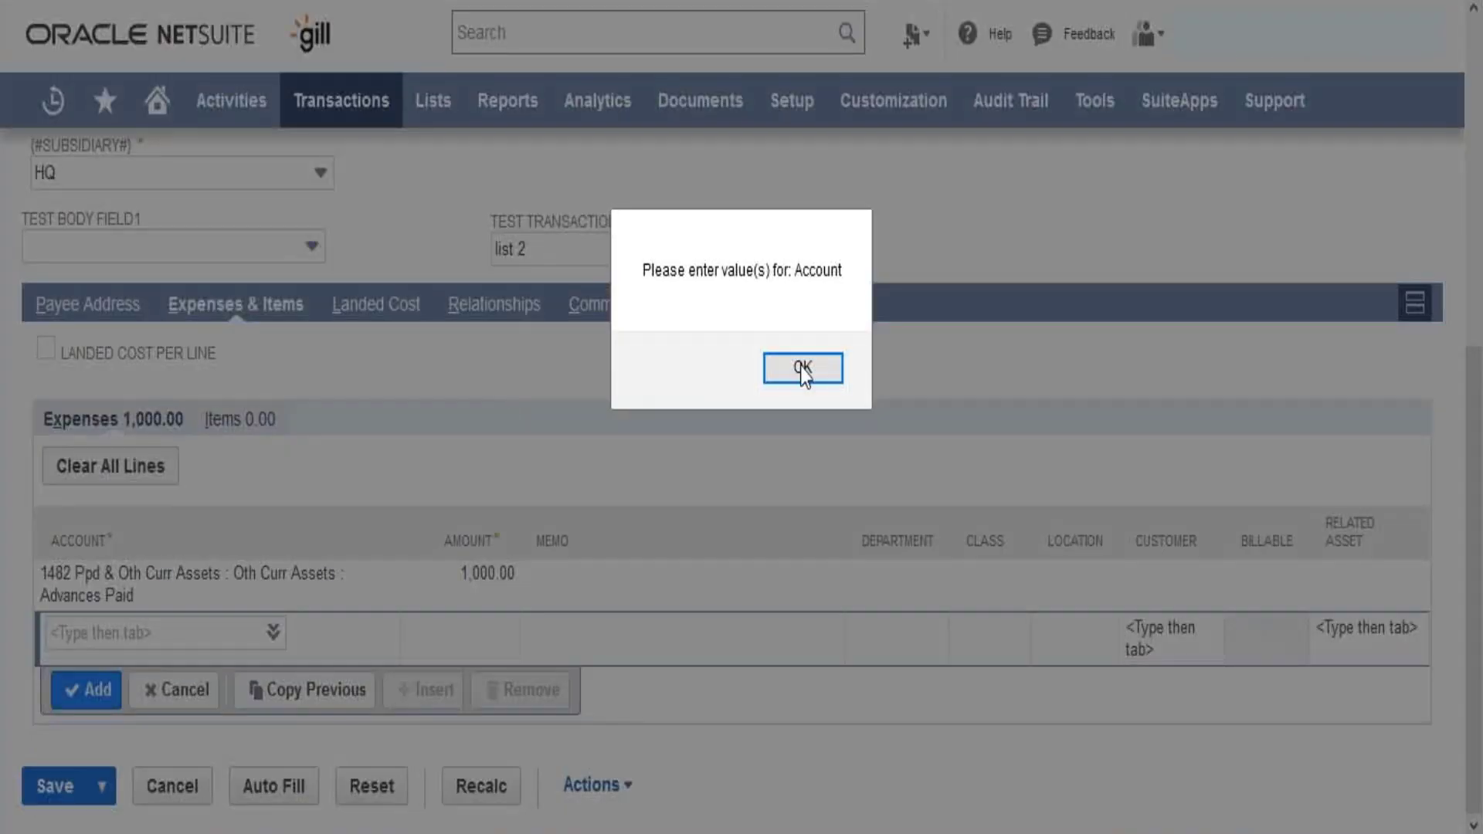
left_click(803, 368)
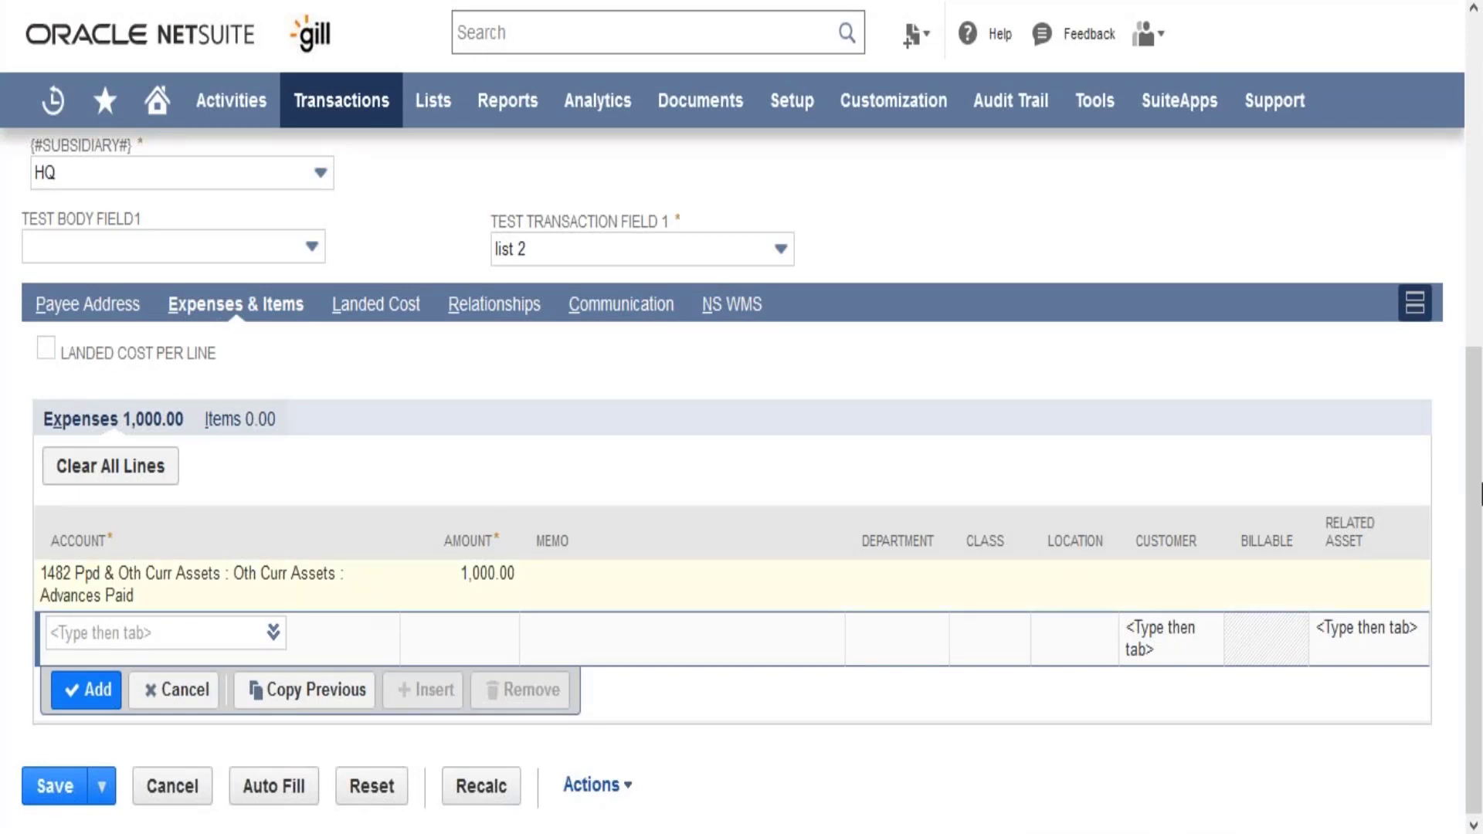
left_click_drag(1481, 257, 1481, 147)
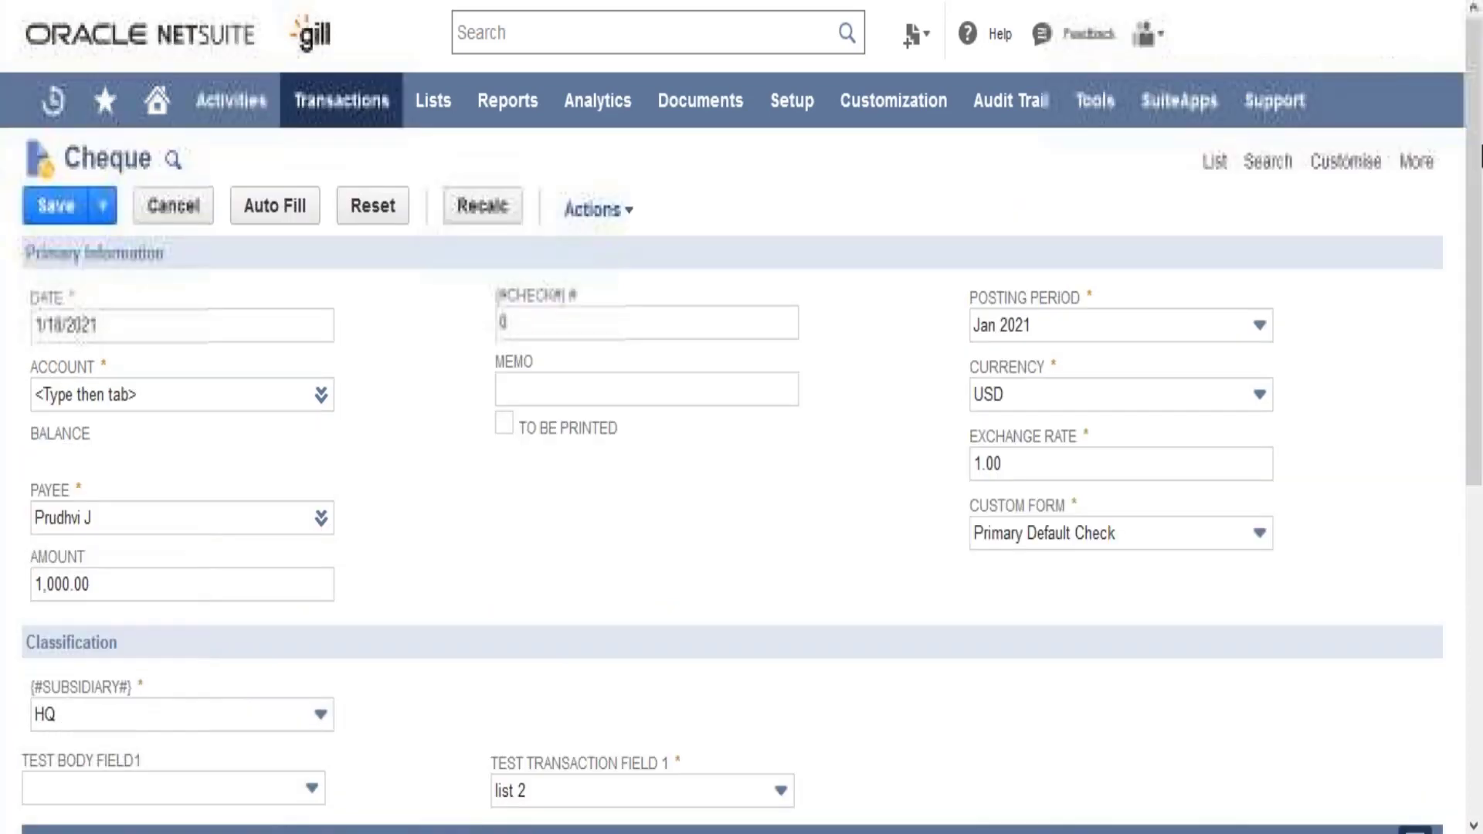
left_click(70, 218)
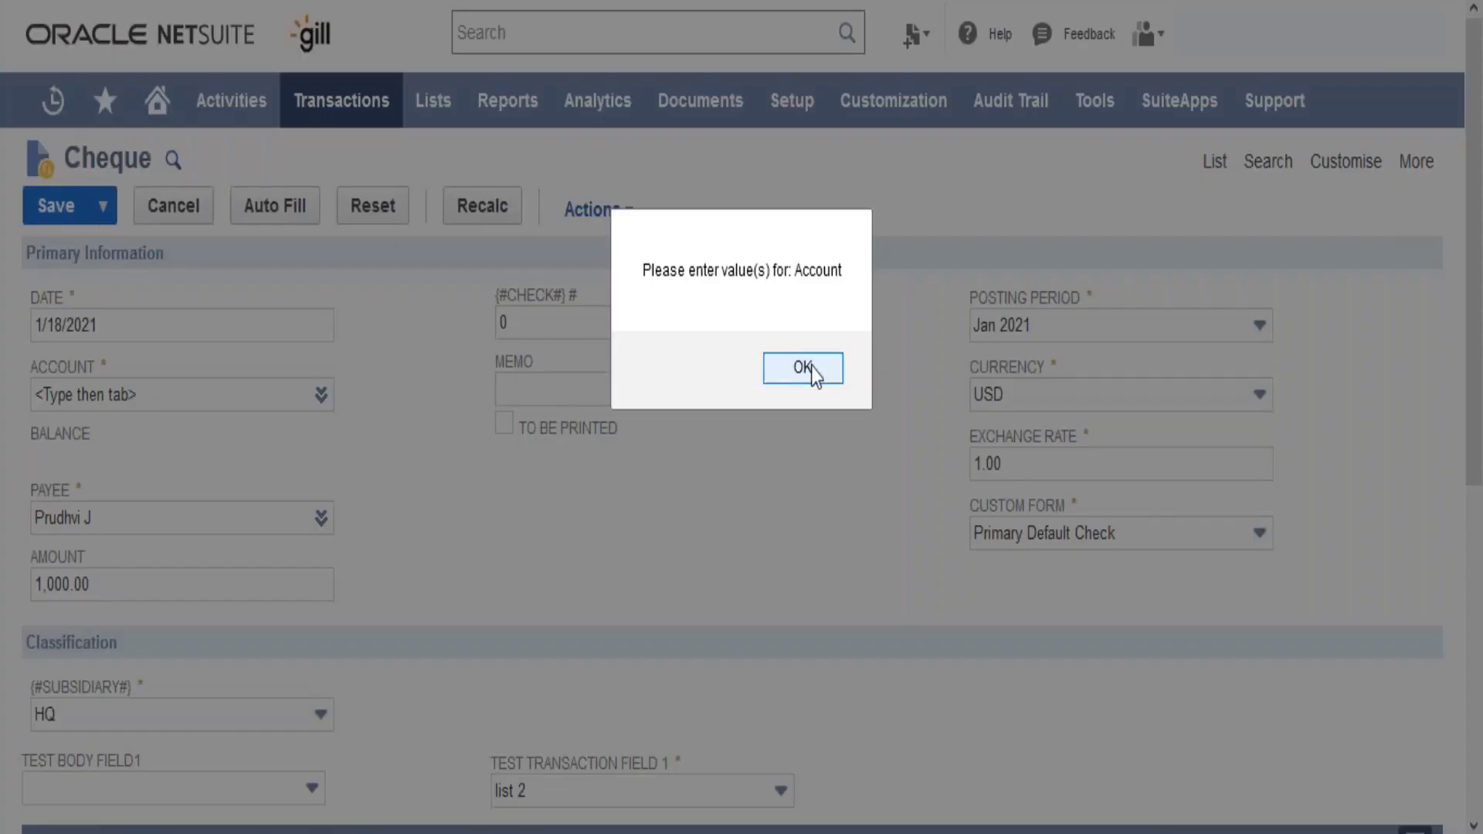
left_click(830, 367)
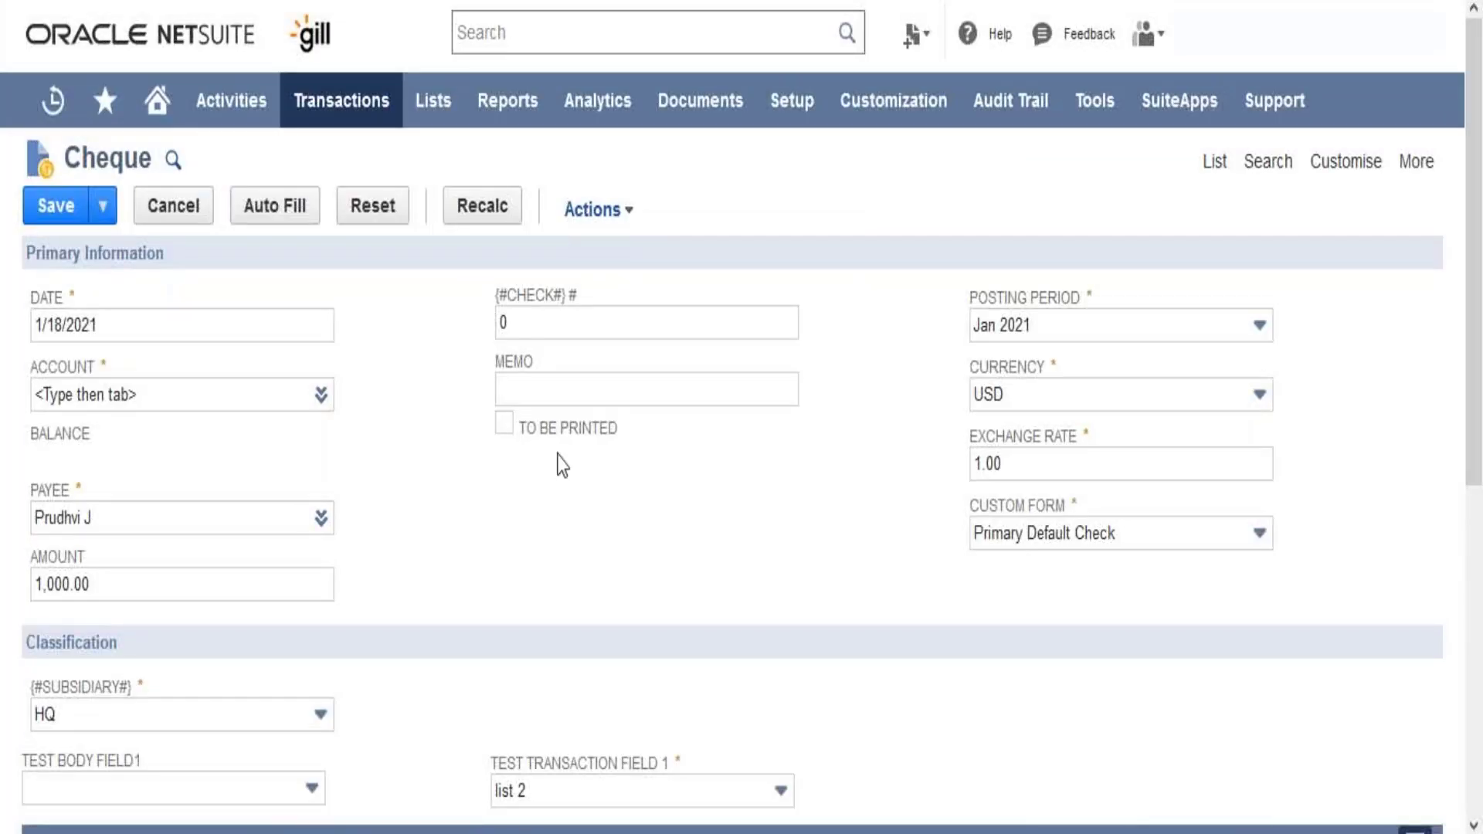
- Set the cheque's primary account to Test Banks from the bank account list and save the cheque
left_click(234, 397)
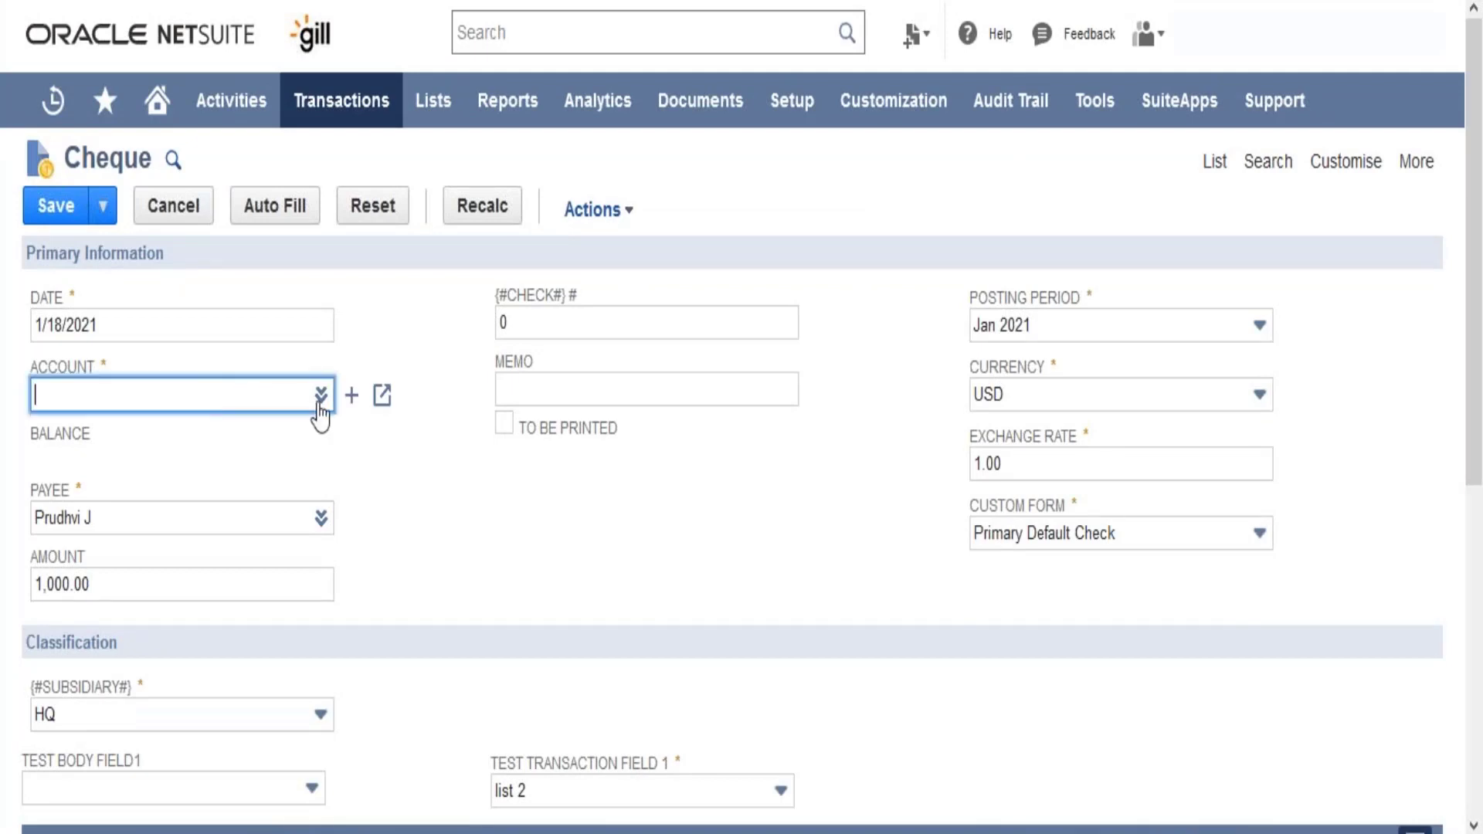
mouse_move(321, 395)
left_click(309, 430)
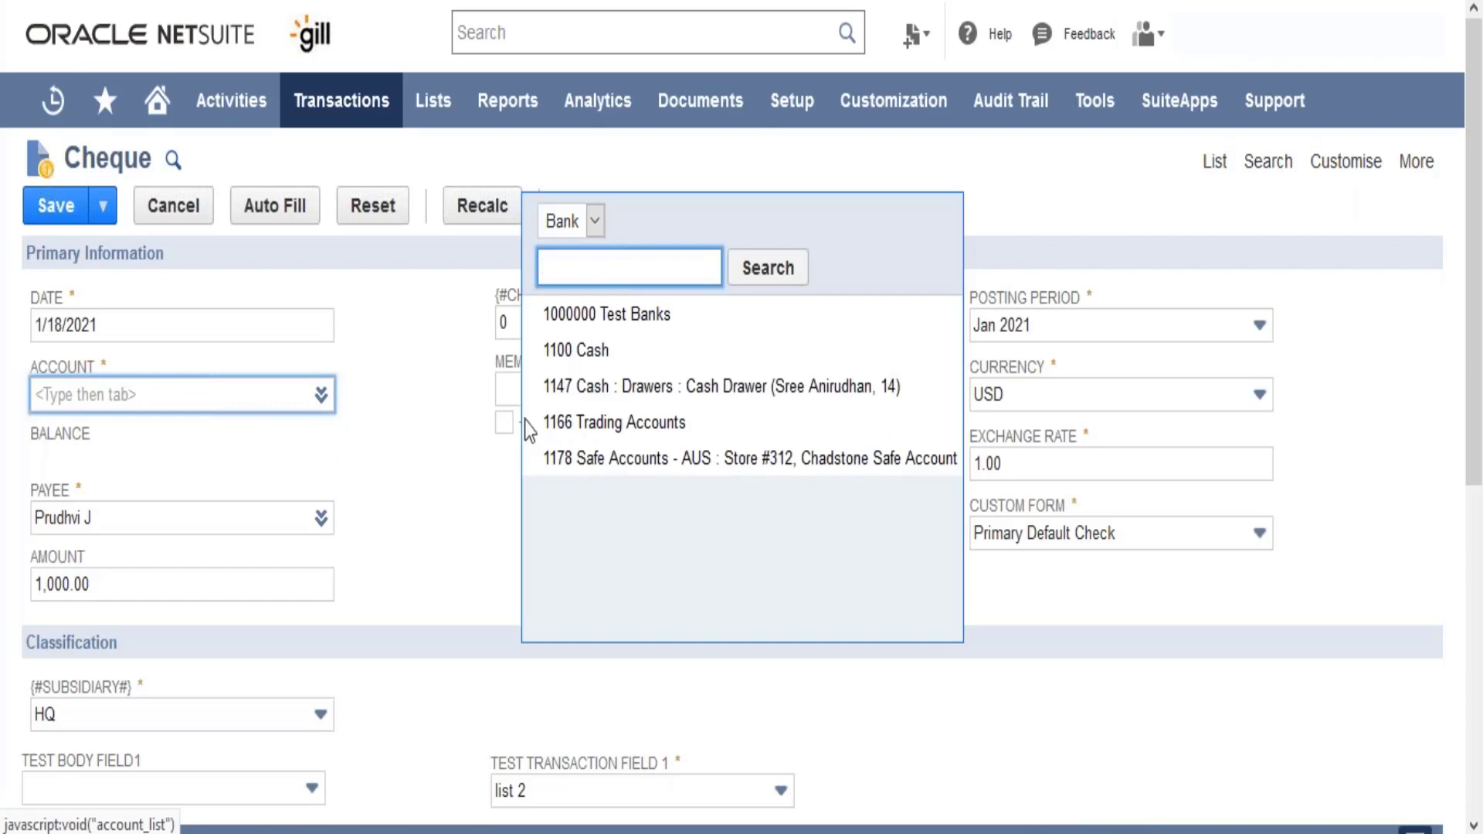
left_click(631, 317)
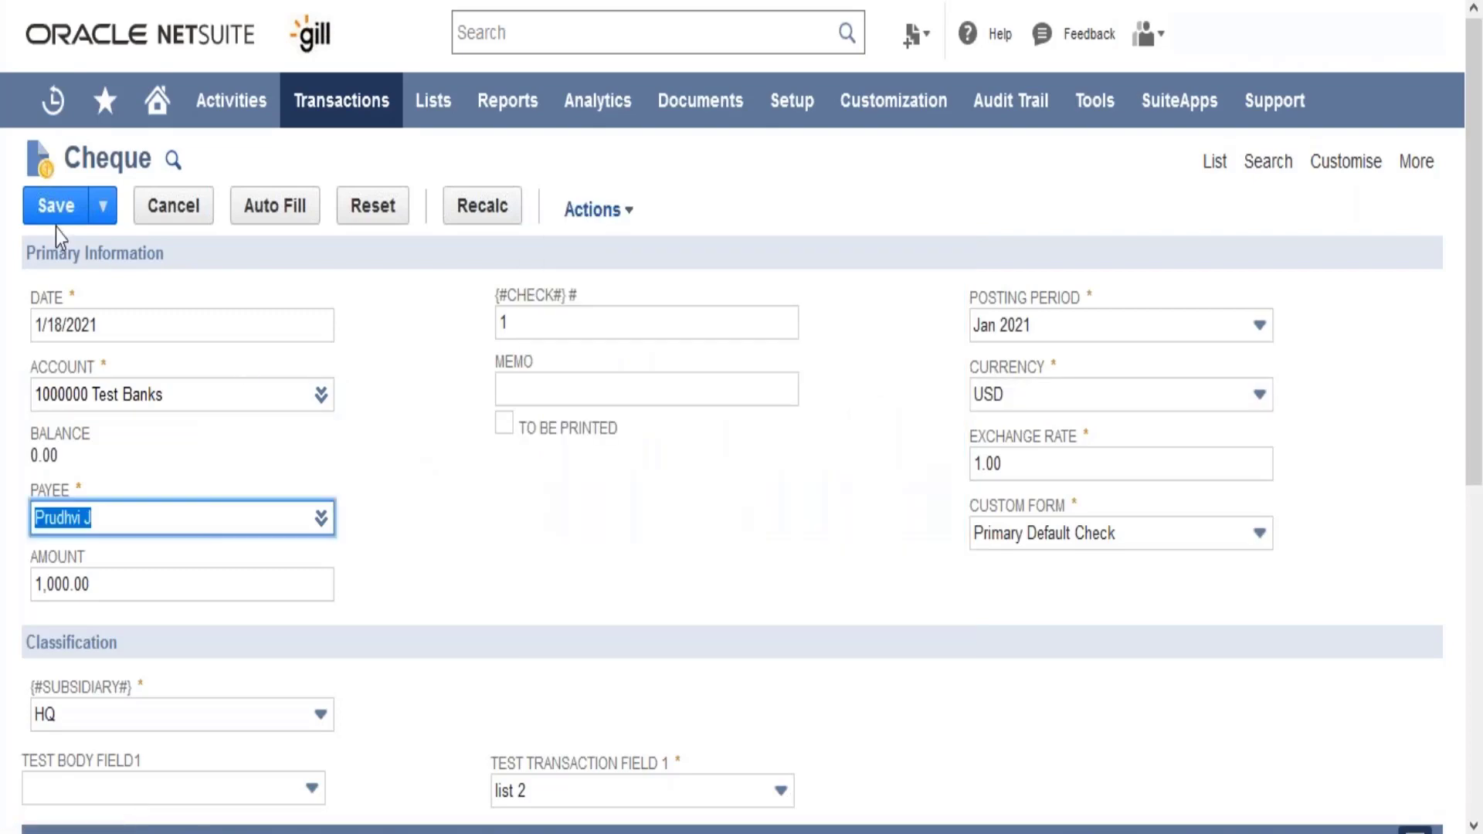
left_click(56, 221)
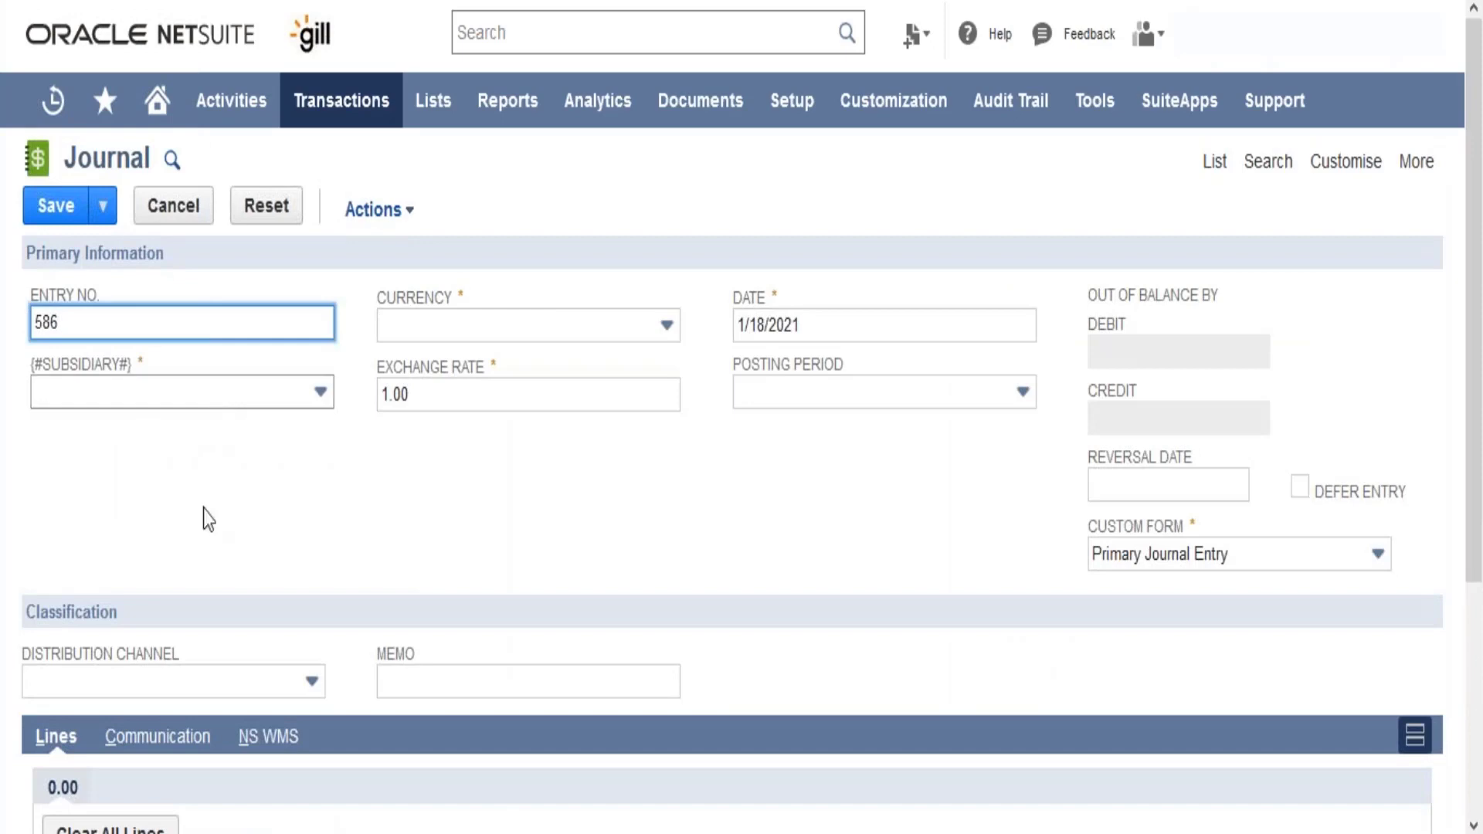
- Look over the new journal entry form's primary information, classification and line columns
left_click(390, 444)
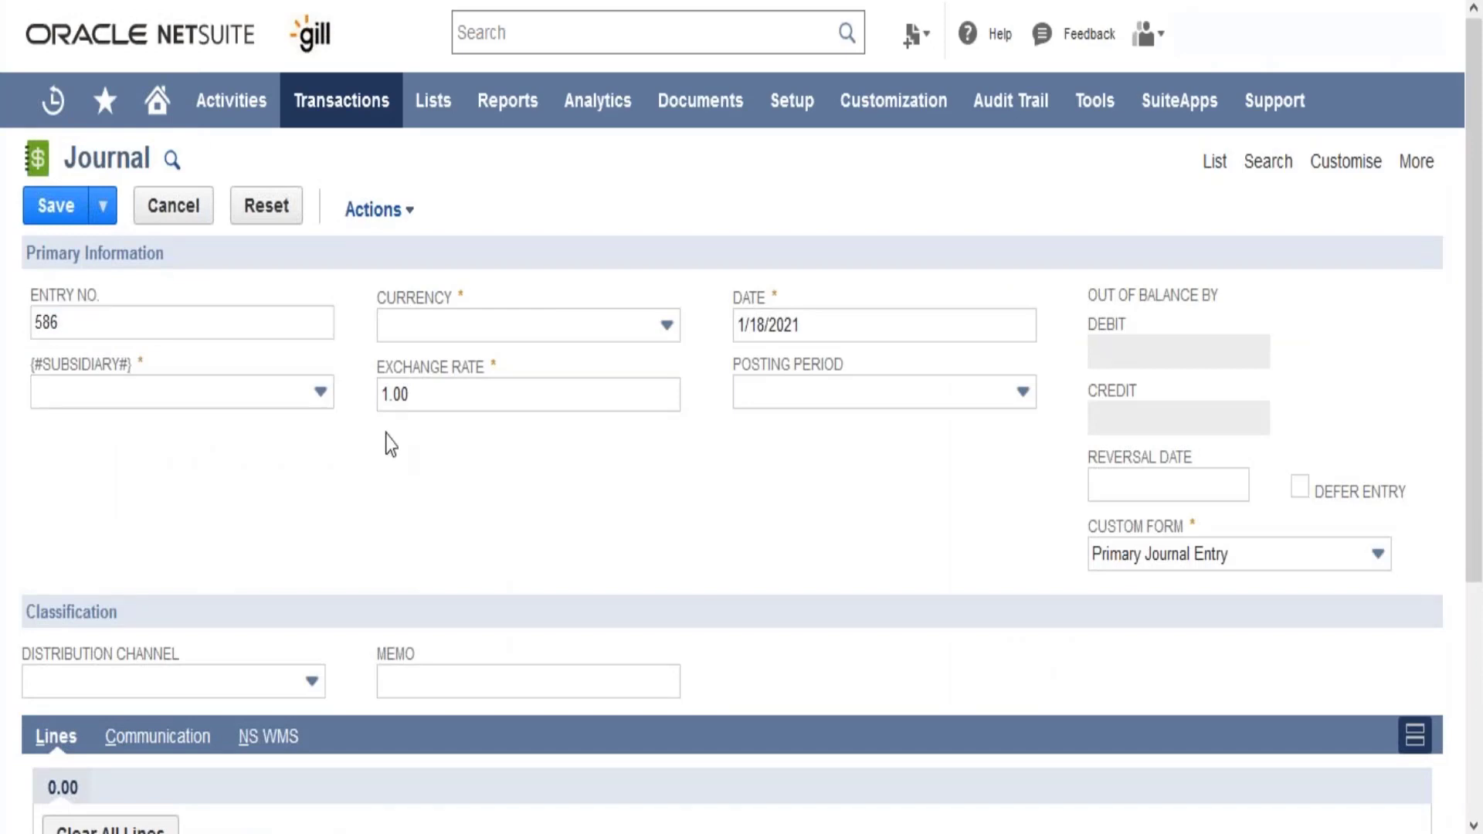
scroll(390, 444, "down", 2)
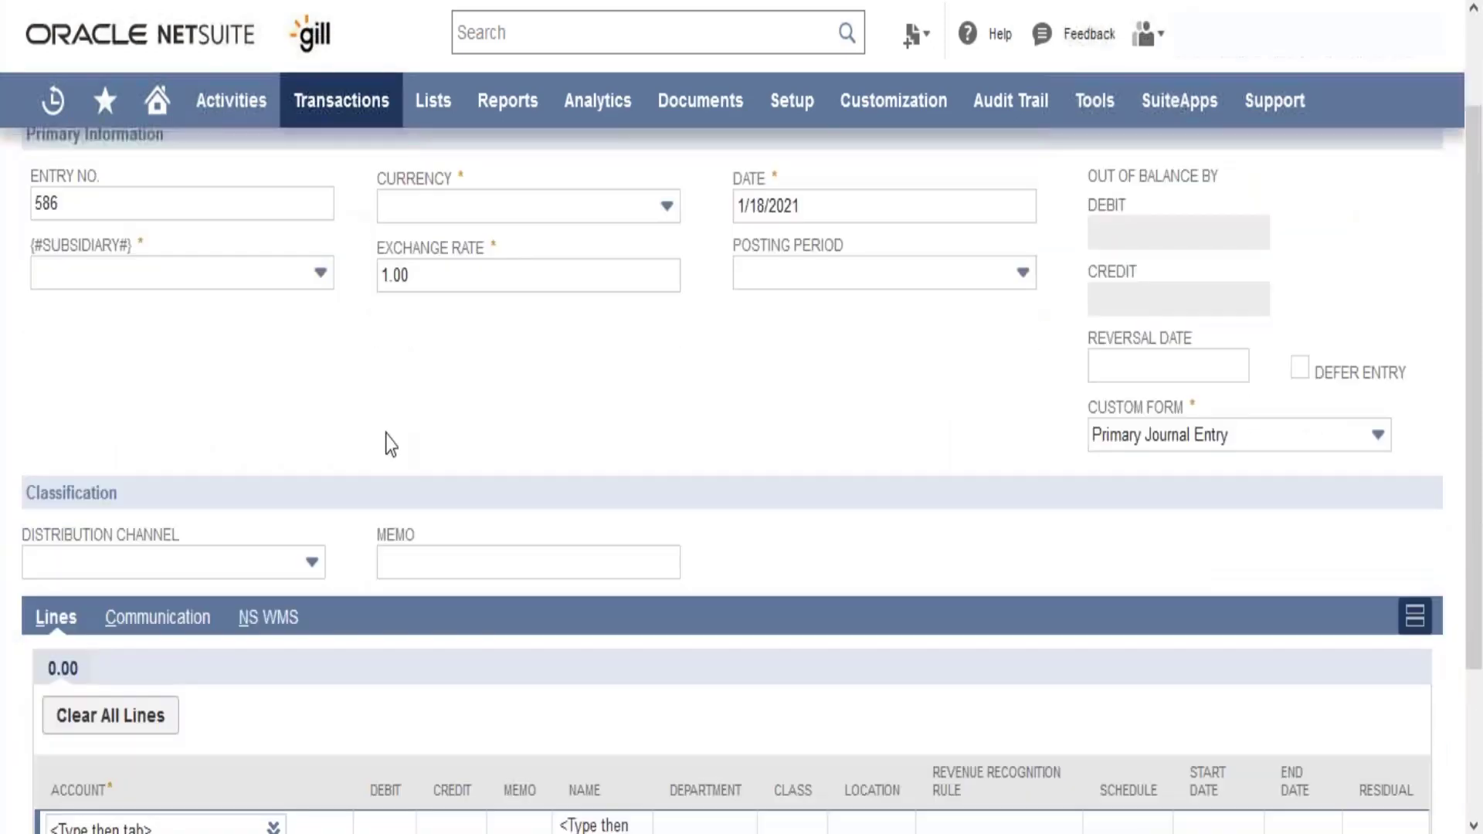
scroll(390, 444, "down", 3)
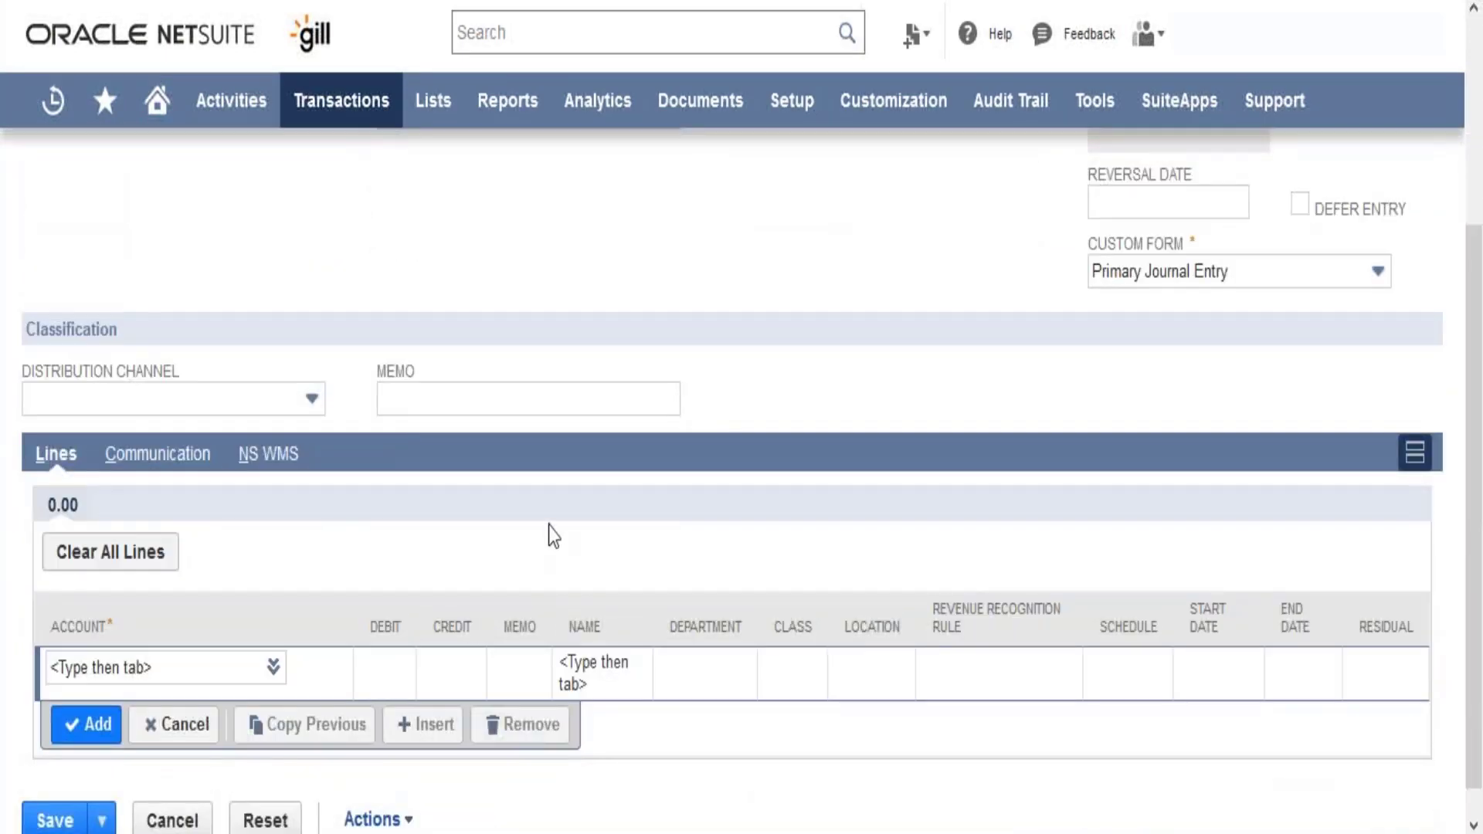
scroll(550, 527, "up", 5)
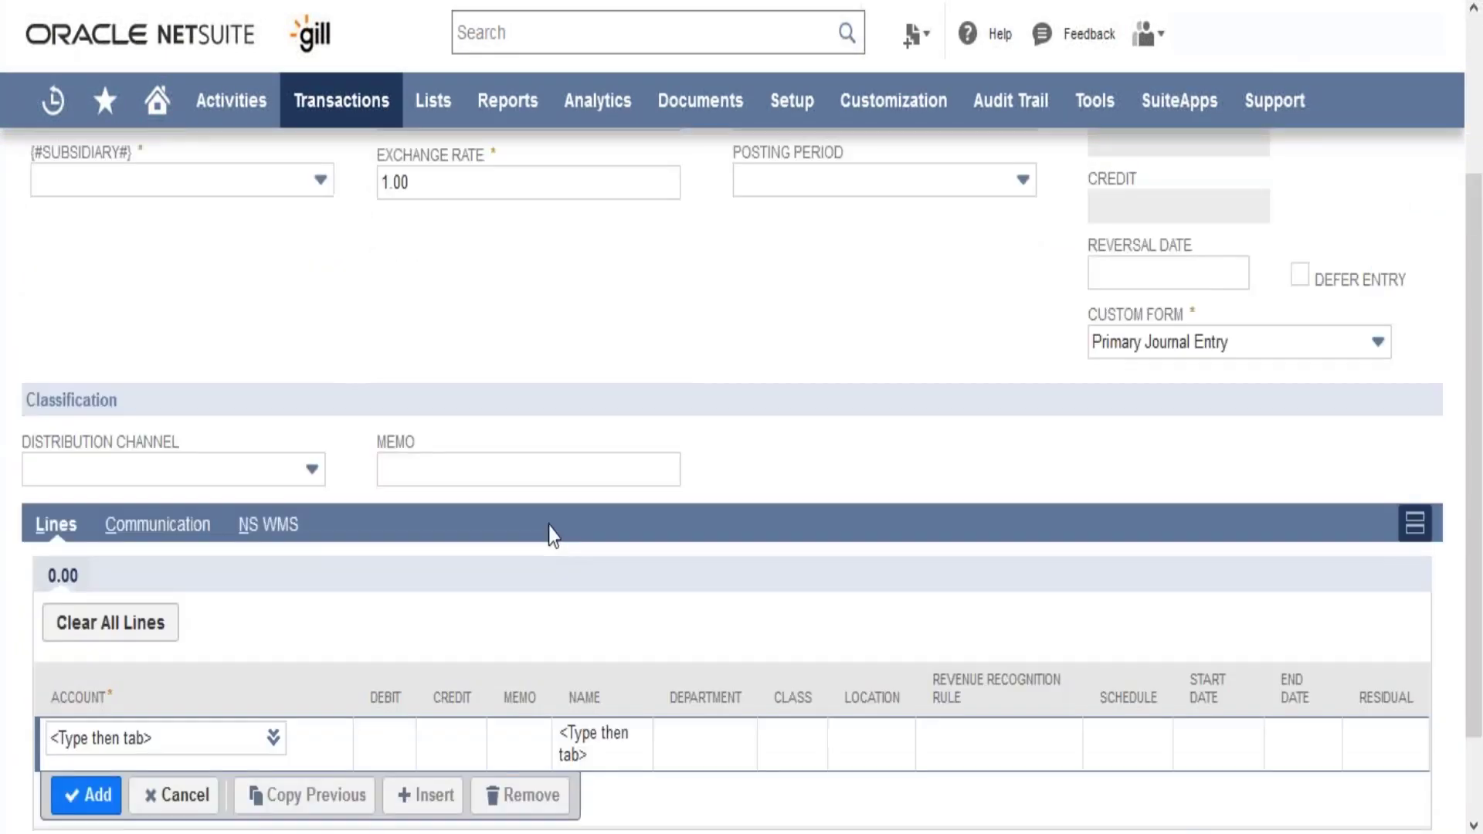